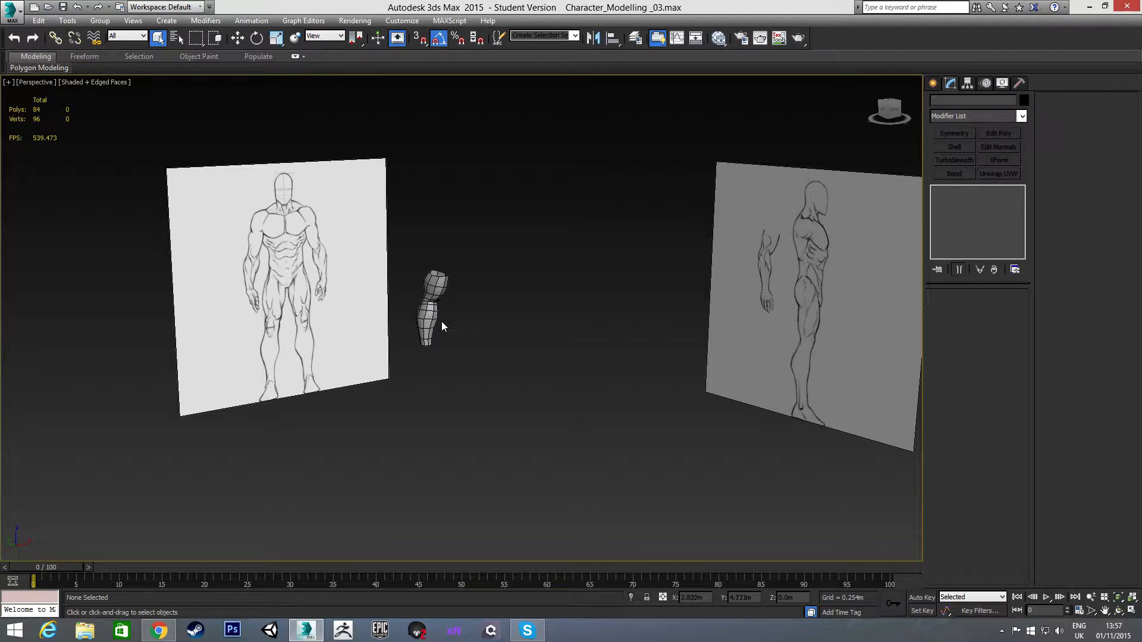
Create a six-sided cylinder about 0.013 m in radius and 0.042 m high over the fingers of the front reference hand
{"action": "key", "text": "f"}
{"action": "middle_click_drag", "start_coordinate": [463, 316], "coordinate": [508, 270]}
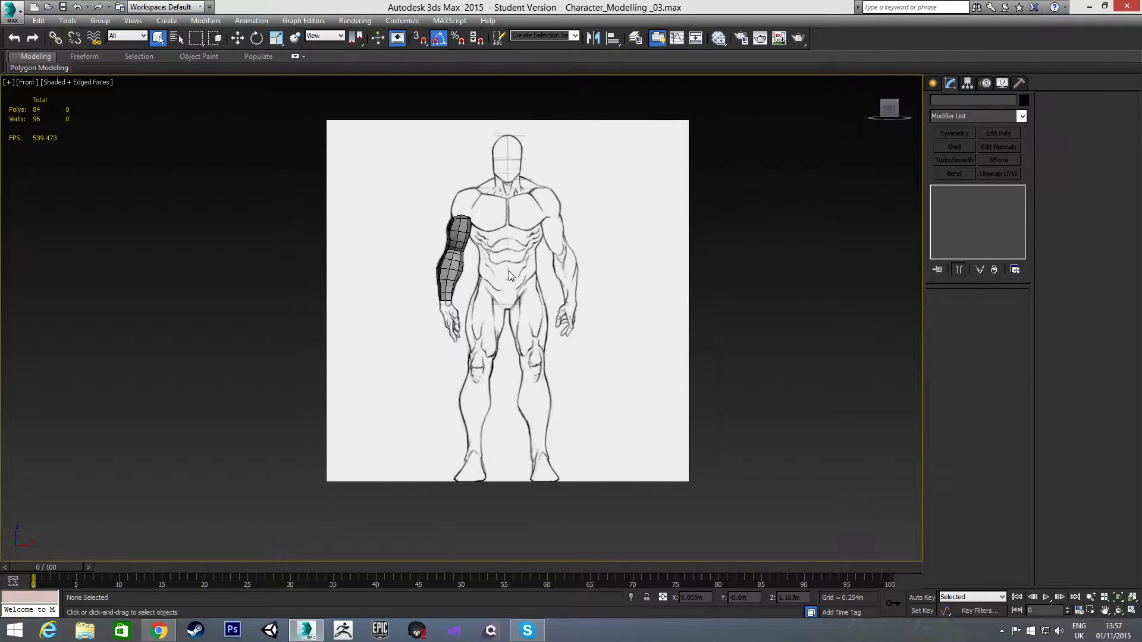
{"action": "scroll", "coordinate": [439, 321], "scroll_direction": "up", "scroll_amount": 10}
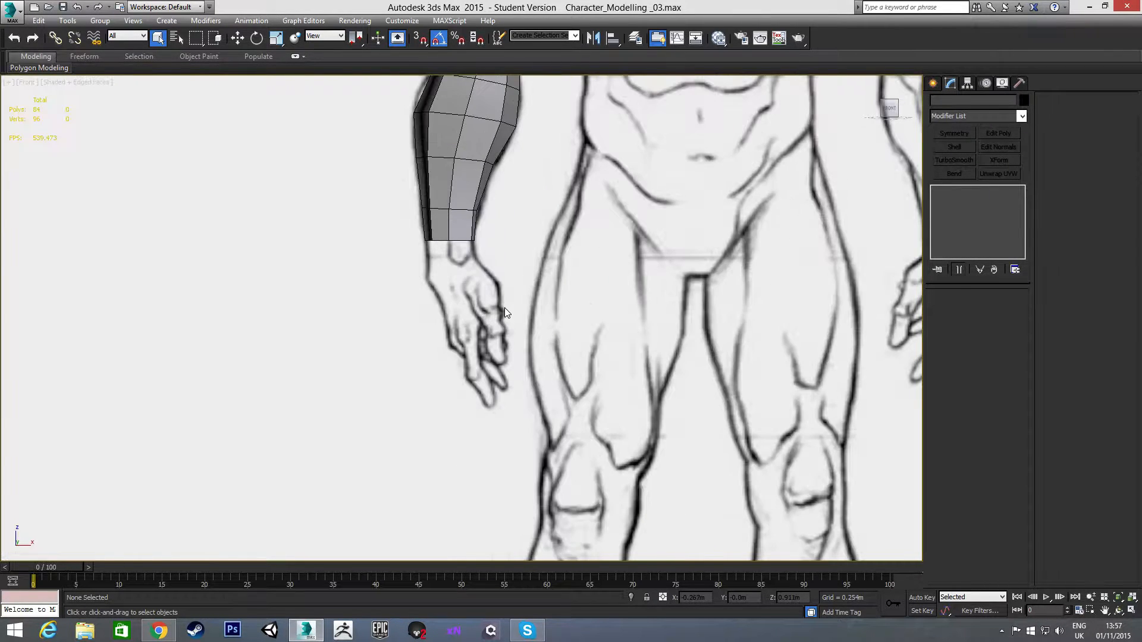
{"action": "middle_click_drag", "start_coordinate": [519, 306], "coordinate": [520, 290]}
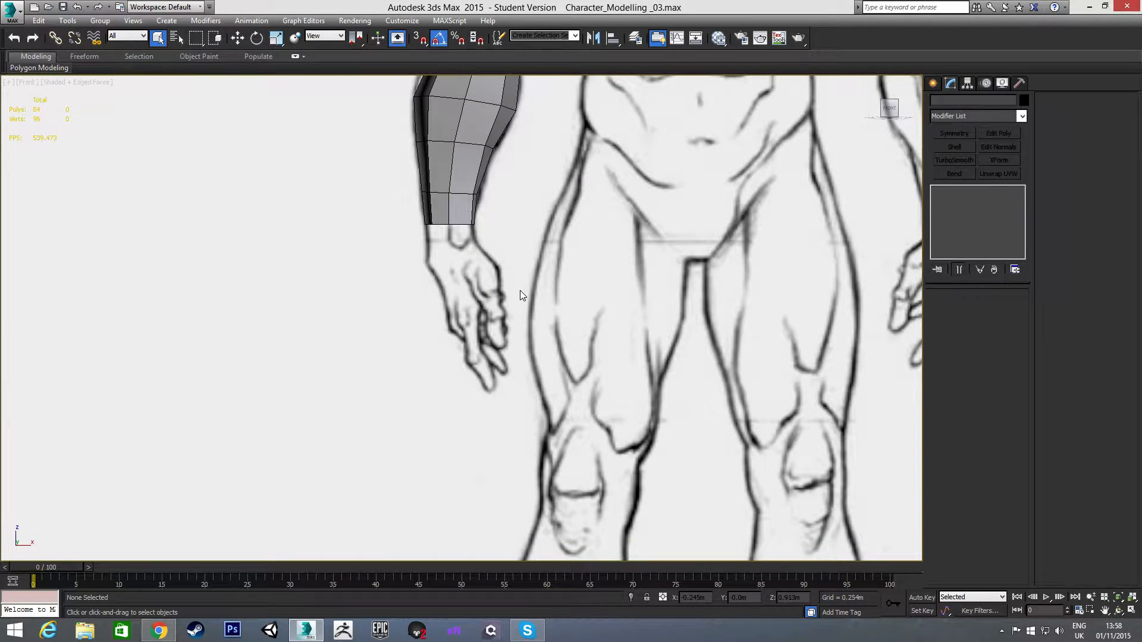
{"action": "left_click", "coordinate": [933, 84]}
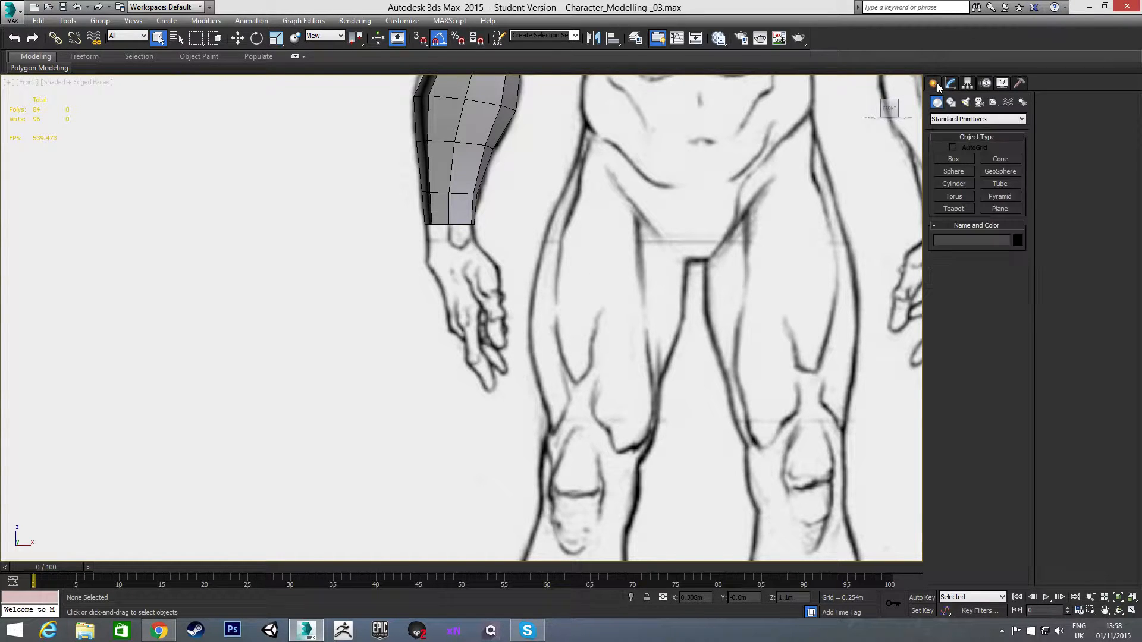
{"action": "left_click", "coordinate": [953, 183]}
{"action": "middle_click_drag", "start_coordinate": [620, 283], "coordinate": [643, 256]}
{"action": "scroll", "coordinate": [491, 304], "scroll_direction": "up", "scroll_amount": 2}
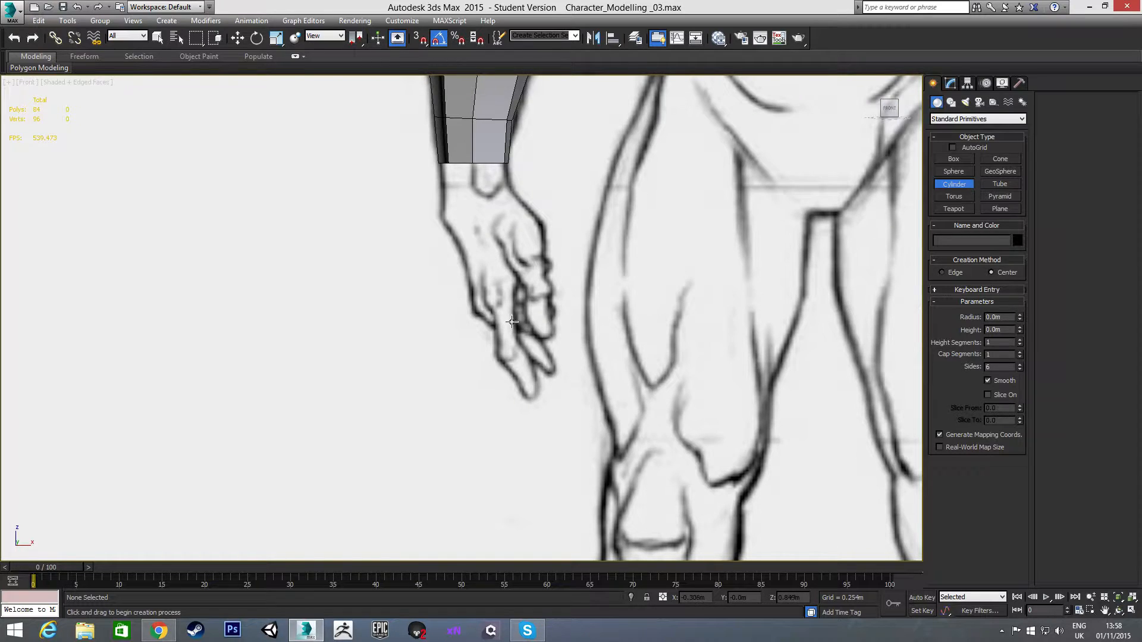
{"action": "middle_click_drag", "start_coordinate": [512, 323], "coordinate": [535, 293]}
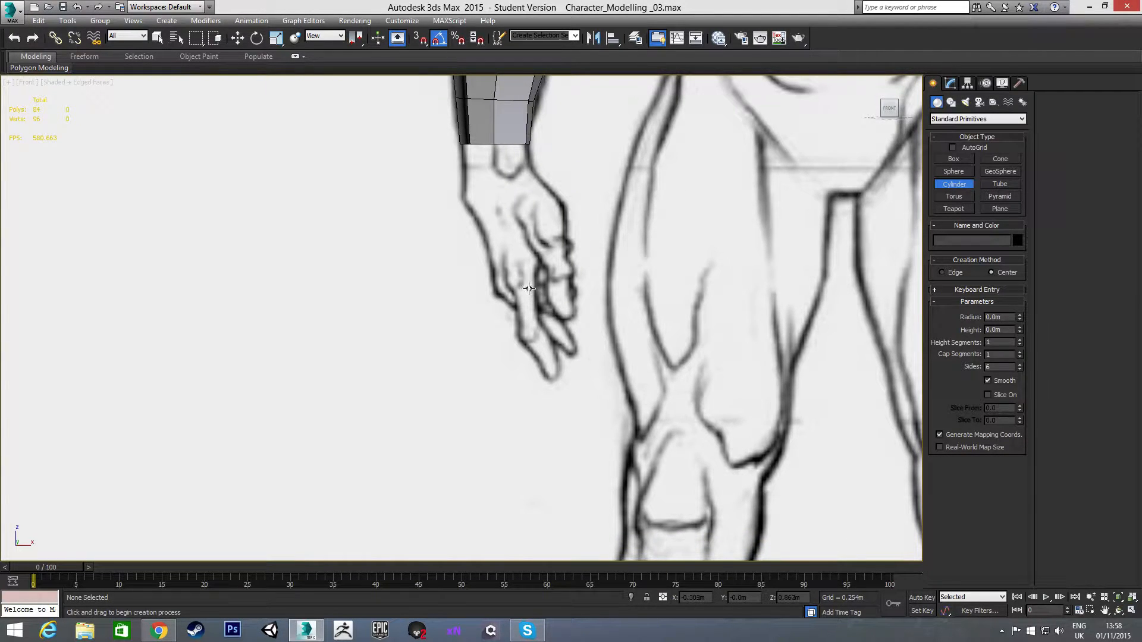
{"action": "left_click_drag", "start_coordinate": [525, 289], "coordinate": [526, 302]}
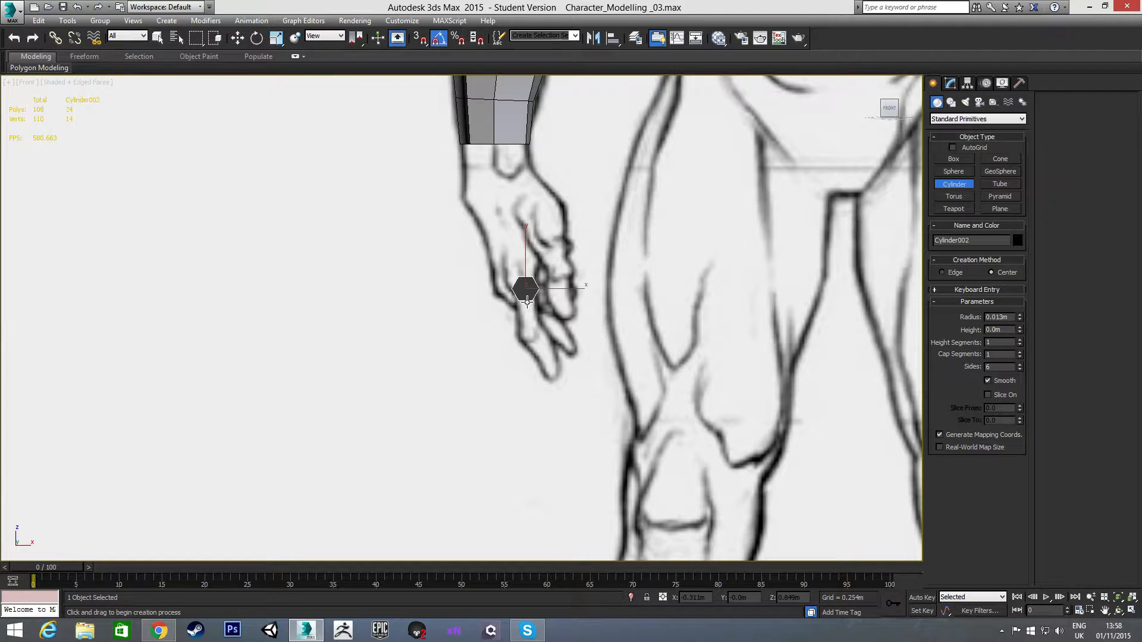
{"action": "left_click", "coordinate": [538, 259]}
Try other side counts for the cylinder, settle on 6 sides and finish creating it
{"action": "left_click", "coordinate": [1019, 365]}
{"action": "left_click", "coordinate": [1019, 365]}
{"action": "left_click", "coordinate": [1019, 369]}
{"action": "left_click", "coordinate": [1019, 368]}
{"action": "right_click", "coordinate": [531, 324]}
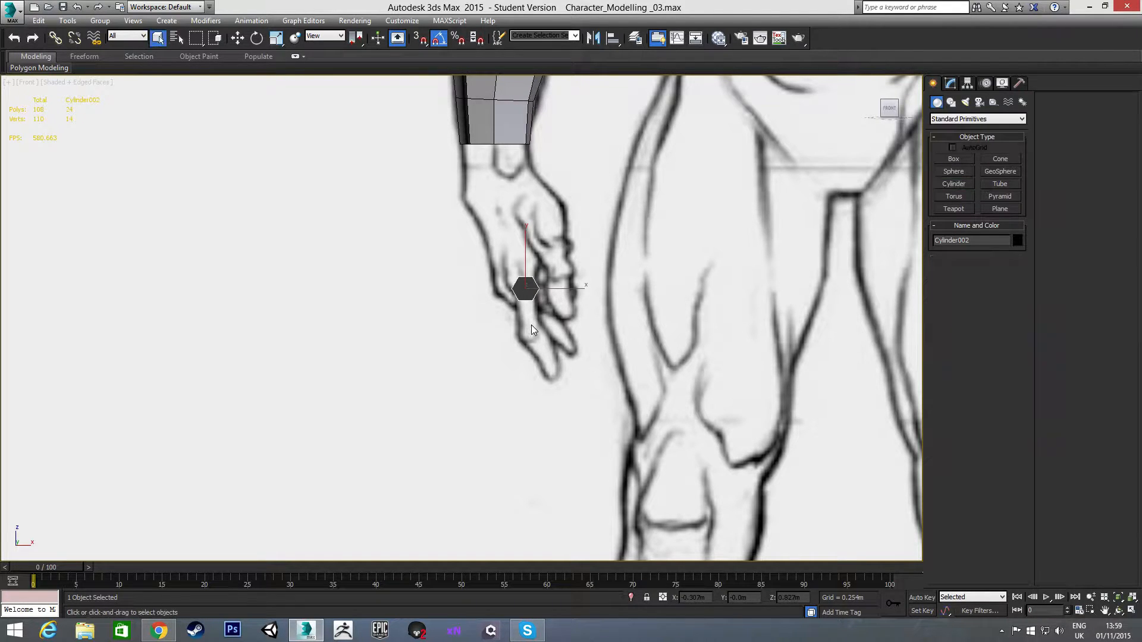
Rotate the cylinder 90° so it points downward and move it up to start at the hand's knuckles
{"action": "key", "text": "e"}
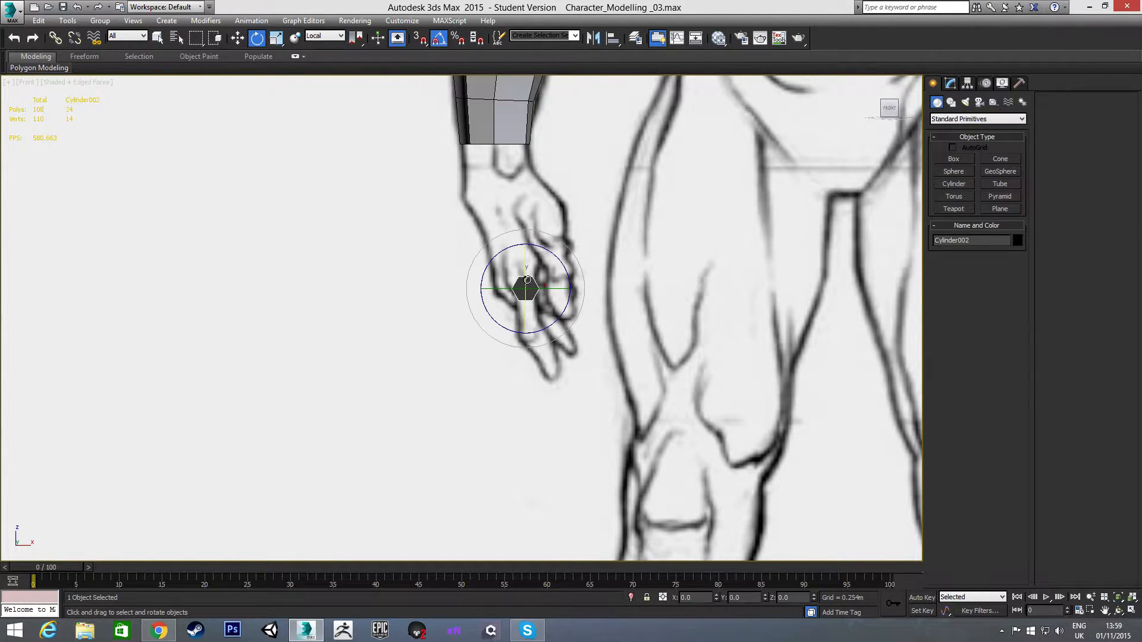
{"action": "left_click_drag", "start_coordinate": [527, 275], "coordinate": [529, 334]}
{"action": "key", "text": "w"}
{"action": "left_click_drag", "start_coordinate": [525, 261], "coordinate": [521, 247]}
Lengthen the cylinder to a height of 0.114 m
{"action": "left_click", "coordinate": [951, 84]}
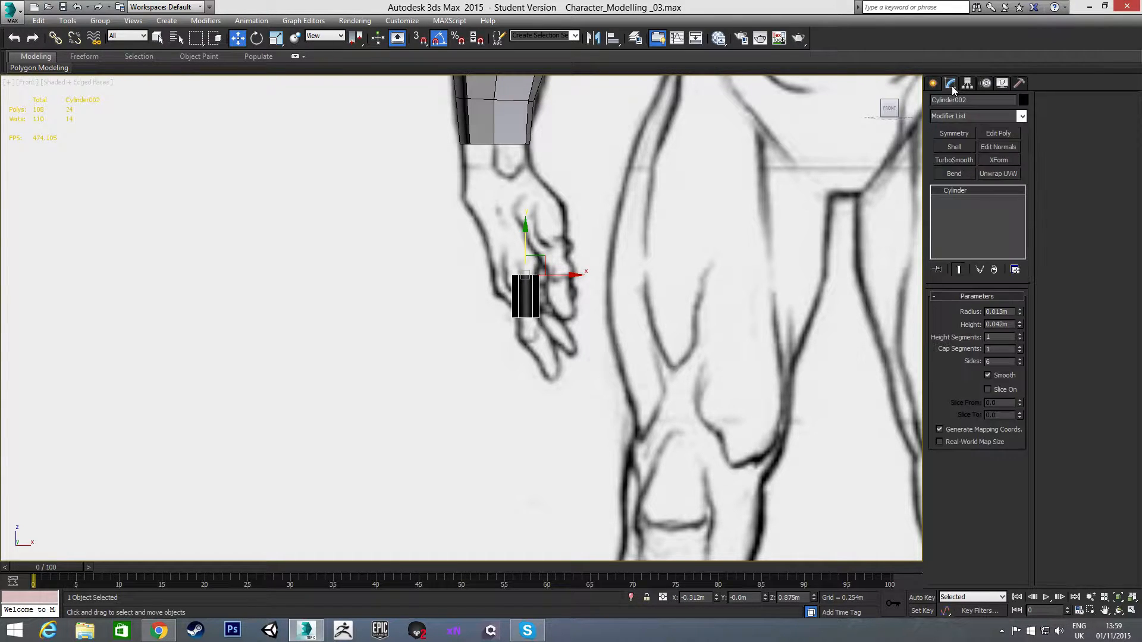
{"action": "left_click_drag", "start_coordinate": [1021, 324], "coordinate": [993, 222]}
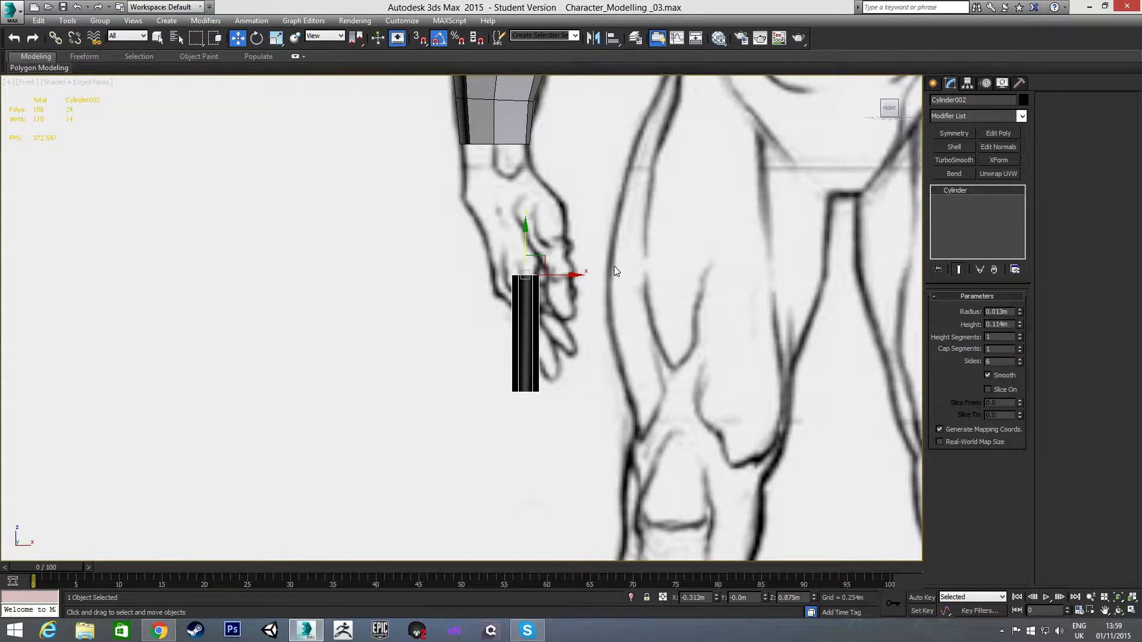
{"action": "scroll", "coordinate": [484, 297], "scroll_direction": "down", "scroll_amount": 5}
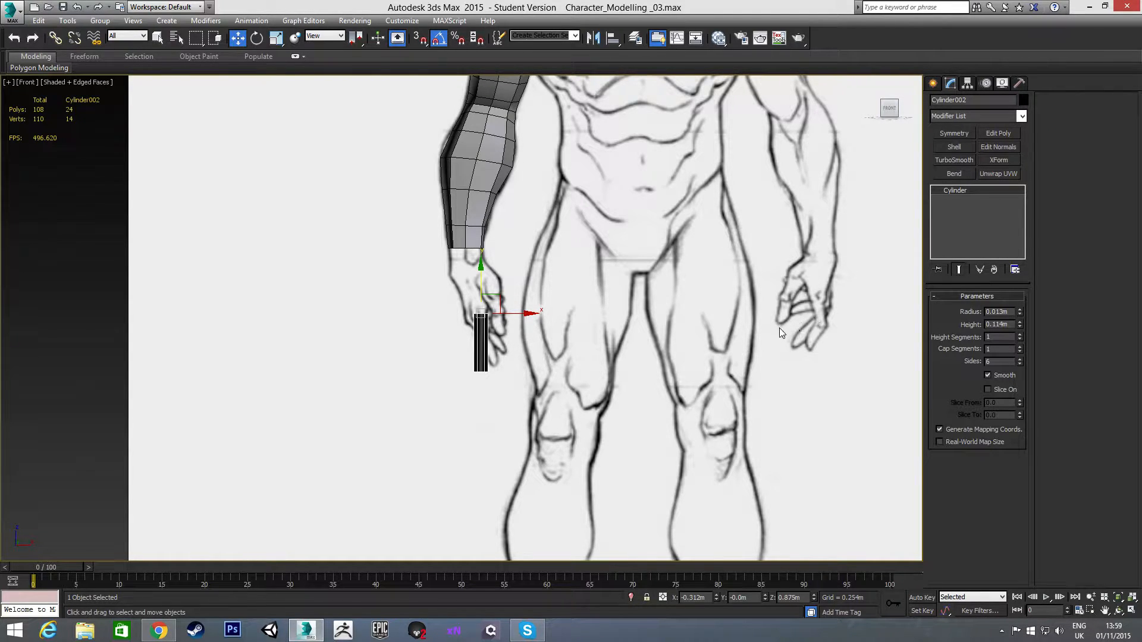
Switch to the Left view and isolate the cylinder from the rest of the scene
{"action": "key", "text": "l"}
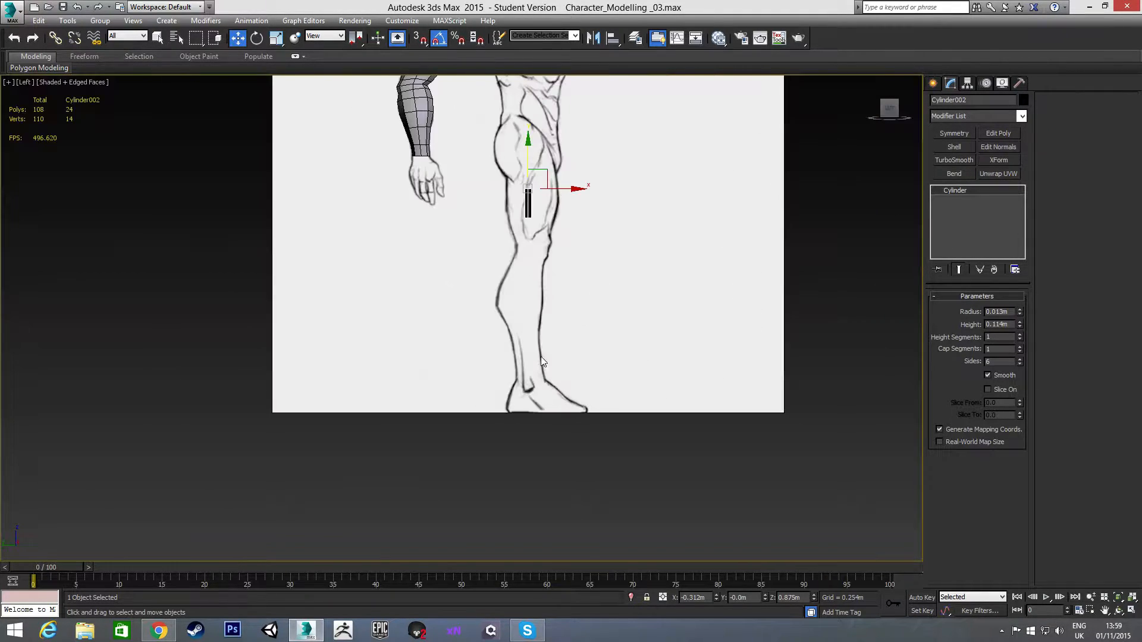
{"action": "scroll", "coordinate": [545, 370], "scroll_direction": "up", "scroll_amount": 3}
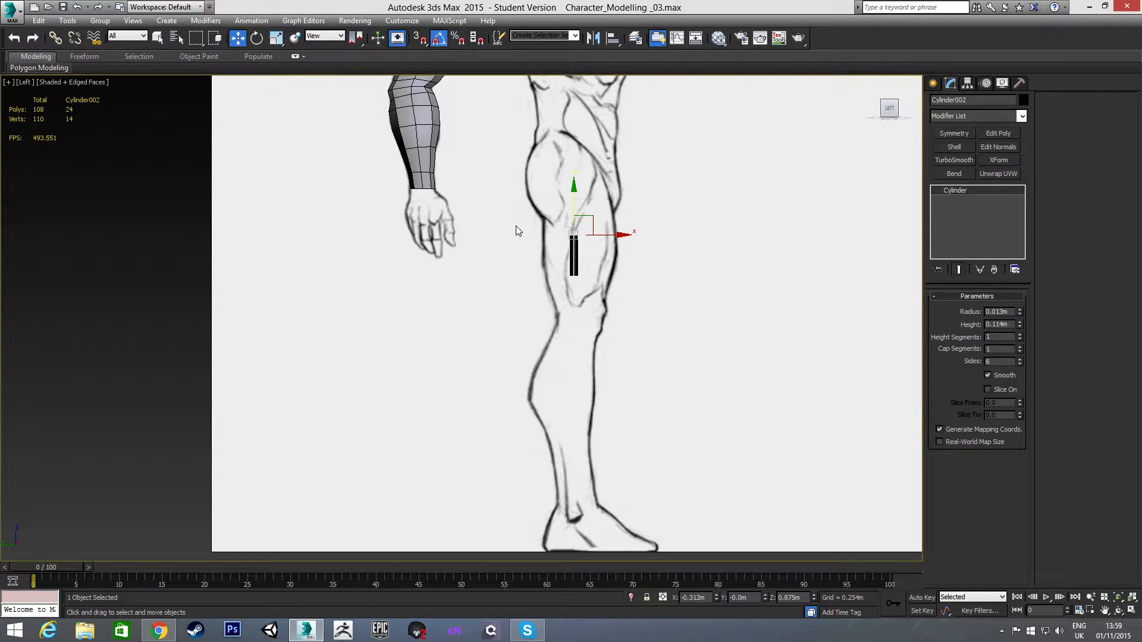
{"action": "middle_click_drag", "start_coordinate": [574, 223], "coordinate": [526, 238]}
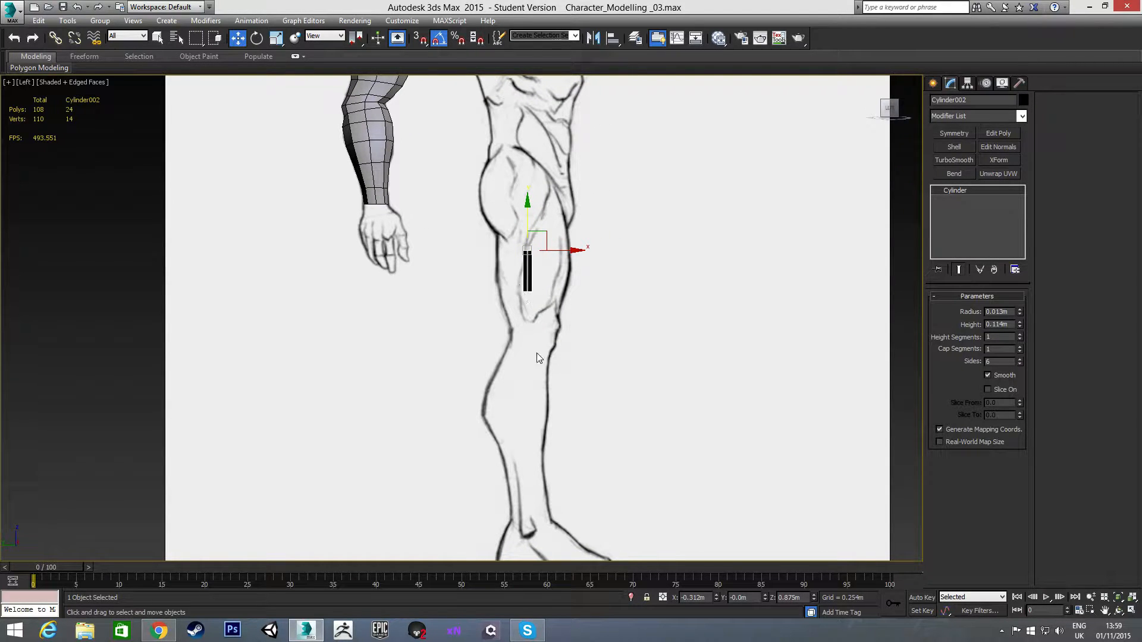
{"action": "left_click", "coordinate": [632, 597]}
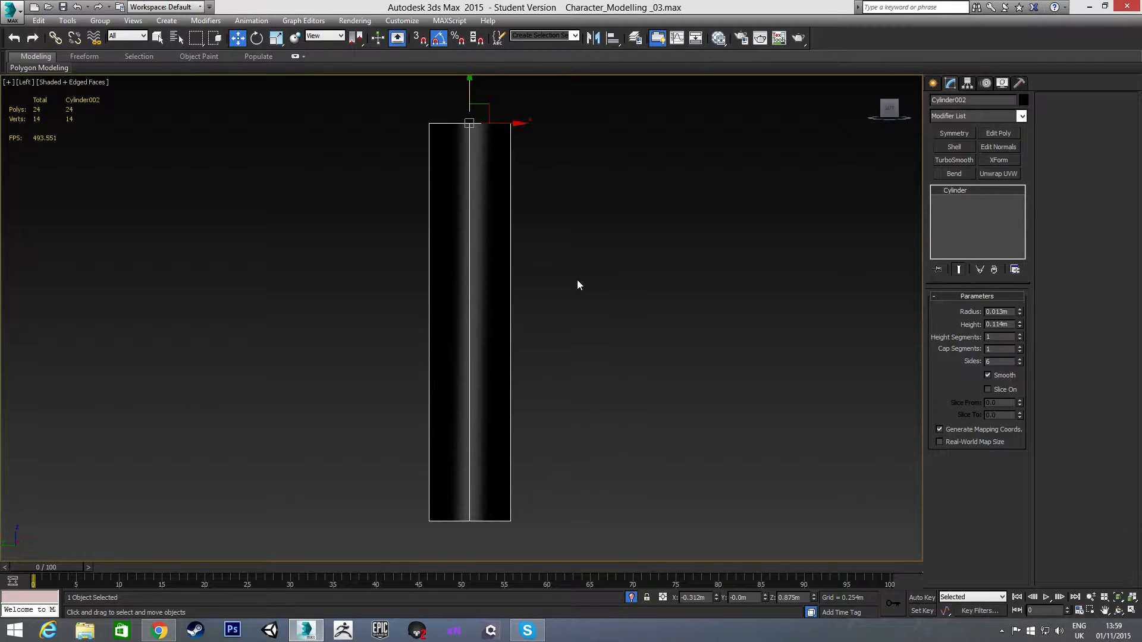
{"action": "scroll", "coordinate": [565, 309], "scroll_direction": "down", "scroll_amount": 6}
{"action": "middle_click_drag", "start_coordinate": [572, 284], "coordinate": [528, 298]}
{"action": "scroll", "coordinate": [518, 286], "scroll_direction": "down", "scroll_amount": 5}
{"action": "scroll", "coordinate": [502, 270], "scroll_direction": "up", "scroll_amount": 6}
{"action": "scroll", "coordinate": [501, 270], "scroll_direction": "up", "scroll_amount": 2}
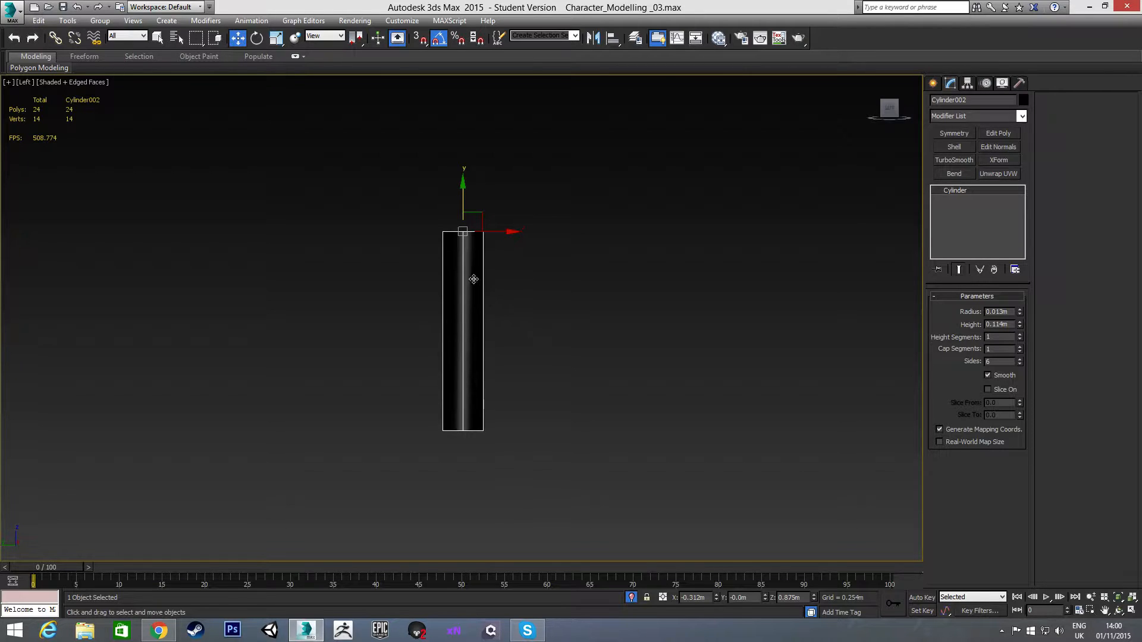
Rotate the cylinder 90° so it lies horizontally in the Left view
{"action": "key", "text": "e"}
{"action": "mouse_move", "coordinate": [502, 259]}
{"action": "left_mouse_down"}
{"action": "mouse_move", "coordinate": [523, 221]}
{"action": "mouse_move", "coordinate": [505, 256]}
{"action": "left_mouse_up"}
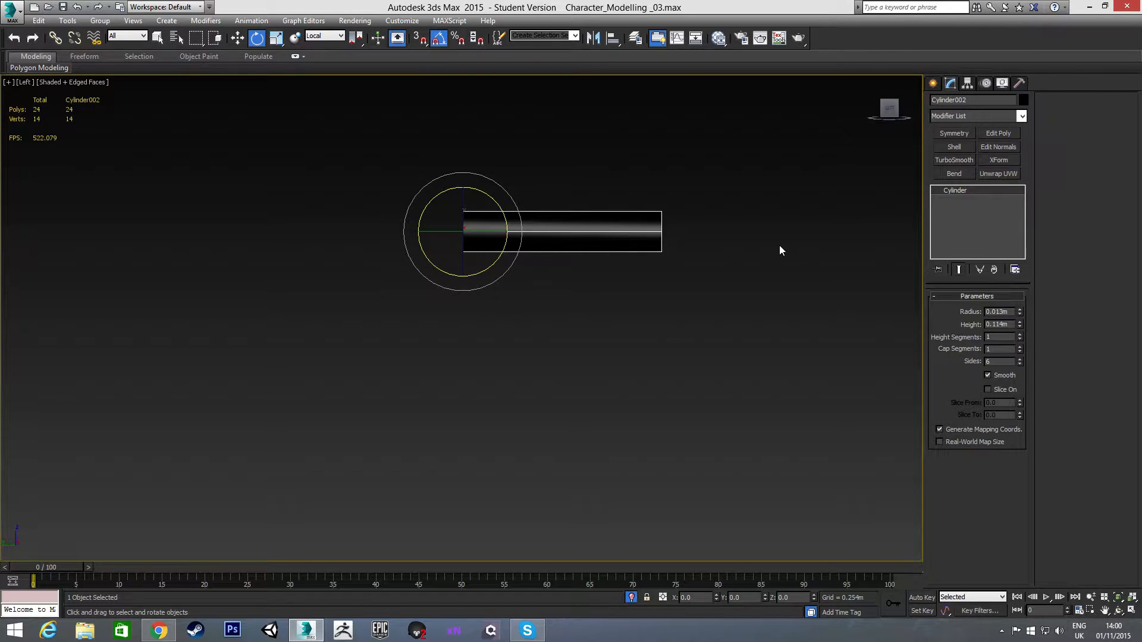
{"action": "key", "text": "w"}
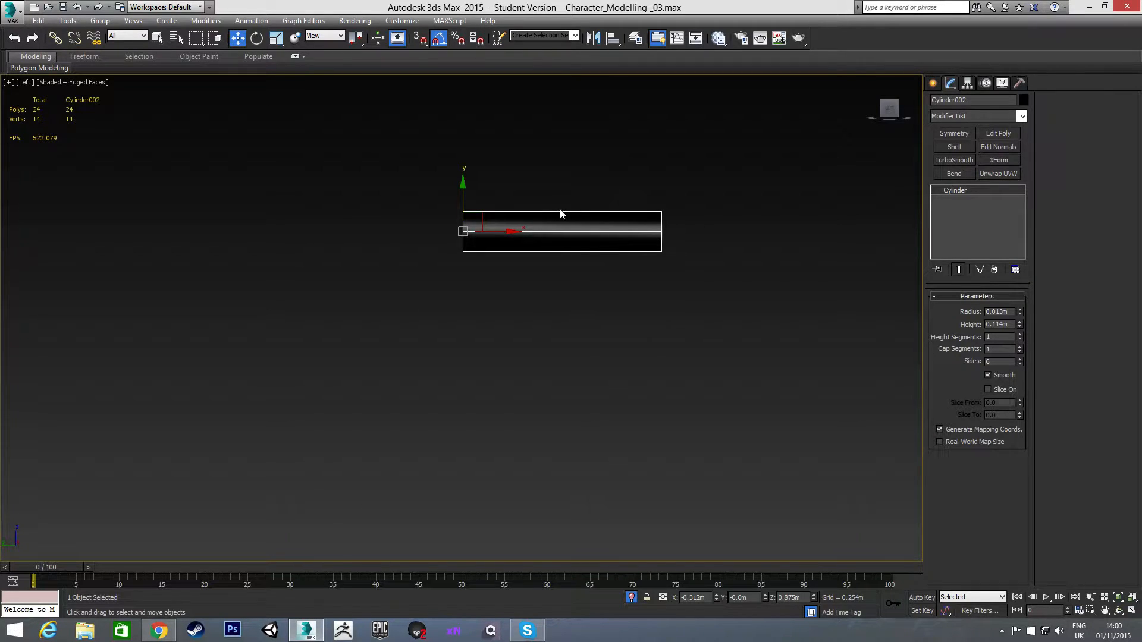
Assign a plain light grey material to the cylinder using the Slate Material Editor
{"action": "middle_click_drag", "start_coordinate": [606, 247], "coordinate": [581, 268]}
{"action": "scroll", "coordinate": [581, 267], "scroll_direction": "up", "scroll_amount": 2}
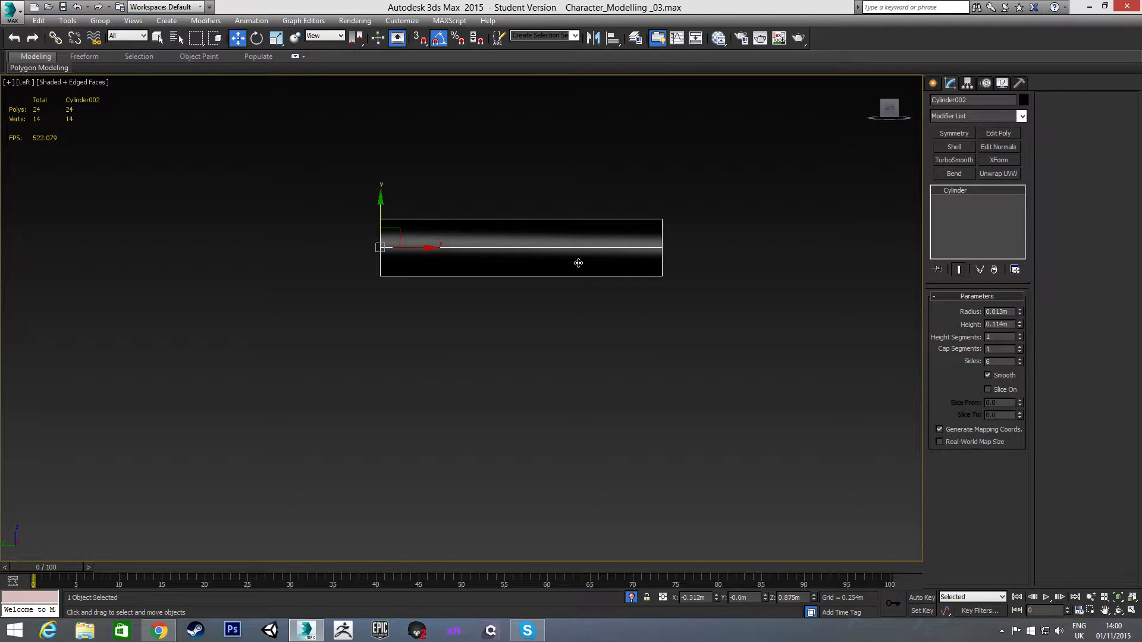
{"action": "key", "text": "m"}
{"action": "left_click", "coordinate": [581, 266]}
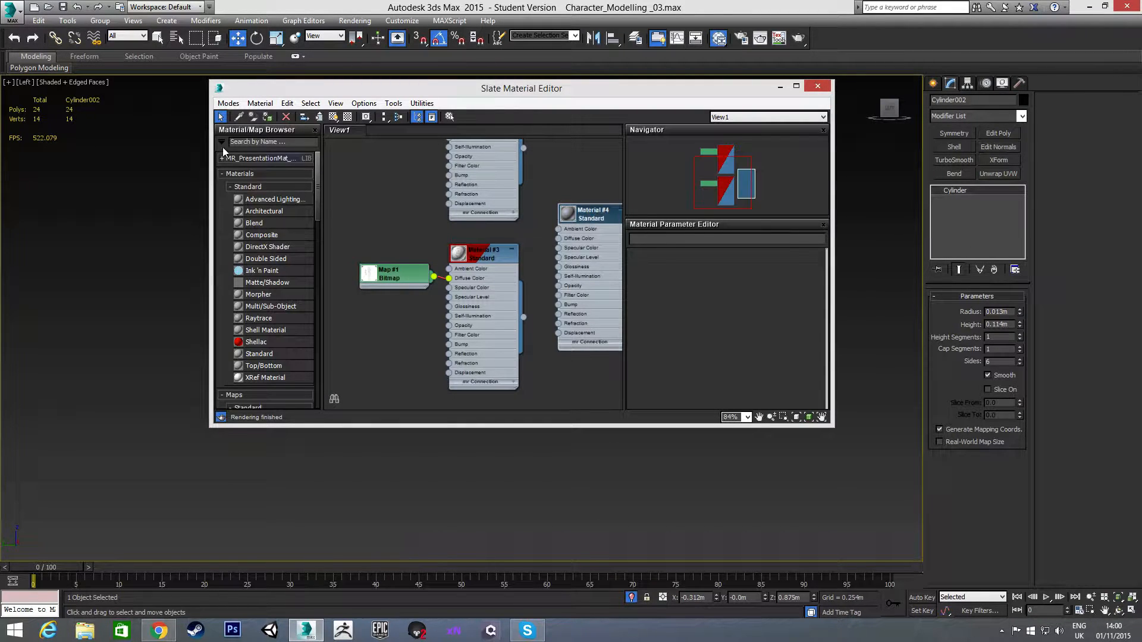
{"action": "key", "text": "m"}
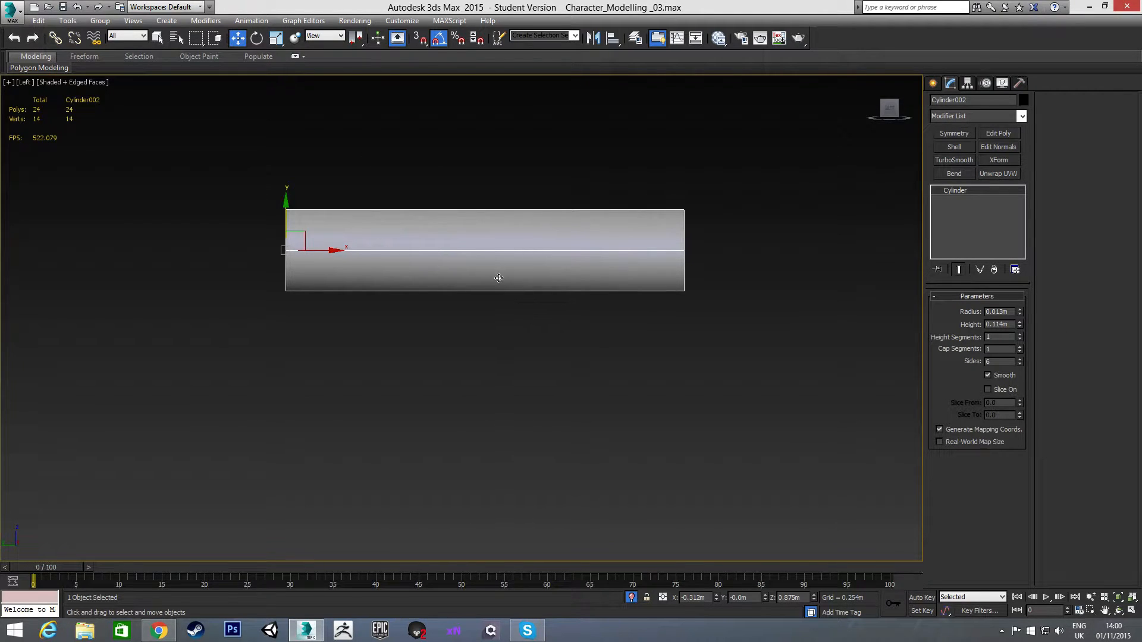
Convert the cylinder to an Editable Poly
{"action": "right_click", "coordinate": [480, 233]}
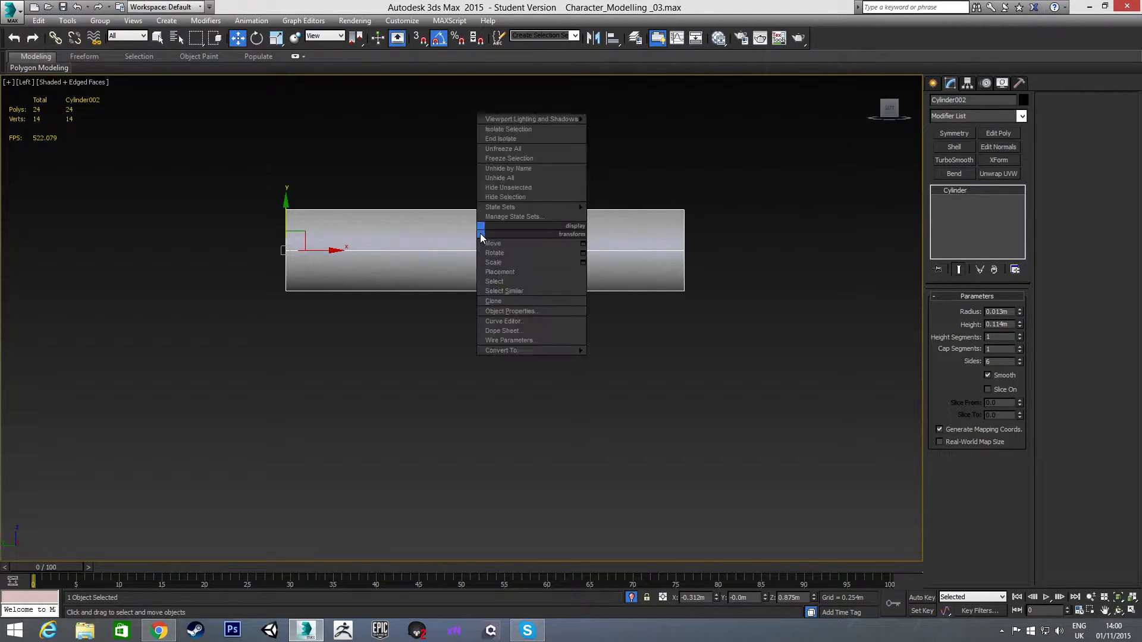
{"action": "mouse_move", "coordinate": [533, 351]}
{"action": "left_click", "coordinate": [619, 360]}
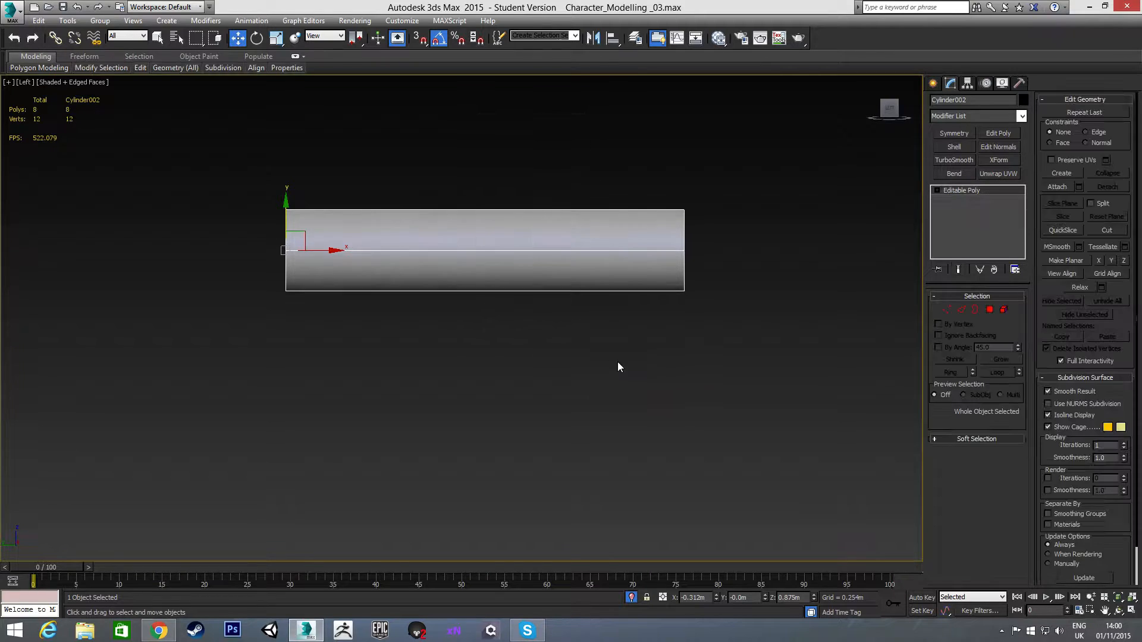
Connect the cylinder's lengthwise edges with 2 segments to add two edge loops for the finger joints
{"action": "key", "text": "2"}
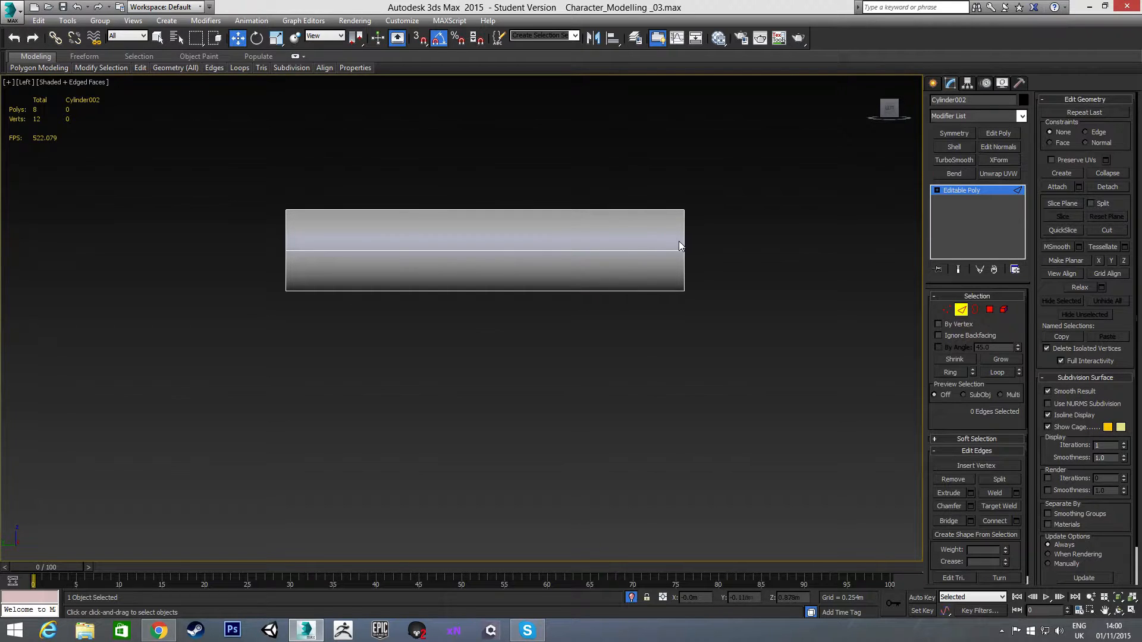
{"action": "left_click_drag", "start_coordinate": [429, 185], "coordinate": [515, 334]}
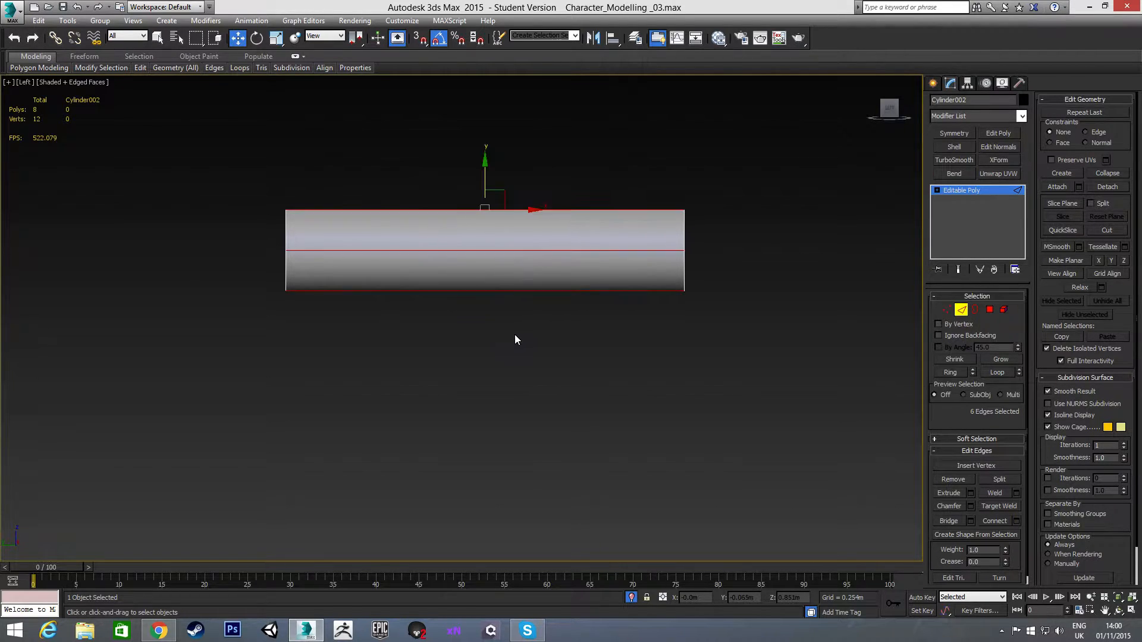
{"action": "right_click", "coordinate": [529, 324]}
{"action": "left_click", "coordinate": [421, 365]}
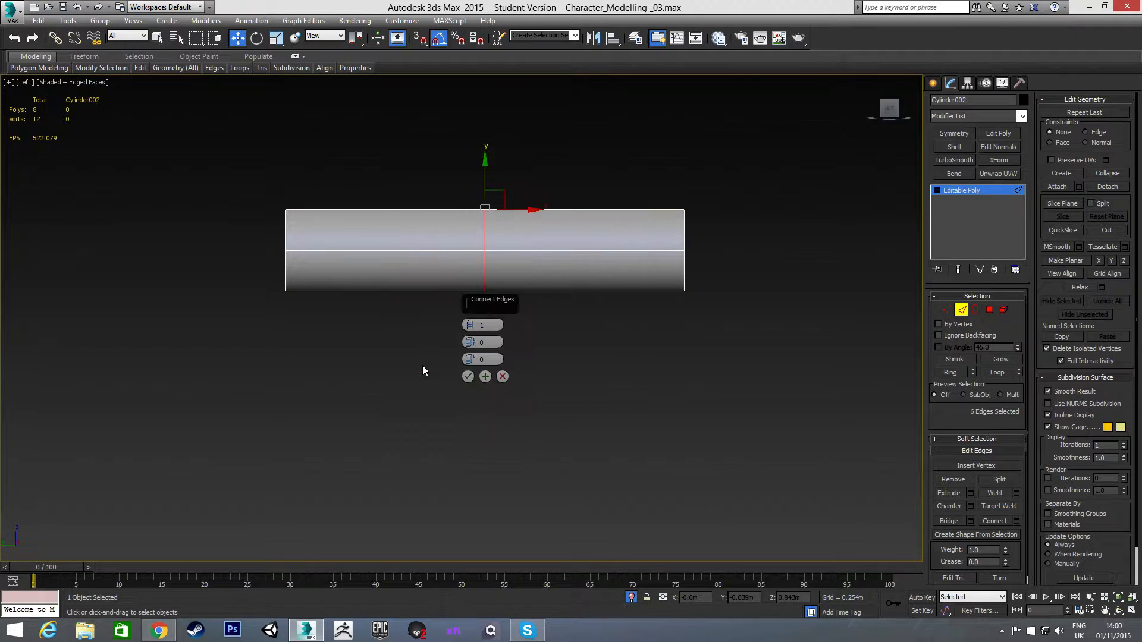
{"action": "left_click", "coordinate": [473, 326]}
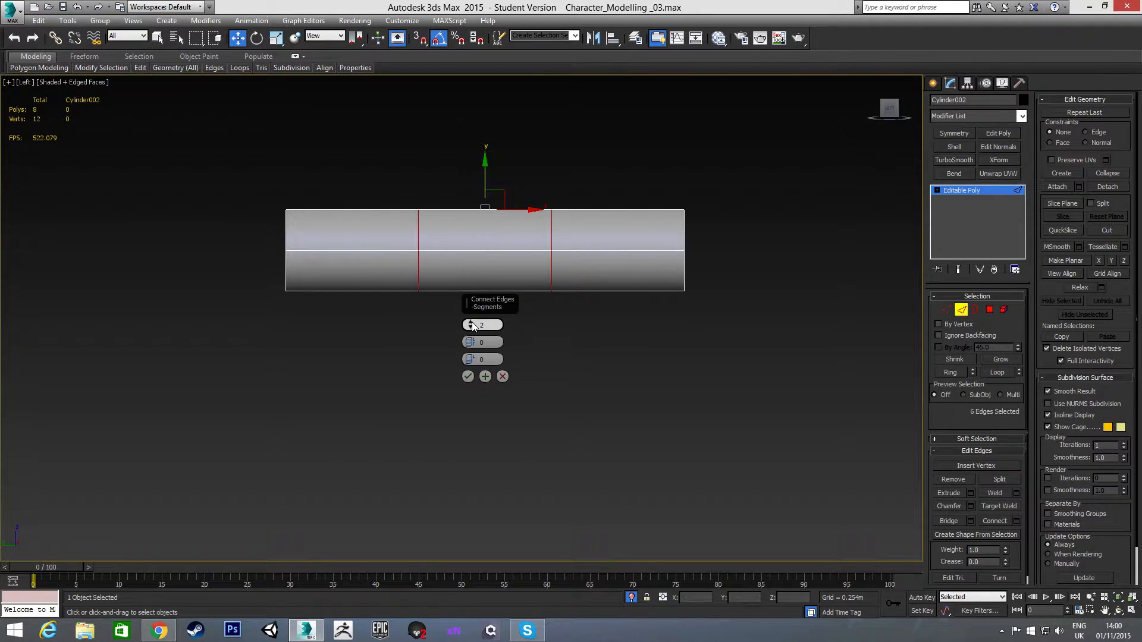
{"action": "left_click", "coordinate": [468, 376]}
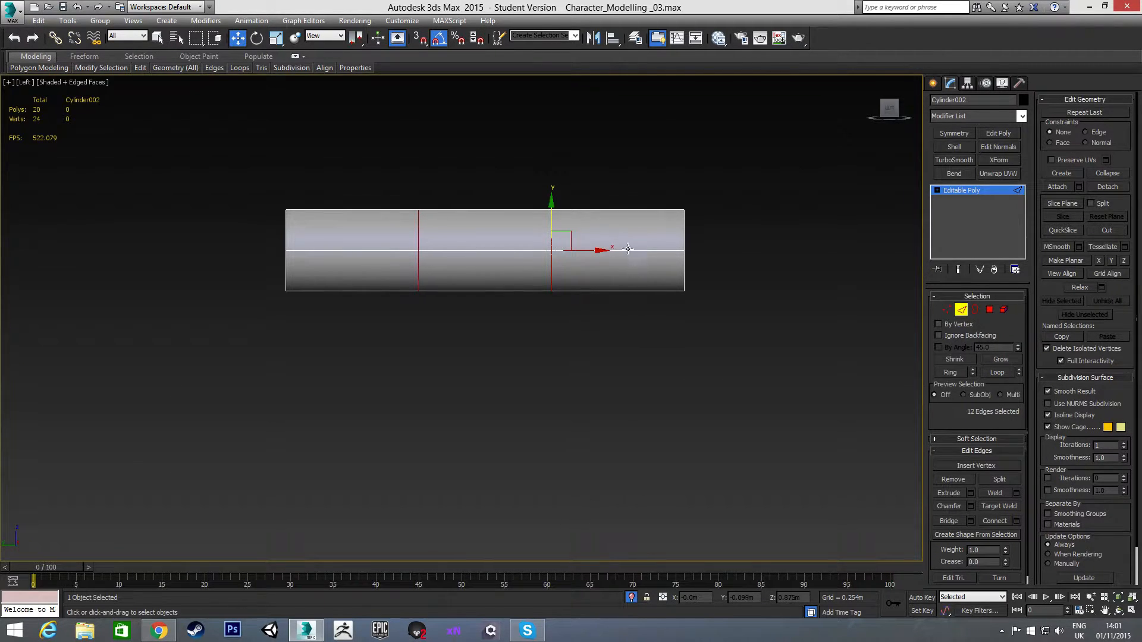
Shift both joint loops toward the fingertip end, moving the outer loop slightly farther
{"action": "left_click_drag", "start_coordinate": [581, 251], "coordinate": [604, 252]}
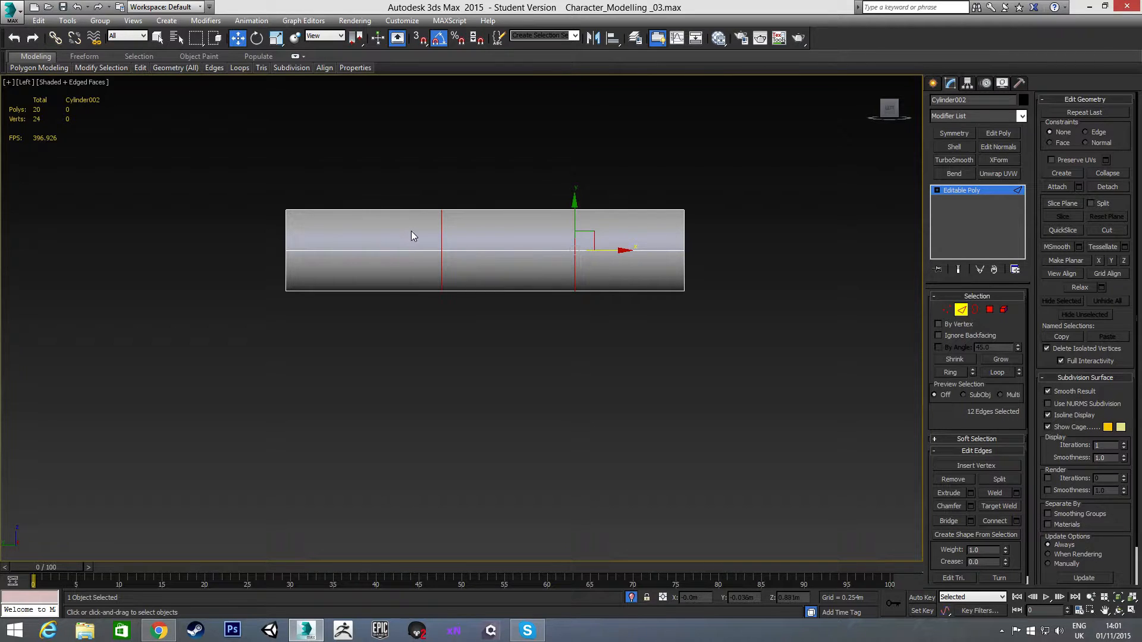
{"action": "double_click", "coordinate": [575, 228]}
{"action": "left_click_drag", "start_coordinate": [606, 247], "coordinate": [615, 251]}
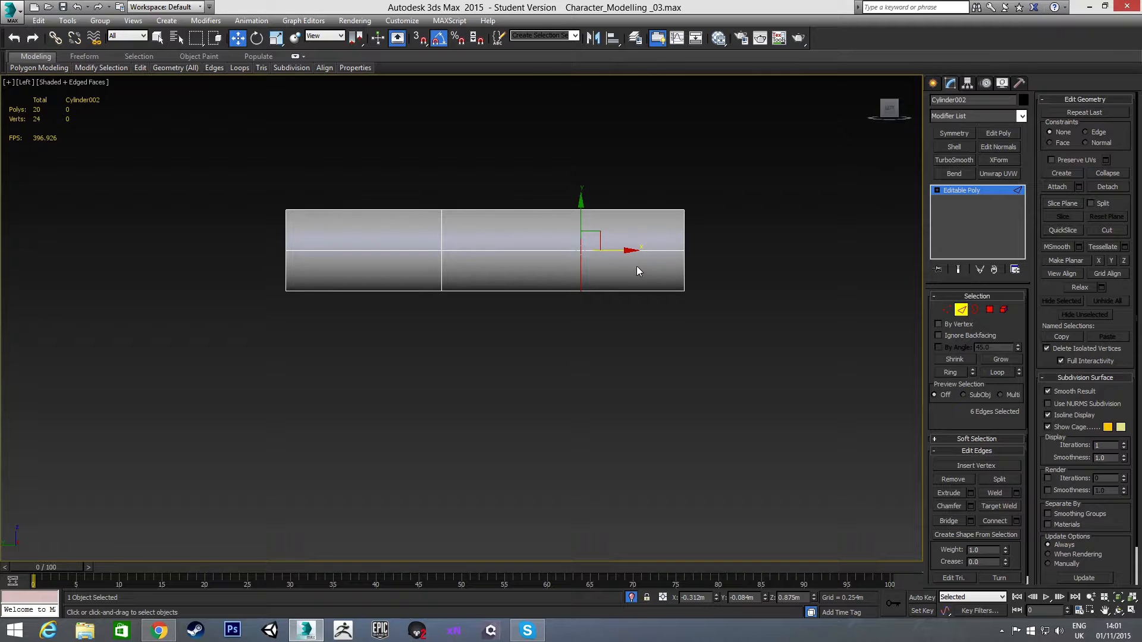
Delete the cap polygon at the knuckle end of the cylinder
{"action": "key", "text": "4"}
{"action": "middle_click_drag", "start_coordinate": [653, 259], "coordinate": [604, 269], "text": "alt"}
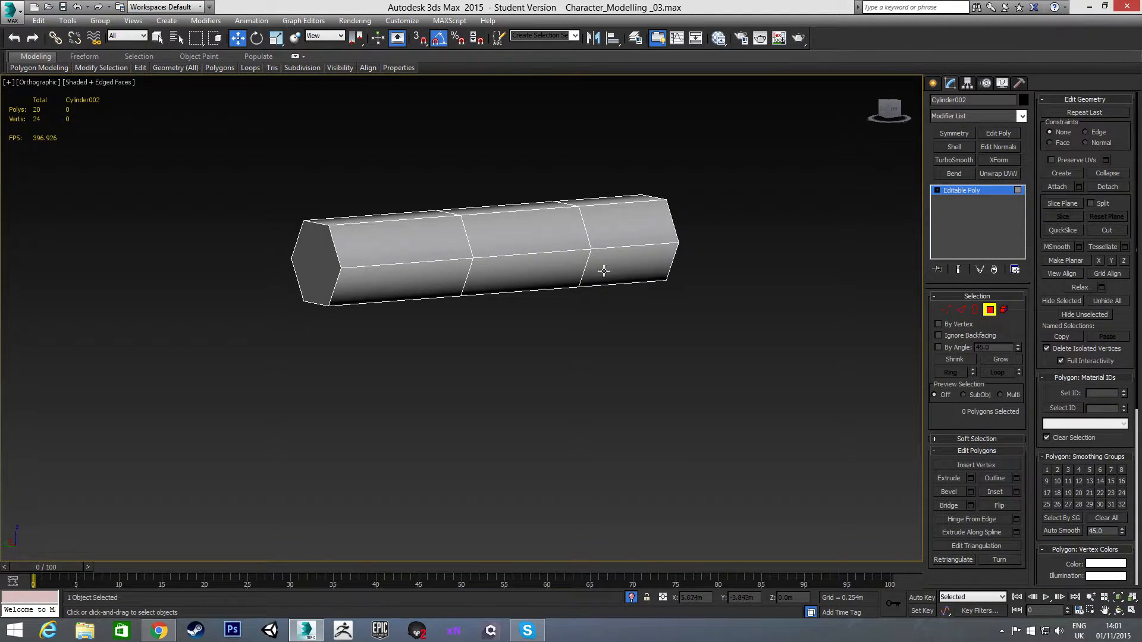
{"action": "left_click", "coordinate": [319, 261]}
{"action": "key", "text": "Delete"}
Inset the cap polygon at the fingertip end of the cylinder by 0.004 m
{"action": "middle_click_drag", "start_coordinate": [439, 258], "coordinate": [408, 249], "text": "alt"}
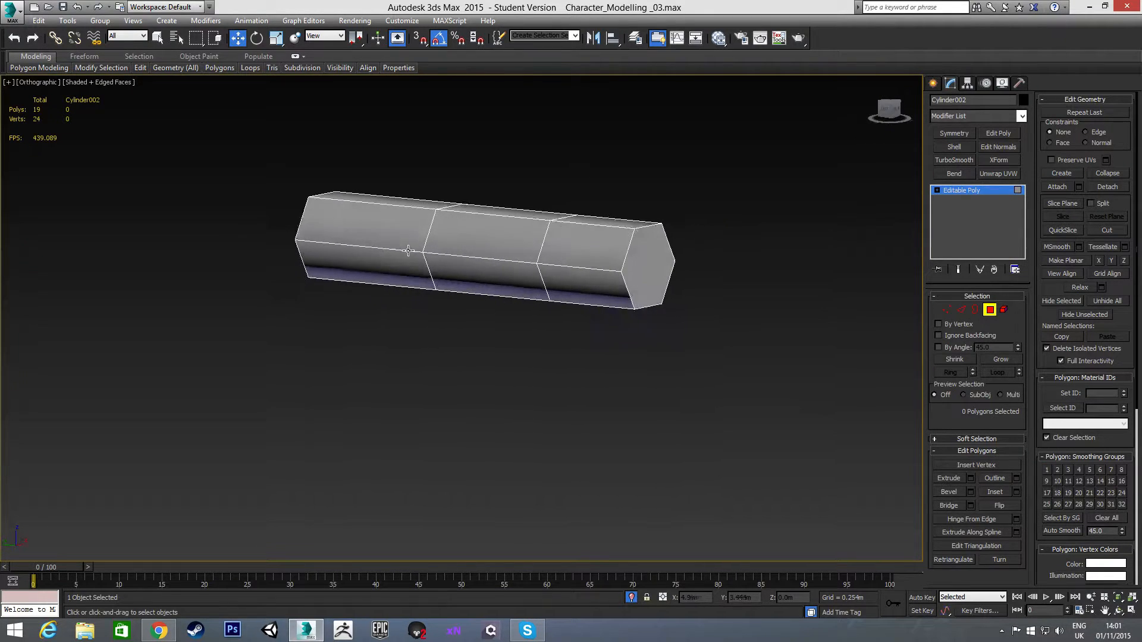
{"action": "left_click", "coordinate": [635, 264]}
{"action": "scroll", "coordinate": [656, 249], "scroll_direction": "up", "scroll_amount": 2}
{"action": "scroll", "coordinate": [656, 249], "scroll_direction": "up", "scroll_amount": 2}
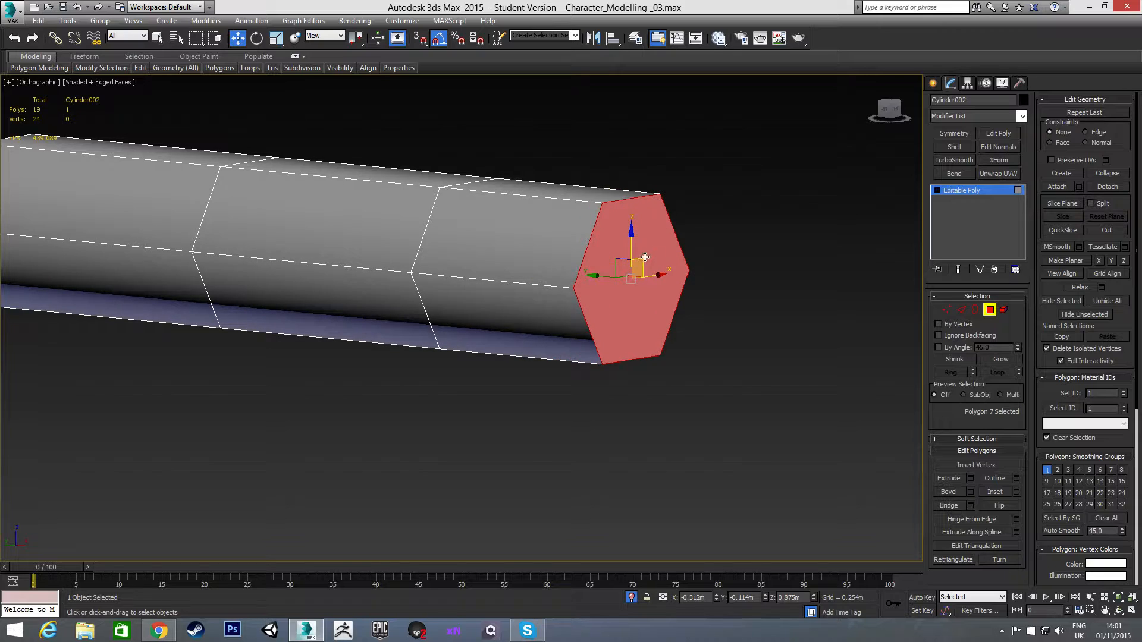
{"action": "right_click", "coordinate": [708, 245]}
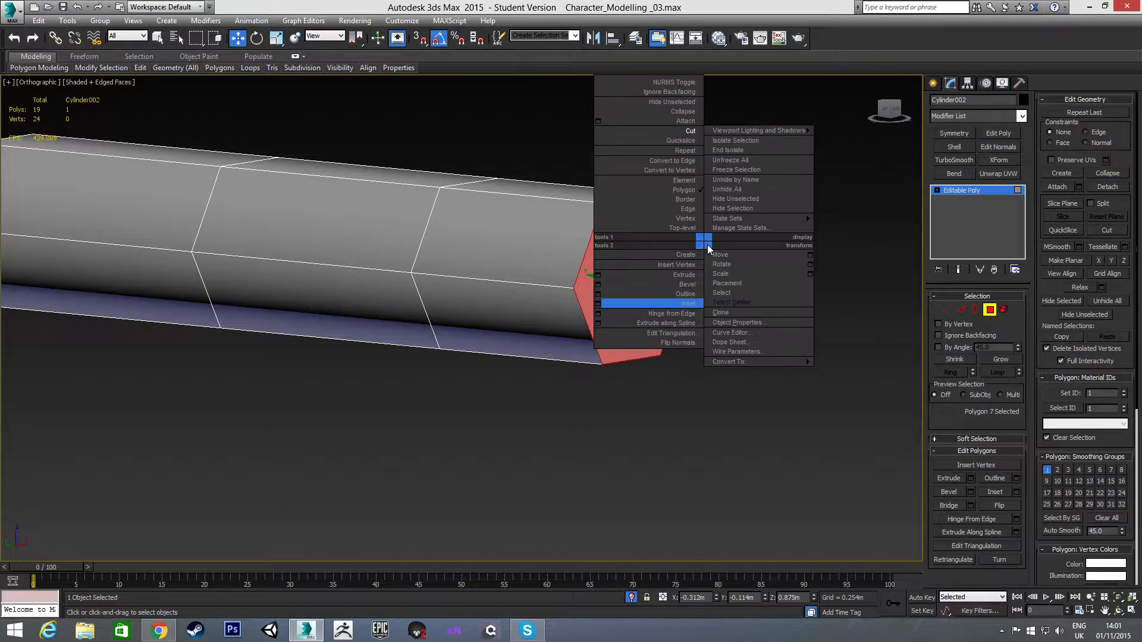
{"action": "left_click", "coordinate": [599, 304]}
{"action": "left_click_drag", "start_coordinate": [470, 343], "coordinate": [482, 487]}
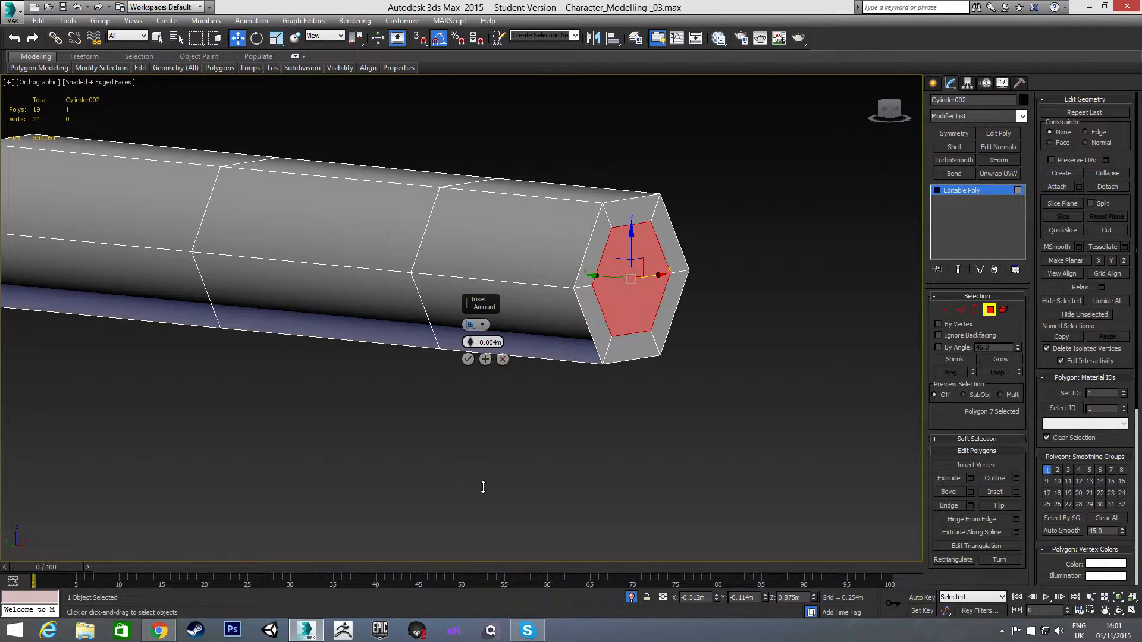
{"action": "left_click", "coordinate": [468, 359]}
In the Left view, move the inset cap polygon outward from the fingertip and slightly upward to taper the end
{"action": "key", "text": "l"}
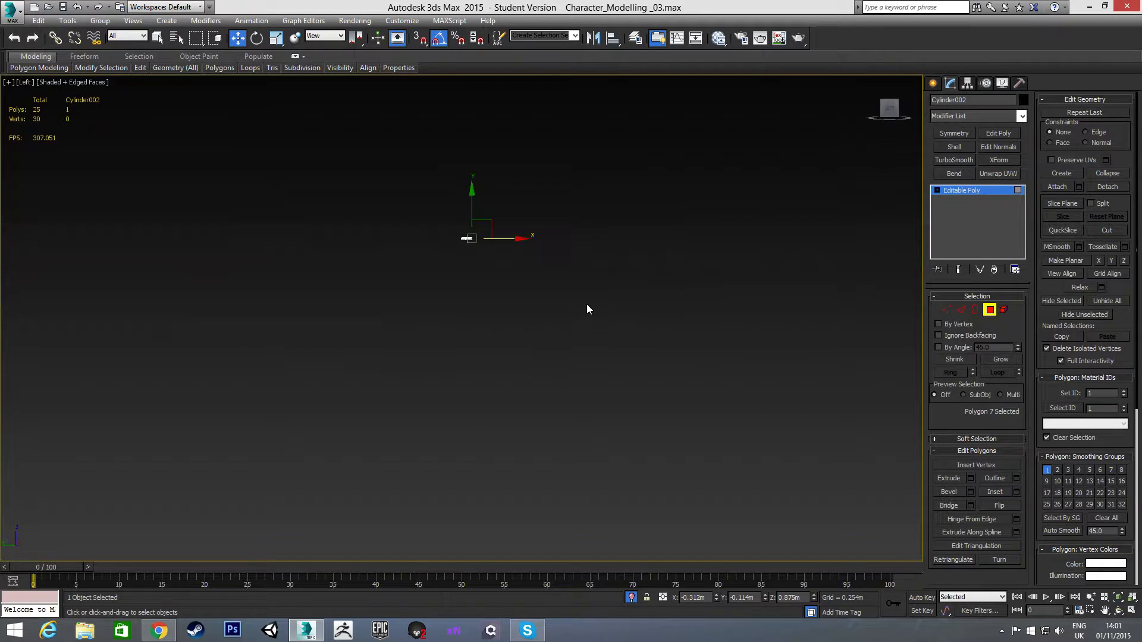
{"action": "scroll", "coordinate": [598, 295], "scroll_direction": "up", "scroll_amount": 10}
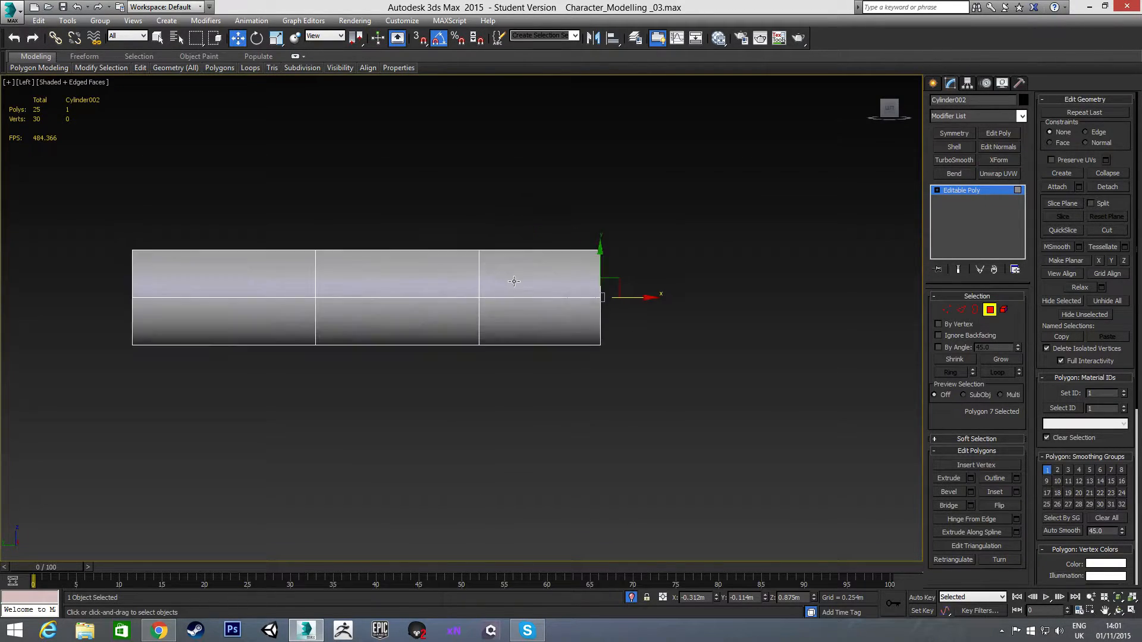
{"action": "left_click_drag", "start_coordinate": [640, 299], "coordinate": [652, 302]}
{"action": "scroll", "coordinate": [619, 271], "scroll_direction": "up", "scroll_amount": 3}
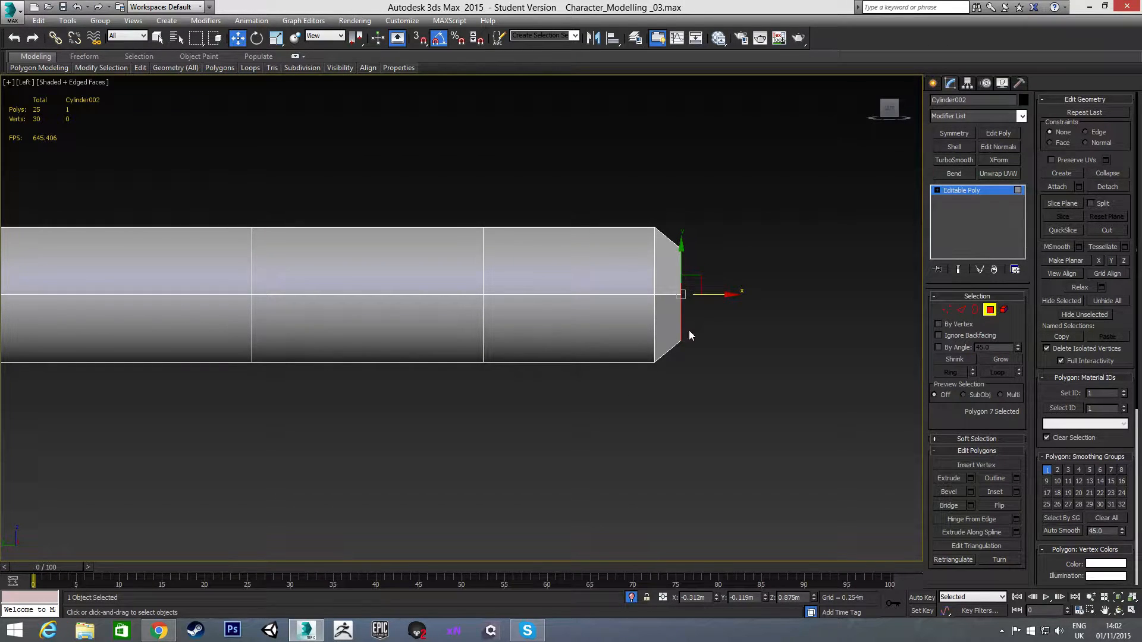
{"action": "left_click_drag", "start_coordinate": [682, 260], "coordinate": [682, 245]}
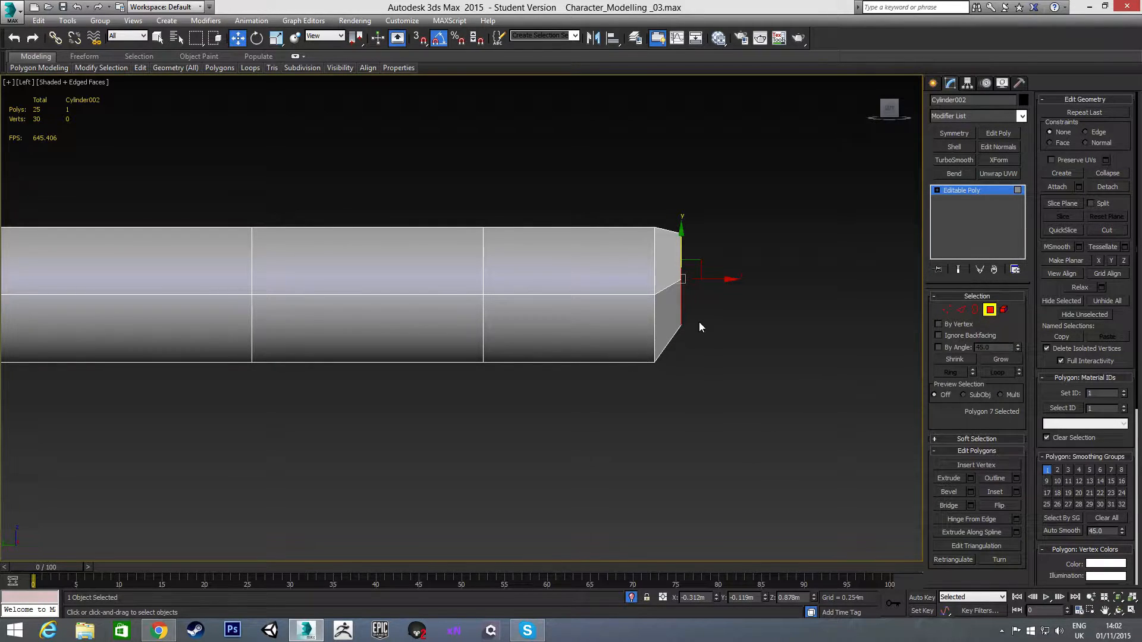
Inset the raised fingertip polygon a second time by 0.004 m
{"action": "middle_click_drag", "start_coordinate": [662, 318], "coordinate": [614, 325], "text": "alt"}
{"action": "right_click", "coordinate": [750, 320]}
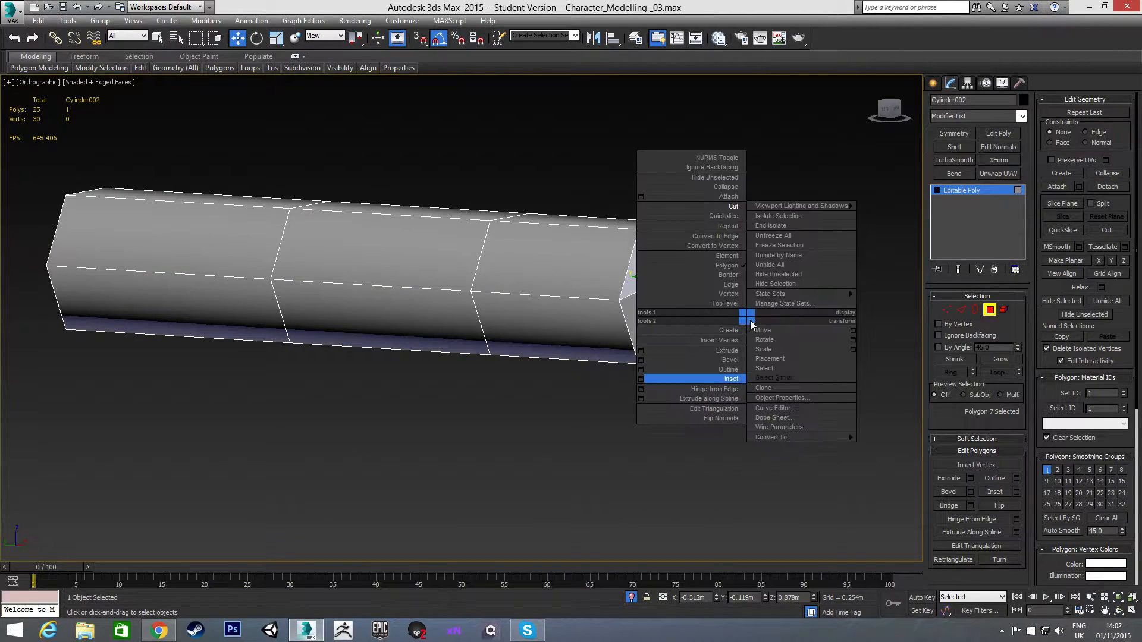
{"action": "left_click", "coordinate": [640, 380]}
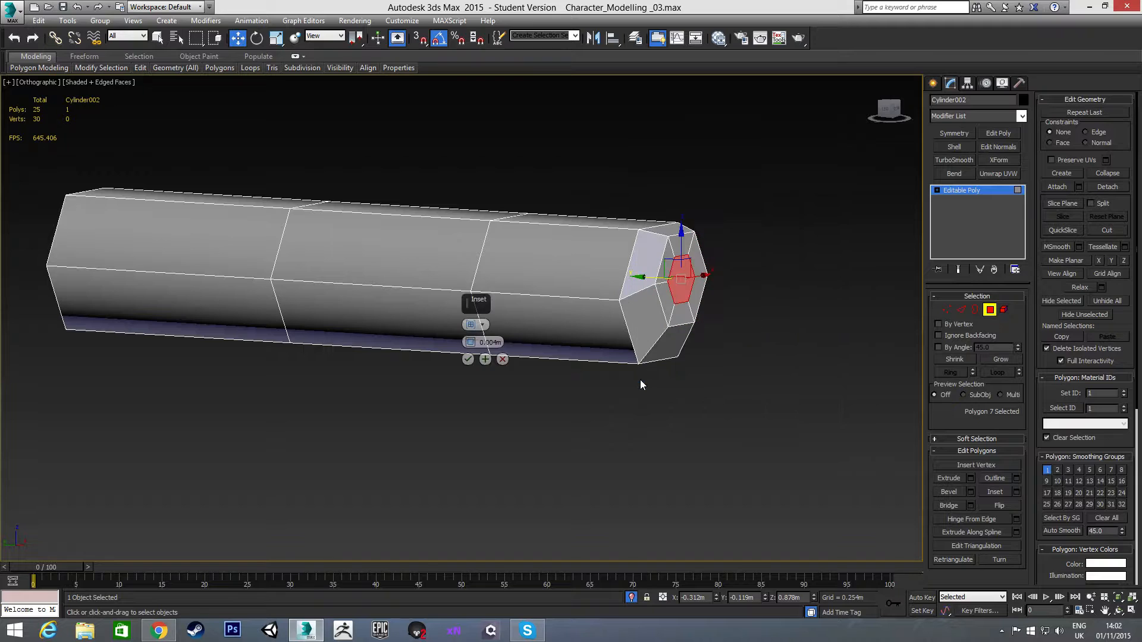
{"action": "left_click", "coordinate": [467, 360]}
Convert the innermost fingertip polygon to its six vertices and collapse them into a single centre vertex
{"action": "middle_click_drag", "start_coordinate": [624, 315], "coordinate": [604, 328], "text": "alt"}
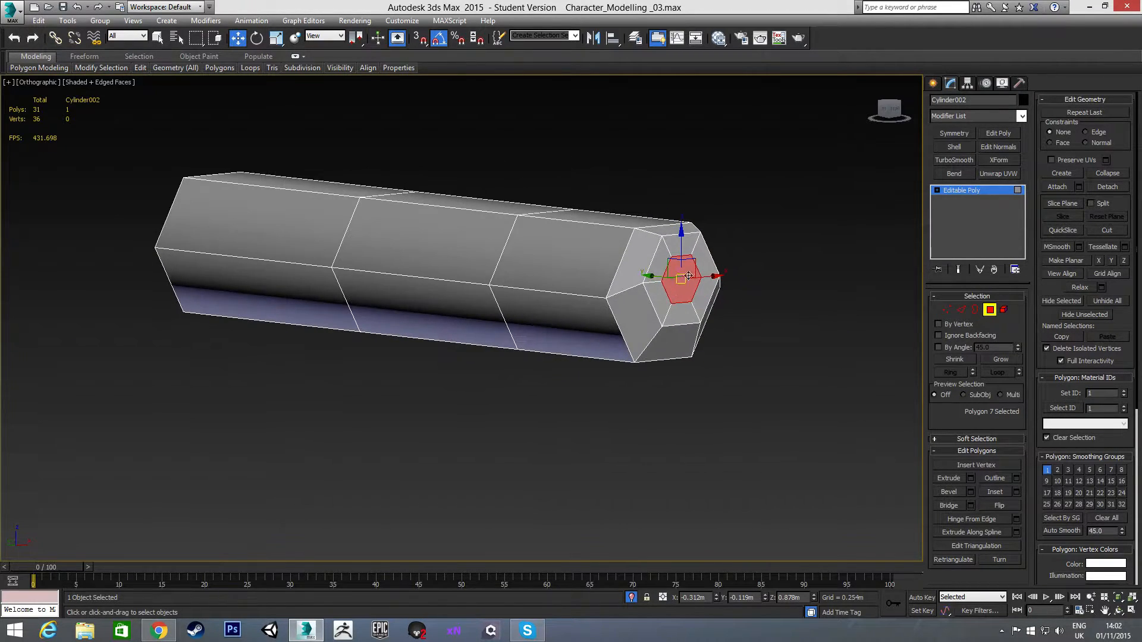
{"action": "left_click", "coordinate": [946, 310], "text": "ctrl"}
{"action": "scroll", "coordinate": [597, 268], "scroll_direction": "up", "scroll_amount": 4}
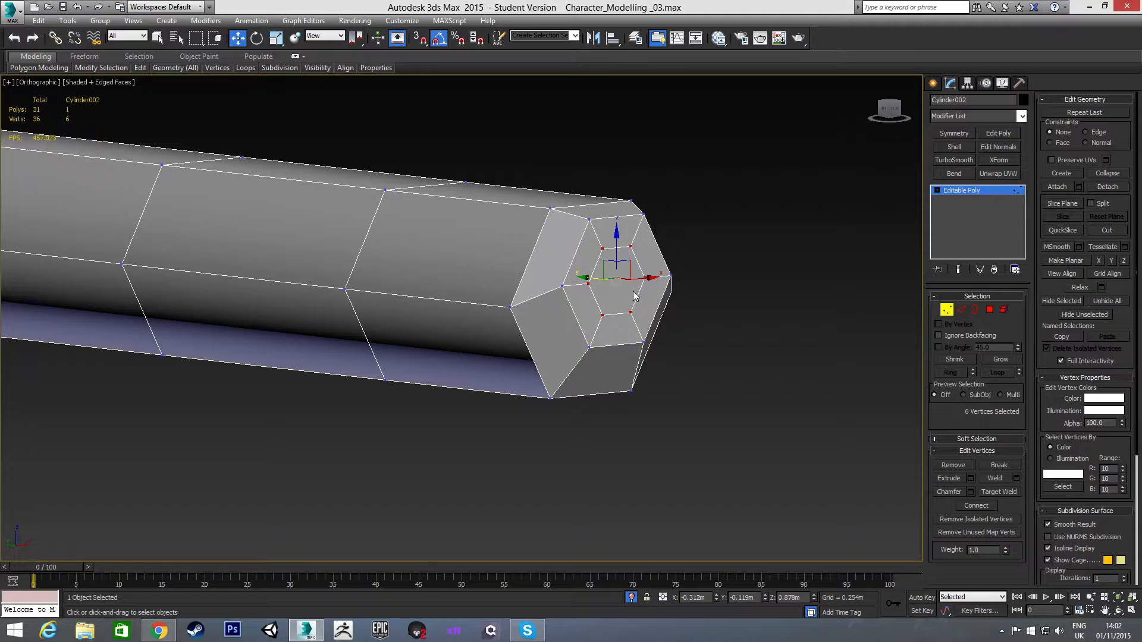
{"action": "scroll", "coordinate": [602, 279], "scroll_direction": "up", "scroll_amount": 1}
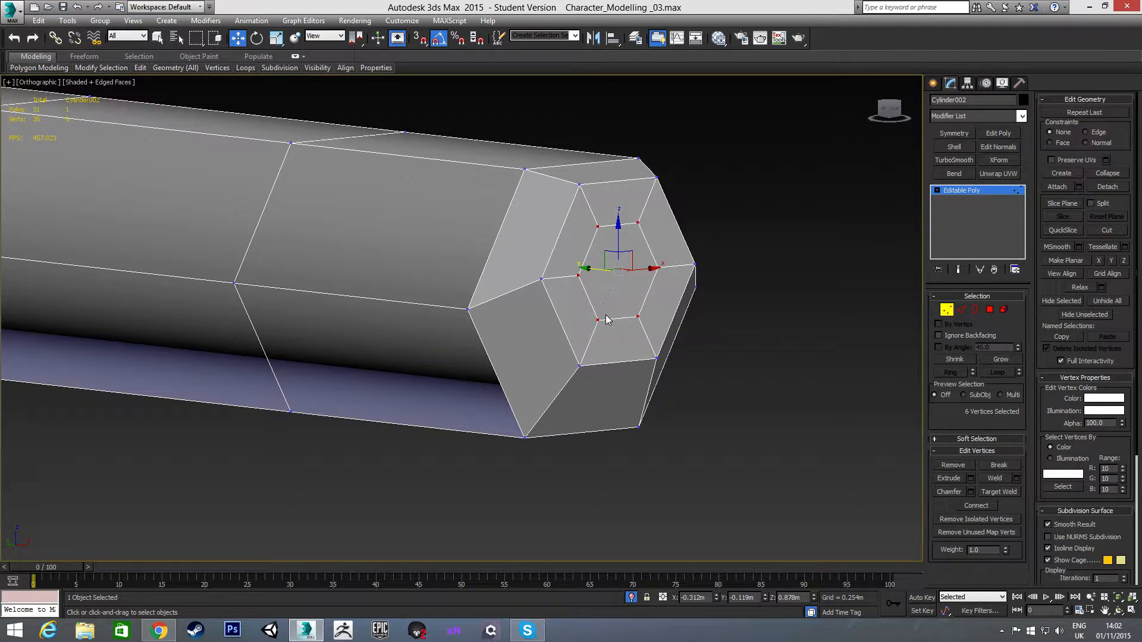
{"action": "right_click", "coordinate": [552, 251]}
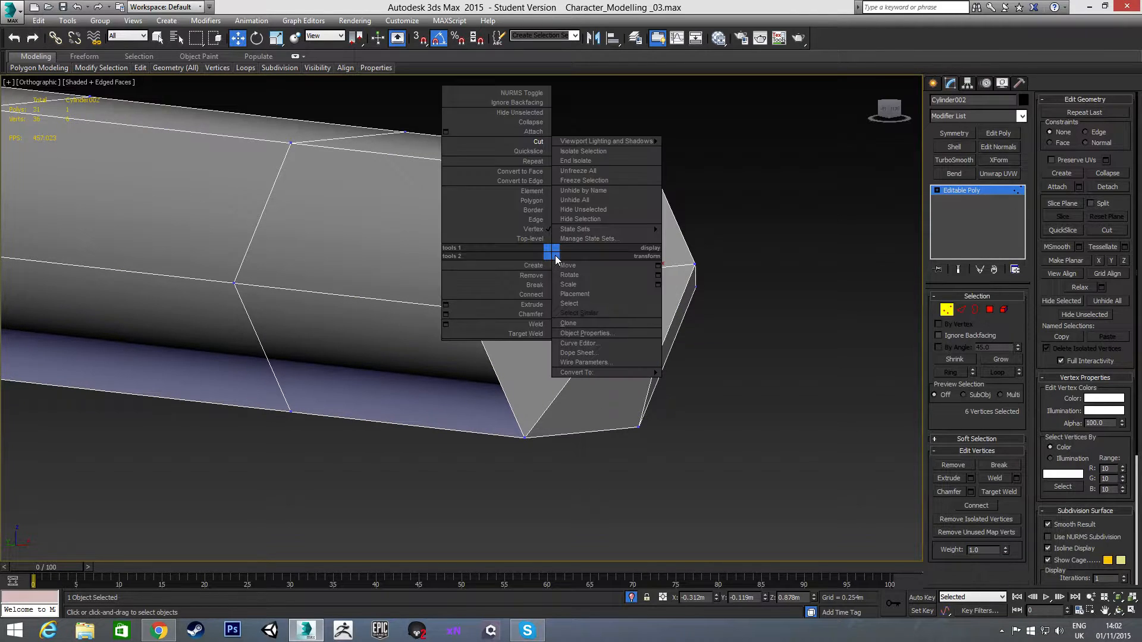
{"action": "left_click", "coordinate": [536, 123]}
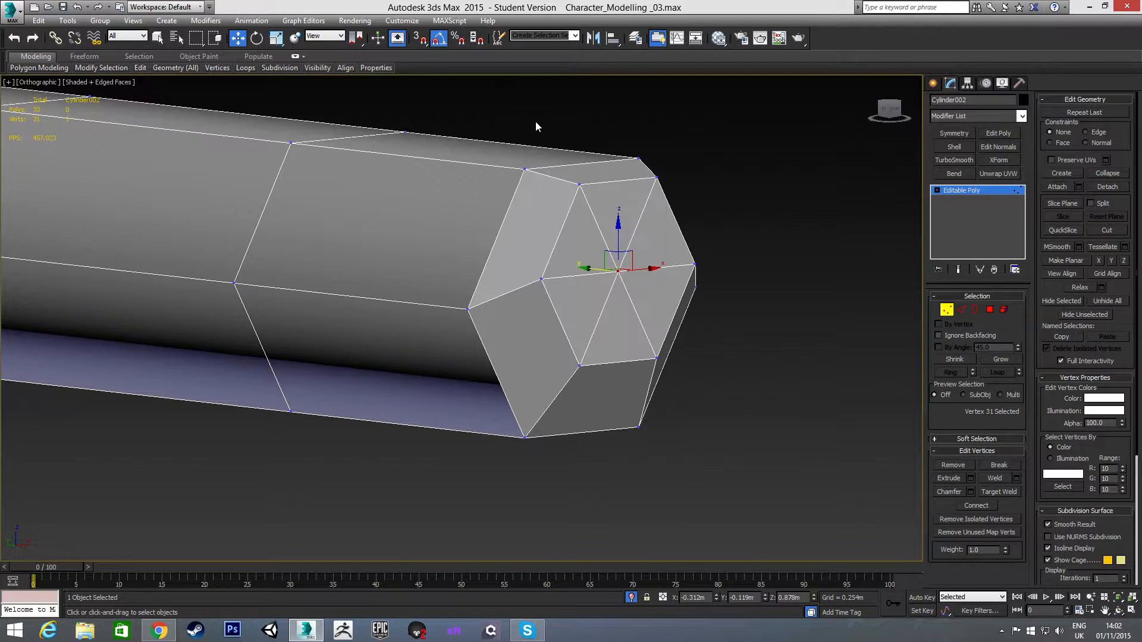
In the Left view, pull the fingertip's centre vertex outward and slightly up, and shift the two underside vertices of the outer cap ring toward the knuckle
{"action": "middle_click_drag", "start_coordinate": [595, 274], "coordinate": [559, 264], "text": "alt"}
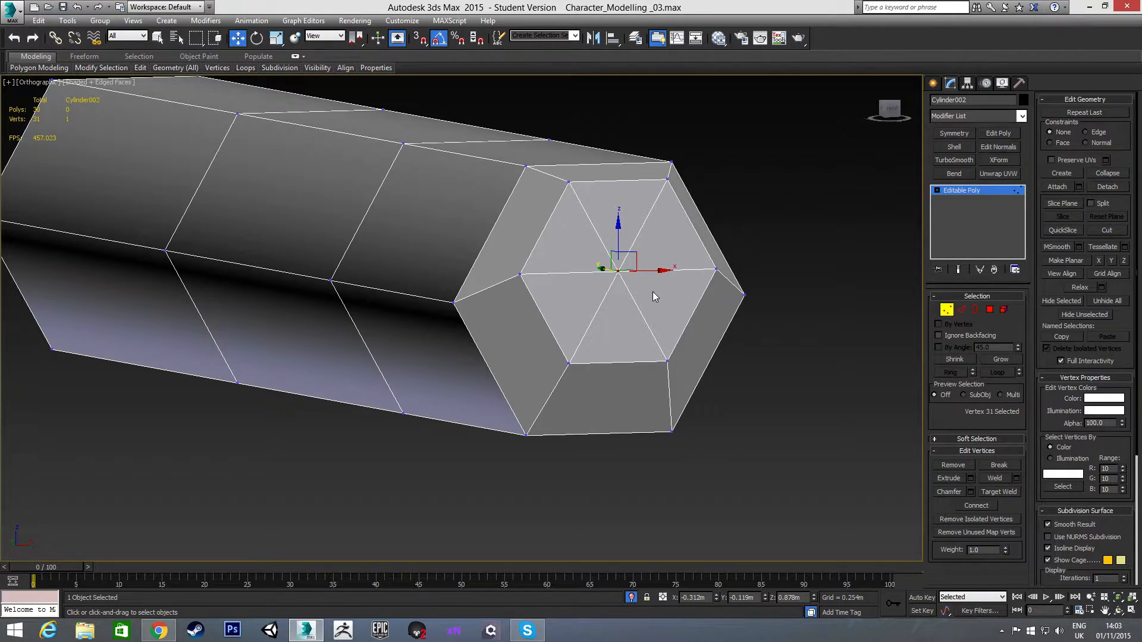
{"action": "key", "text": "l"}
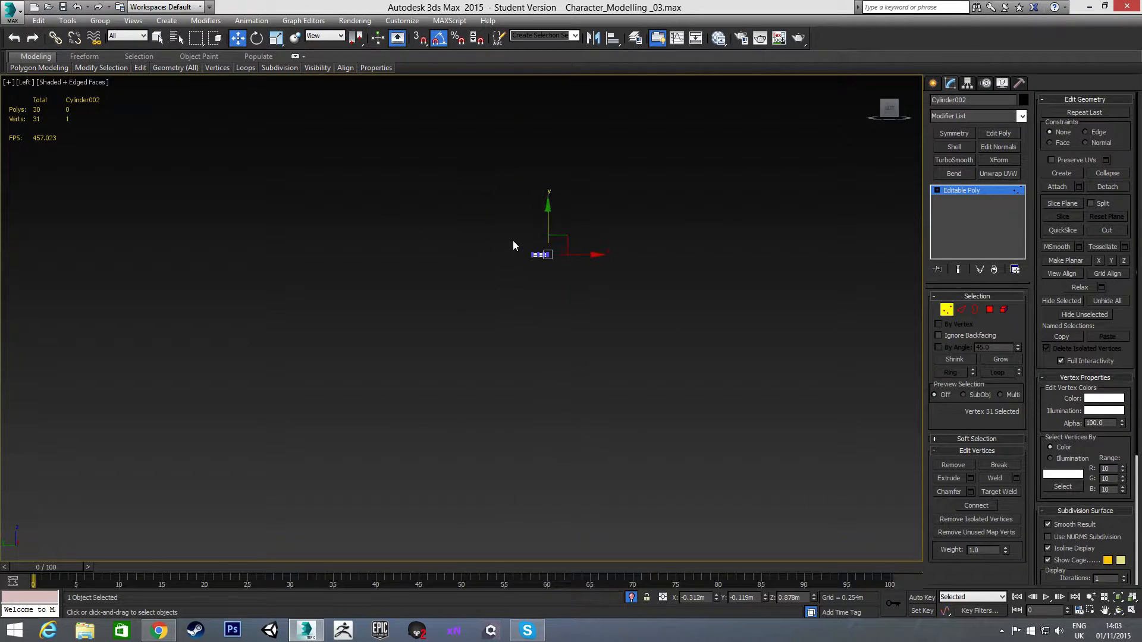
{"action": "scroll", "coordinate": [535, 256], "scroll_direction": "up", "scroll_amount": 10}
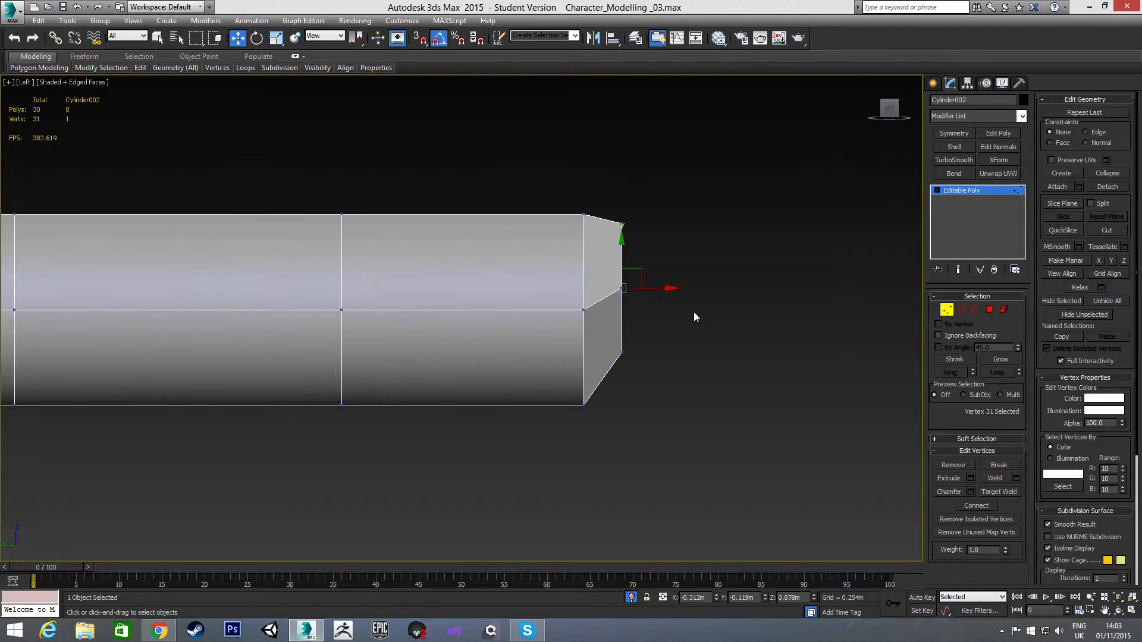
{"action": "left_click_drag", "start_coordinate": [654, 288], "coordinate": [673, 286]}
{"action": "left_click_drag", "start_coordinate": [640, 248], "coordinate": [669, 275]}
{"action": "scroll", "coordinate": [614, 310], "scroll_direction": "down", "scroll_amount": 2}
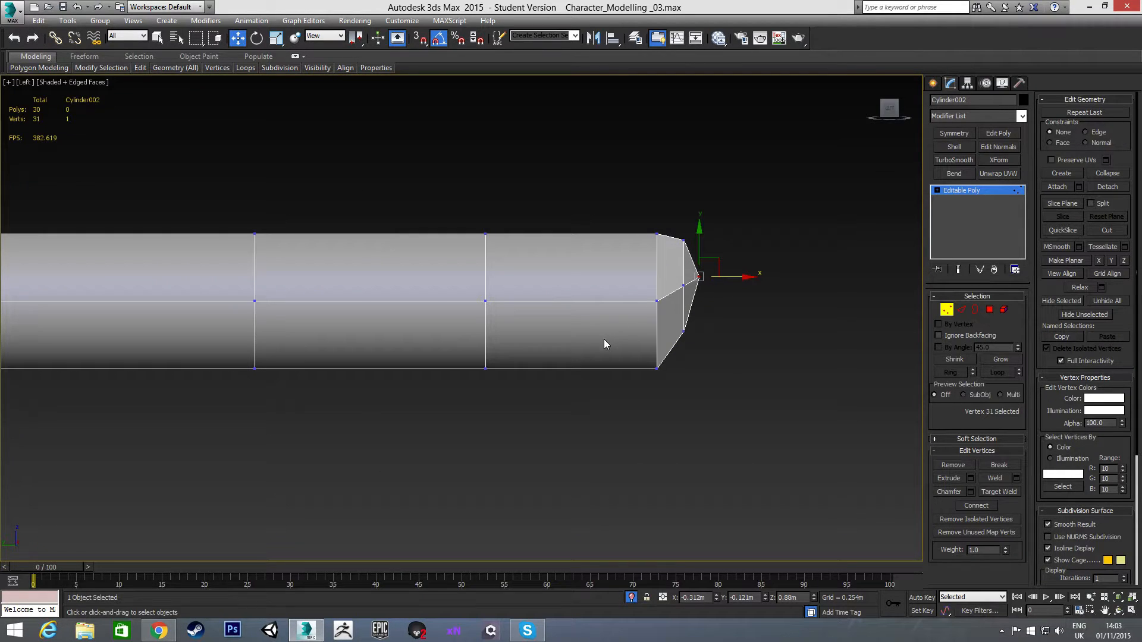
{"action": "mouse_move", "coordinate": [630, 341]}
{"action": "left_mouse_down"}
{"action": "mouse_move", "coordinate": [680, 397]}
{"action": "mouse_move", "coordinate": [673, 364]}
{"action": "mouse_move", "coordinate": [646, 334]}
{"action": "left_mouse_up"}
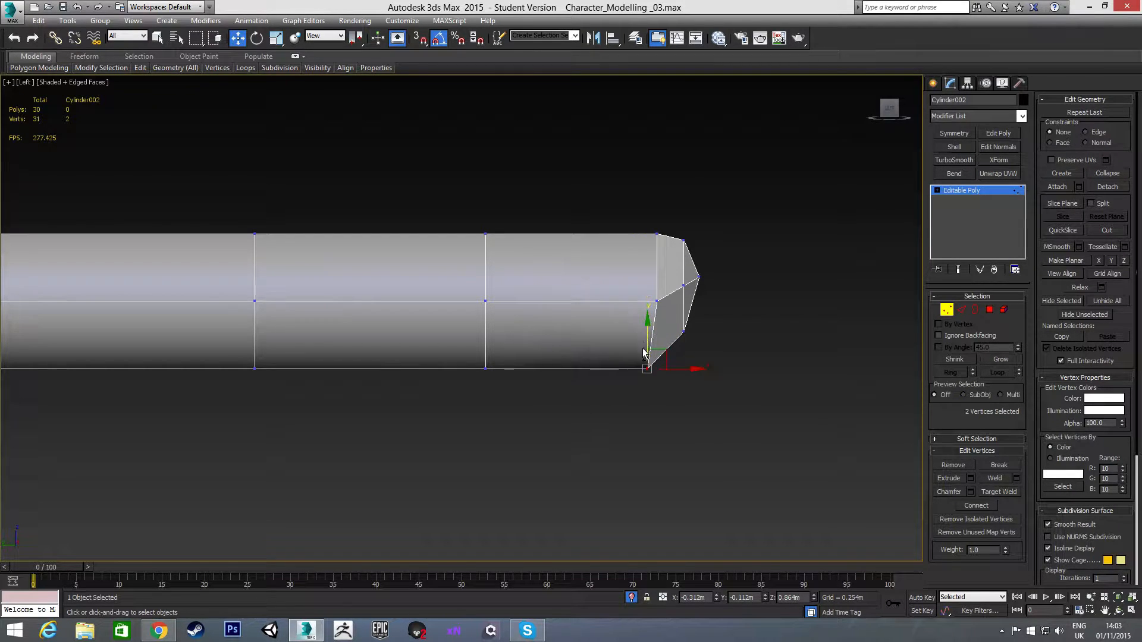
{"action": "left_click", "coordinate": [589, 440]}
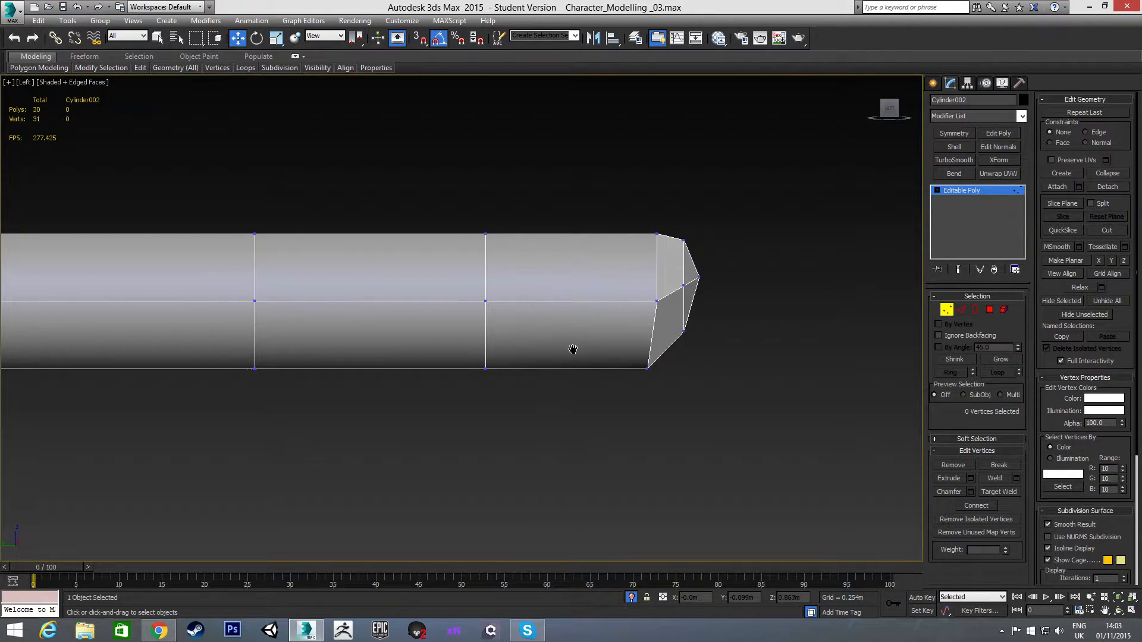
Chamfer both finger-joint edge loops by 0.005 m with 2 segments, giving three loops per joint
{"action": "middle_click_drag", "start_coordinate": [571, 336], "coordinate": [610, 335]}
{"action": "scroll", "coordinate": [632, 309], "scroll_direction": "down", "scroll_amount": 3}
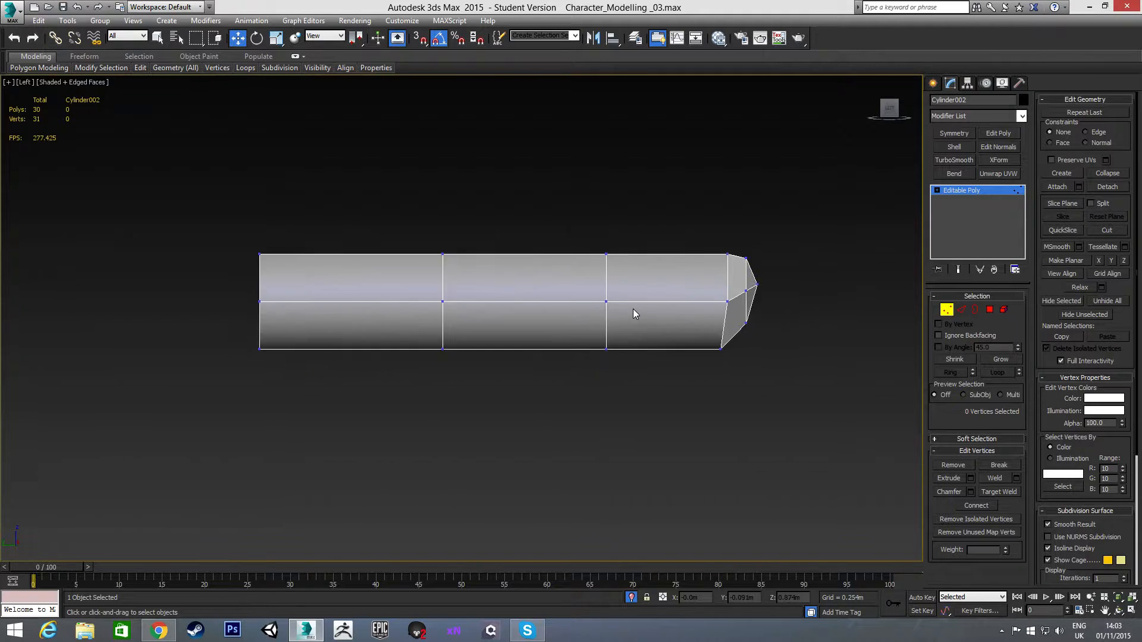
{"action": "key", "text": "2"}
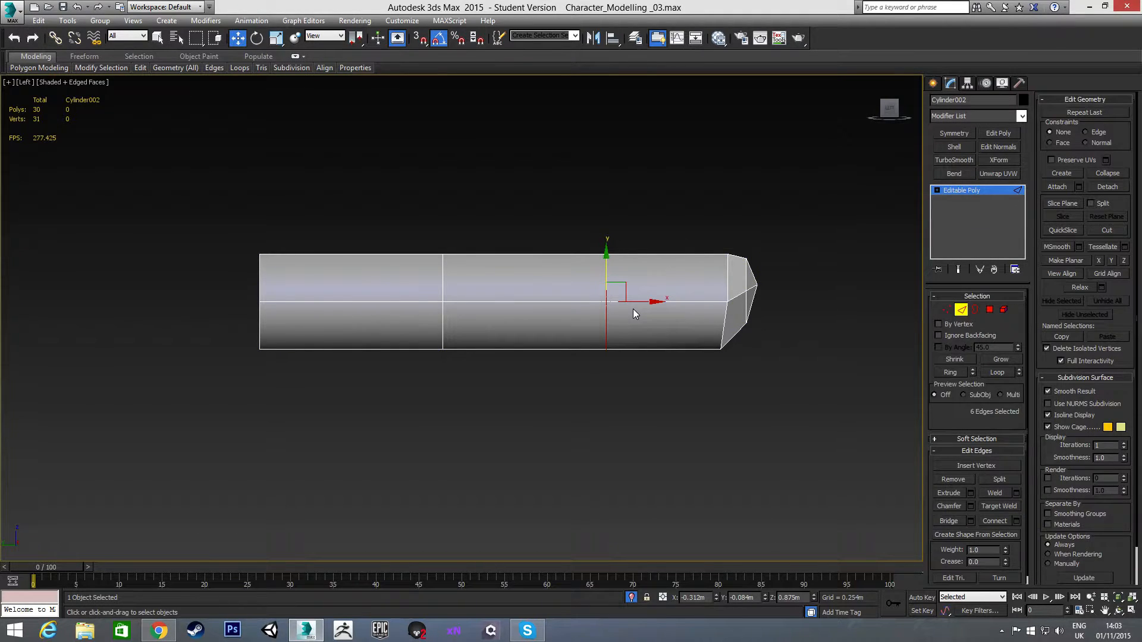
{"action": "double_click", "coordinate": [442, 281]}
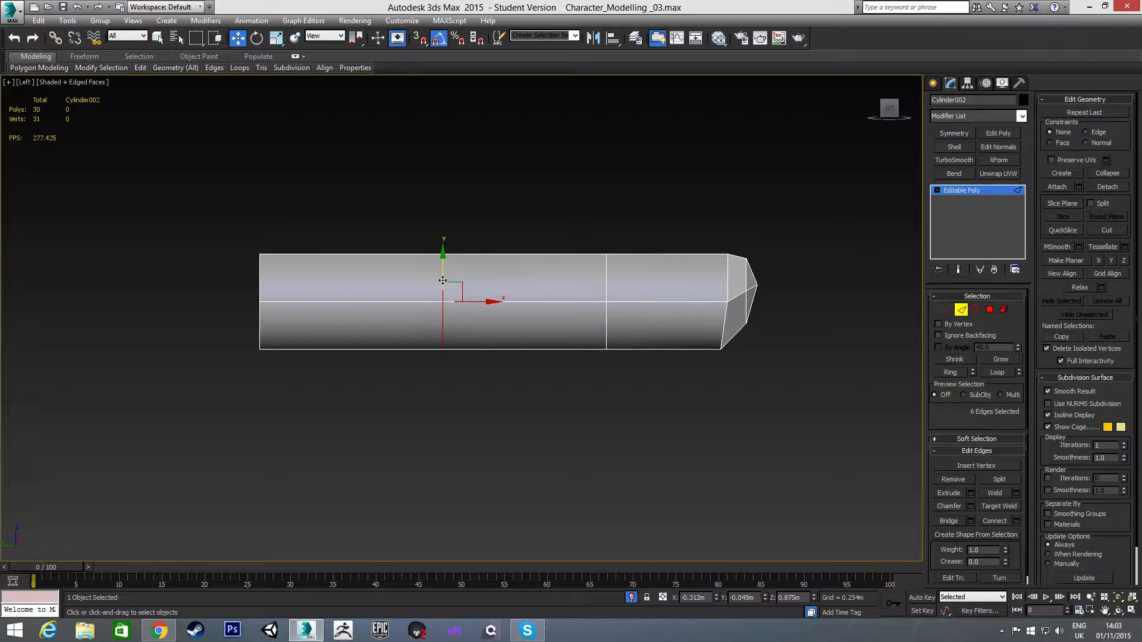
{"action": "double_click", "coordinate": [605, 286], "text": "ctrl"}
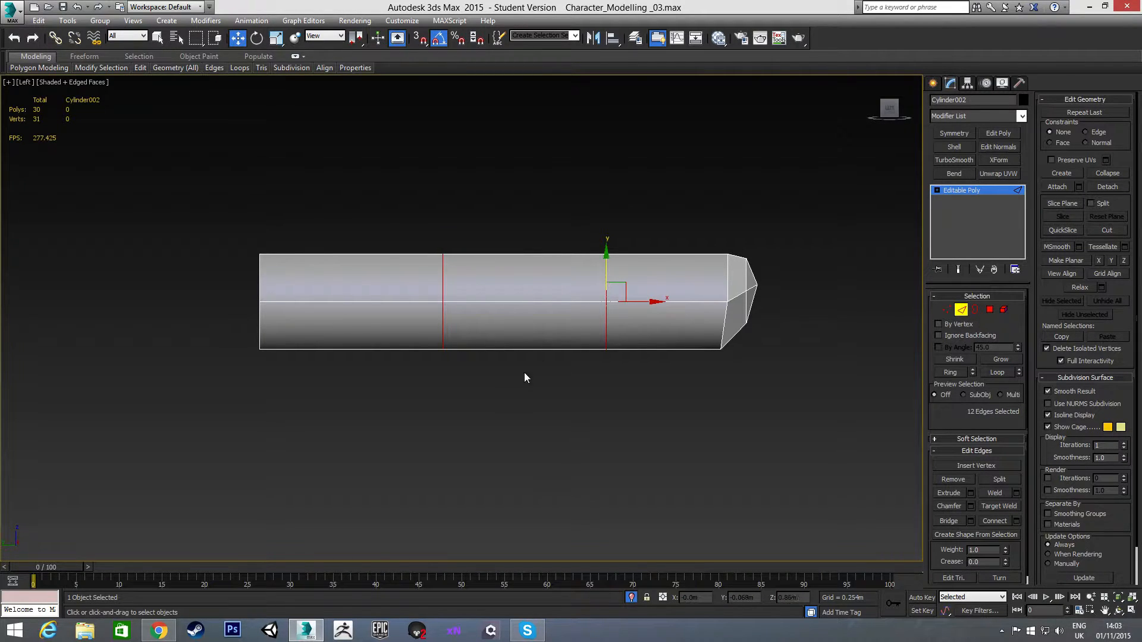
{"action": "right_click", "coordinate": [510, 379]}
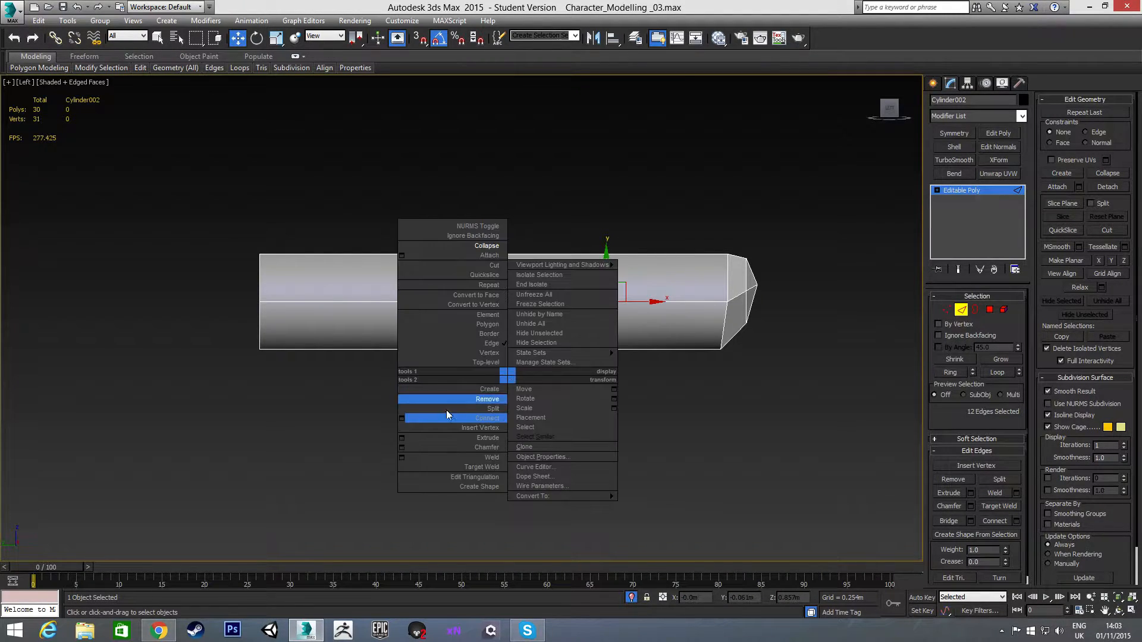
{"action": "left_click", "coordinate": [402, 448]}
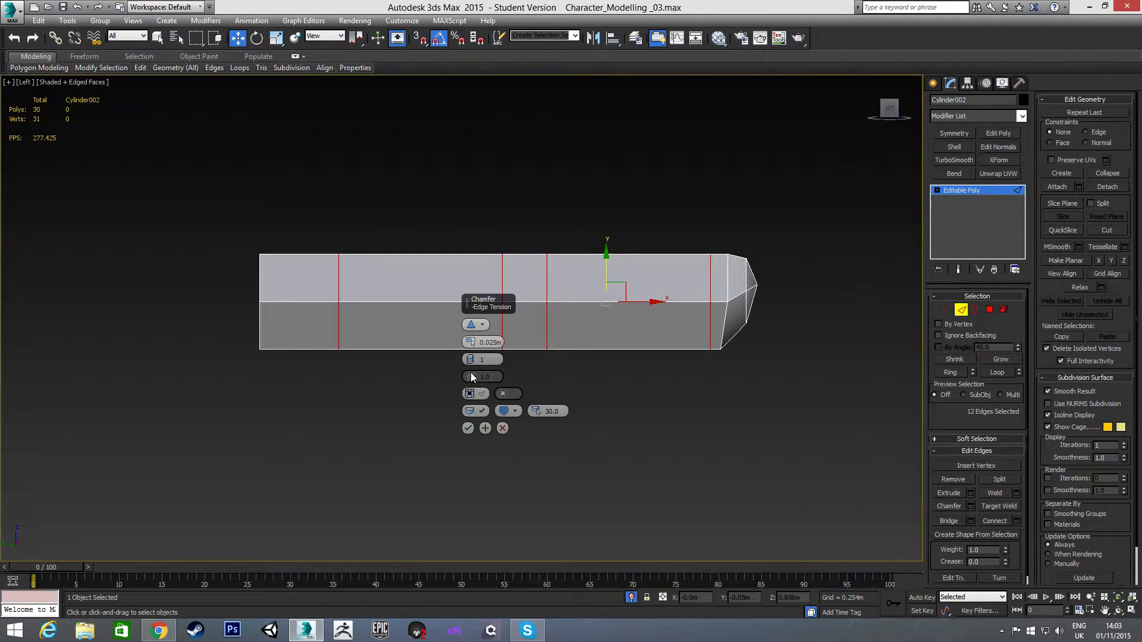
{"action": "mouse_move", "coordinate": [470, 348]}
{"action": "left_mouse_down"}
{"action": "mouse_move", "coordinate": [473, 468]}
{"action": "mouse_move", "coordinate": [476, 427]}
{"action": "left_mouse_up"}
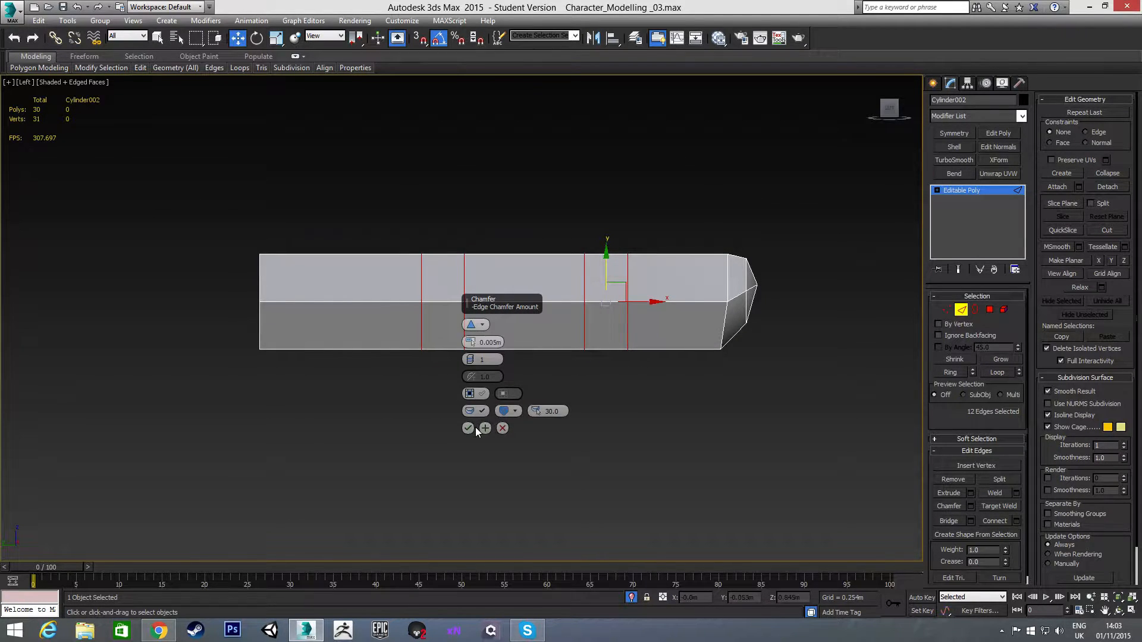
{"action": "left_click_drag", "start_coordinate": [470, 359], "coordinate": [470, 354]}
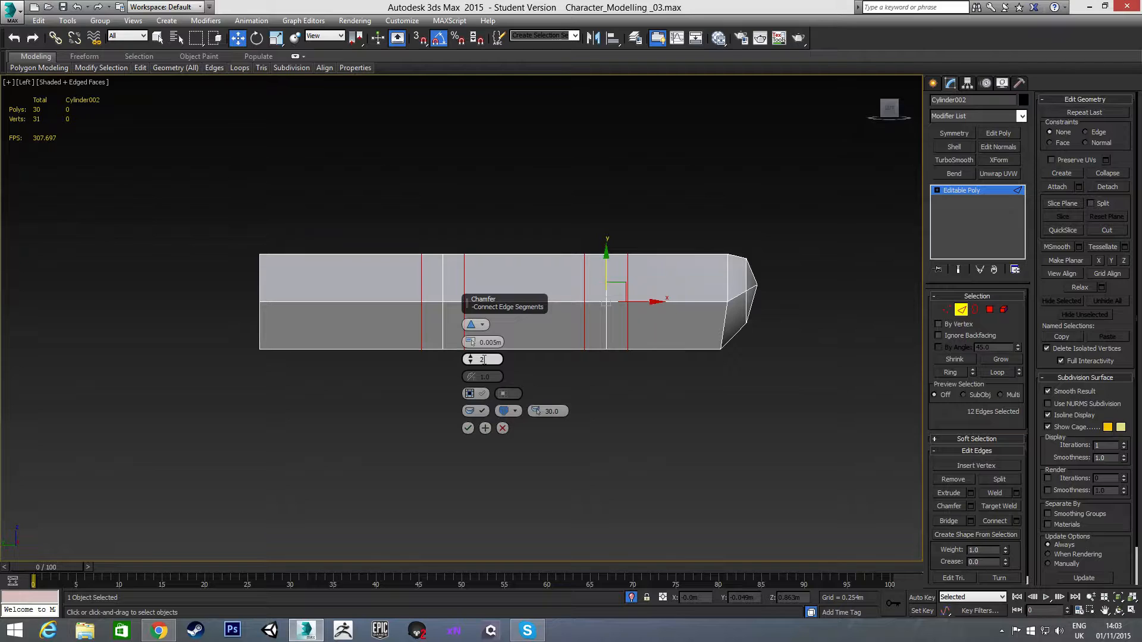
{"action": "left_click", "coordinate": [468, 428]}
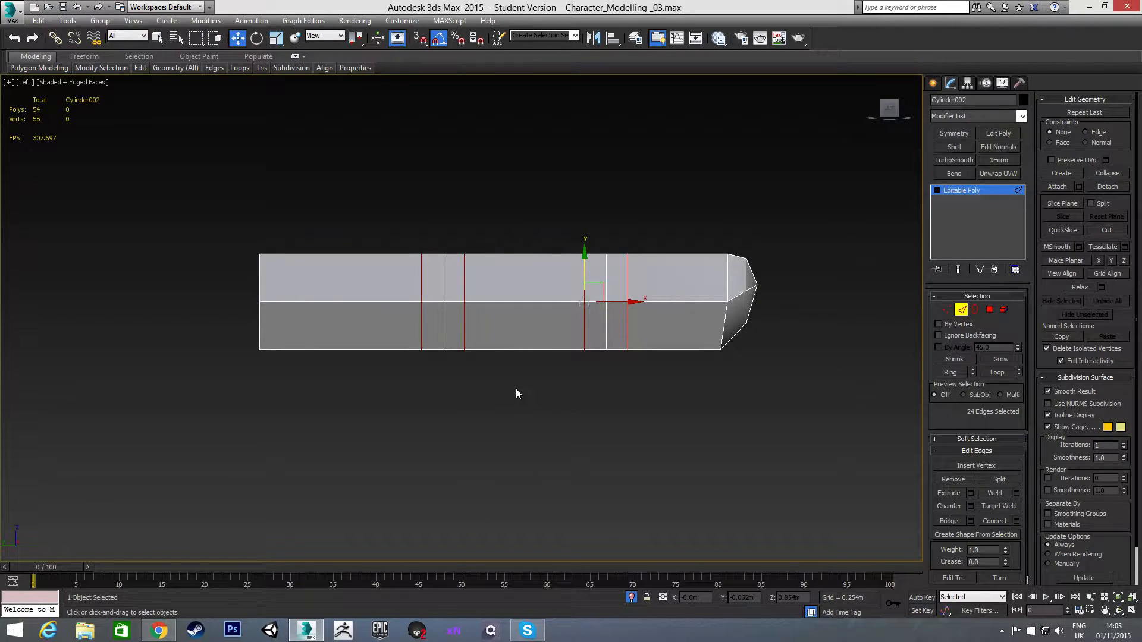
Scale the underside vertices of each joint's three loops closer together along the finger's length, to about 62%
{"action": "key", "text": "1"}
{"action": "left_click_drag", "start_coordinate": [411, 349], "coordinate": [486, 353]}
{"action": "key", "text": "r"}
{"action": "left_click_drag", "start_coordinate": [471, 353], "coordinate": [467, 353]}
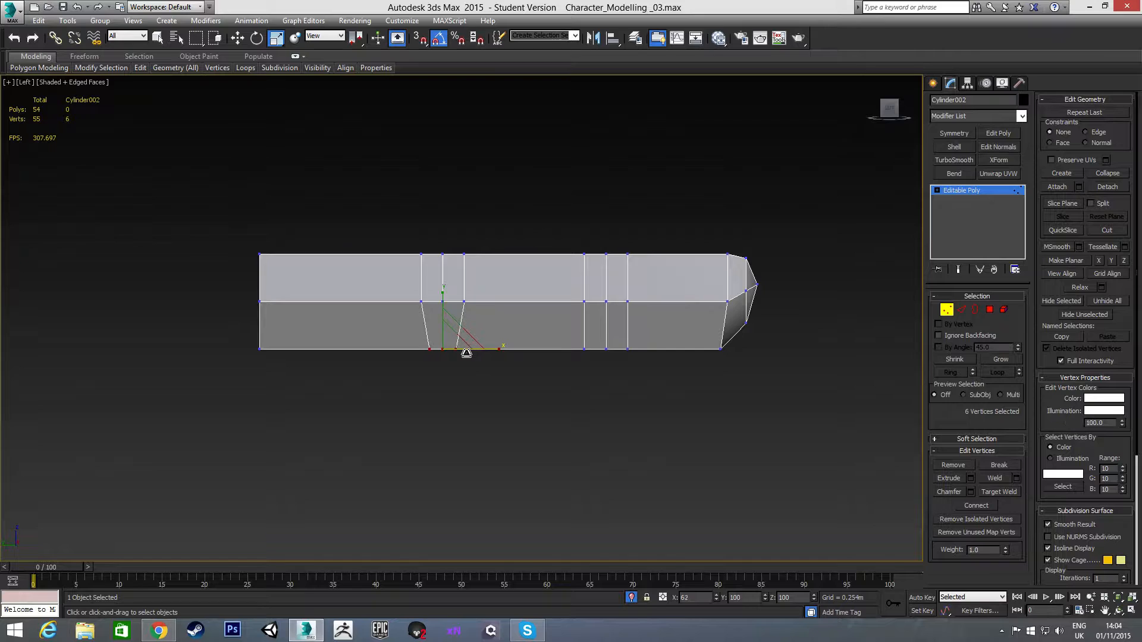
{"action": "left_click_drag", "start_coordinate": [577, 336], "coordinate": [627, 348]}
{"action": "left_click", "coordinate": [527, 412]}
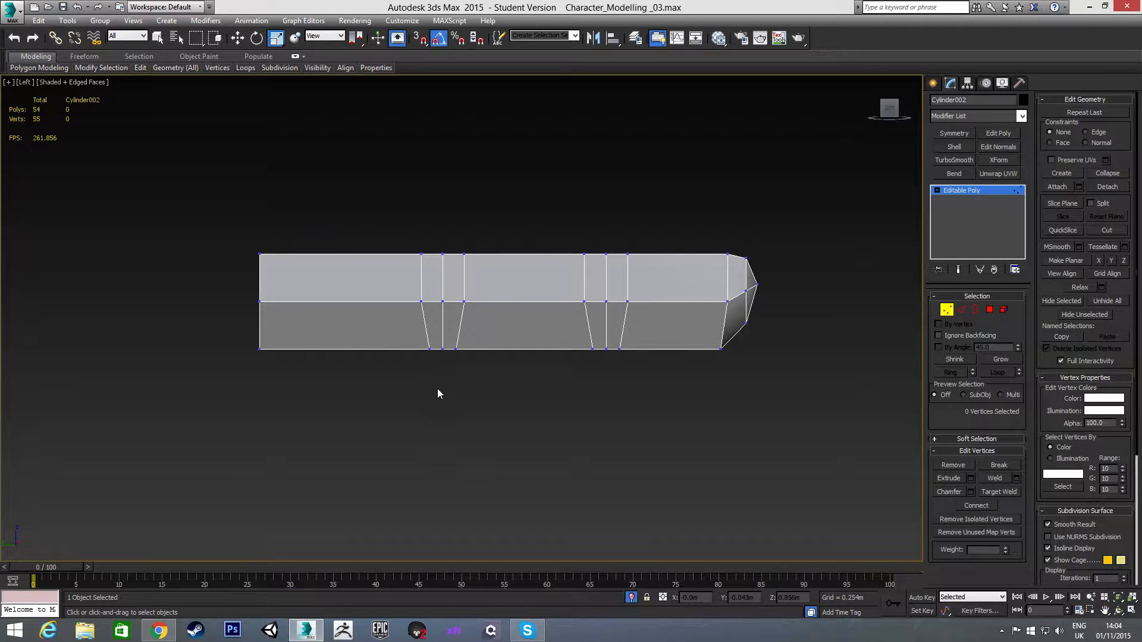
Move the middle underside vertices of both joints slightly upward to form shallow creases
{"action": "left_click_drag", "start_coordinate": [438, 337], "coordinate": [448, 359]}
{"action": "left_click_drag", "start_coordinate": [599, 341], "coordinate": [614, 362], "text": "ctrl"}
{"action": "key", "text": "w"}
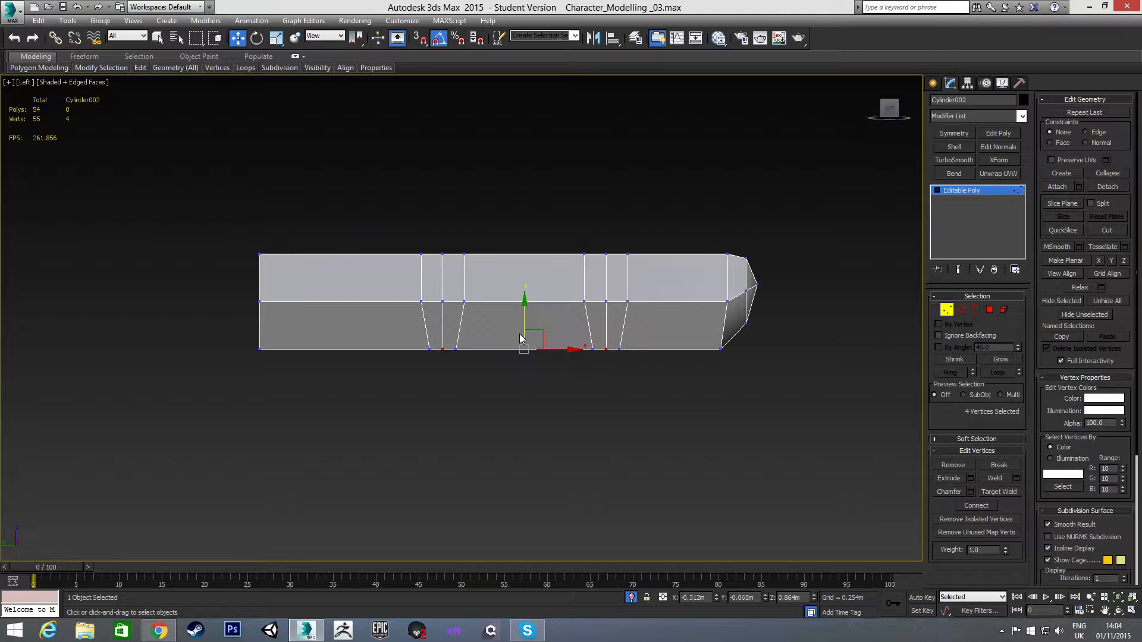
{"action": "left_click_drag", "start_coordinate": [524, 322], "coordinate": [523, 318]}
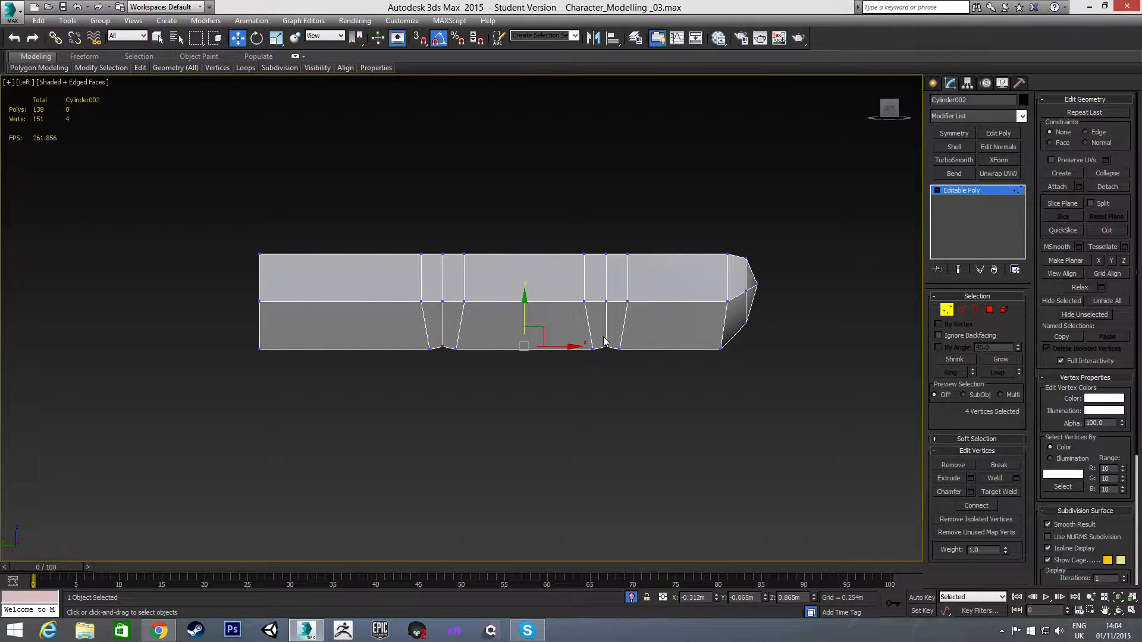
{"action": "mouse_move", "coordinate": [524, 312]}
{"action": "left_mouse_down"}
{"action": "mouse_move", "coordinate": [524, 326]}
{"action": "mouse_move", "coordinate": [527, 313]}
{"action": "left_mouse_up"}
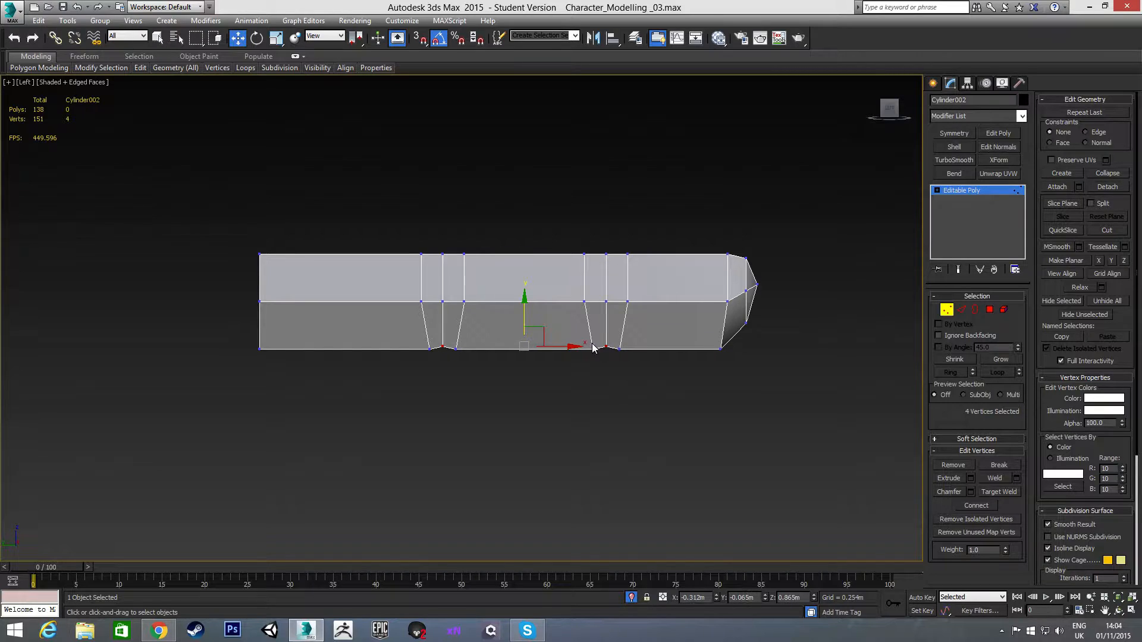
In the Top view, scale the base segment's vertices, up to the nearest joint loop, slightly narrower across the finger's width
{"action": "left_click", "coordinate": [482, 368]}
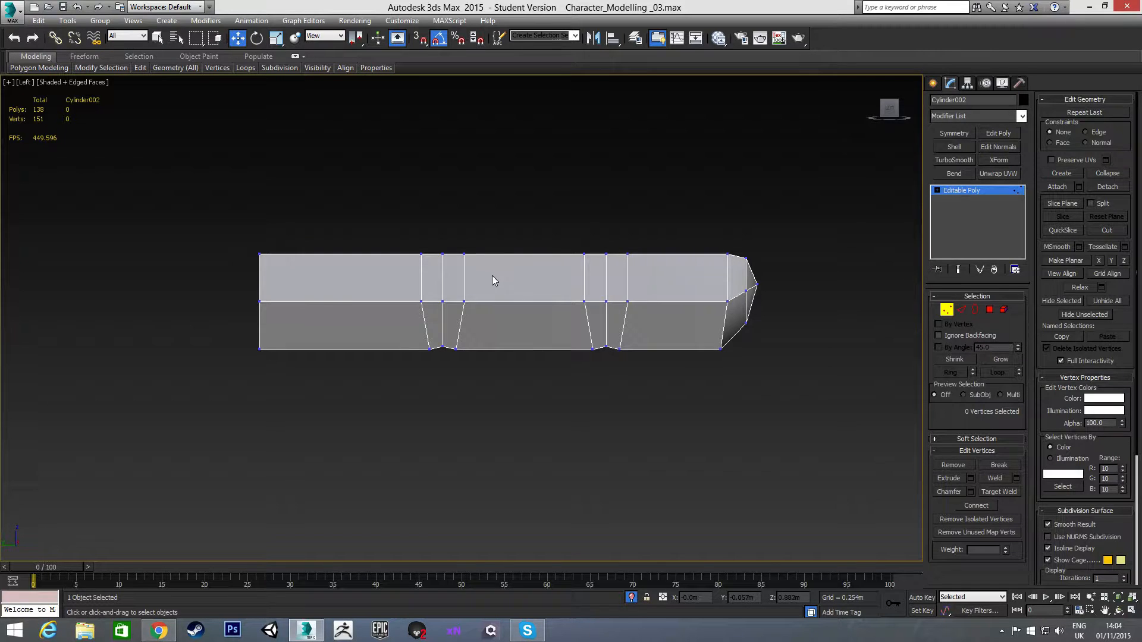
{"action": "key", "text": "t"}
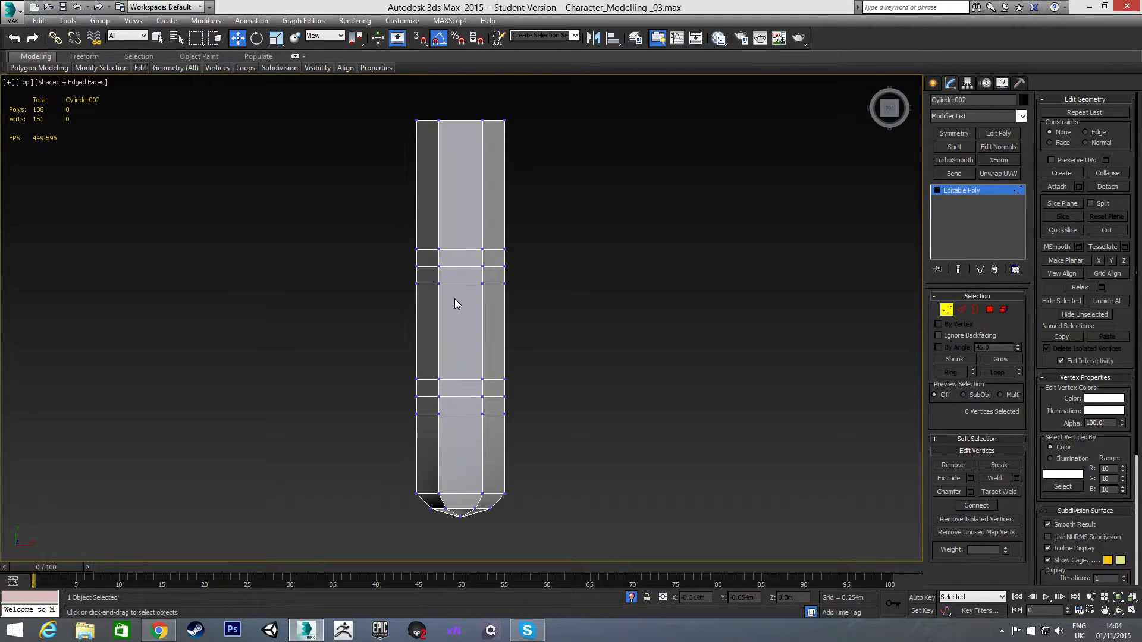
{"action": "scroll", "coordinate": [485, 303], "scroll_direction": "down", "scroll_amount": 1}
{"action": "scroll", "coordinate": [462, 290], "scroll_direction": "up", "scroll_amount": 1}
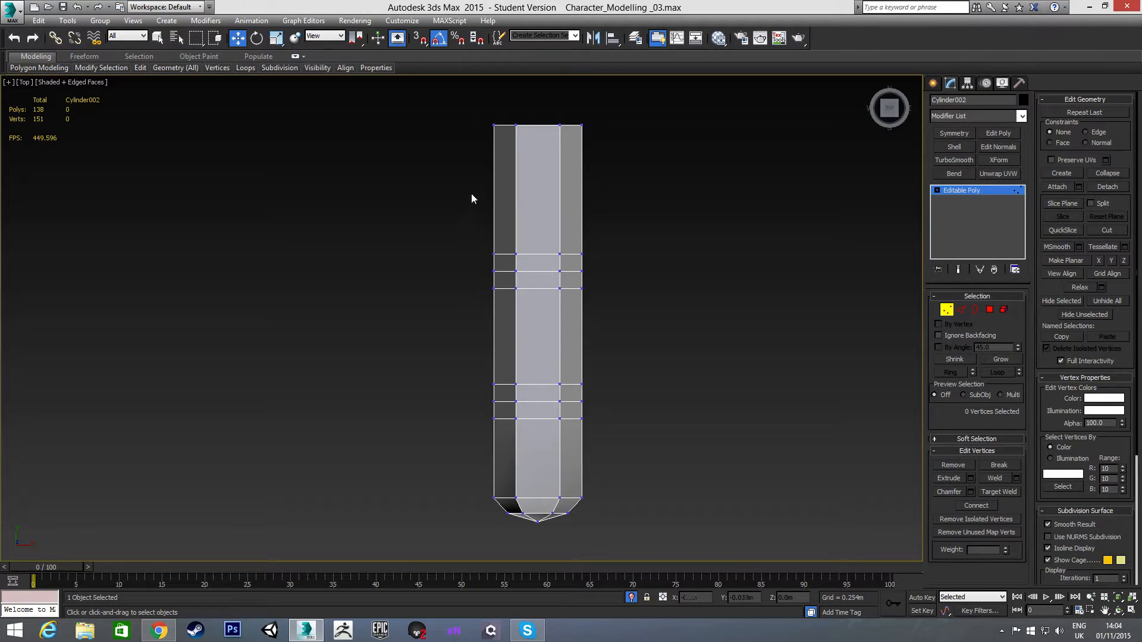
{"action": "left_click_drag", "start_coordinate": [474, 122], "coordinate": [618, 148]}
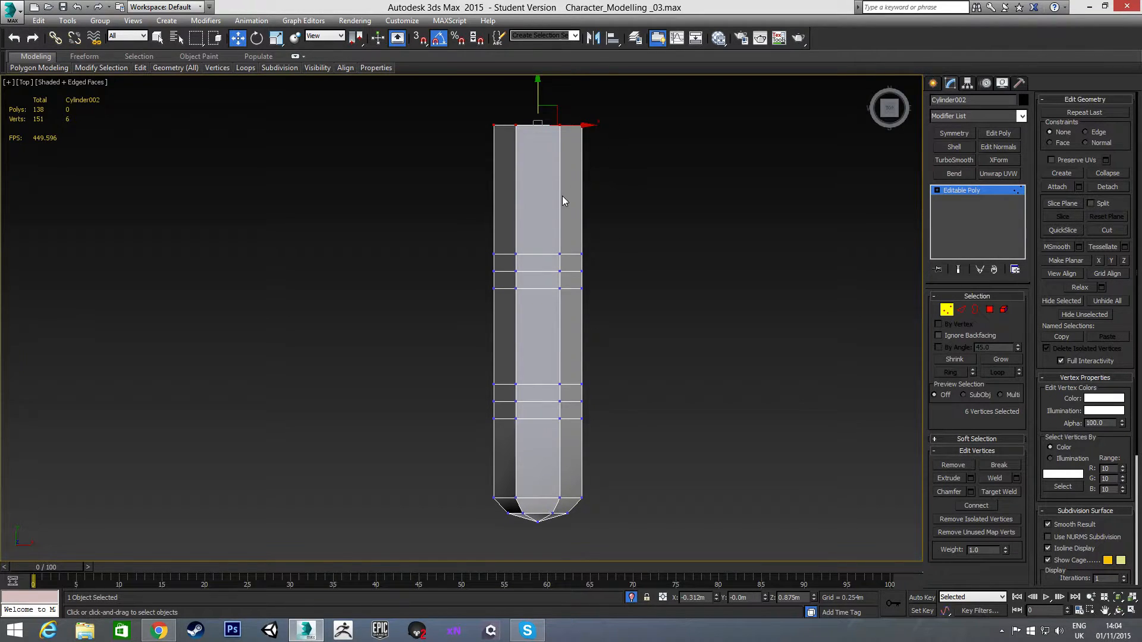
{"action": "left_click_drag", "start_coordinate": [622, 266], "coordinate": [623, 266]}
{"action": "key", "text": "r"}
{"action": "left_click_drag", "start_coordinate": [591, 192], "coordinate": [590, 192]}
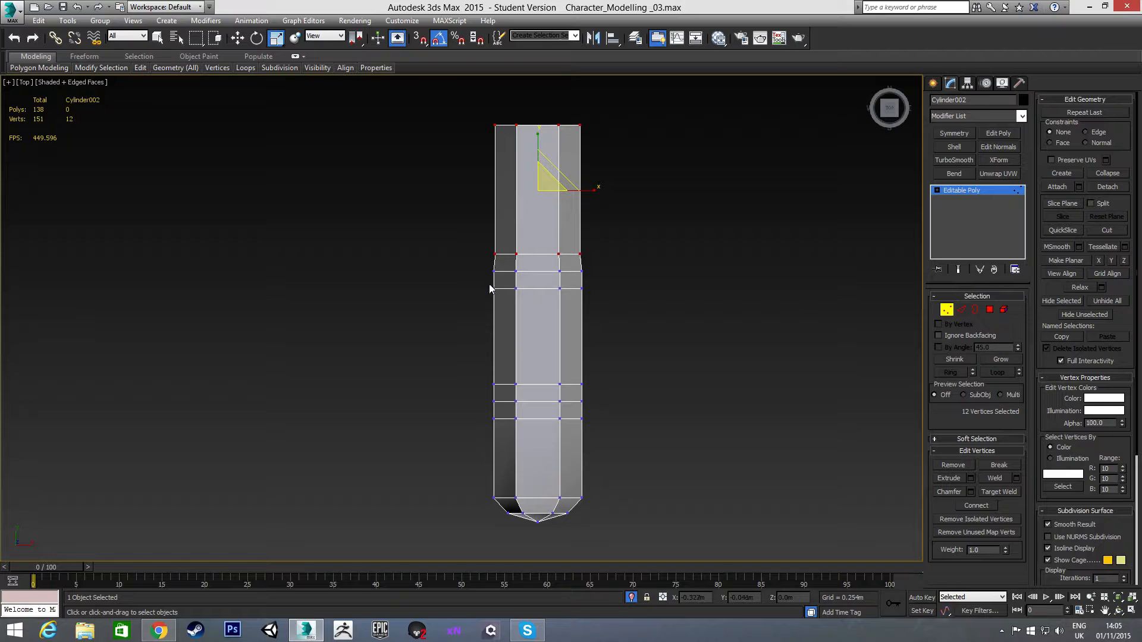
{"action": "left_click_drag", "start_coordinate": [472, 104], "coordinate": [623, 157]}
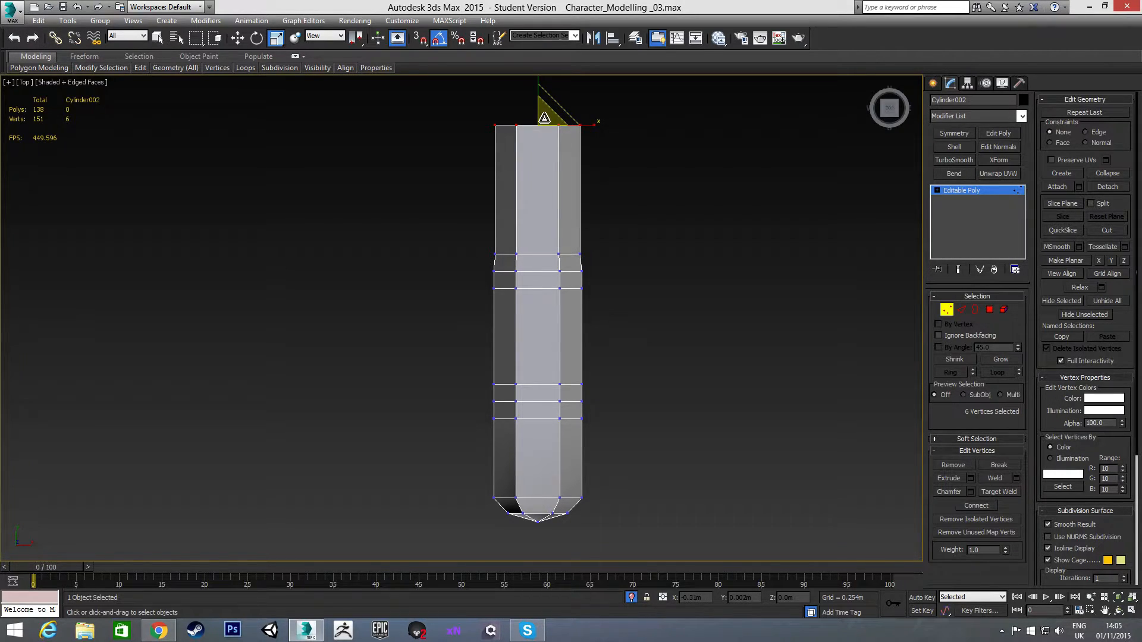
{"action": "left_click", "coordinate": [477, 196]}
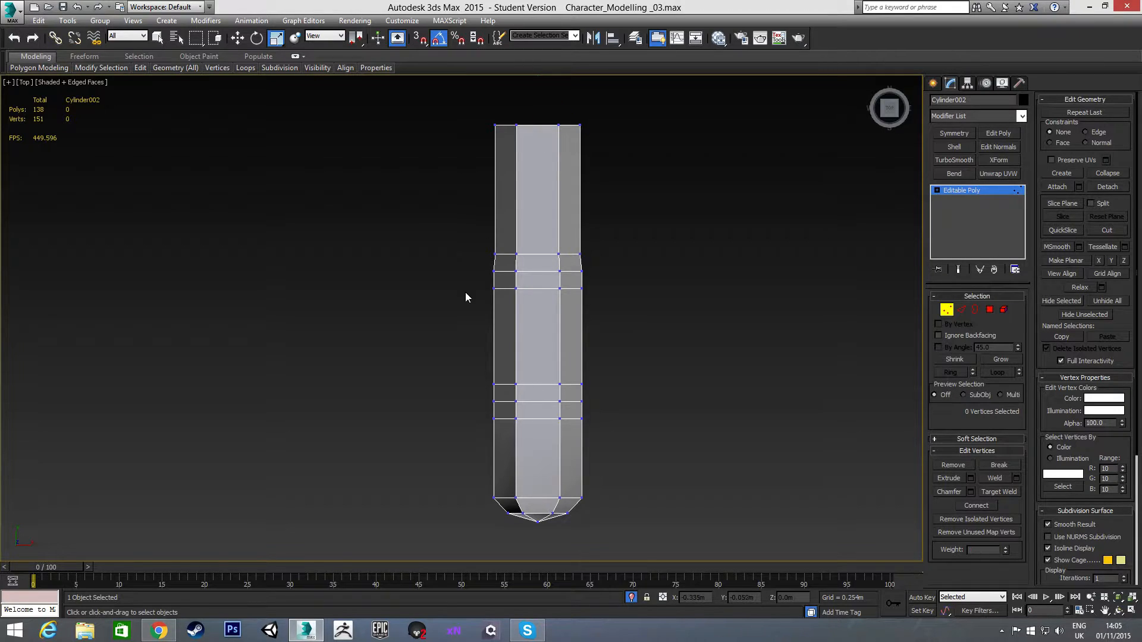
Scale the middle segment between the joints and the fingertip segment slightly narrower across the finger's width
{"action": "left_click_drag", "start_coordinate": [475, 280], "coordinate": [619, 390]}
{"action": "left_click_drag", "start_coordinate": [585, 335], "coordinate": [587, 337]}
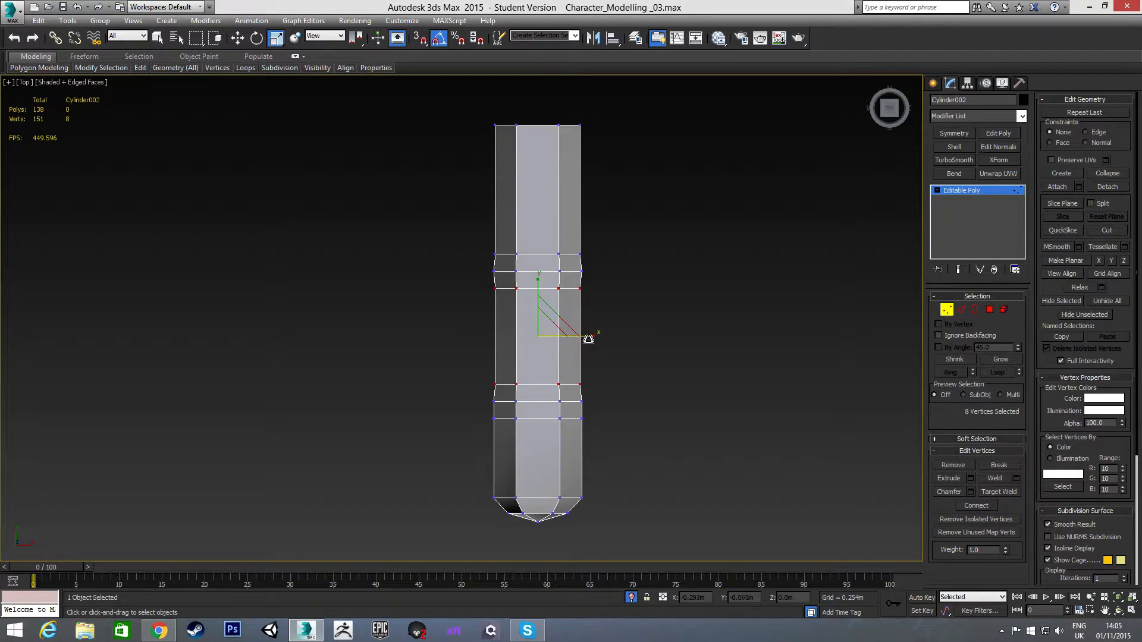
{"action": "middle_click_drag", "start_coordinate": [583, 377], "coordinate": [587, 336]}
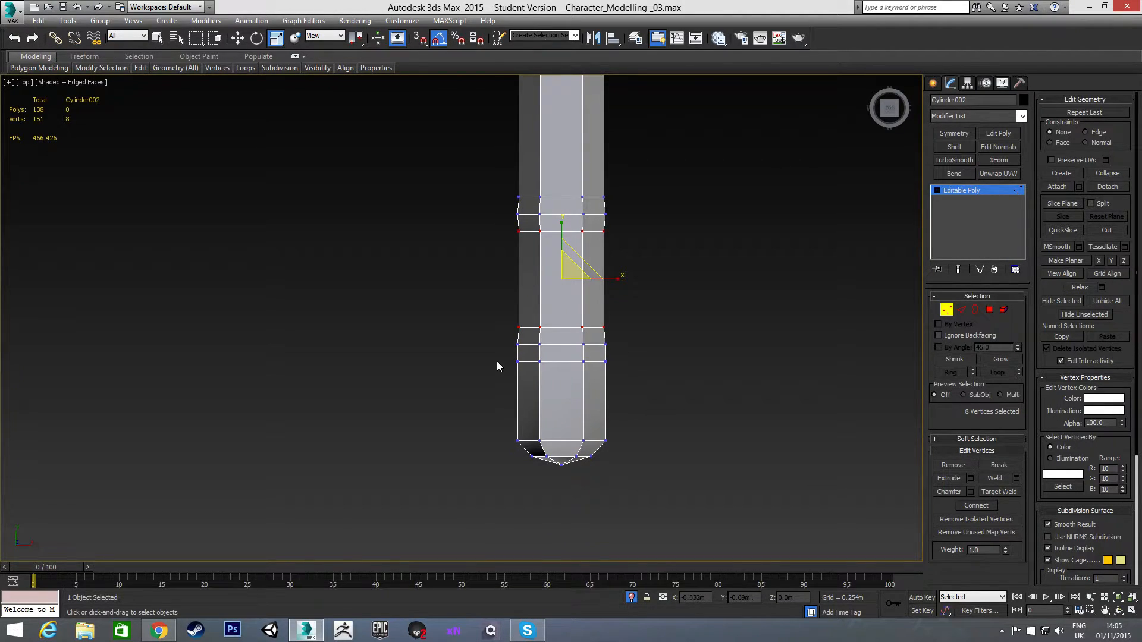
{"action": "left_click_drag", "start_coordinate": [497, 358], "coordinate": [631, 484]}
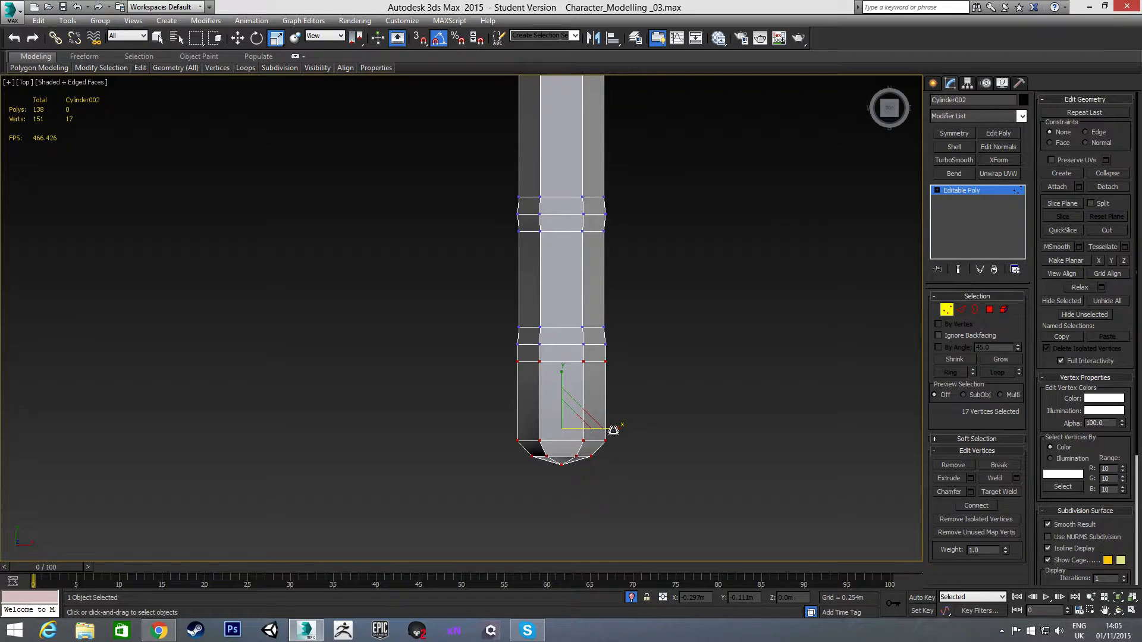
{"action": "left_click_drag", "start_coordinate": [614, 430], "coordinate": [611, 430]}
Scale only the fingertip's cap vertices narrower across the width so the last segment tapers toward the tip
{"action": "left_click_drag", "start_coordinate": [658, 486], "coordinate": [657, 487]}
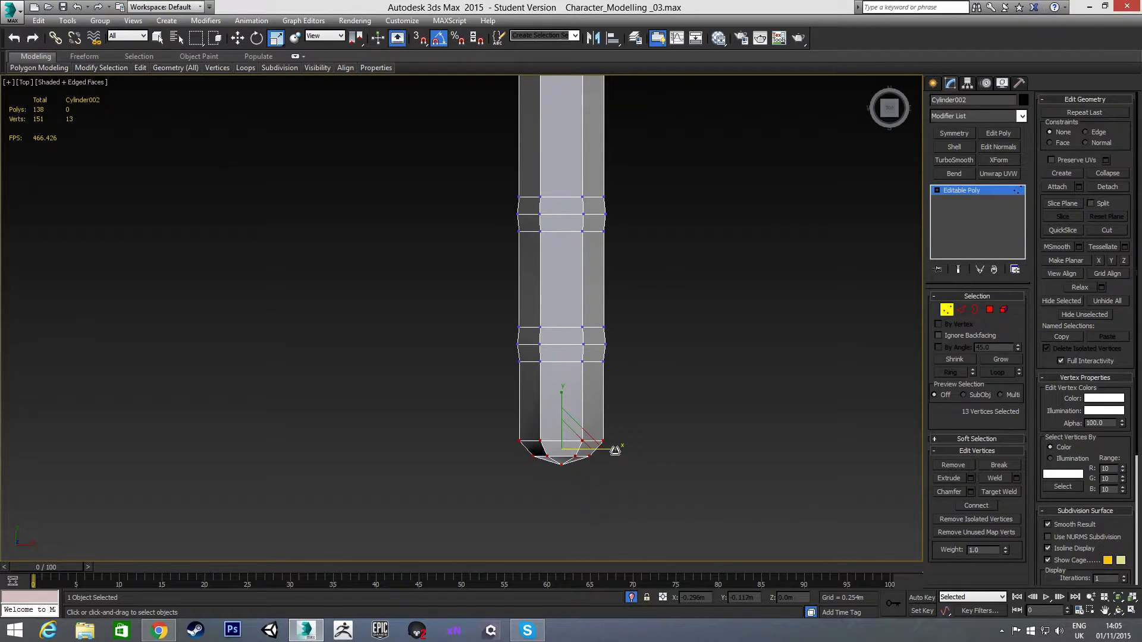
{"action": "left_click_drag", "start_coordinate": [612, 451], "coordinate": [612, 450]}
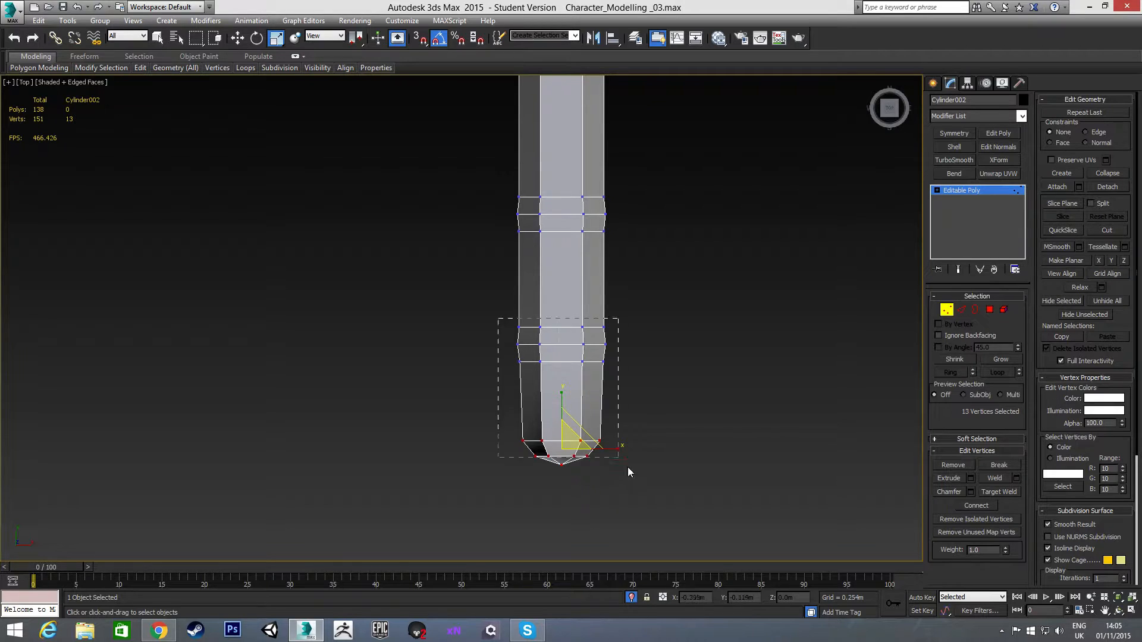
{"action": "left_click_drag", "start_coordinate": [510, 316], "coordinate": [620, 439], "text": "ctrl"}
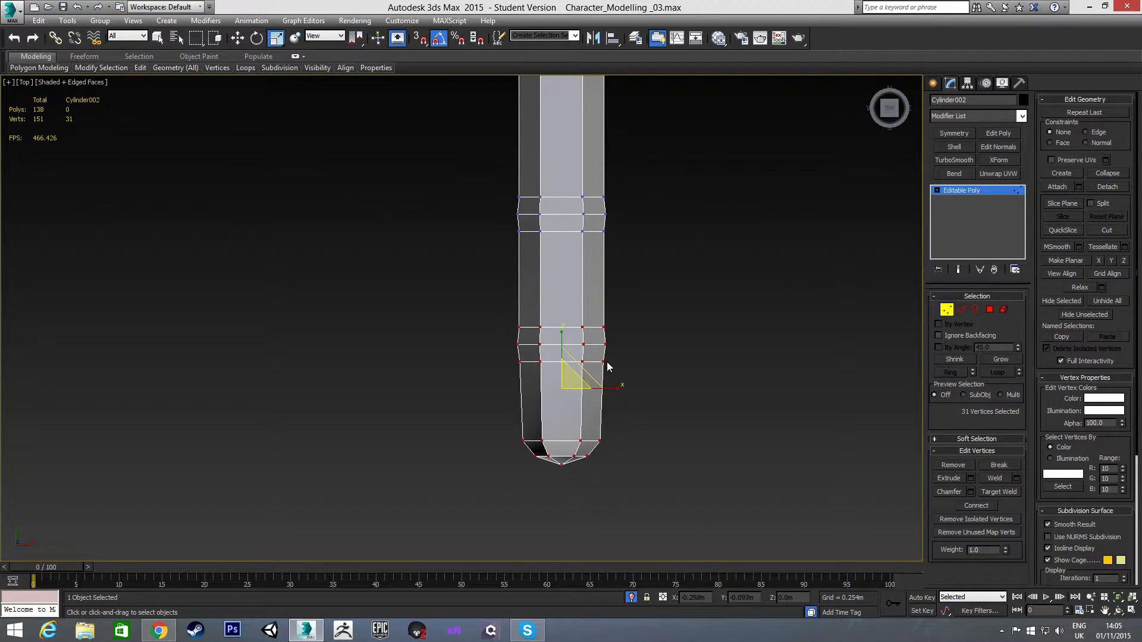
In the Left view, scale up the six vertices of the finger's base end and shift them slightly down
{"action": "middle_click_drag", "start_coordinate": [647, 240], "coordinate": [640, 354]}
{"action": "left_click_drag", "start_coordinate": [480, 136], "coordinate": [653, 214]}
{"action": "middle_click_drag", "start_coordinate": [562, 278], "coordinate": [741, 255], "text": "alt"}
{"action": "key", "text": "l"}
{"action": "scroll", "coordinate": [488, 300], "scroll_direction": "up", "scroll_amount": 2}
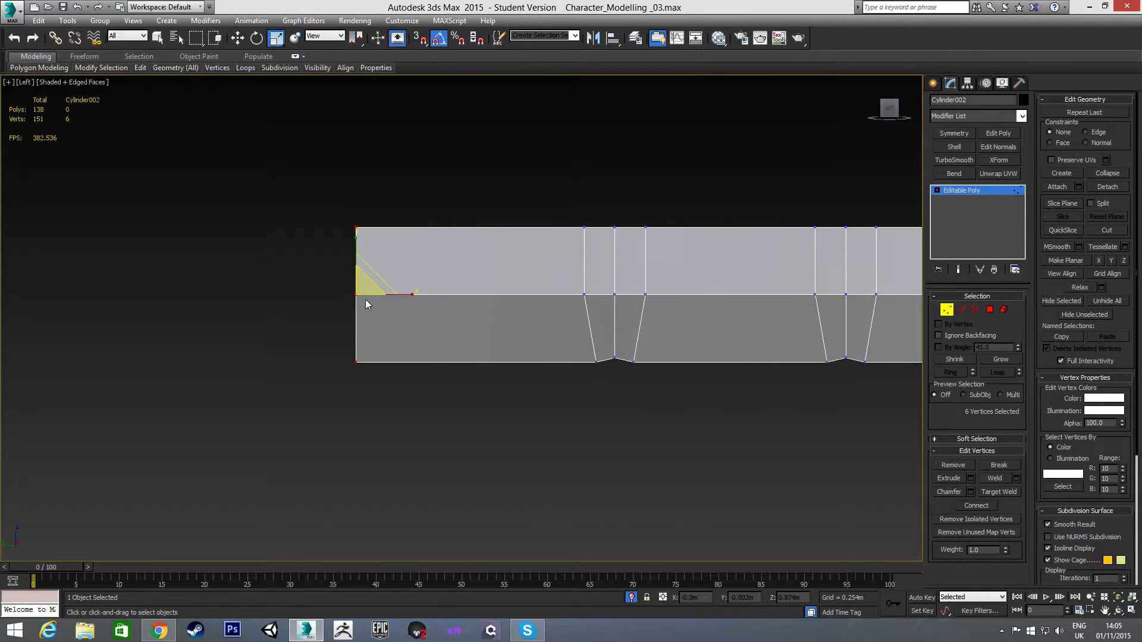
{"action": "mouse_move", "coordinate": [362, 284]}
{"action": "left_mouse_down"}
{"action": "mouse_move", "coordinate": [355, 236]}
{"action": "mouse_move", "coordinate": [351, 266]}
{"action": "left_mouse_up"}
{"action": "key", "text": "w"}
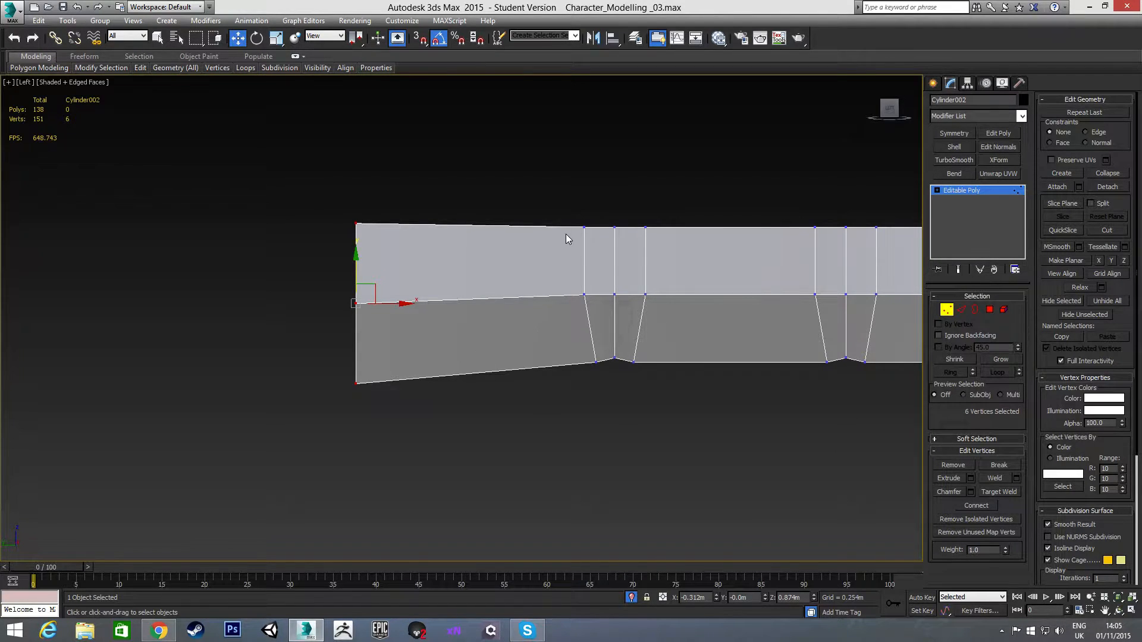
Try to raise the middle top vertices of both finger joints slightly
{"action": "scroll", "coordinate": [563, 355], "scroll_direction": "down", "scroll_amount": 2}
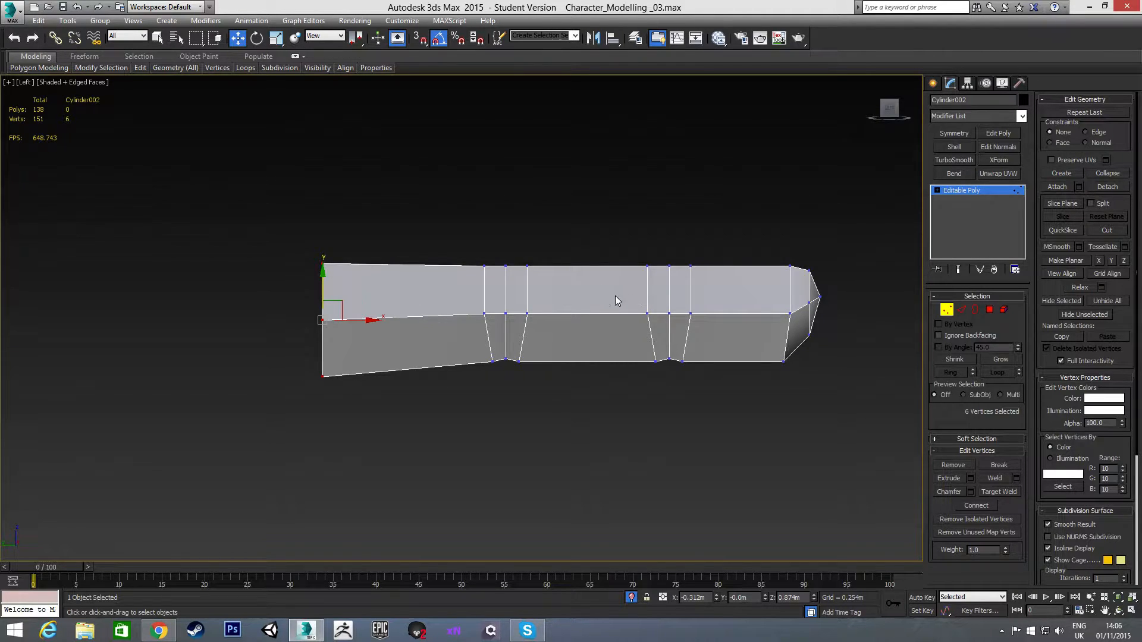
{"action": "scroll", "coordinate": [601, 270], "scroll_direction": "up", "scroll_amount": 3}
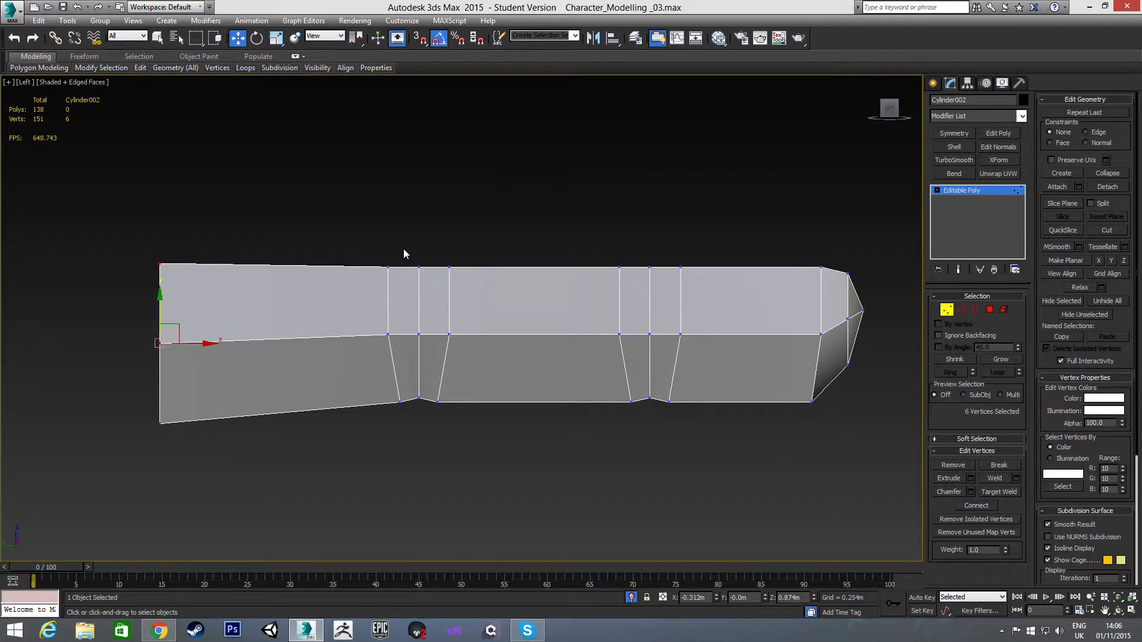
{"action": "left_click_drag", "start_coordinate": [403, 253], "coordinate": [431, 278]}
{"action": "left_click_drag", "start_coordinate": [643, 255], "coordinate": [661, 295], "text": "ctrl"}
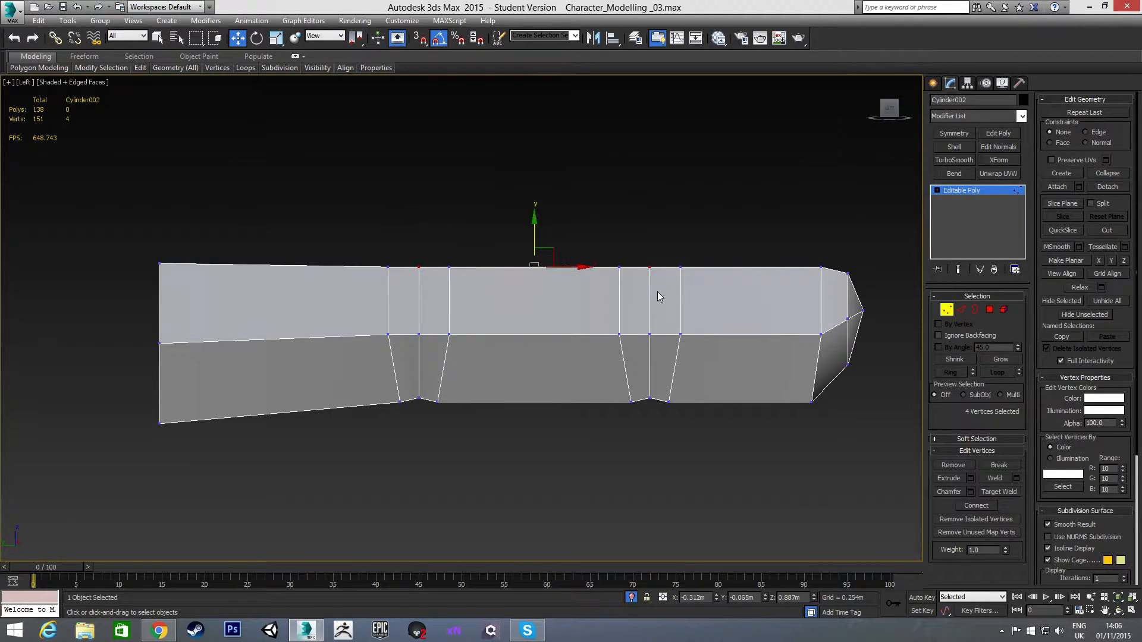
{"action": "left_click_drag", "start_coordinate": [534, 233], "coordinate": [534, 231]}
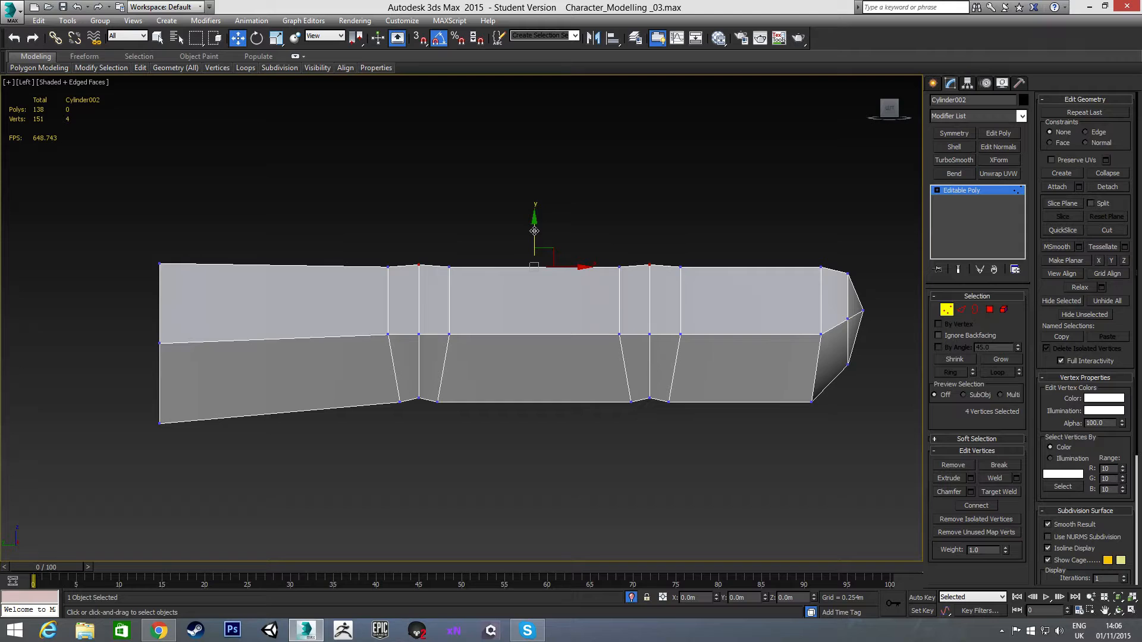
{"action": "key", "text": "ctrl+z"}
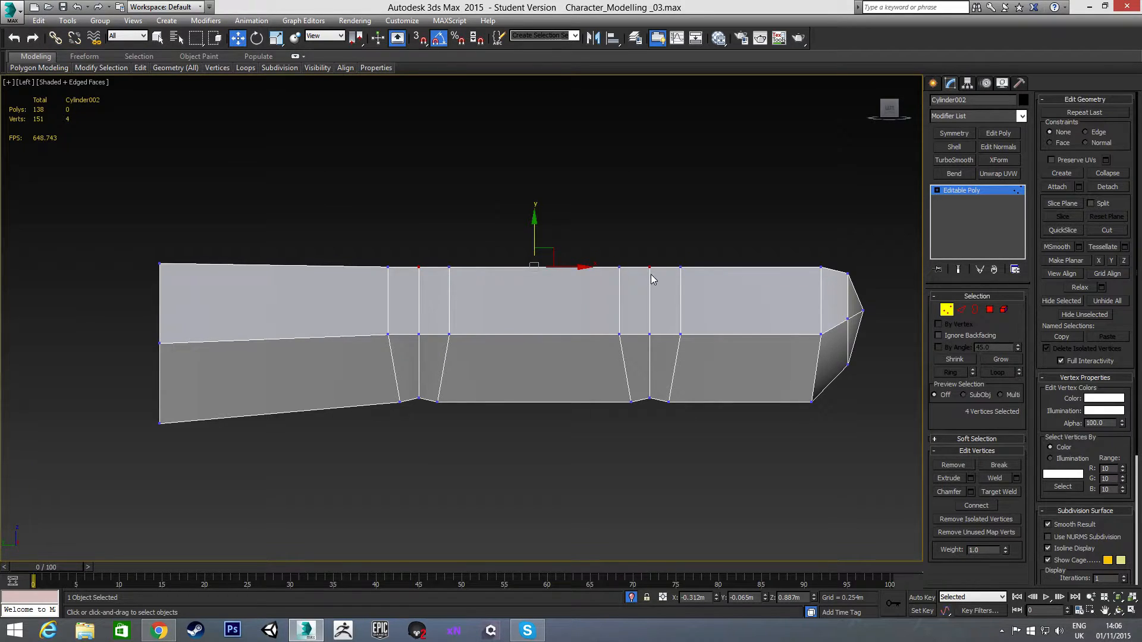
Connect the lengthwise edges of the base, middle and fingertip segments with 1 segment, adding one loop around each
{"action": "middle_click_drag", "start_coordinate": [720, 286], "coordinate": [679, 289], "text": "alt"}
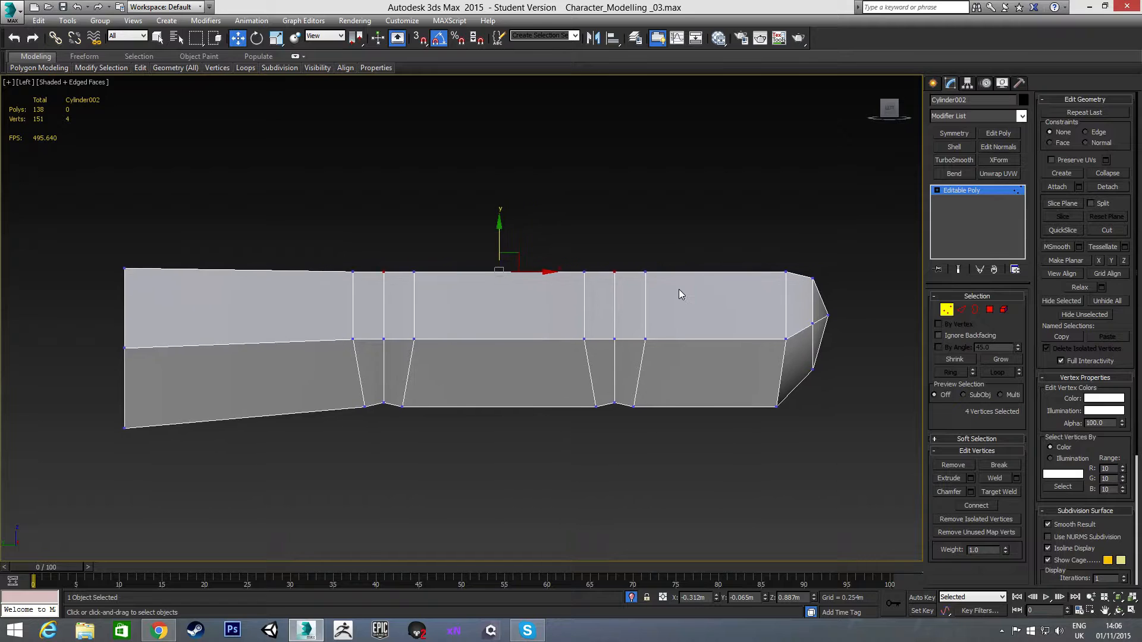
{"action": "scroll", "coordinate": [679, 289], "scroll_direction": "down", "scroll_amount": 3}
{"action": "middle_click_drag", "start_coordinate": [575, 330], "coordinate": [495, 371], "text": "alt"}
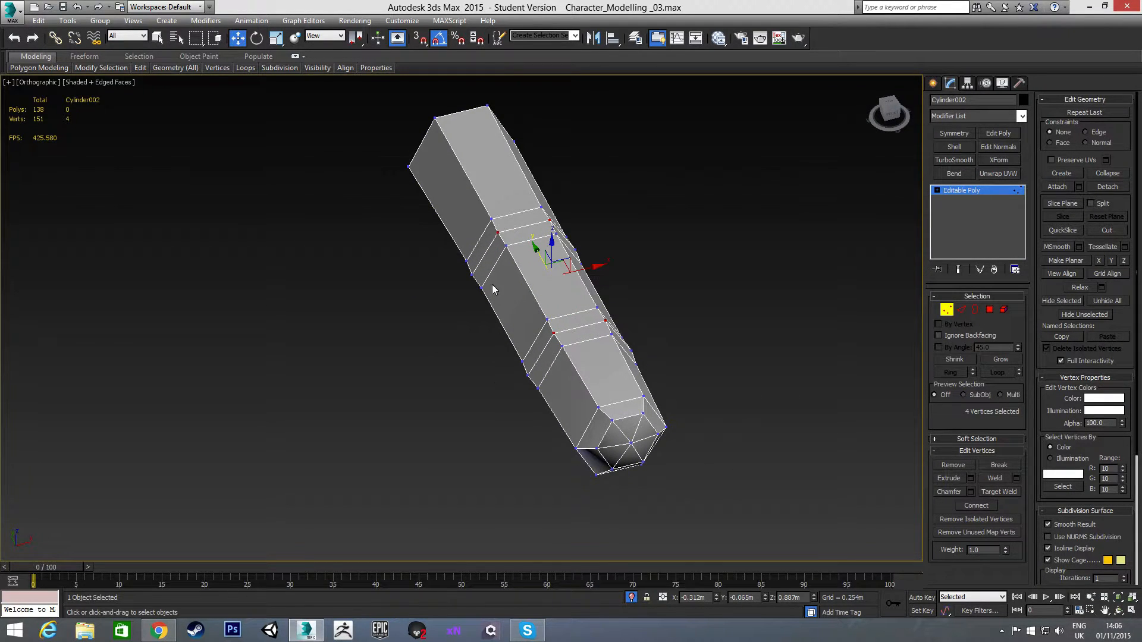
{"action": "key", "text": "2"}
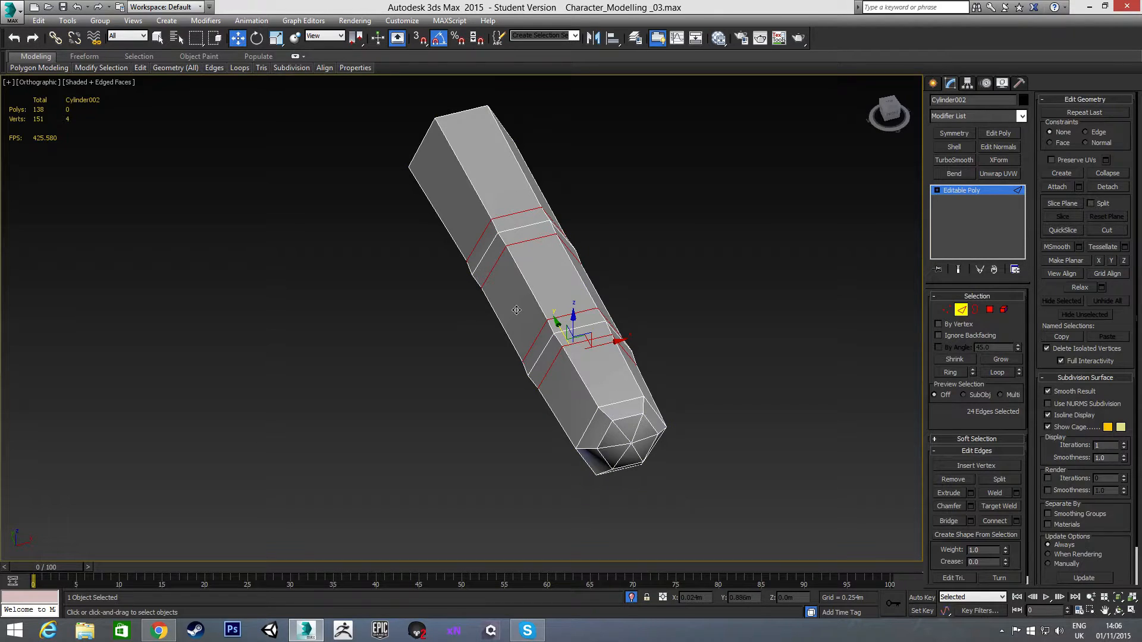
{"action": "key", "text": "l"}
{"action": "left_click_drag", "start_coordinate": [370, 385], "coordinate": [371, 384]}
{"action": "left_click_drag", "start_coordinate": [511, 237], "coordinate": [542, 374], "text": "ctrl"}
{"action": "left_click_drag", "start_coordinate": [651, 232], "coordinate": [676, 385], "text": "ctrl"}
{"action": "right_click", "coordinate": [614, 380]}
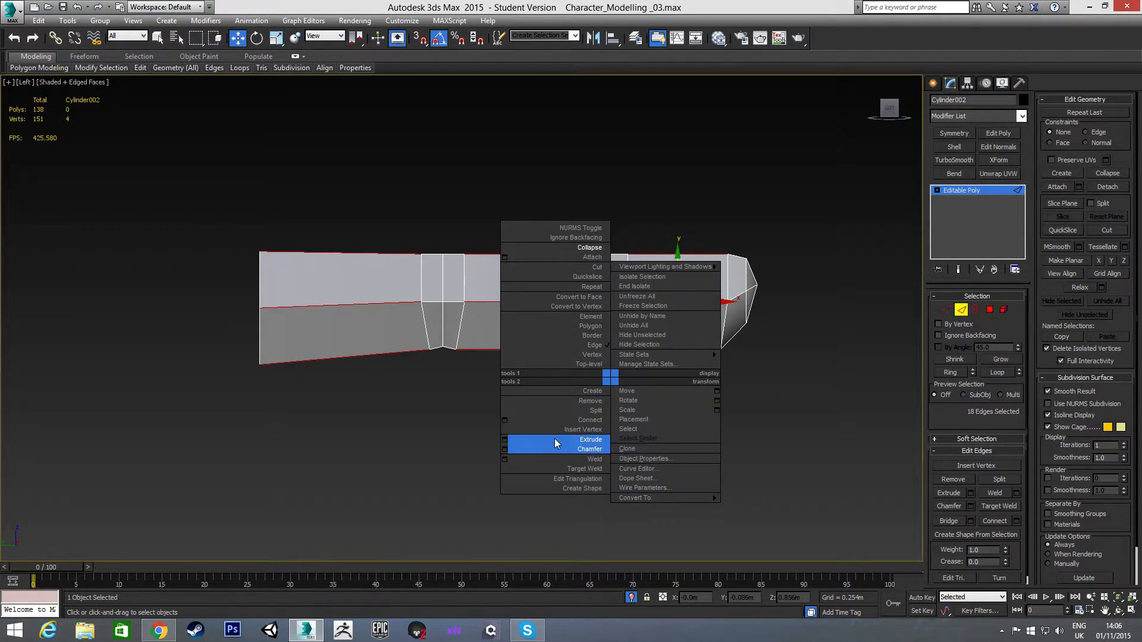
{"action": "left_click", "coordinate": [505, 420]}
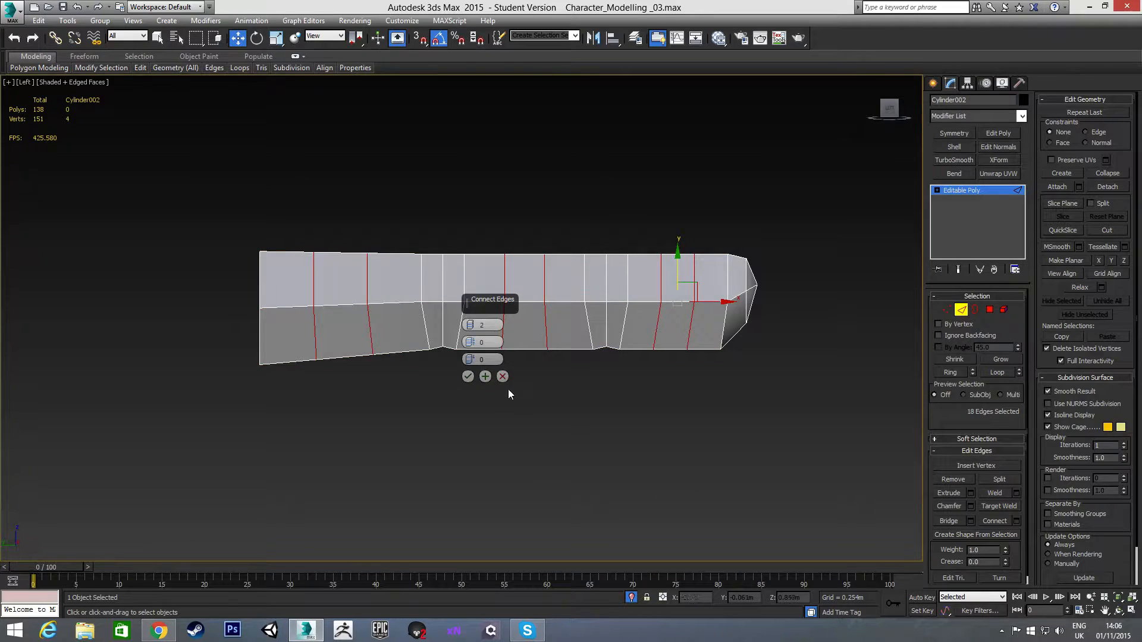
{"action": "left_click", "coordinate": [469, 327]}
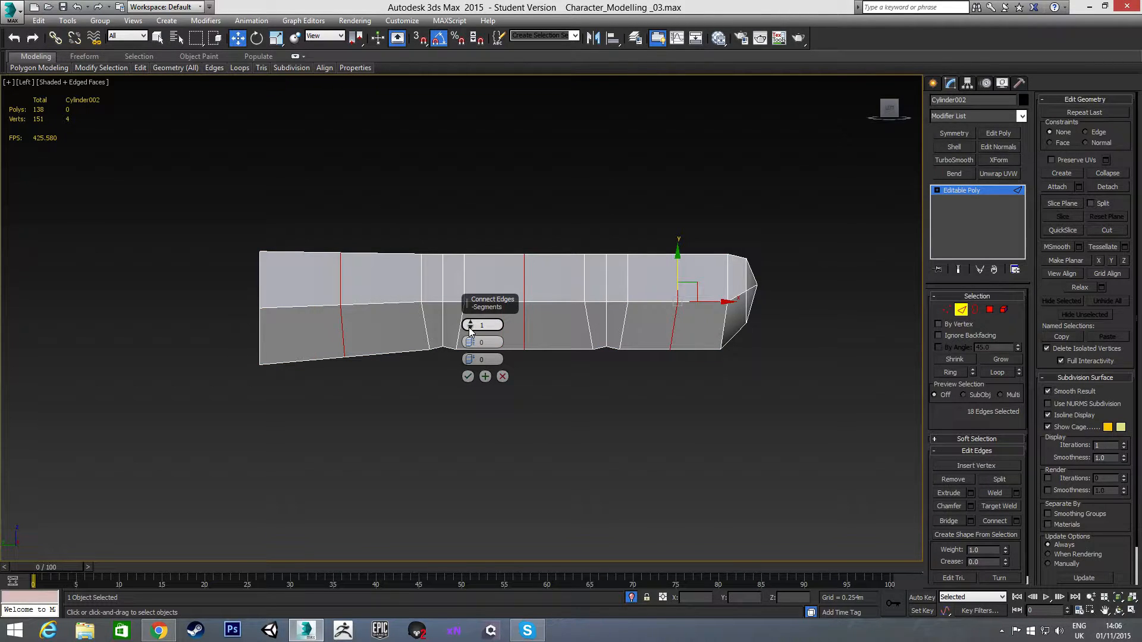
{"action": "left_click", "coordinate": [468, 377]}
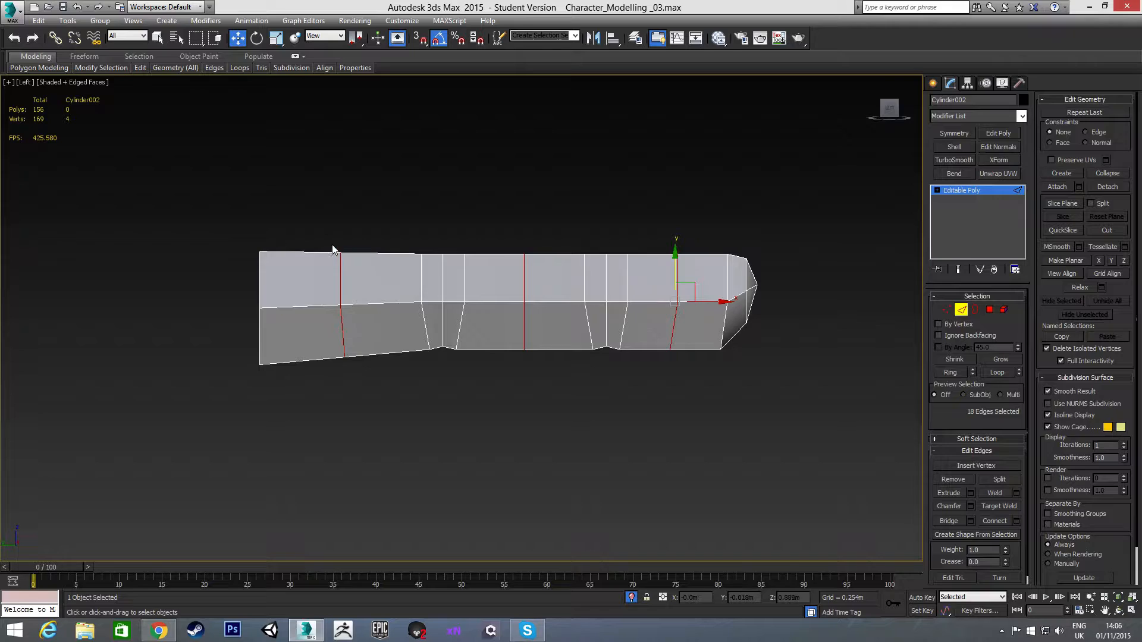
Move the top vertices of the three new mid-segment loops slightly down so the finger dips between the joints
{"action": "key", "text": "1"}
{"action": "left_click_drag", "start_coordinate": [328, 235], "coordinate": [358, 265]}
{"action": "left_click_drag", "start_coordinate": [517, 244], "coordinate": [542, 266], "text": "ctrl"}
{"action": "left_click_drag", "start_coordinate": [658, 241], "coordinate": [690, 274], "text": "ctrl"}
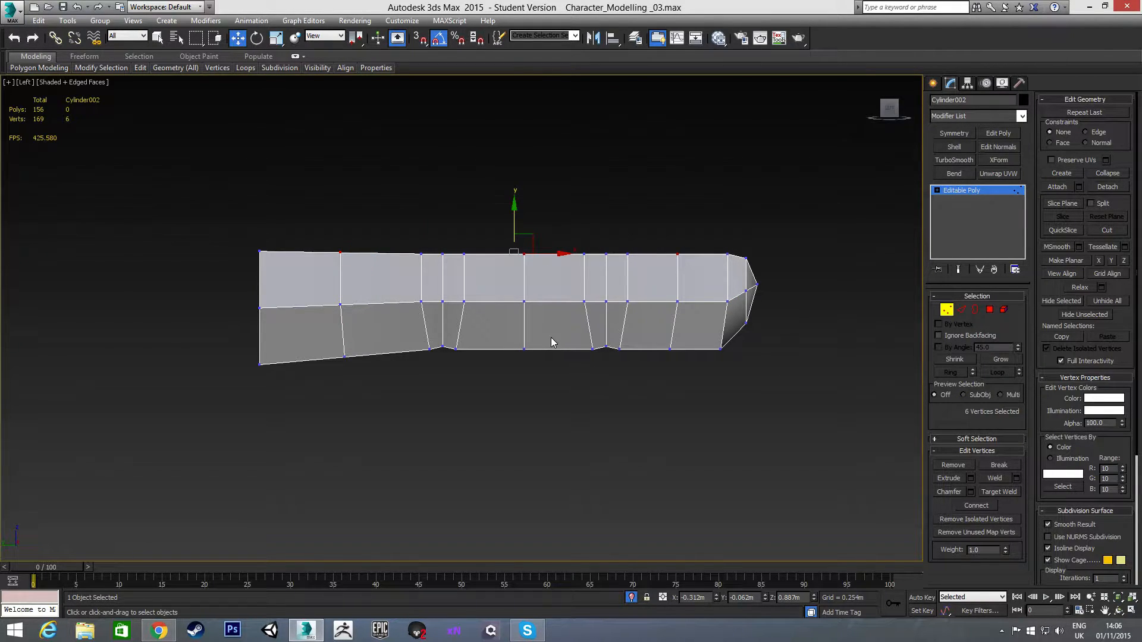
{"action": "scroll", "coordinate": [501, 267], "scroll_direction": "up", "scroll_amount": 2}
{"action": "left_click_drag", "start_coordinate": [518, 212], "coordinate": [519, 222]}
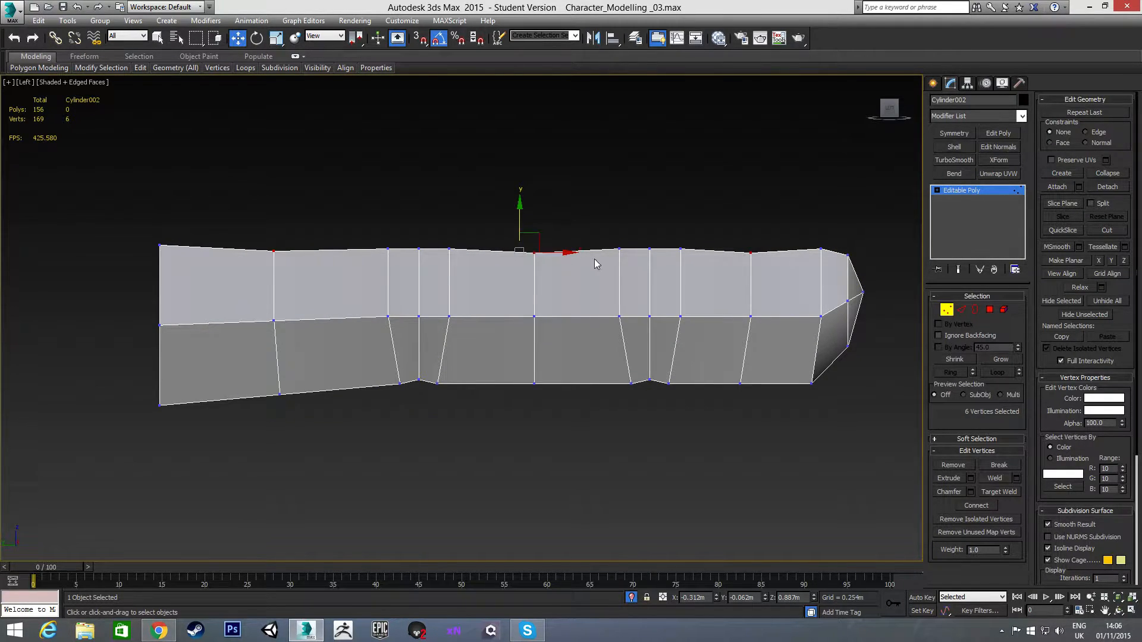
Lower the fingertip cap's top vertices slightly, and move the upper and middle vertices of the outer fingertip half down
{"action": "middle_click_drag", "start_coordinate": [615, 273], "coordinate": [467, 287]}
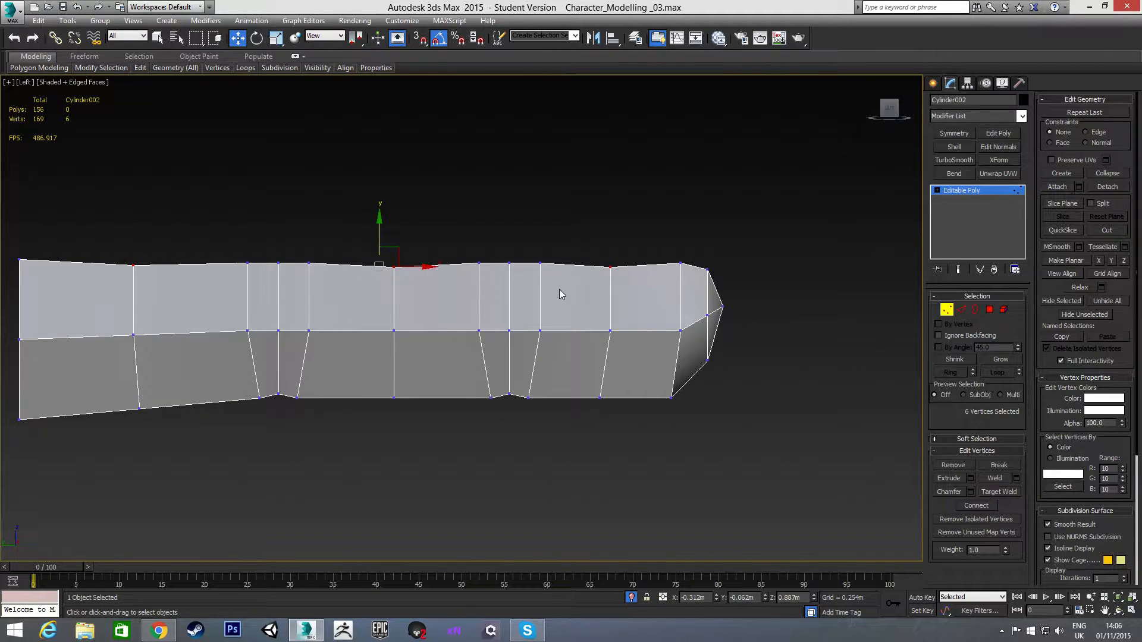
{"action": "left_click_drag", "start_coordinate": [658, 248], "coordinate": [726, 283]}
{"action": "left_click_drag", "start_coordinate": [693, 231], "coordinate": [692, 228]}
{"action": "left_click_drag", "start_coordinate": [694, 231], "coordinate": [694, 240]}
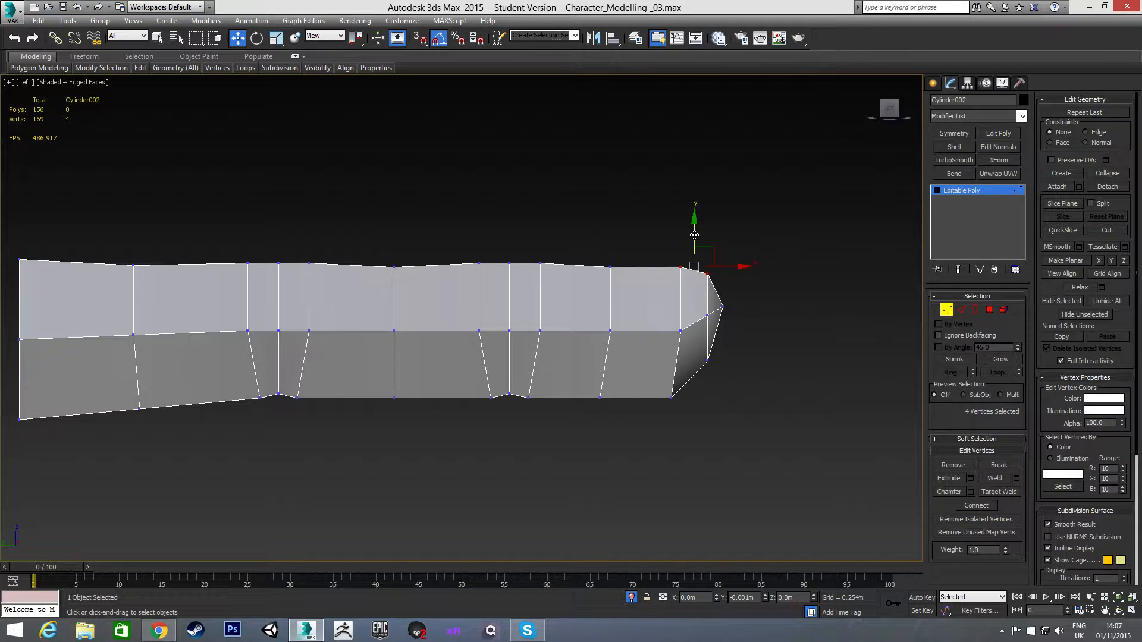
{"action": "left_click_drag", "start_coordinate": [590, 245], "coordinate": [750, 344]}
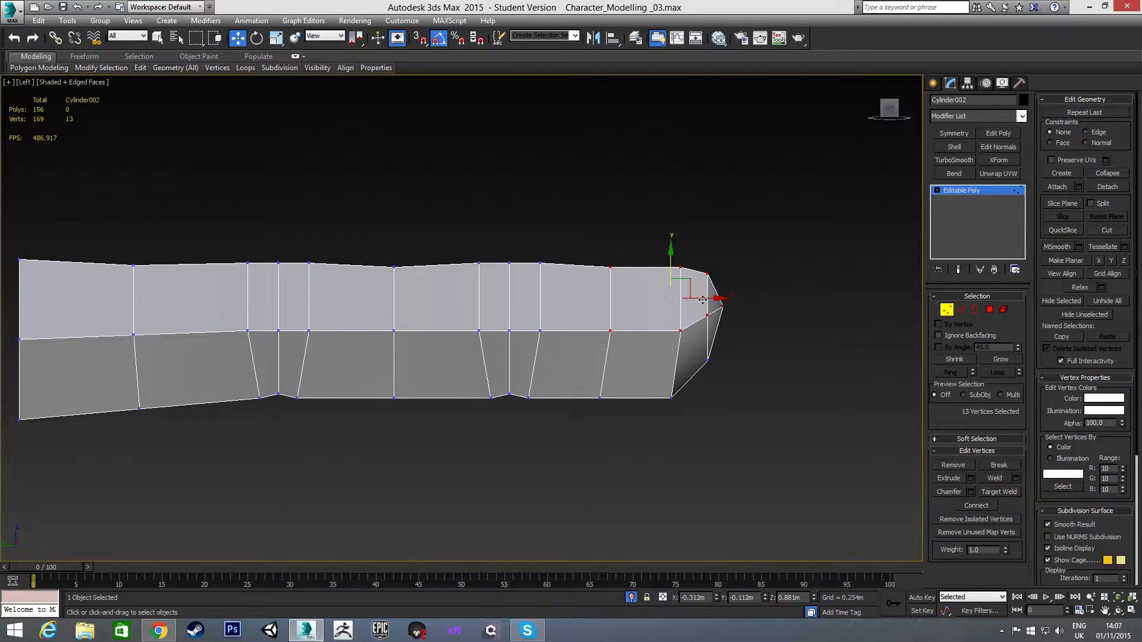
{"action": "left_click_drag", "start_coordinate": [671, 268], "coordinate": [671, 272]}
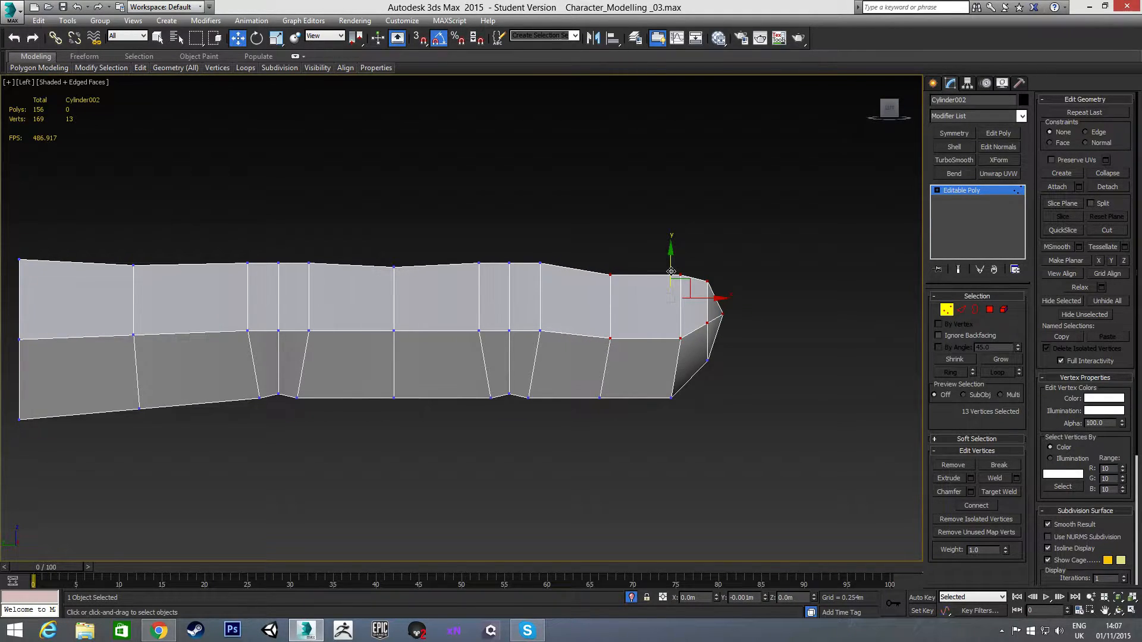
Shift the fingertip segment's middle loop toward the joint, and pull the outer cap ring's underside vertices back and slightly up
{"action": "left_click", "coordinate": [622, 250]}
{"action": "left_click_drag", "start_coordinate": [638, 359], "coordinate": [638, 359]}
{"action": "left_click_drag", "start_coordinate": [639, 307], "coordinate": [626, 280]}
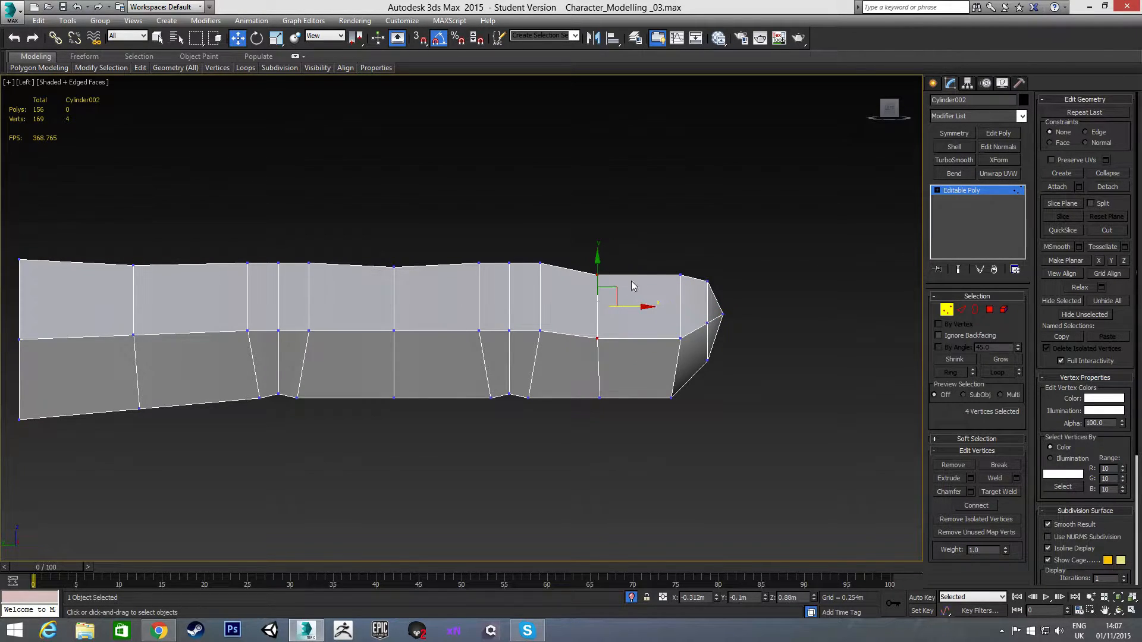
{"action": "left_click", "coordinate": [599, 398]}
{"action": "left_click_drag", "start_coordinate": [623, 397], "coordinate": [706, 397]}
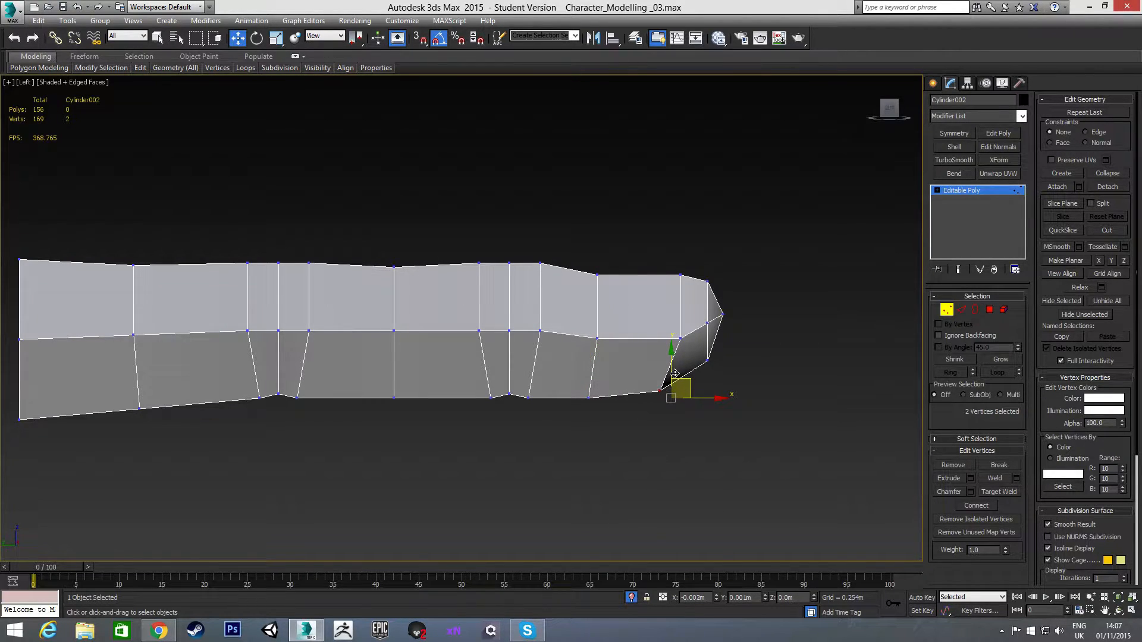
Pull the fingertip cap's underside vertices slightly back and down, and move the outer fingertip ring's middle vertices slightly toward the joint
{"action": "left_click", "coordinate": [754, 383]}
{"action": "left_click_drag", "start_coordinate": [719, 361], "coordinate": [689, 319]}
{"action": "left_click", "coordinate": [716, 396]}
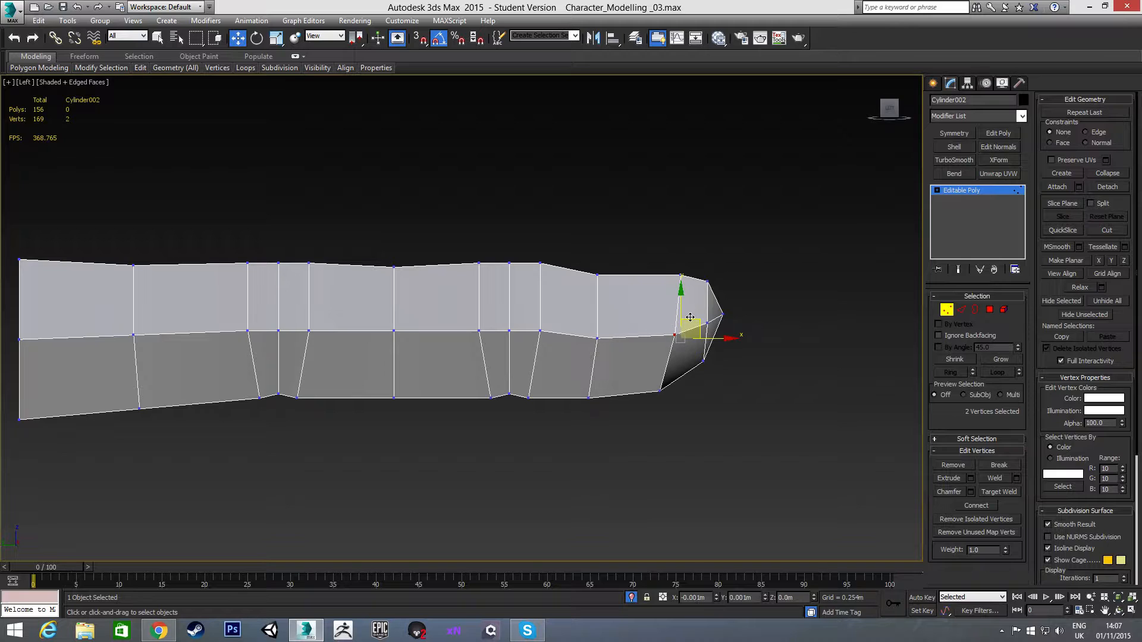
{"action": "left_click", "coordinate": [719, 423]}
{"action": "middle_click_drag", "start_coordinate": [603, 347], "coordinate": [682, 344]}
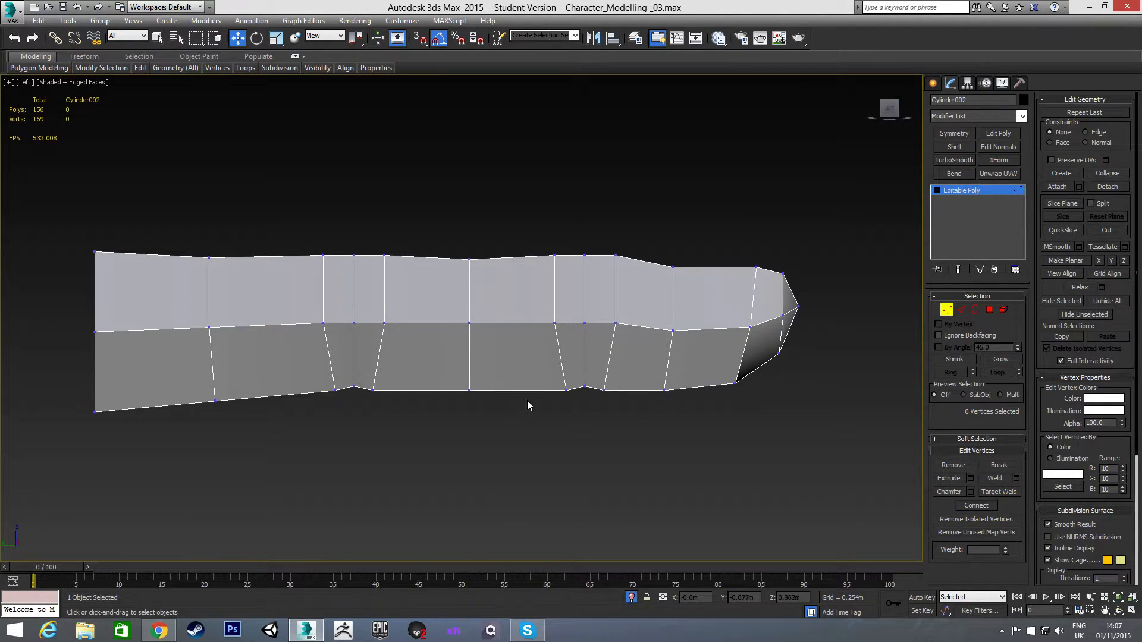
Lower the underside vertices of the base and middle segments' mid-loops slightly
{"action": "left_click_drag", "start_coordinate": [468, 395], "coordinate": [474, 384]}
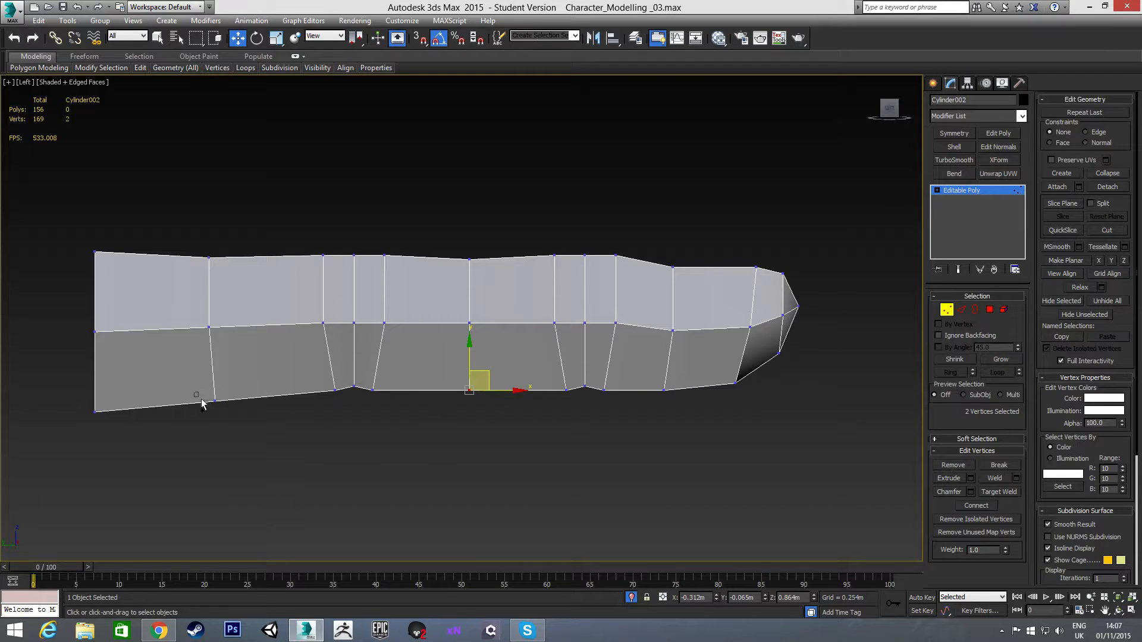
{"action": "left_click_drag", "start_coordinate": [223, 413], "coordinate": [224, 414], "text": "ctrl"}
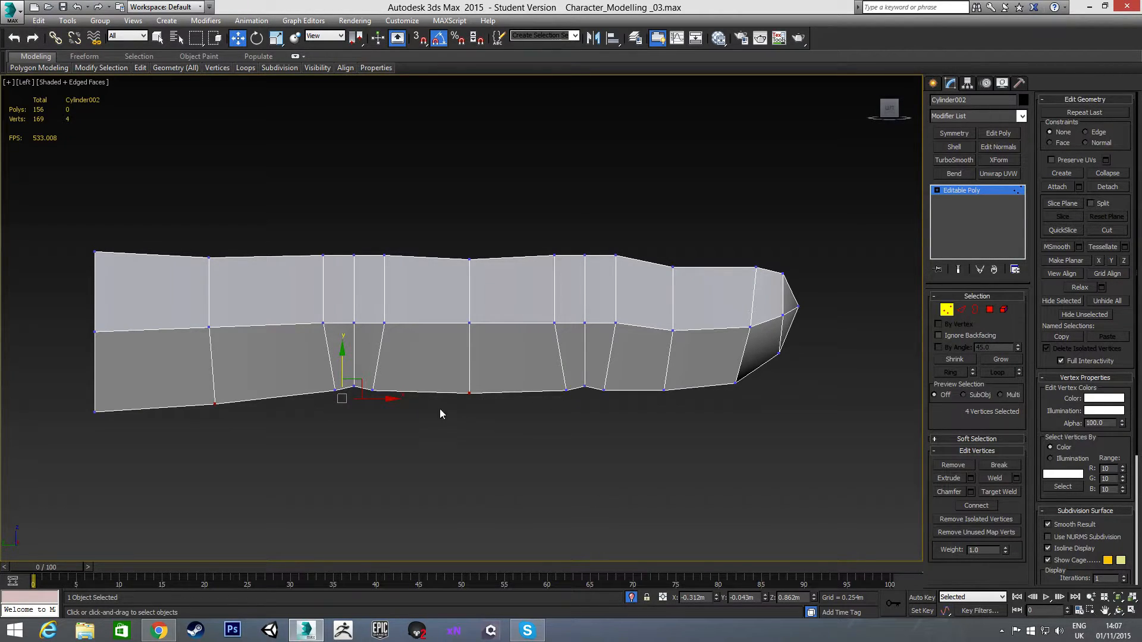
{"action": "left_click", "coordinate": [515, 452]}
Select the 11 polygons along the finger's top, convert the selection to vertices, and scale them wider along X to broaden the top strip
{"action": "middle_click_drag", "start_coordinate": [530, 404], "coordinate": [405, 455]}
{"action": "key", "text": "t"}
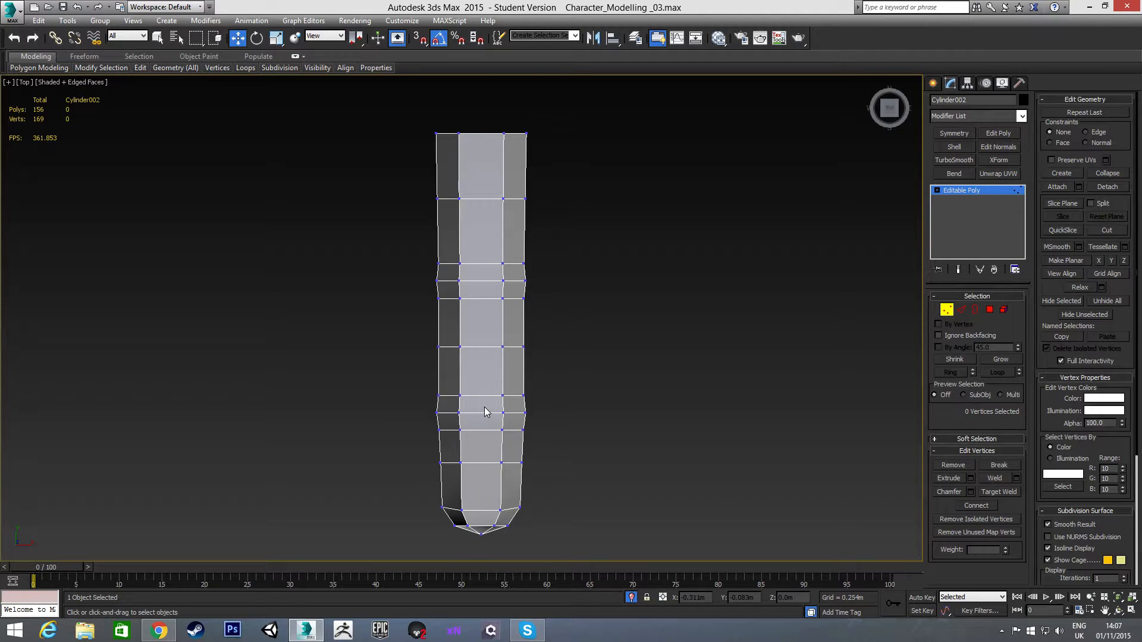
{"action": "middle_click_drag", "start_coordinate": [487, 393], "coordinate": [518, 344], "text": "alt"}
{"action": "key", "text": "4"}
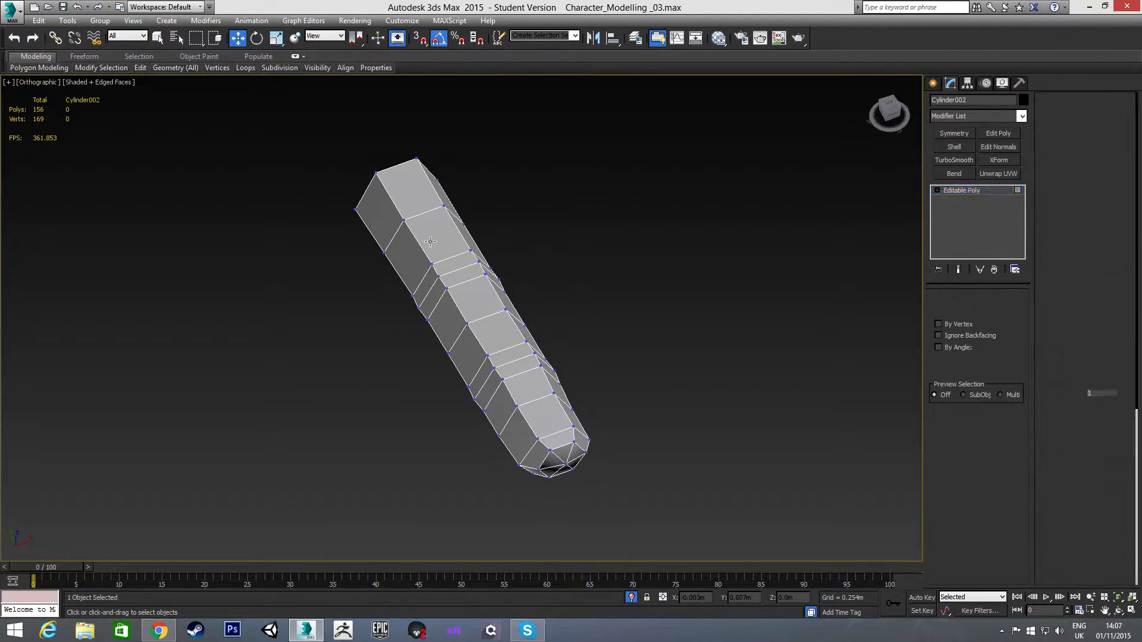
{"action": "left_click", "coordinate": [423, 196]}
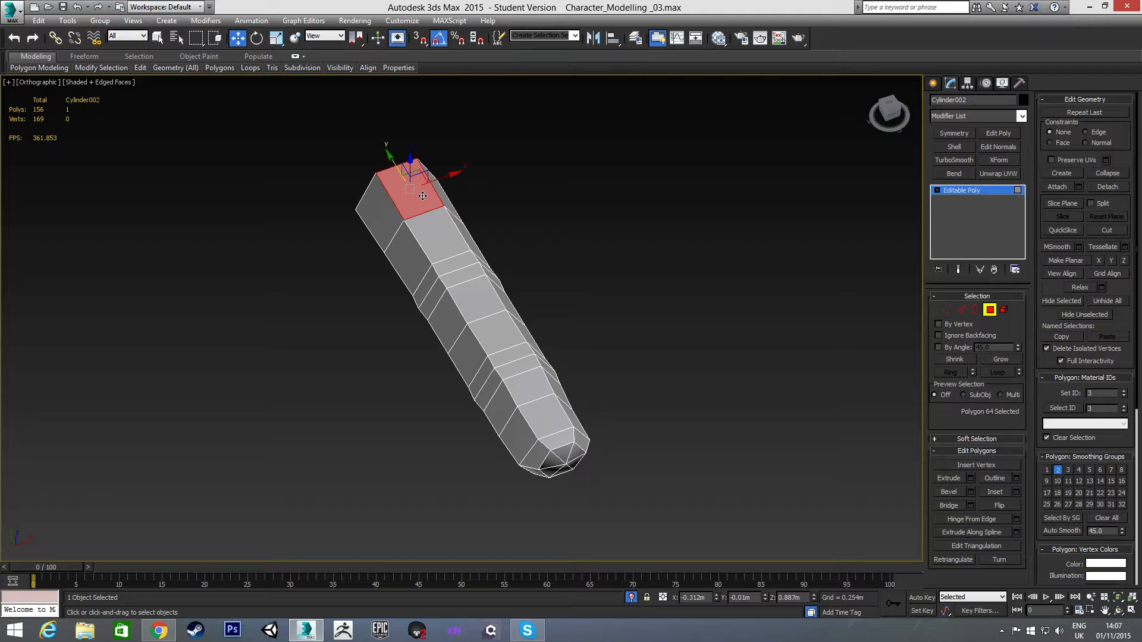
{"action": "left_click", "coordinate": [435, 228], "text": "shift"}
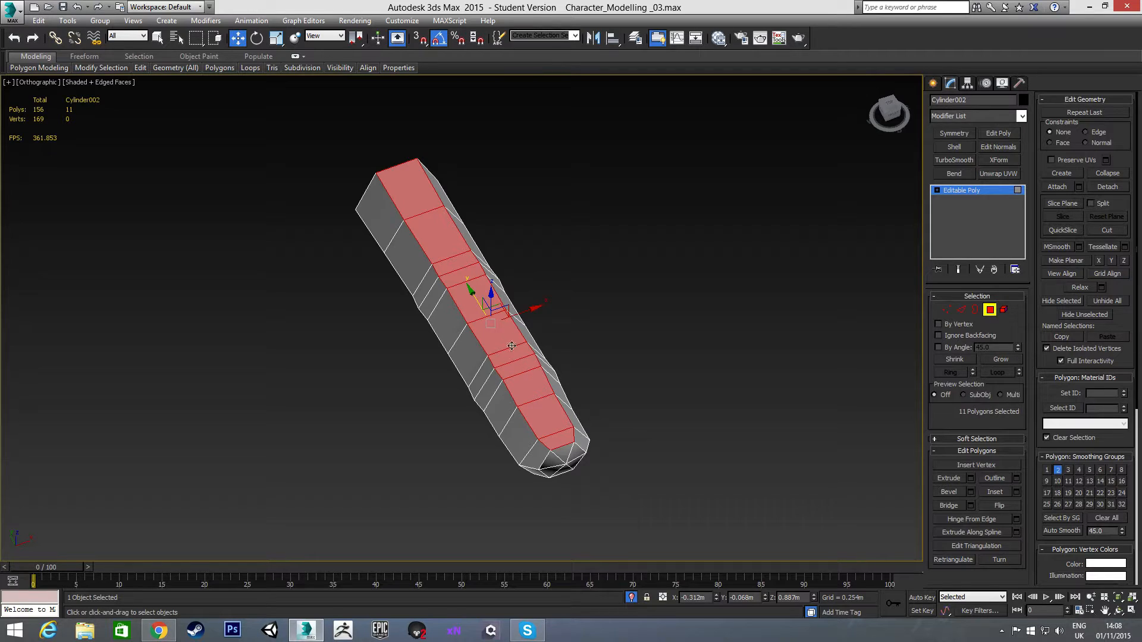
{"action": "left_click", "coordinate": [948, 309], "text": "ctrl"}
{"action": "middle_click_drag", "start_coordinate": [567, 386], "coordinate": [563, 375], "text": "alt"}
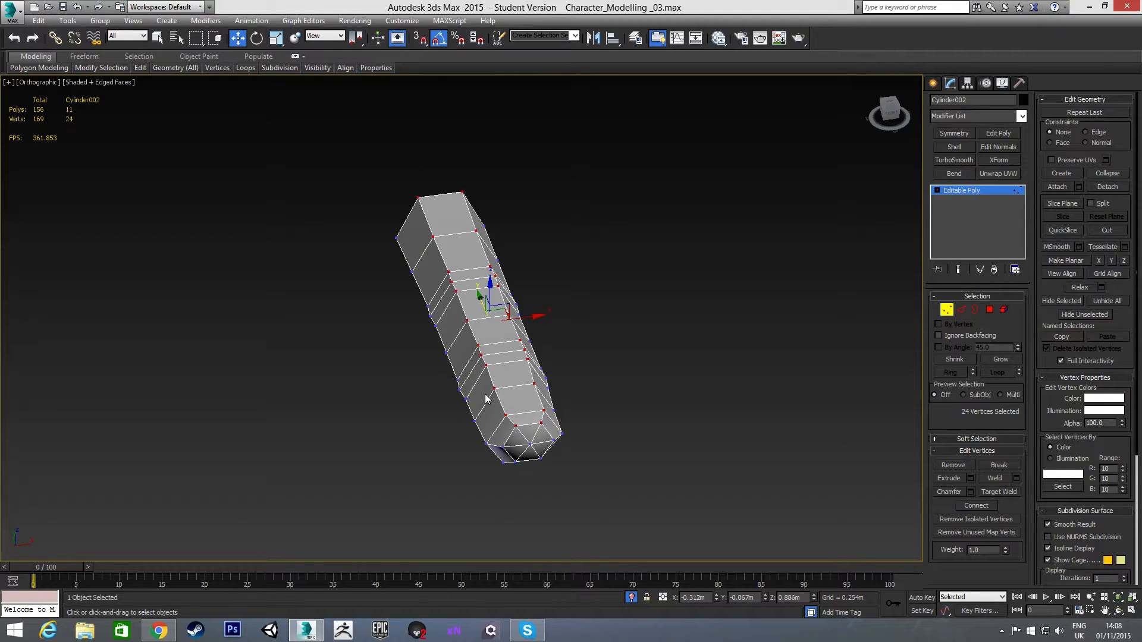
{"action": "key", "text": "r"}
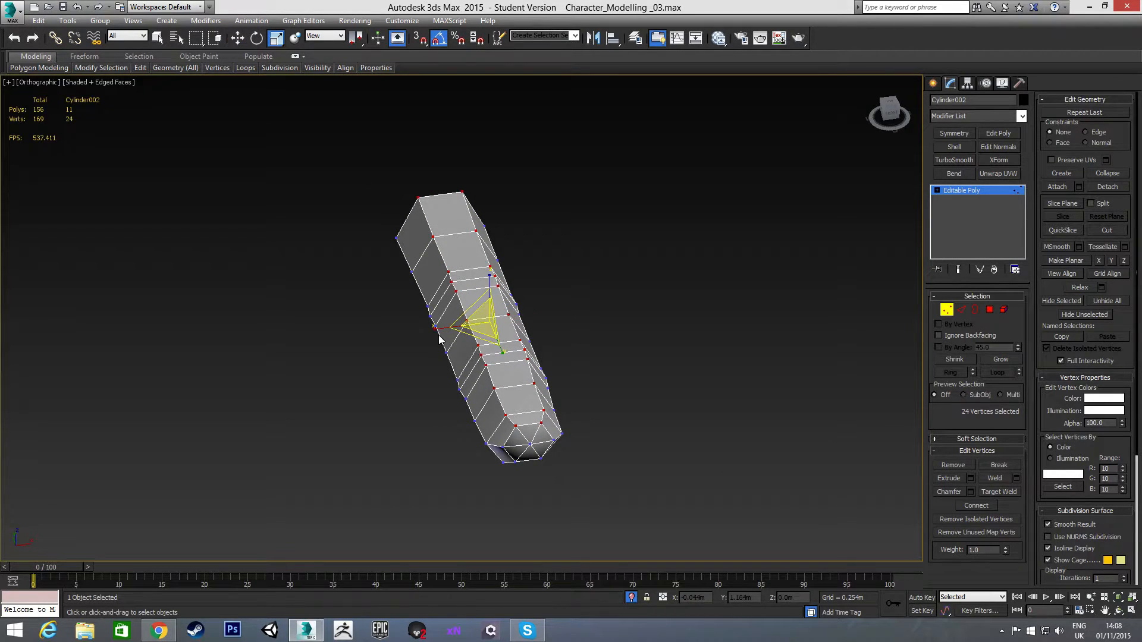
{"action": "left_click_drag", "start_coordinate": [437, 329], "coordinate": [432, 344]}
{"action": "middle_click_drag", "start_coordinate": [434, 407], "coordinate": [447, 369], "text": "alt"}
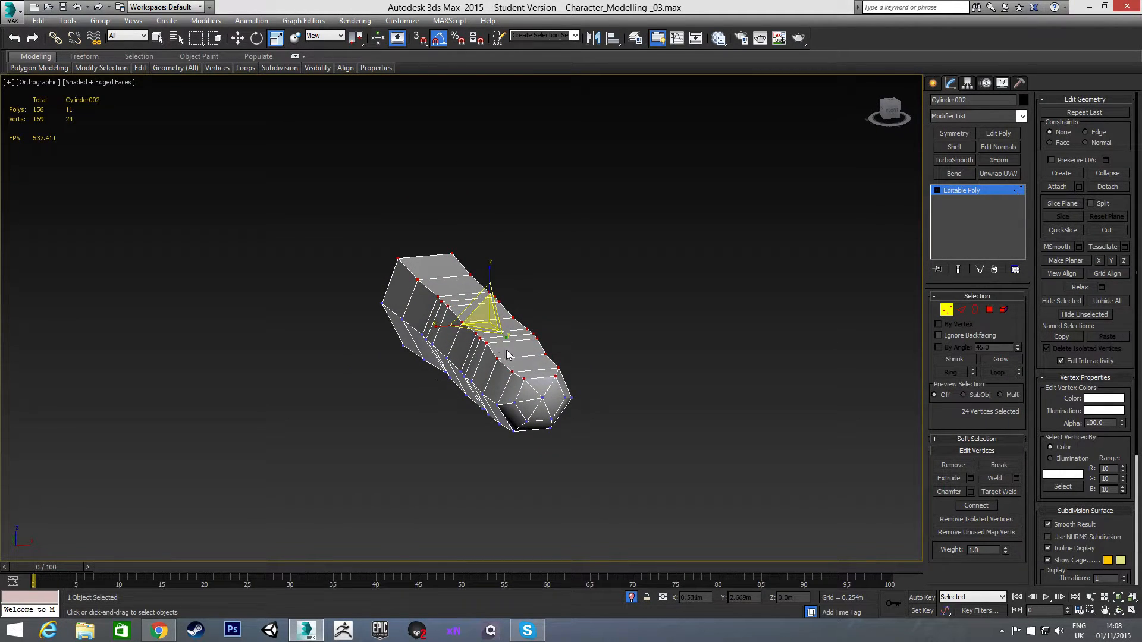
{"action": "middle_click_drag", "start_coordinate": [497, 419], "coordinate": [535, 404], "text": "alt"}
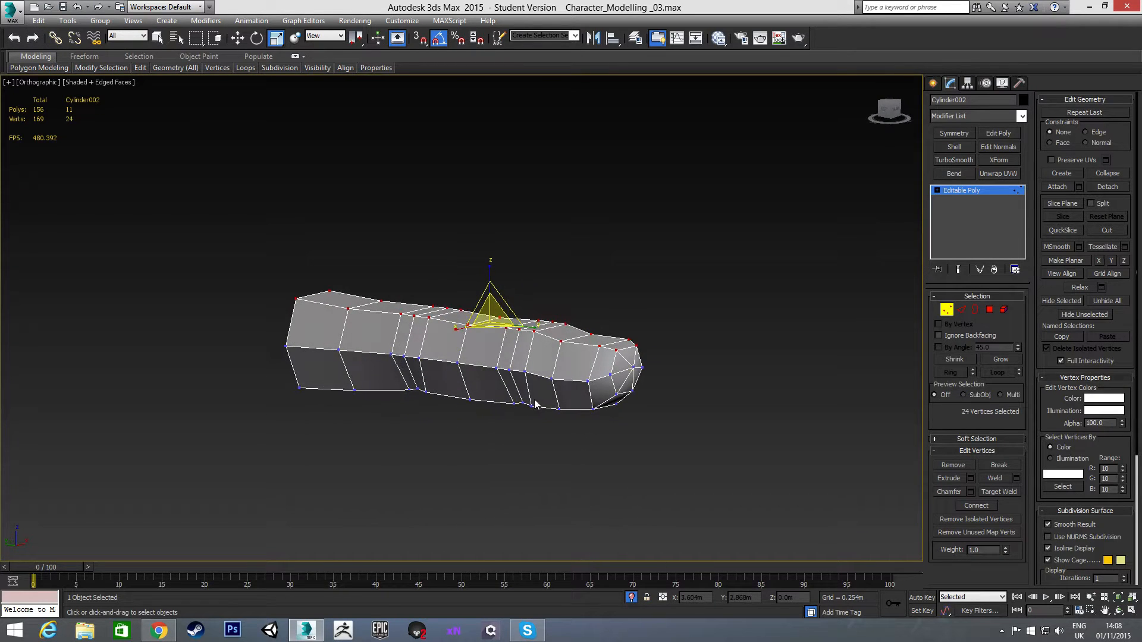
{"action": "left_click", "coordinate": [945, 308]}
Clone the finger sideways along X in the top view, making 3 separate copies at equal spacing
{"action": "middle_click_drag", "start_coordinate": [514, 335], "coordinate": [479, 365], "text": "alt"}
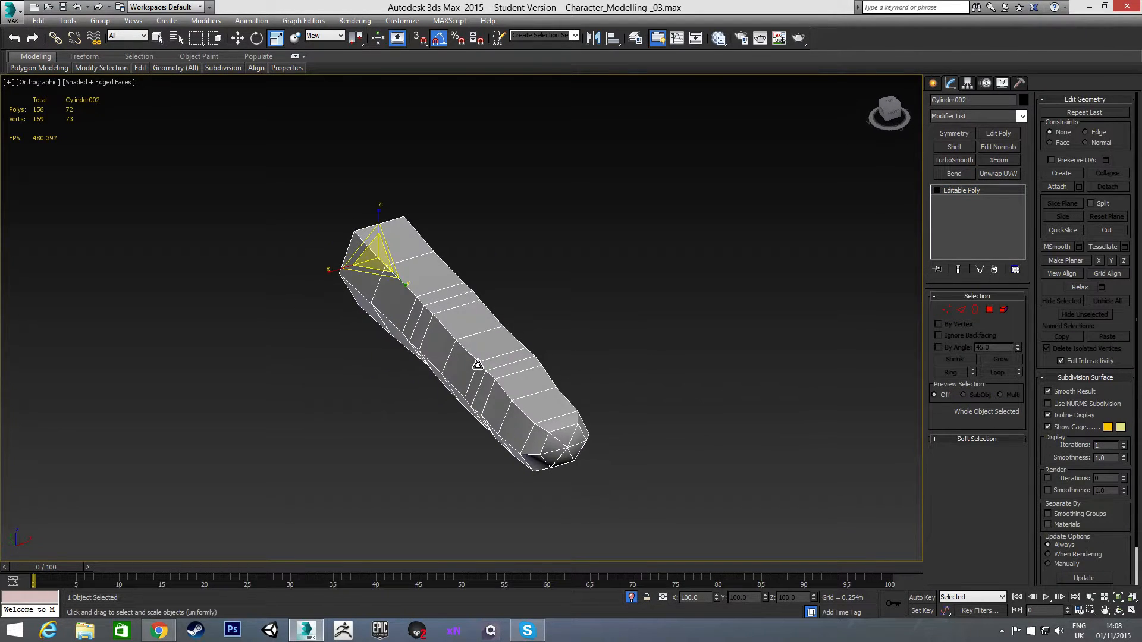
{"action": "key", "text": "t"}
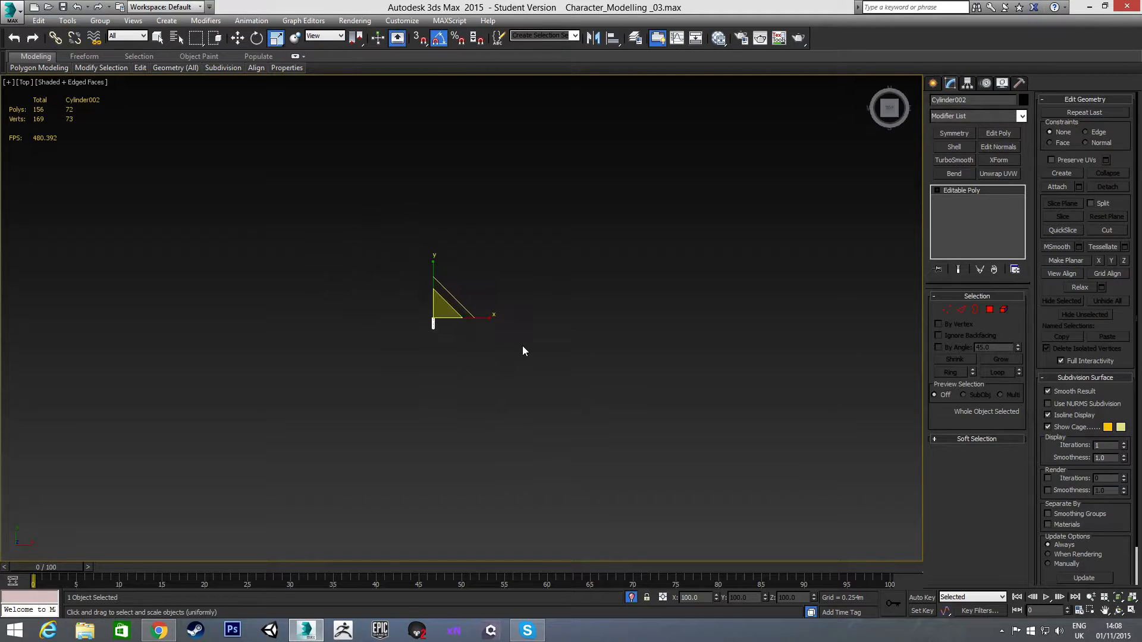
{"action": "scroll", "coordinate": [574, 328], "scroll_direction": "up", "scroll_amount": 8}
{"action": "scroll", "coordinate": [390, 303], "scroll_direction": "up", "scroll_amount": 2}
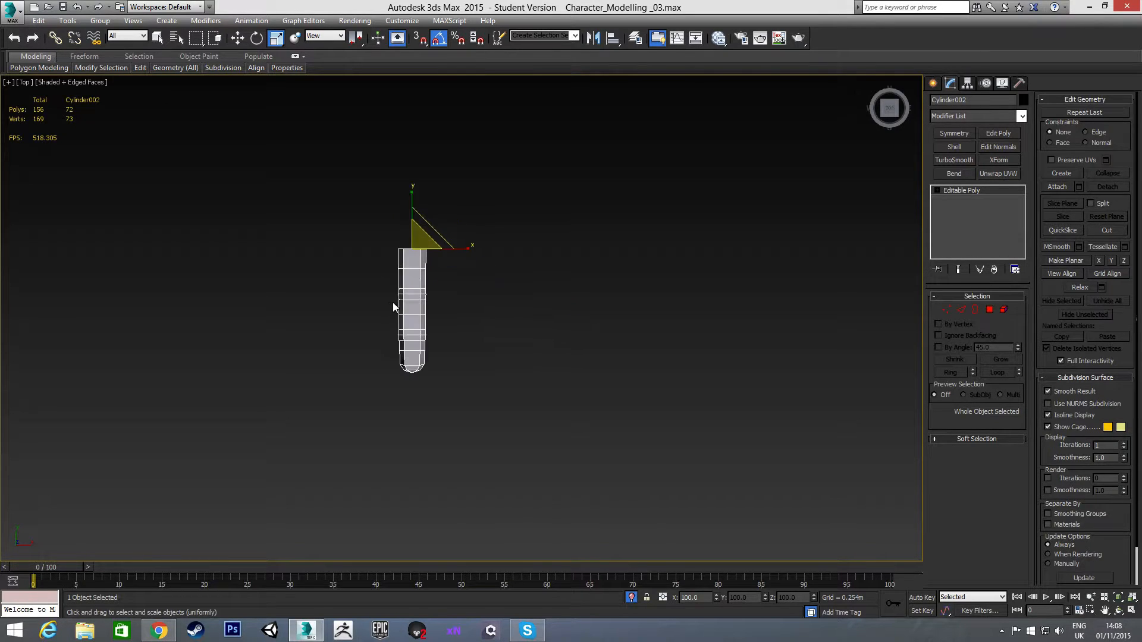
{"action": "key", "text": "w"}
{"action": "scroll", "coordinate": [395, 305], "scroll_direction": "up", "scroll_amount": 5}
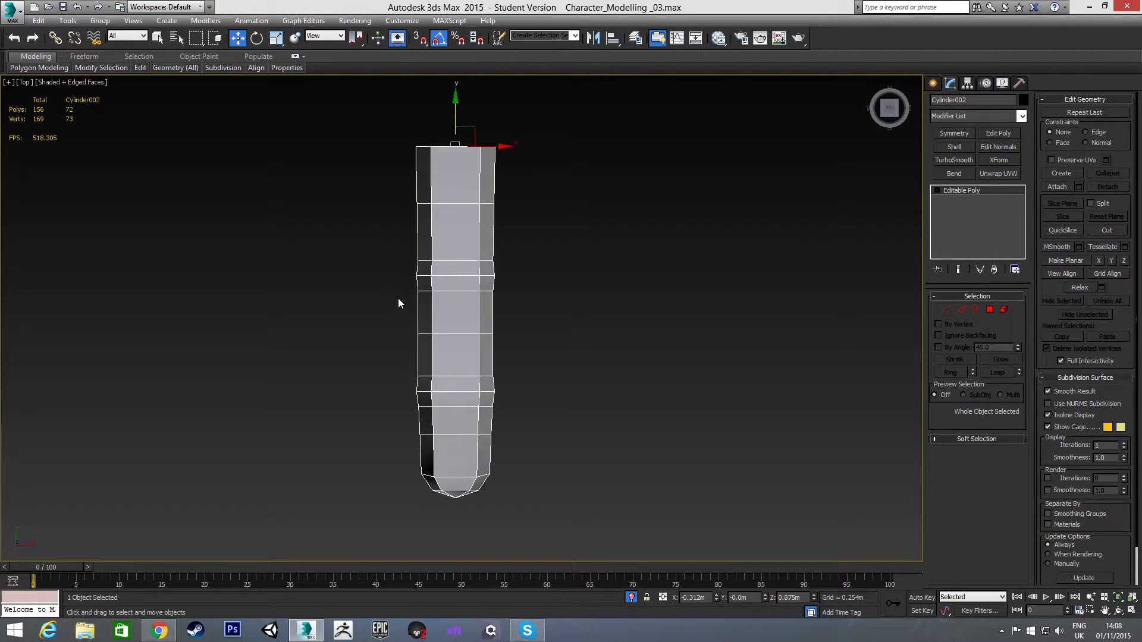
{"action": "middle_click_drag", "start_coordinate": [565, 280], "coordinate": [556, 278]}
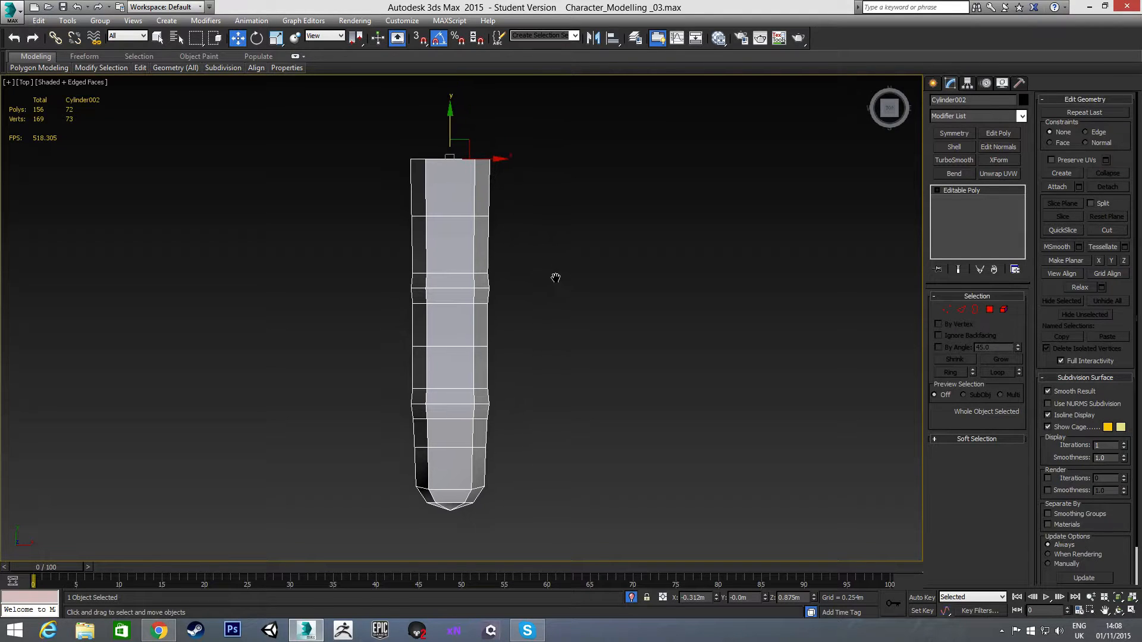
{"action": "scroll", "coordinate": [561, 276], "scroll_direction": "down", "scroll_amount": 3}
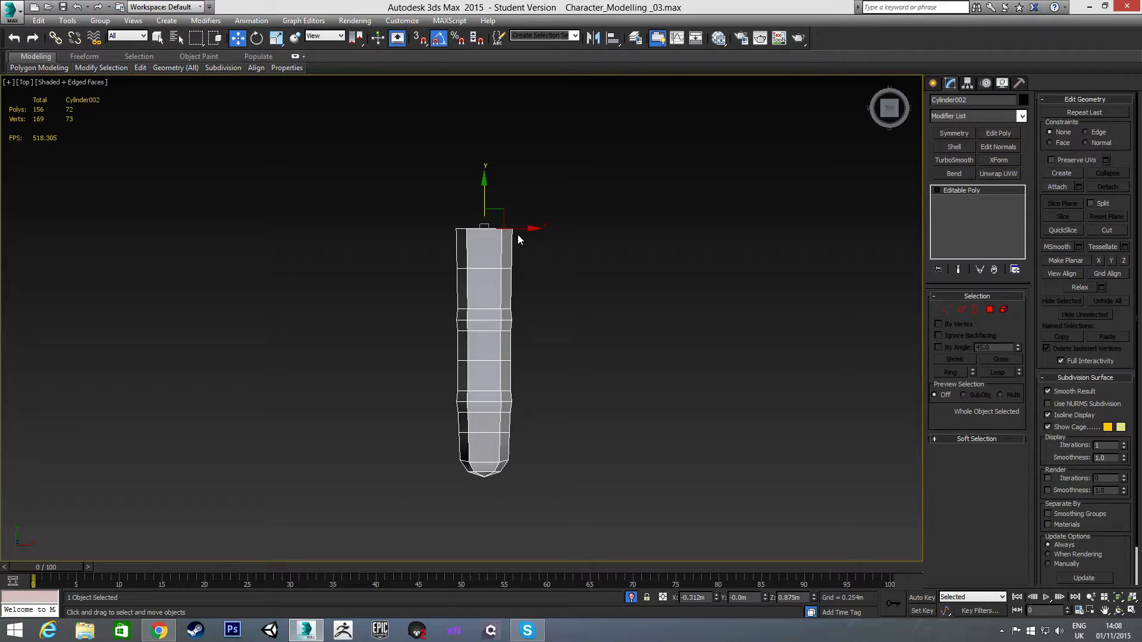
{"action": "left_click_drag", "start_coordinate": [519, 229], "coordinate": [582, 234], "text": "shift"}
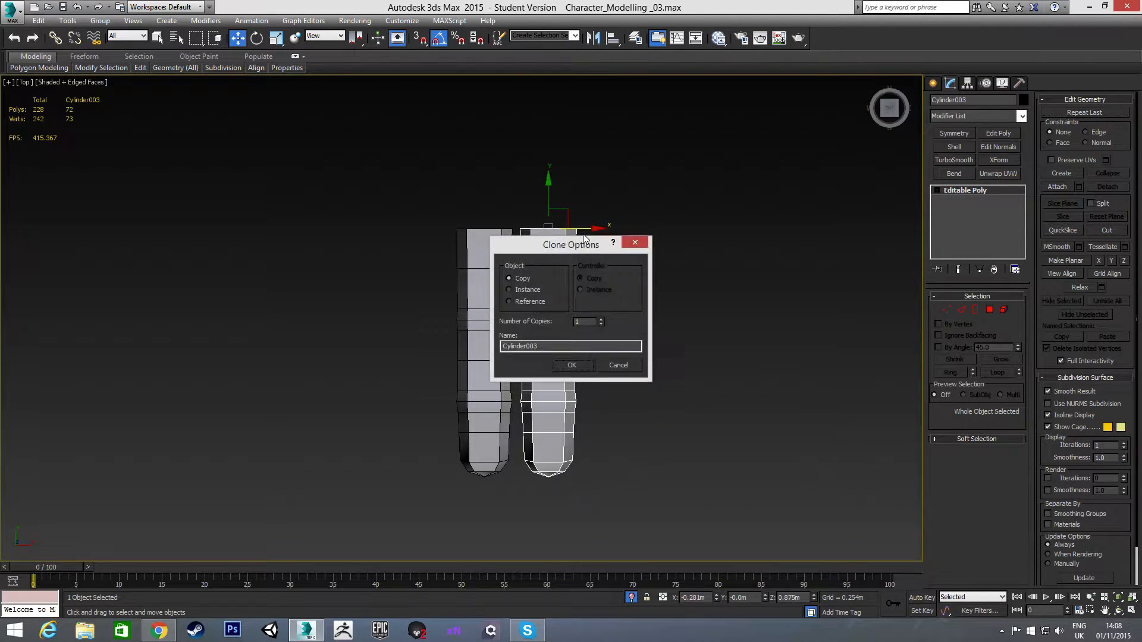
{"action": "left_click", "coordinate": [602, 320]}
{"action": "left_click", "coordinate": [572, 365]}
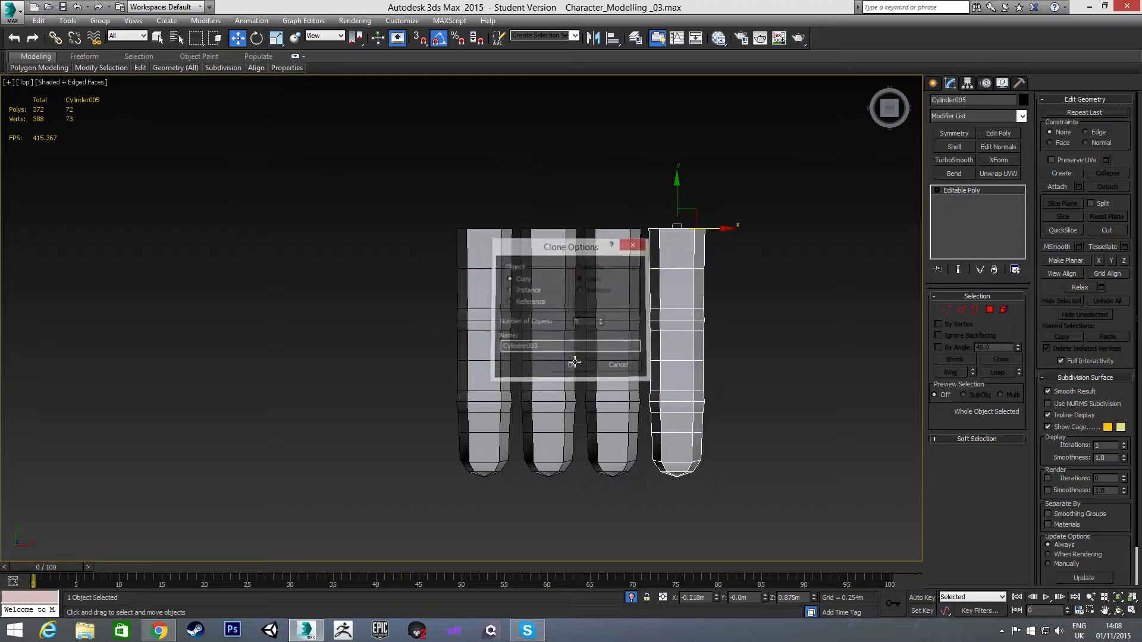
Scale the original finger down uniformly to about 89% so it is shorter than the second finger
{"action": "left_click", "coordinate": [415, 251]}
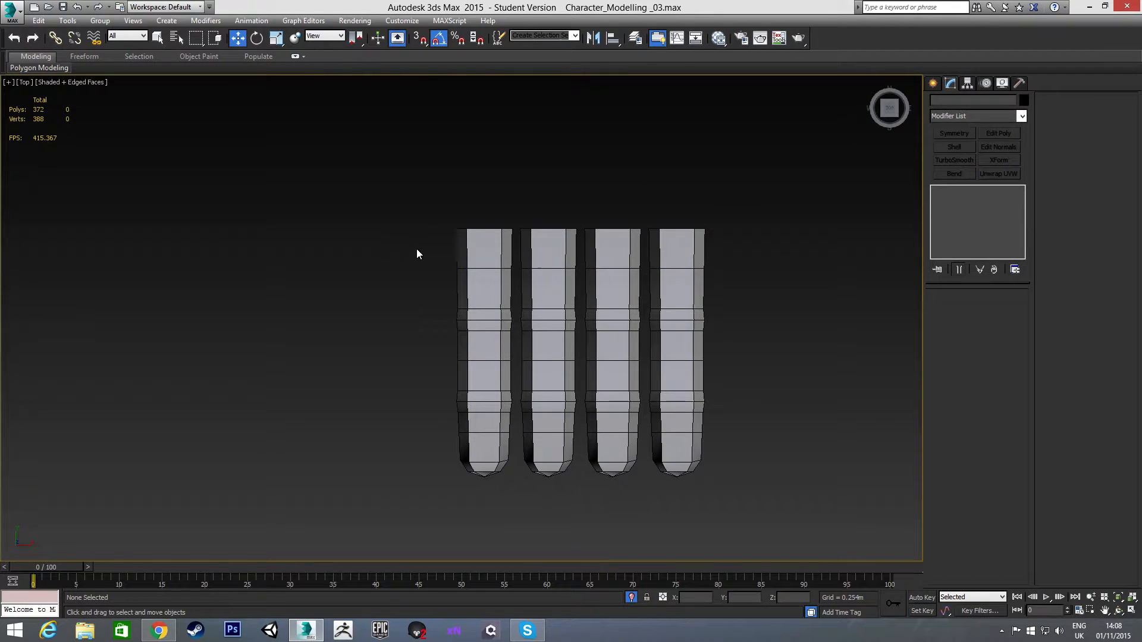
{"action": "left_click", "coordinate": [553, 286]}
{"action": "key", "text": "r"}
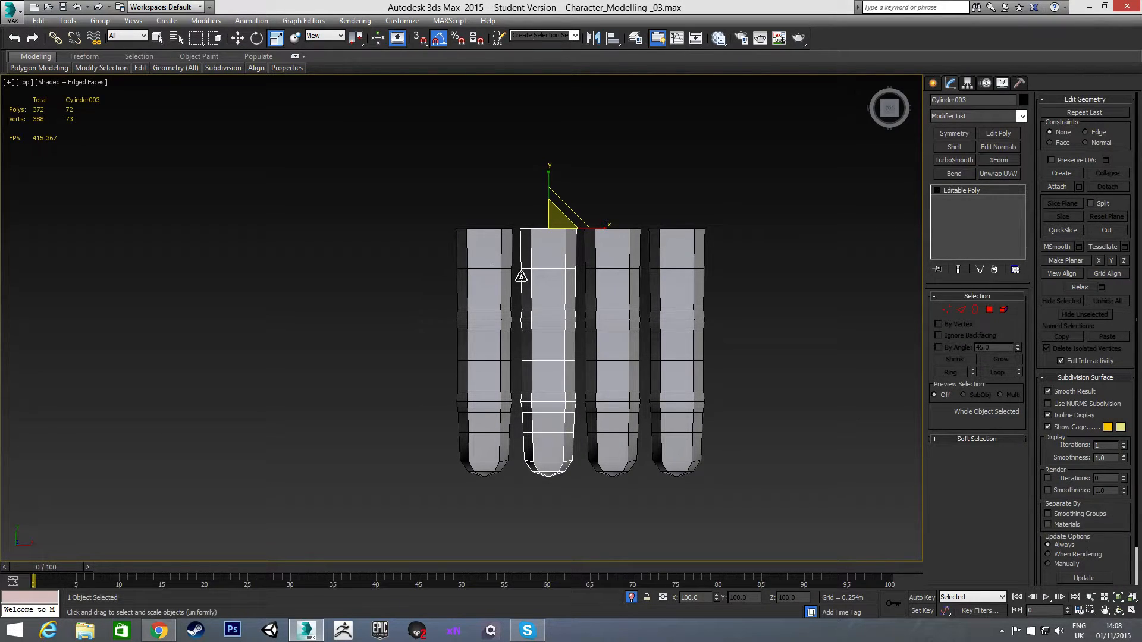
{"action": "left_click", "coordinate": [486, 259]}
{"action": "left_click_drag", "start_coordinate": [492, 221], "coordinate": [491, 226]}
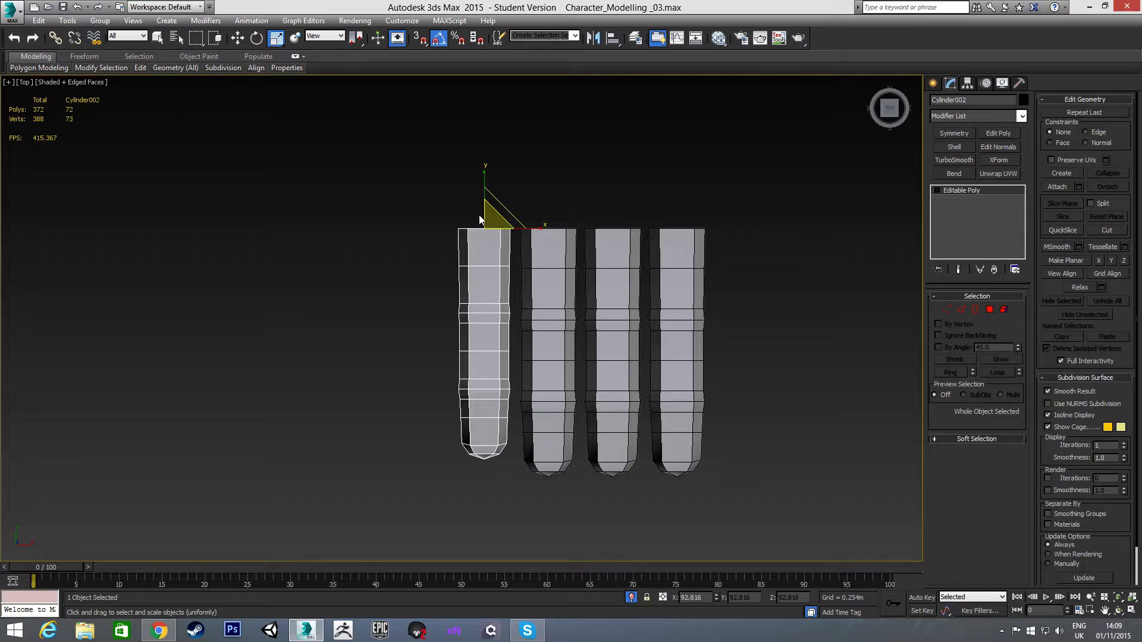
{"action": "left_click_drag", "start_coordinate": [488, 218], "coordinate": [490, 217]}
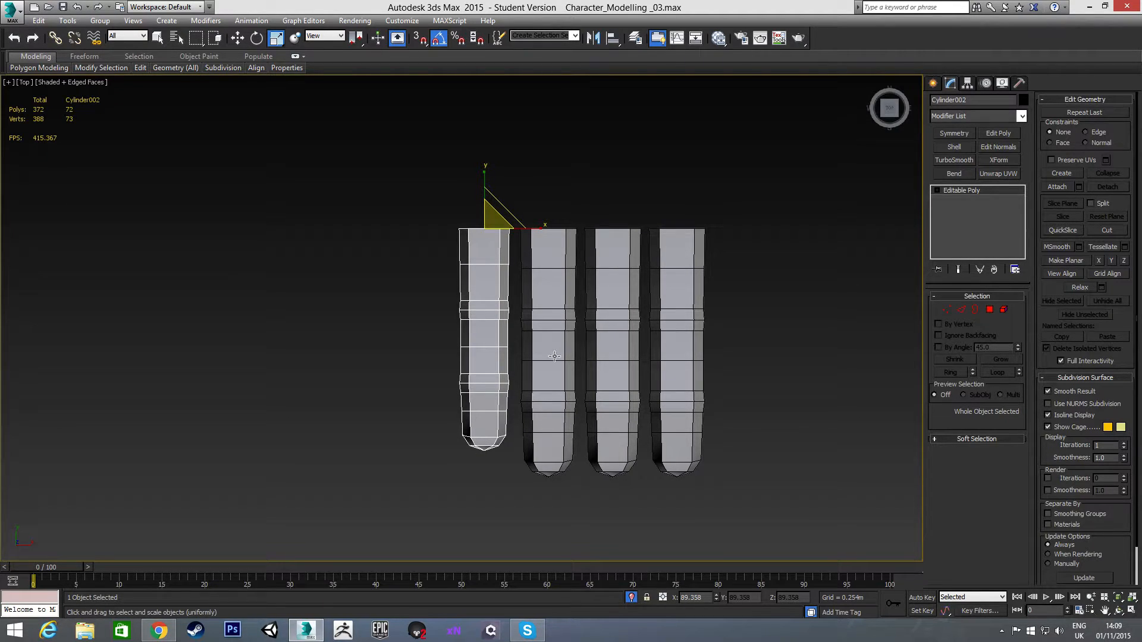
Scale the third finger down uniformly to about 90% and the fourth finger to about 76%
{"action": "left_click", "coordinate": [613, 302]}
{"action": "left_click_drag", "start_coordinate": [619, 224], "coordinate": [617, 228]}
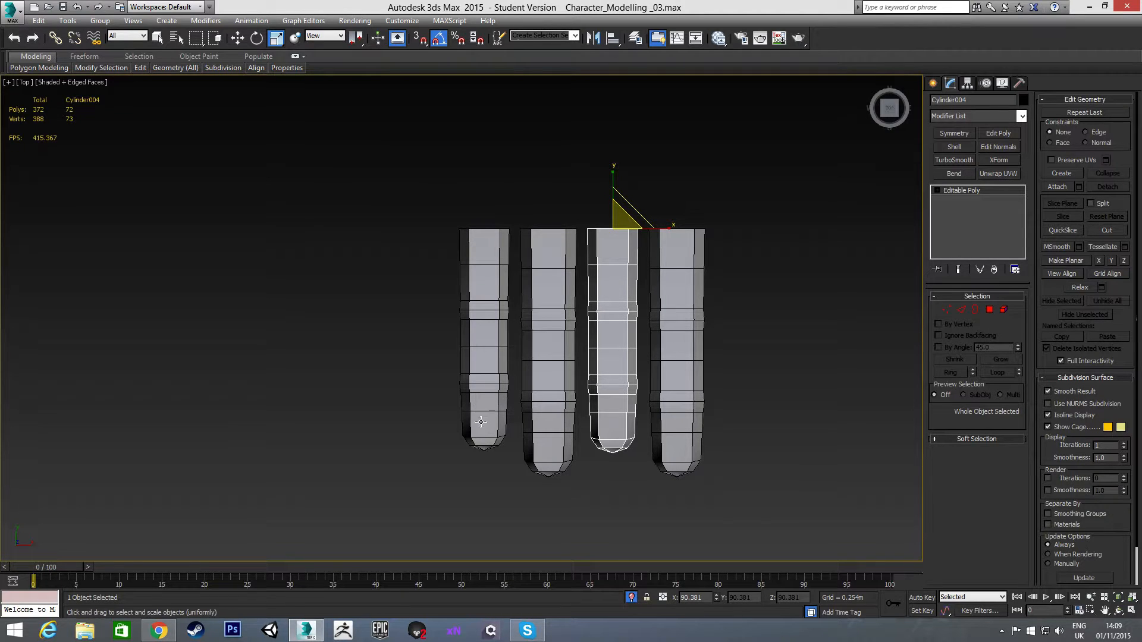
{"action": "left_click", "coordinate": [672, 271]}
{"action": "left_click_drag", "start_coordinate": [683, 222], "coordinate": [680, 242]}
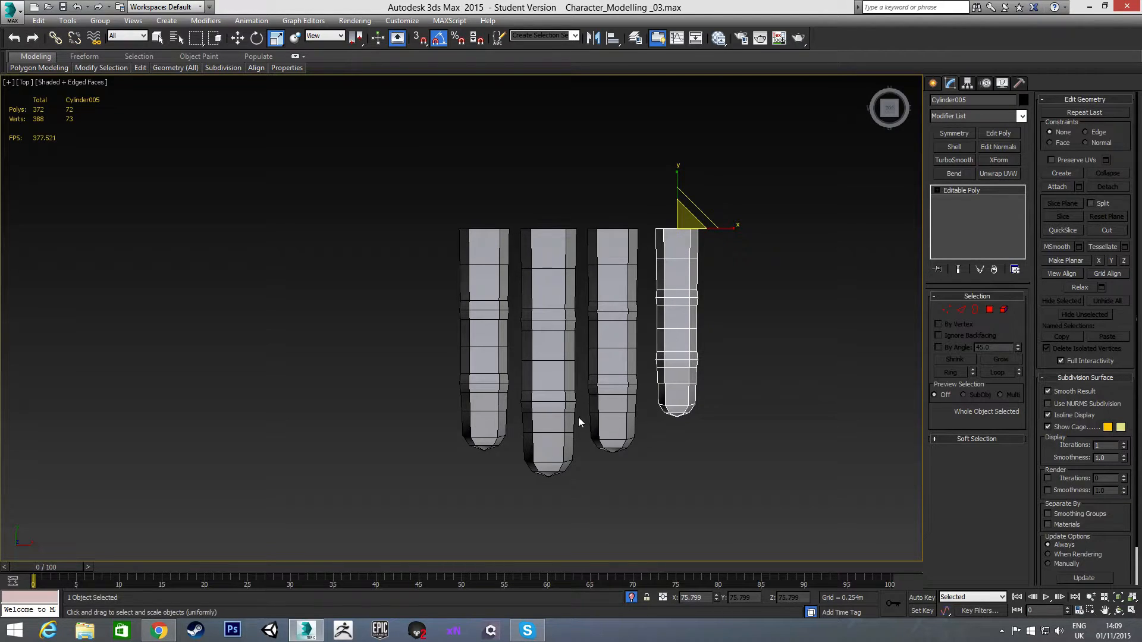
Move the second, third and fourth fingers along X toward the first finger to tighten the gaps between them
{"action": "key", "text": "w"}
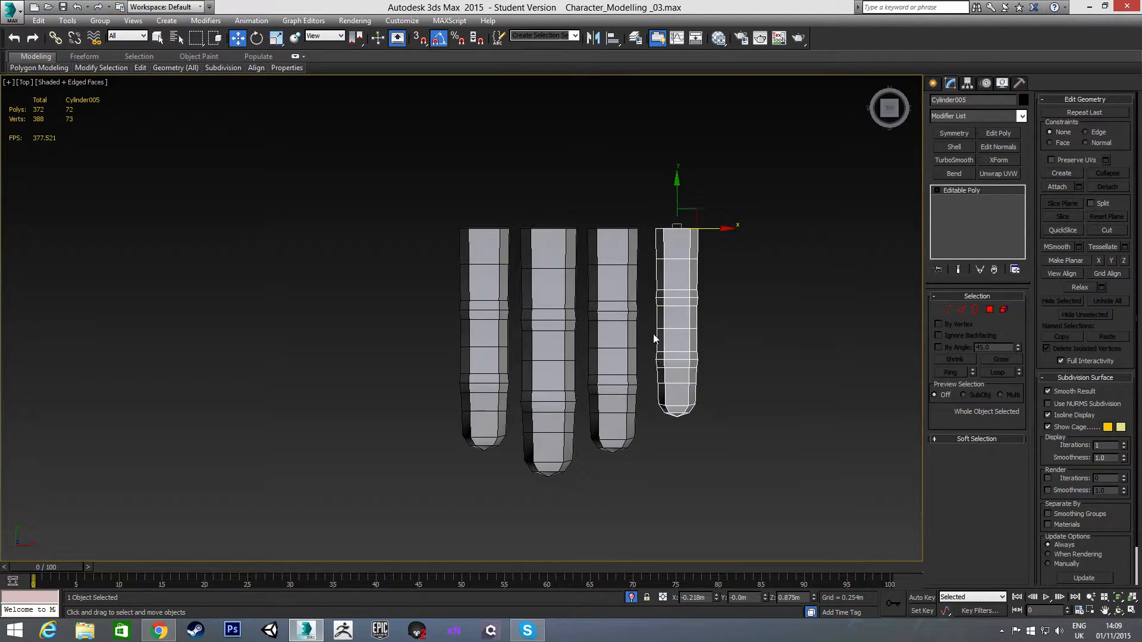
{"action": "left_click", "coordinate": [550, 257]}
{"action": "left_click_drag", "start_coordinate": [584, 230], "coordinate": [638, 229]}
{"action": "left_click", "coordinate": [610, 247]}
{"action": "left_click", "coordinate": [684, 246]}
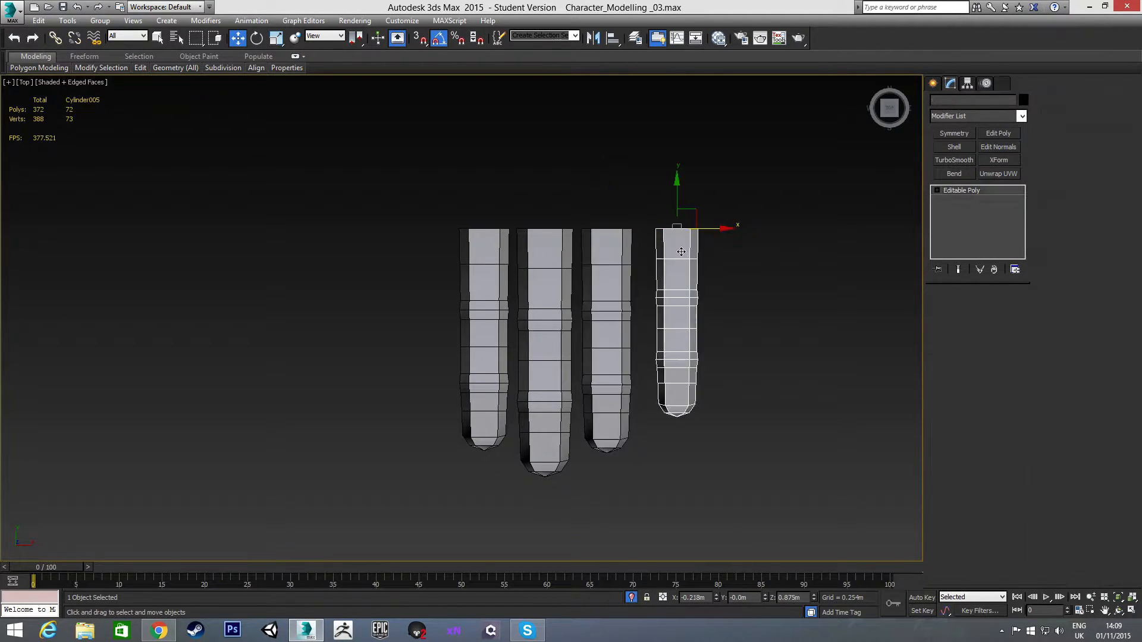
{"action": "left_click_drag", "start_coordinate": [712, 229], "coordinate": [699, 228]}
{"action": "left_click", "coordinate": [744, 313]}
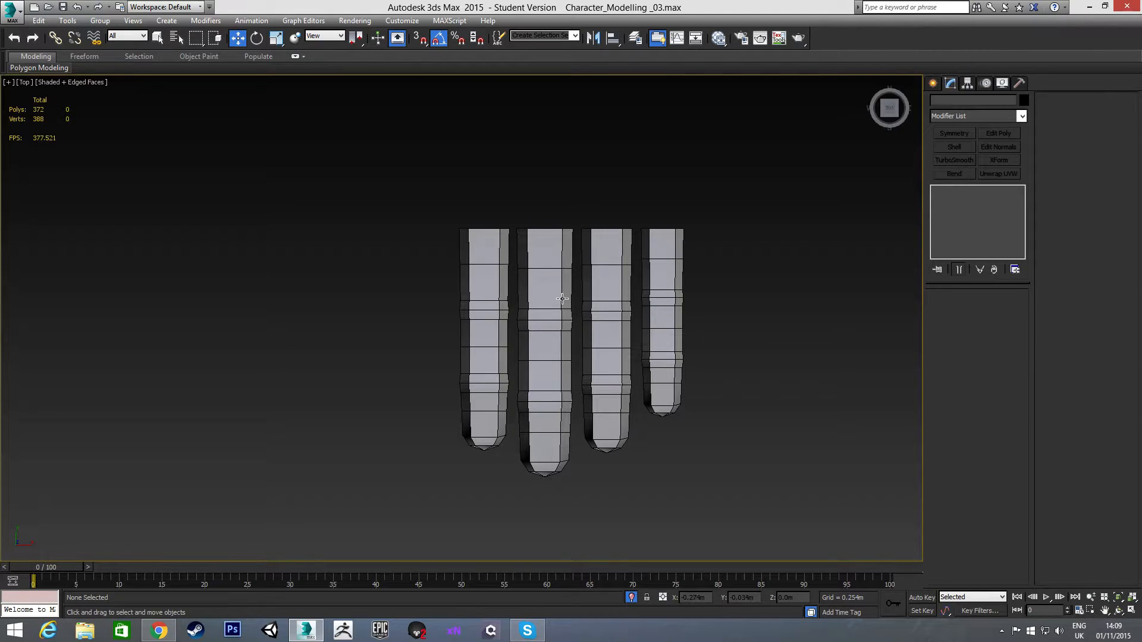
Set the rotation's reference coordinate system to View and rotate the first finger 10 degrees counter-clockwise in the front view
{"action": "key", "text": "f"}
{"action": "scroll", "coordinate": [518, 280], "scroll_direction": "up", "scroll_amount": 10}
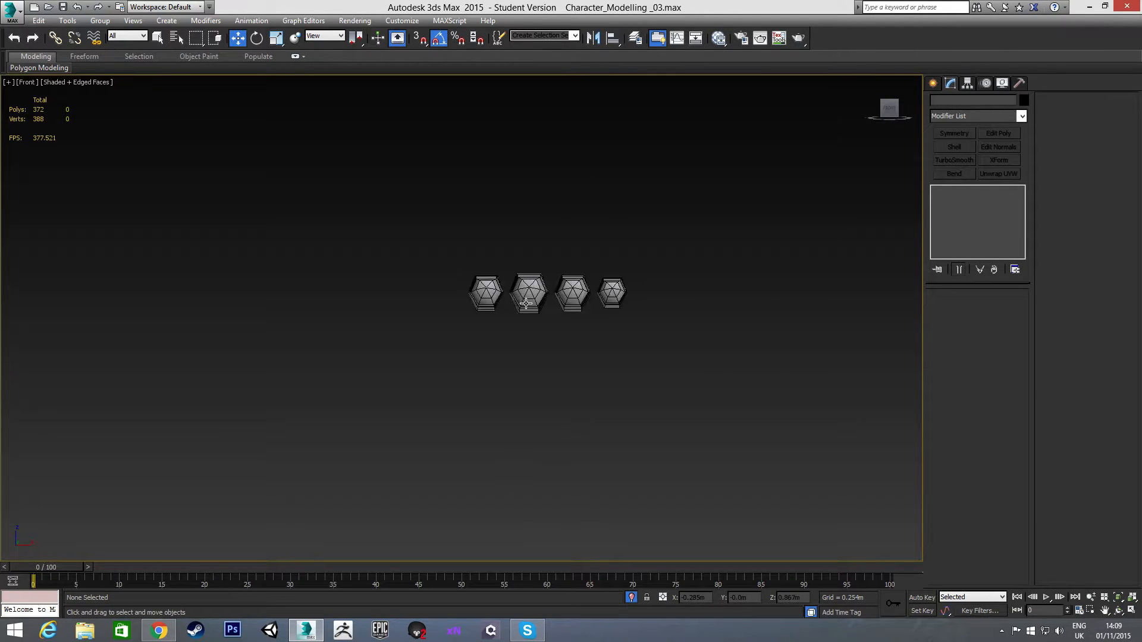
{"action": "scroll", "coordinate": [473, 294], "scroll_direction": "down", "scroll_amount": 3}
{"action": "scroll", "coordinate": [473, 294], "scroll_direction": "up", "scroll_amount": 3}
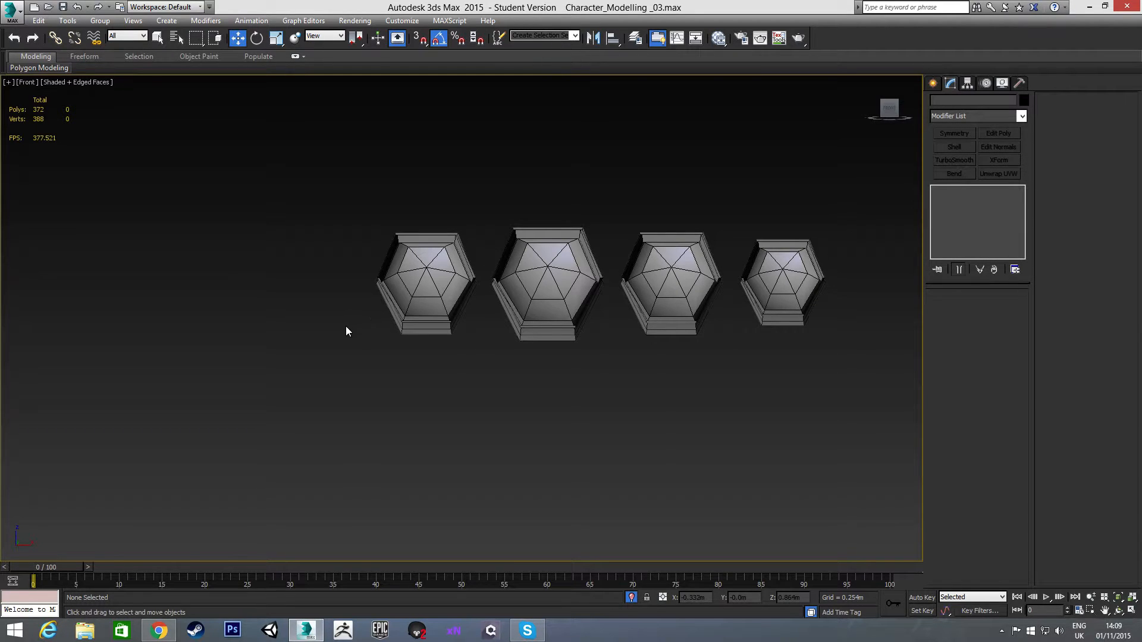
{"action": "left_click", "coordinate": [431, 278]}
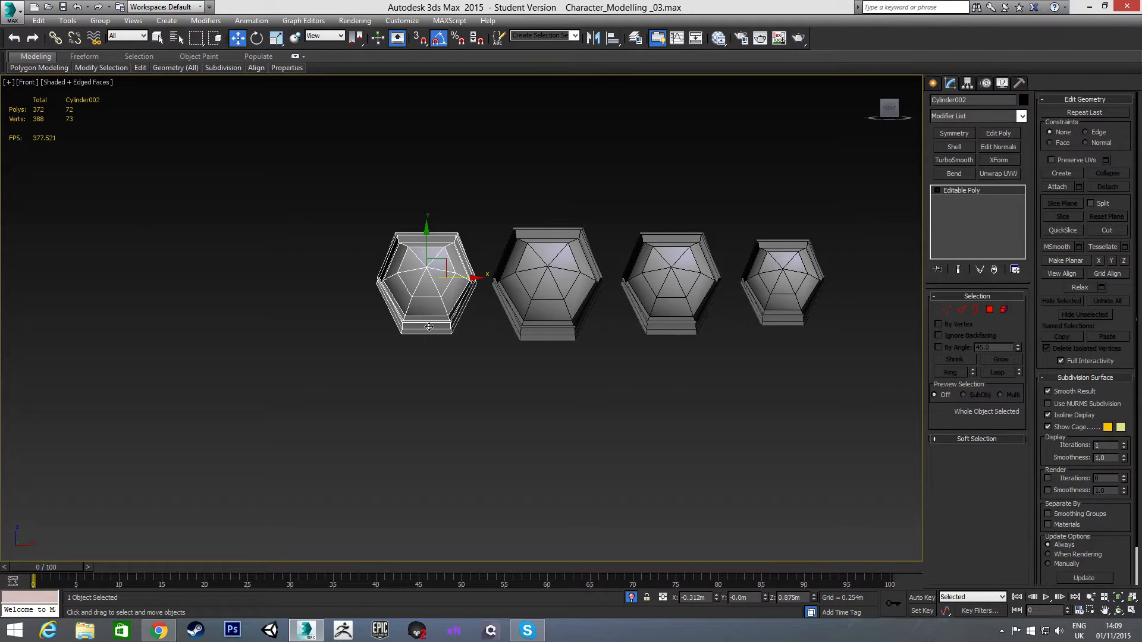
{"action": "key", "text": "e"}
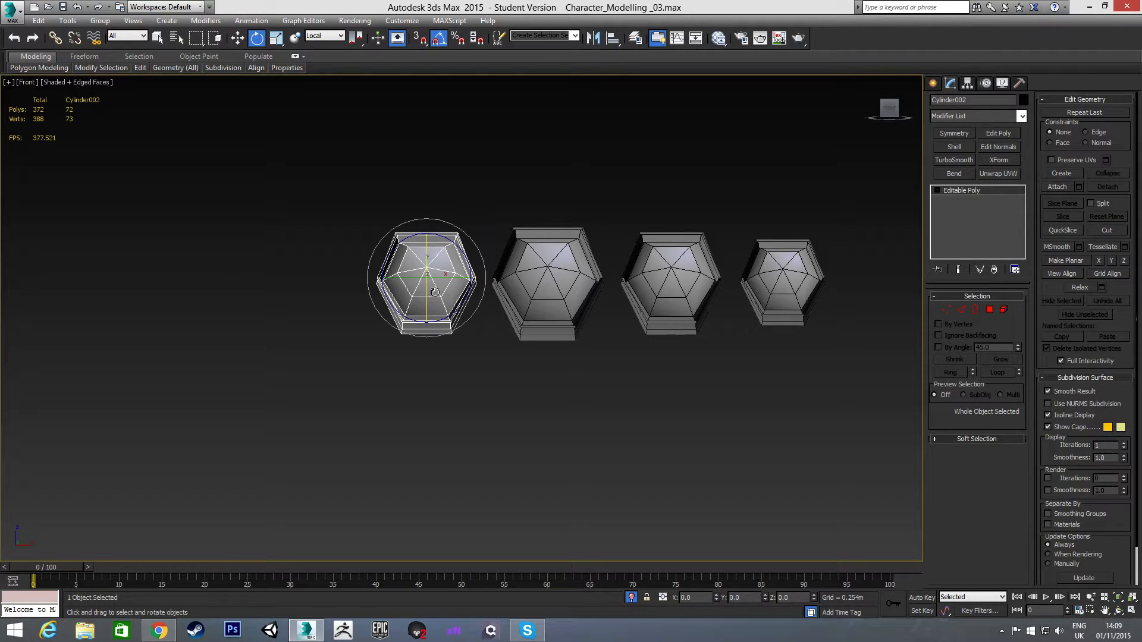
{"action": "left_click", "coordinate": [338, 37]}
{"action": "left_click", "coordinate": [331, 48]}
{"action": "left_click_drag", "start_coordinate": [457, 249], "coordinate": [453, 245]}
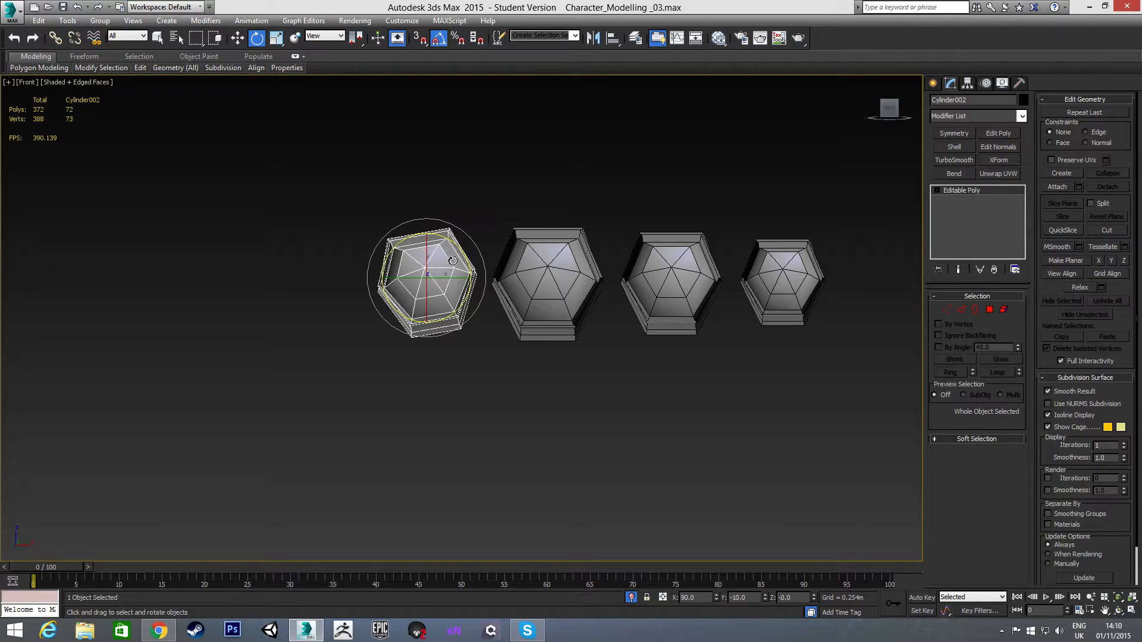
Rotate the third finger 5 degrees and the fourth finger 10 degrees clockwise in the front view
{"action": "left_click", "coordinate": [659, 258]}
{"action": "left_click_drag", "start_coordinate": [699, 247], "coordinate": [701, 245]}
{"action": "left_click", "coordinate": [765, 257]}
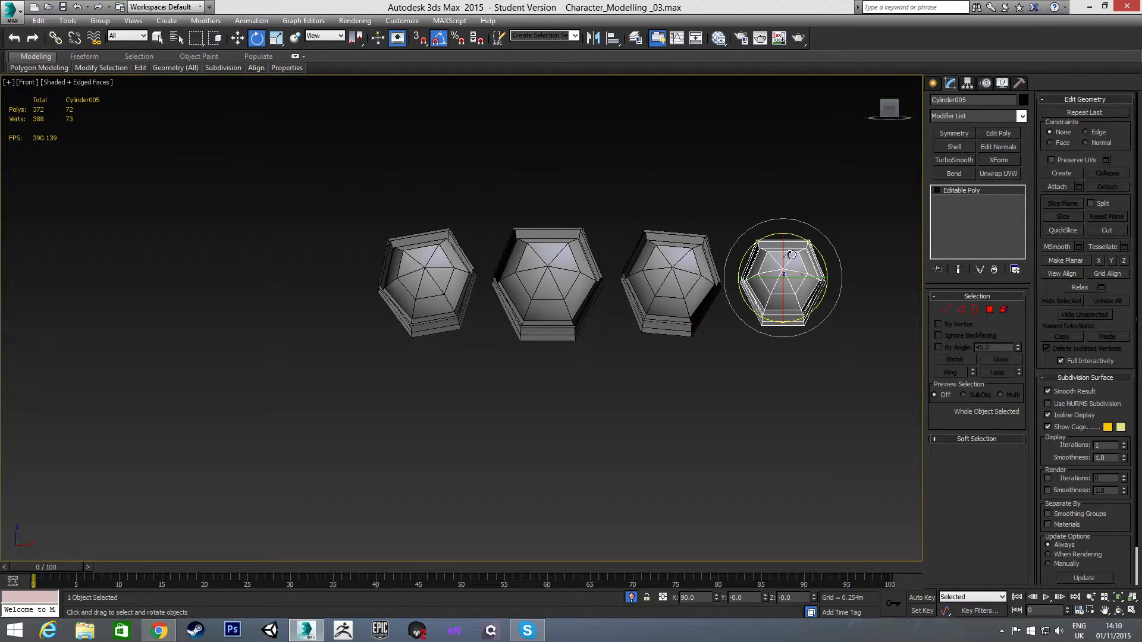
{"action": "left_click_drag", "start_coordinate": [811, 246], "coordinate": [818, 247]}
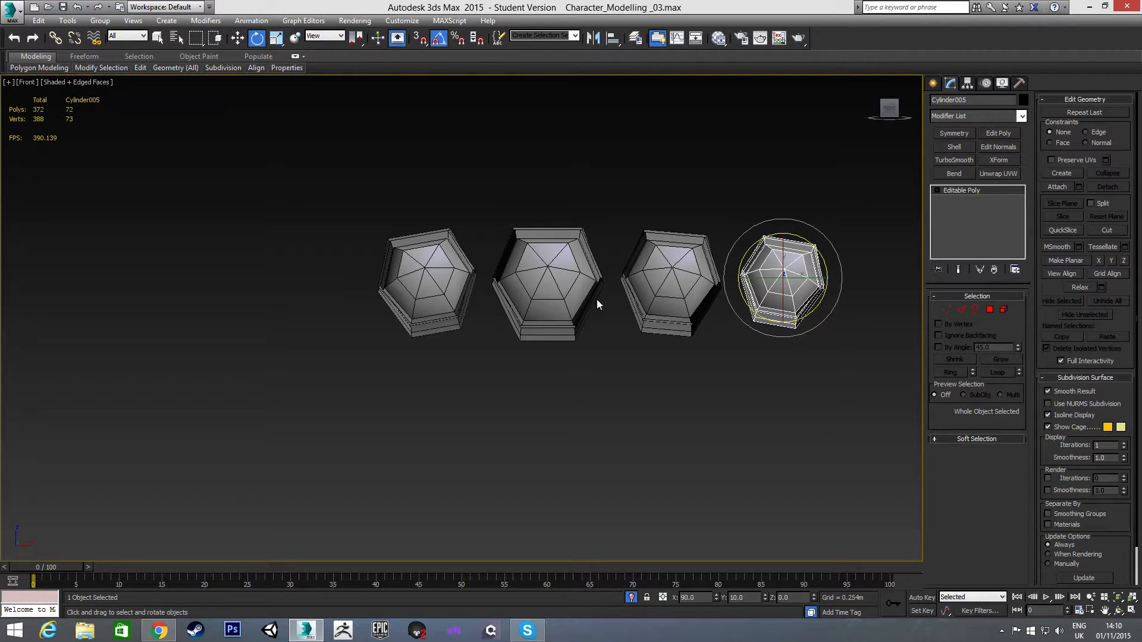
Lower the fourth finger 0.005 m, the third 0.002 m and the first about 0.003 m, then raise the third and fourth together 0.001 m
{"action": "key", "text": "w"}
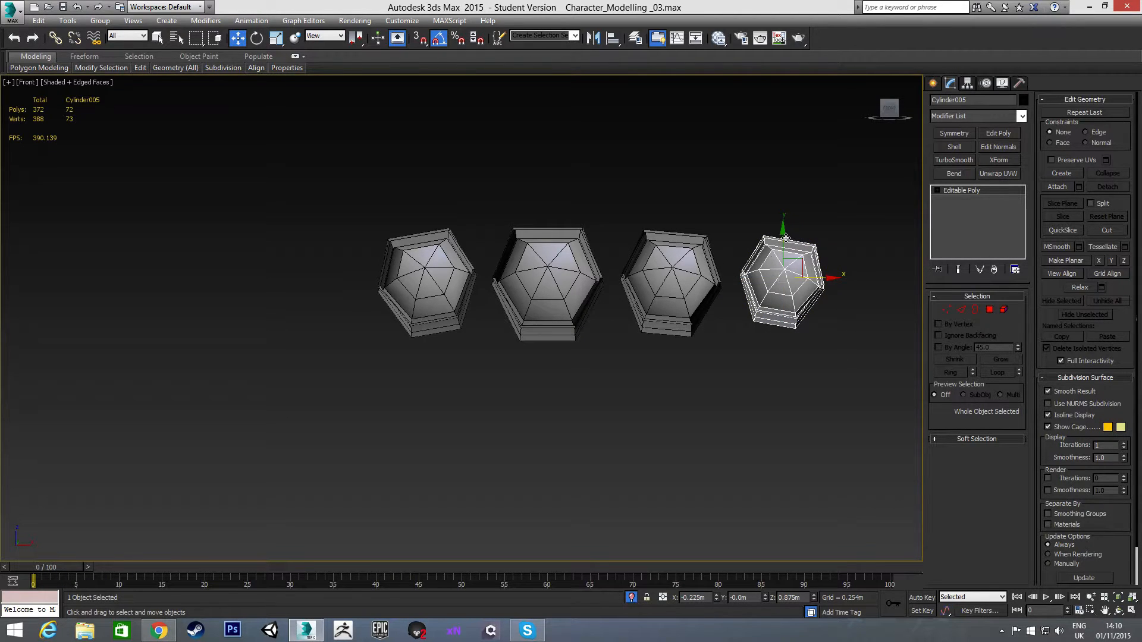
{"action": "left_click_drag", "start_coordinate": [786, 238], "coordinate": [786, 258]}
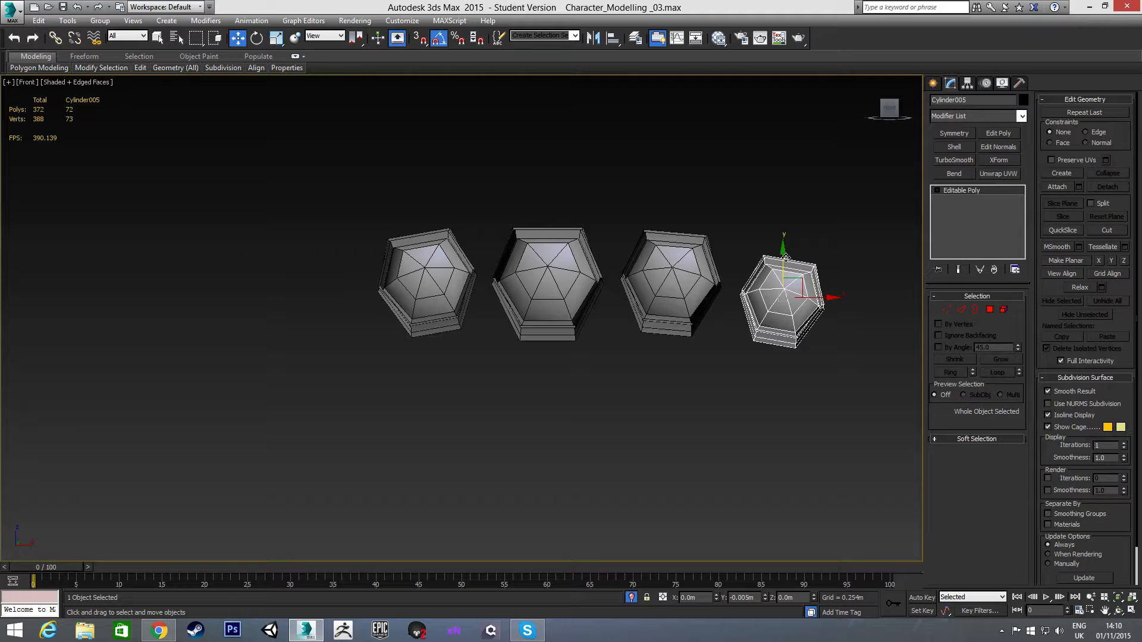
{"action": "left_click", "coordinate": [675, 245]}
{"action": "left_click_drag", "start_coordinate": [670, 242], "coordinate": [670, 249]}
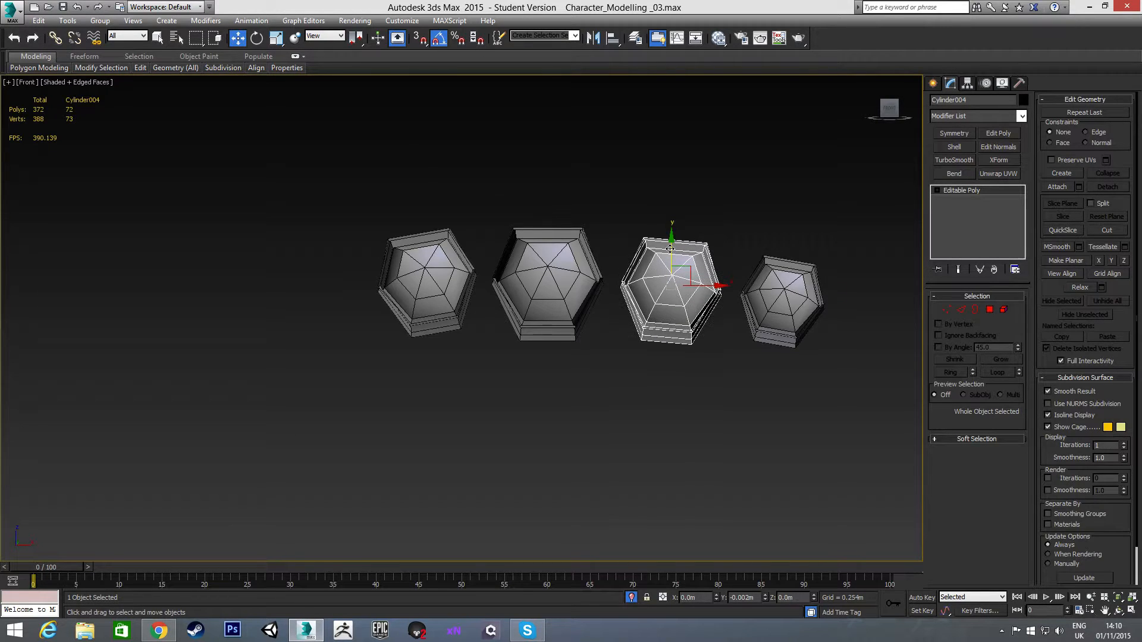
{"action": "left_click", "coordinate": [419, 261]}
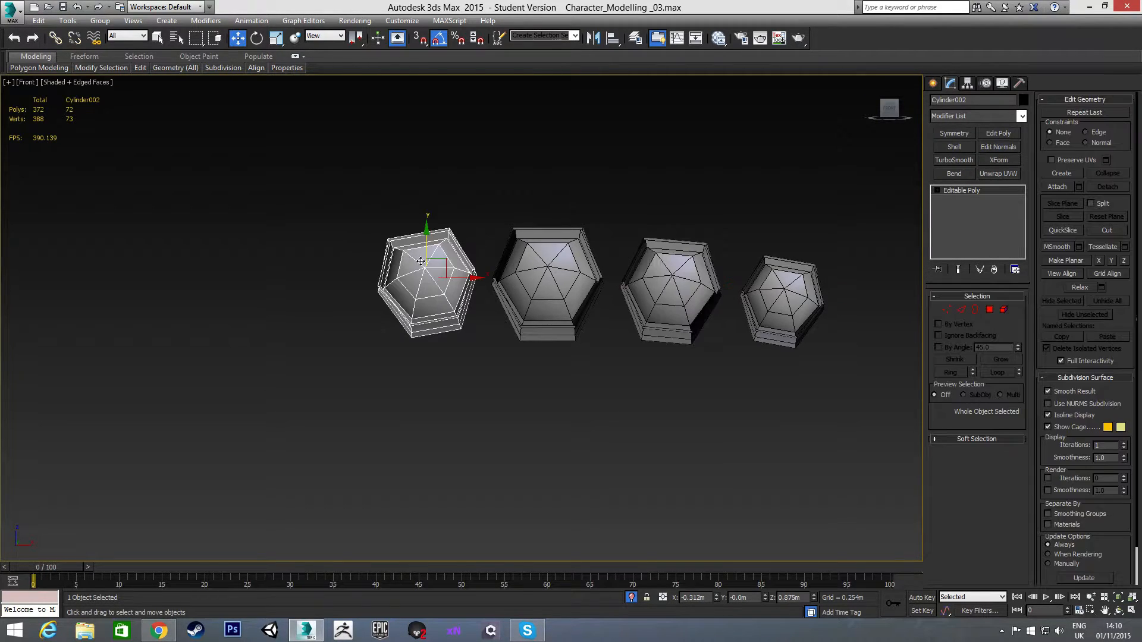
{"action": "left_click_drag", "start_coordinate": [424, 242], "coordinate": [426, 254]}
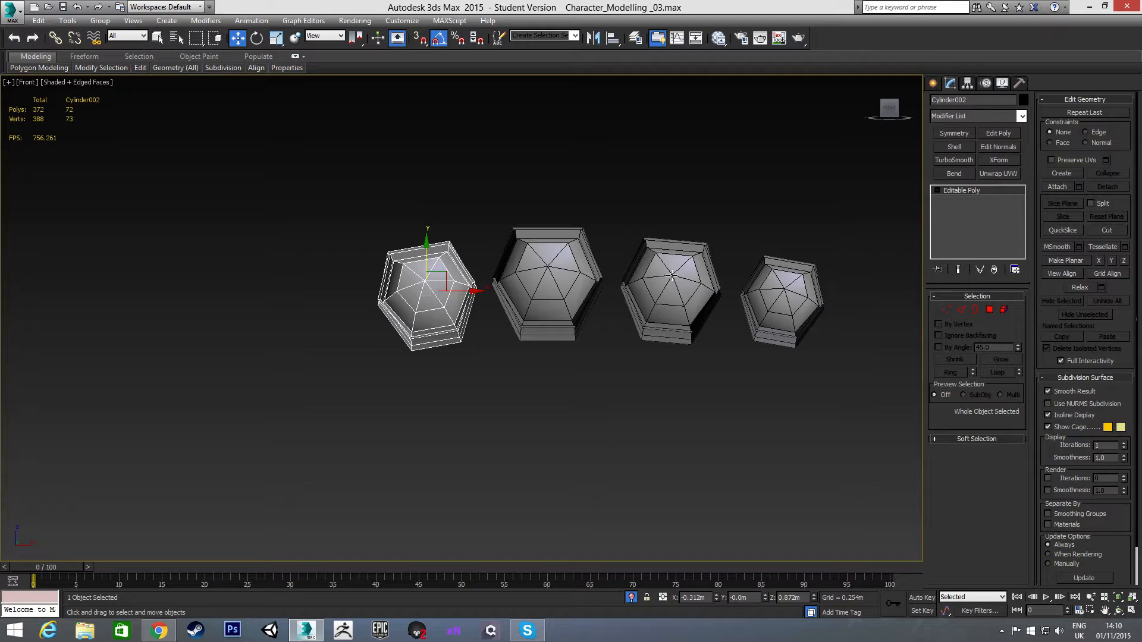
{"action": "left_click_drag", "start_coordinate": [666, 222], "coordinate": [725, 261]}
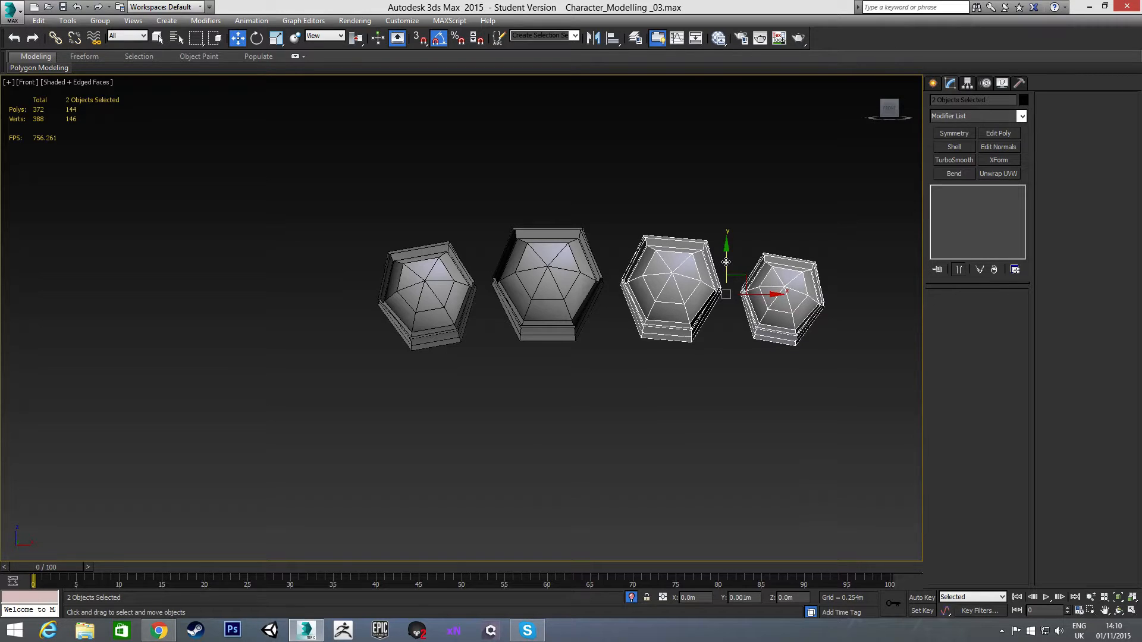
{"action": "left_click", "coordinate": [550, 344]}
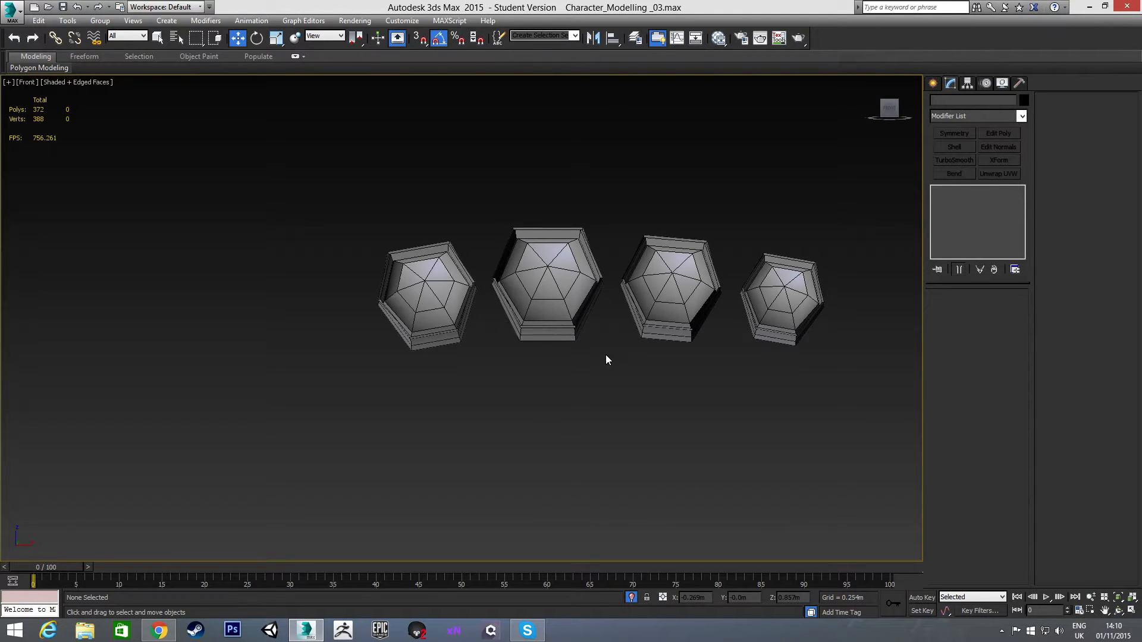
Fan the fingers outward in the top view by rotating the fourth, third and first fingers away from the second, the first by 5 degrees
{"action": "key", "text": "t"}
{"action": "middle_click_drag", "start_coordinate": [566, 345], "coordinate": [600, 327]}
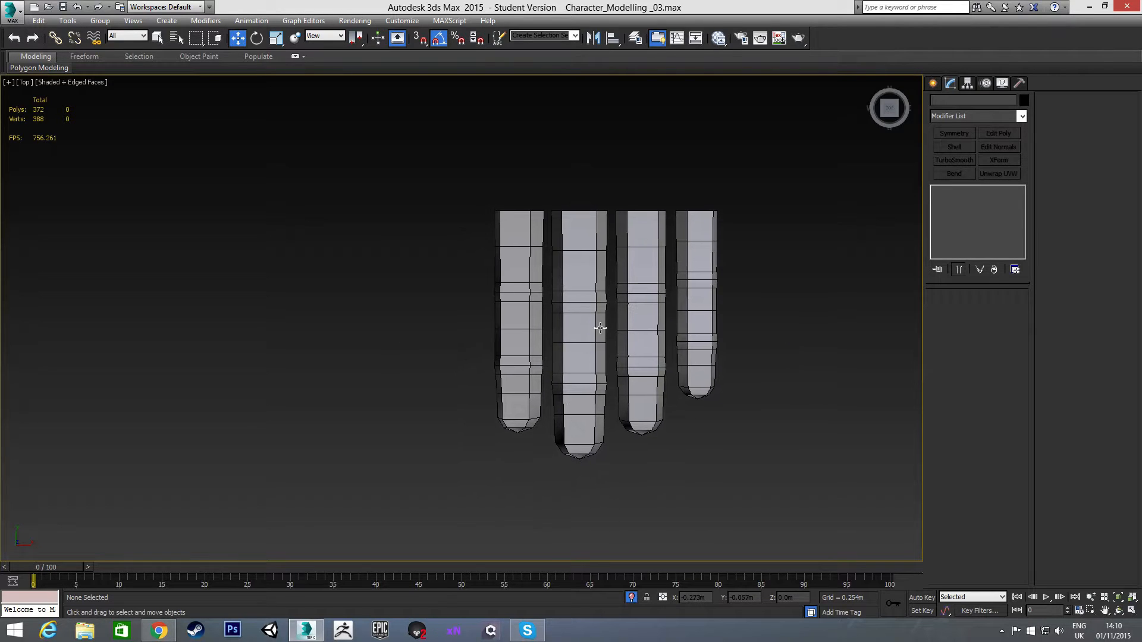
{"action": "scroll", "coordinate": [696, 241], "scroll_direction": "up", "scroll_amount": 2}
{"action": "left_click", "coordinate": [697, 240]}
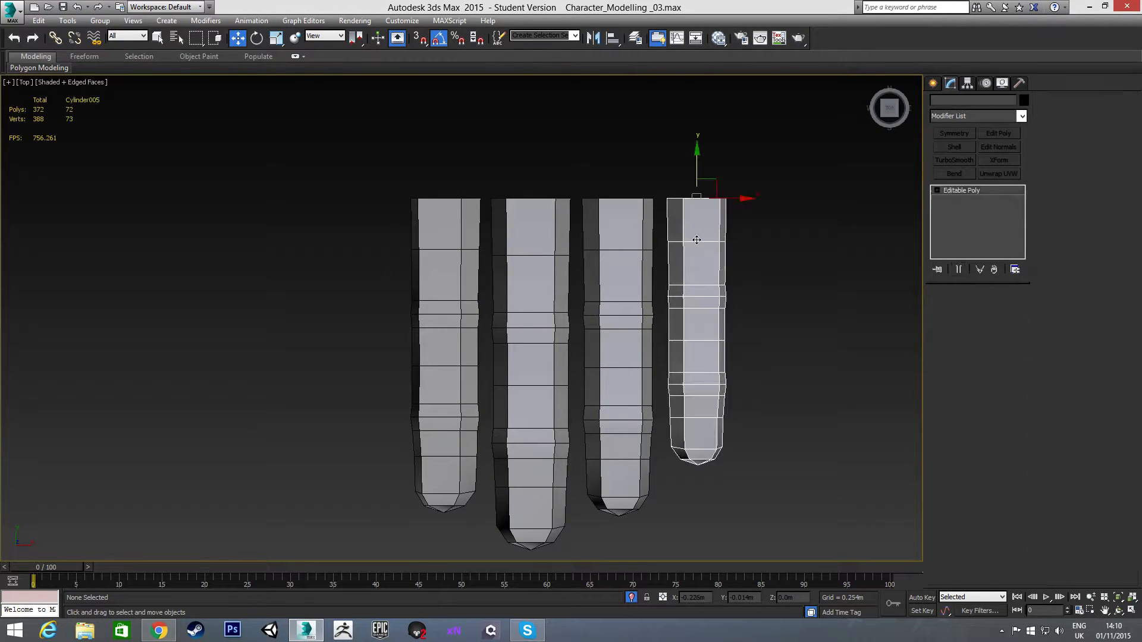
{"action": "key", "text": "e"}
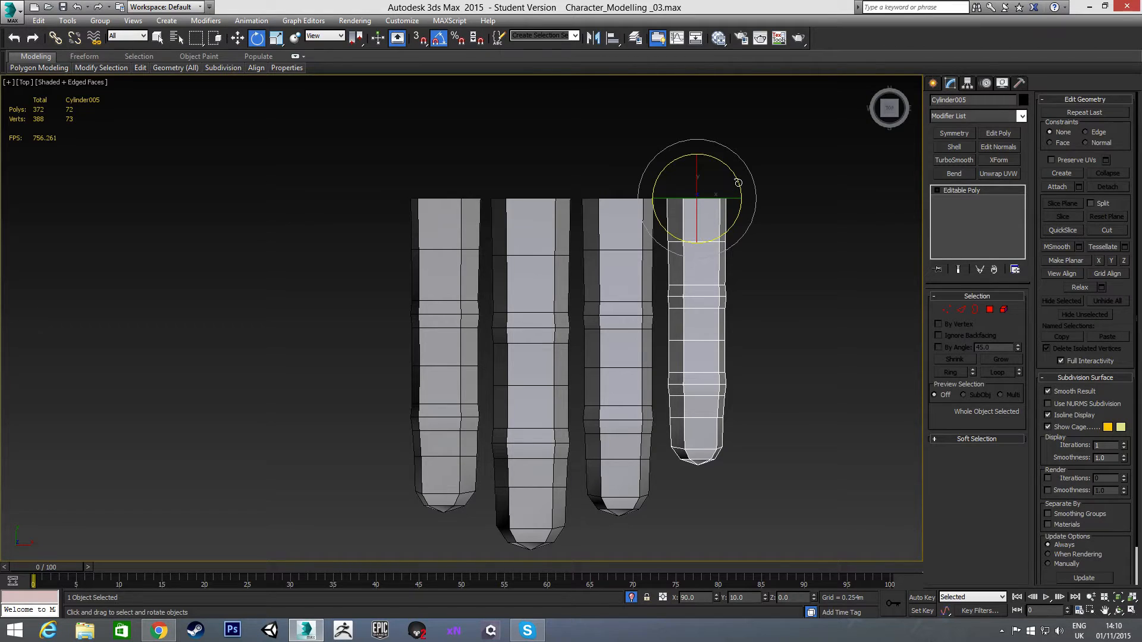
{"action": "left_click_drag", "start_coordinate": [738, 181], "coordinate": [740, 177]}
{"action": "left_click", "coordinate": [628, 253]}
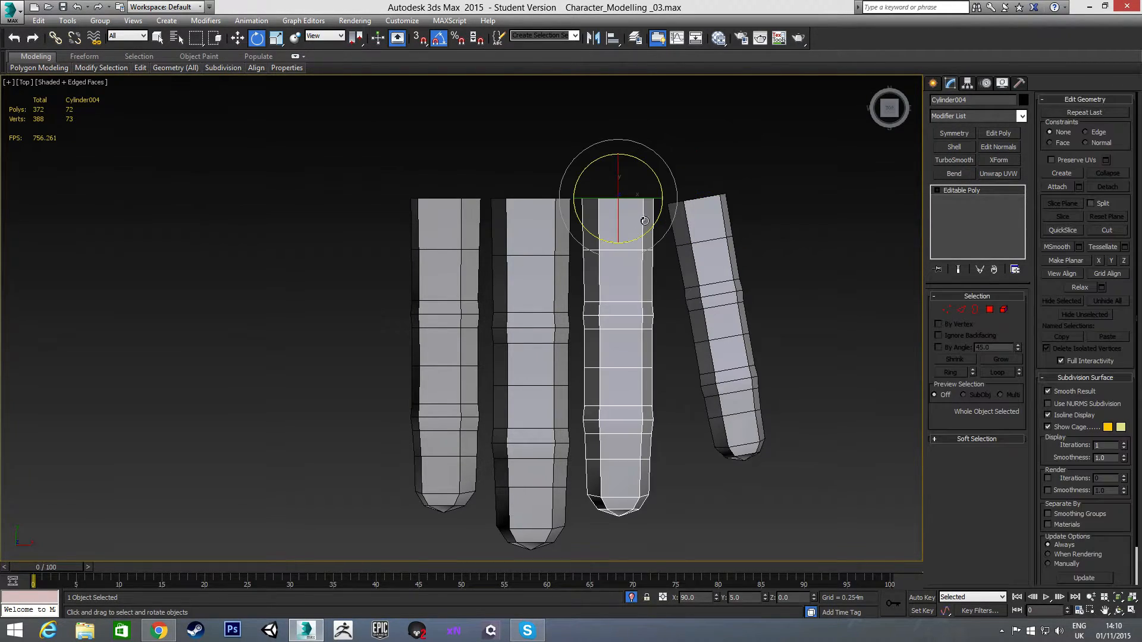
{"action": "left_click_drag", "start_coordinate": [658, 179], "coordinate": [657, 180]}
{"action": "left_click", "coordinate": [449, 267]}
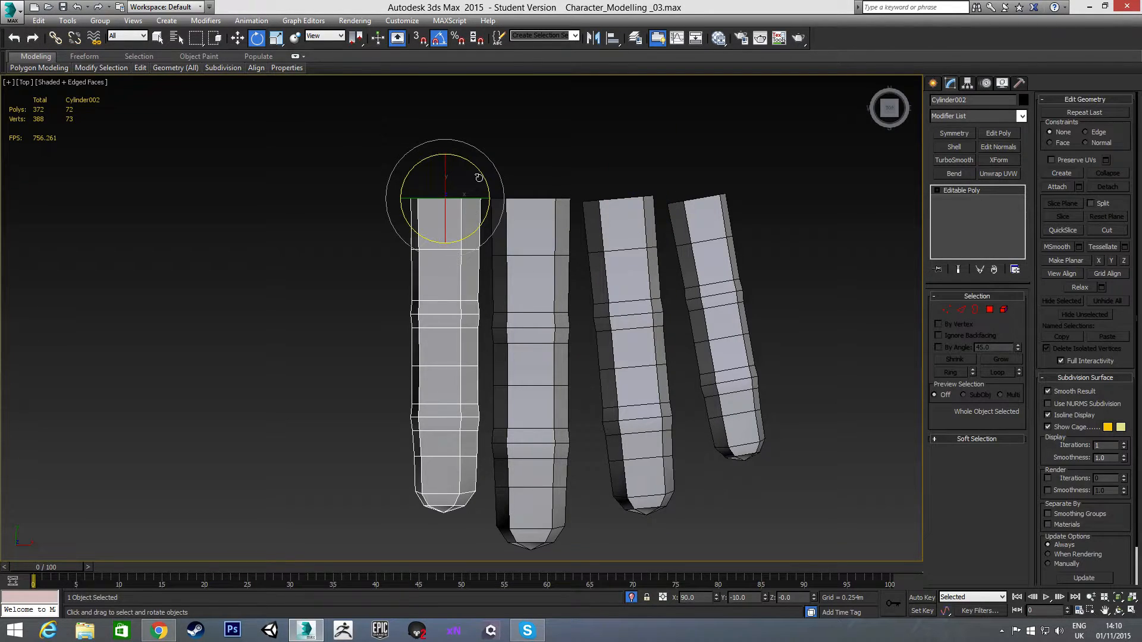
{"action": "left_click_drag", "start_coordinate": [482, 174], "coordinate": [481, 176]}
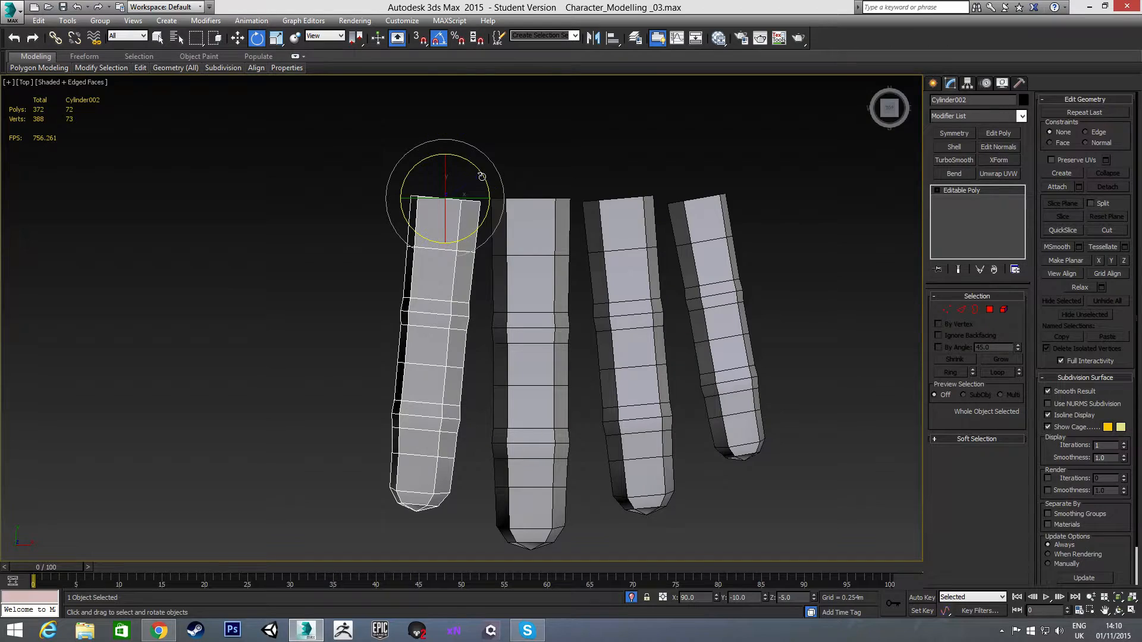
{"action": "left_click", "coordinate": [357, 304]}
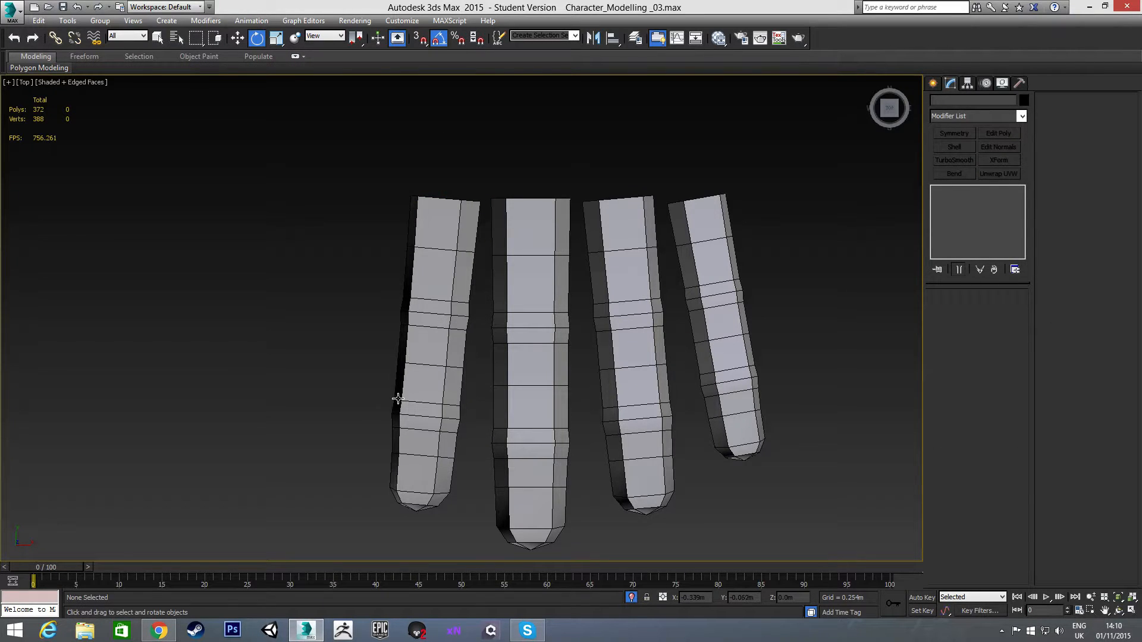
Shift the first and third fingers slightly back in the top view and closer to the second finger
{"action": "left_click", "coordinate": [469, 253]}
{"action": "key", "text": "w"}
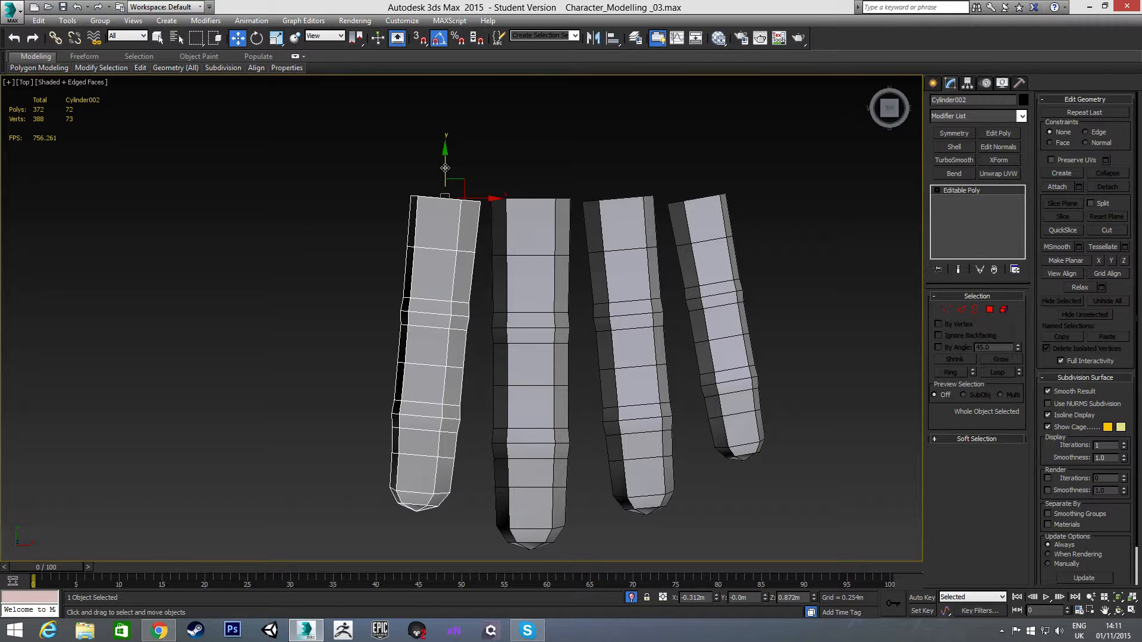
{"action": "left_click", "coordinate": [584, 180]}
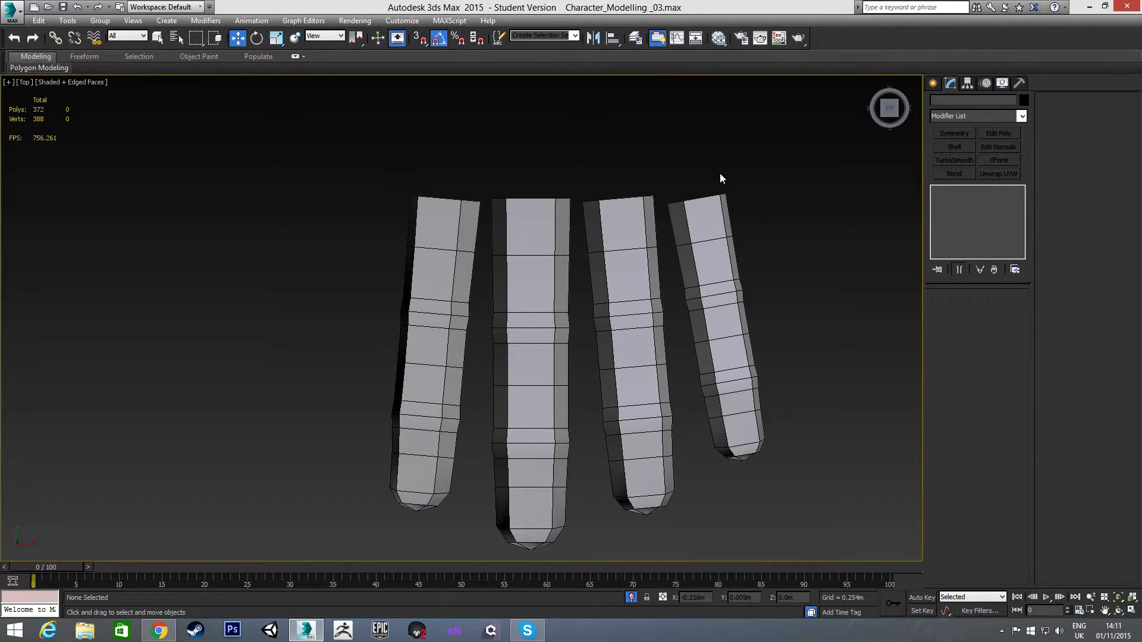
{"action": "left_click", "coordinate": [437, 249]}
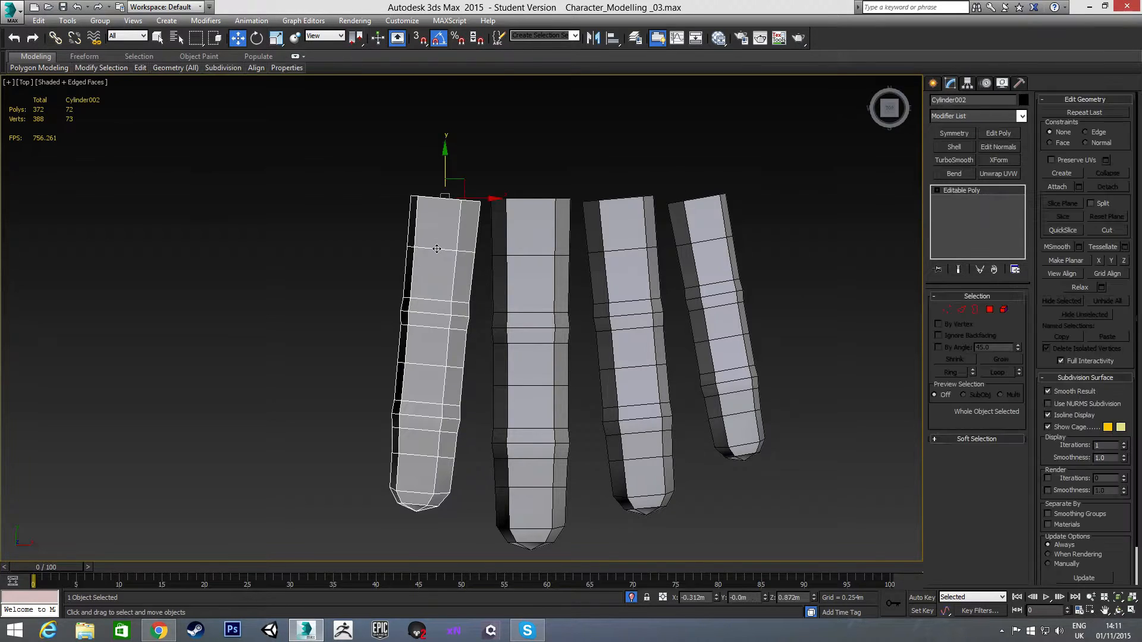
{"action": "left_click_drag", "start_coordinate": [447, 165], "coordinate": [476, 192]}
{"action": "left_click", "coordinate": [565, 178]}
{"action": "left_click", "coordinate": [616, 205]}
{"action": "left_click_drag", "start_coordinate": [616, 162], "coordinate": [645, 191]}
{"action": "left_click", "coordinate": [460, 218]}
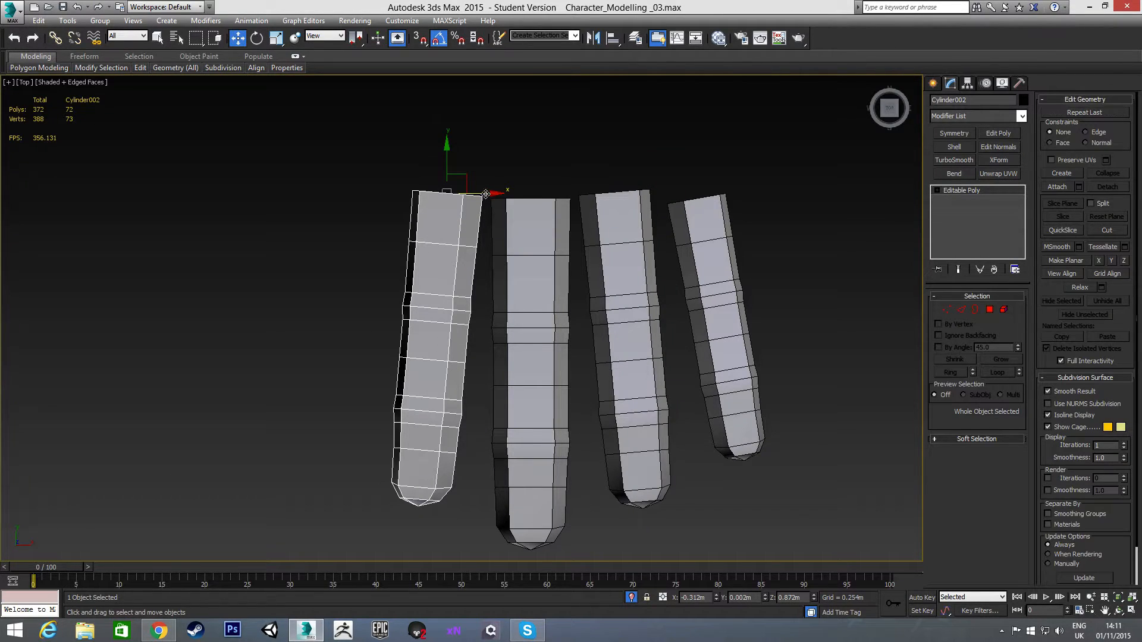
{"action": "left_click_drag", "start_coordinate": [484, 193], "coordinate": [487, 194]}
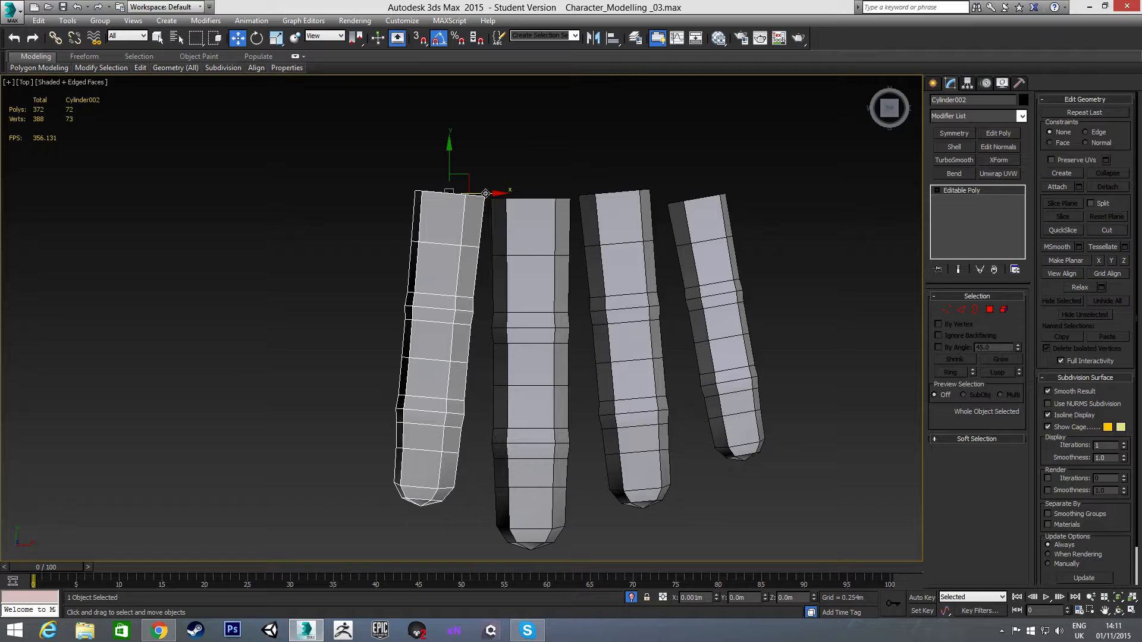
Move the fourth finger back in the top view and closer to the third finger
{"action": "left_click", "coordinate": [585, 179]}
{"action": "left_click", "coordinate": [685, 215]}
{"action": "left_click_drag", "start_coordinate": [697, 164], "coordinate": [695, 148]}
{"action": "left_click_drag", "start_coordinate": [730, 181], "coordinate": [686, 151]}
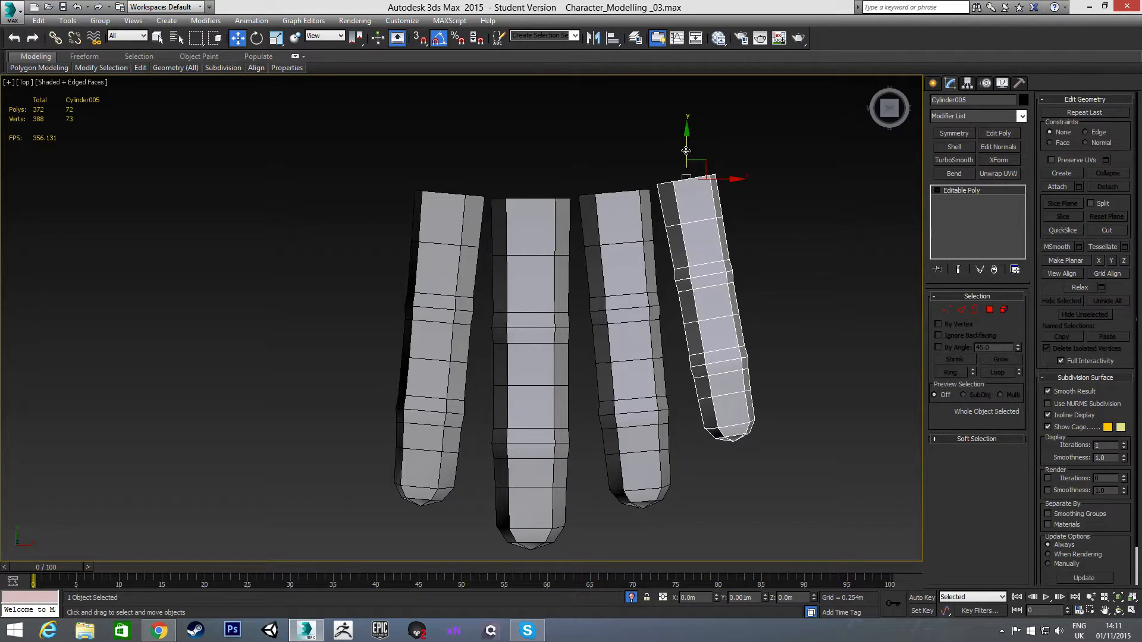
{"action": "left_click", "coordinate": [609, 166]}
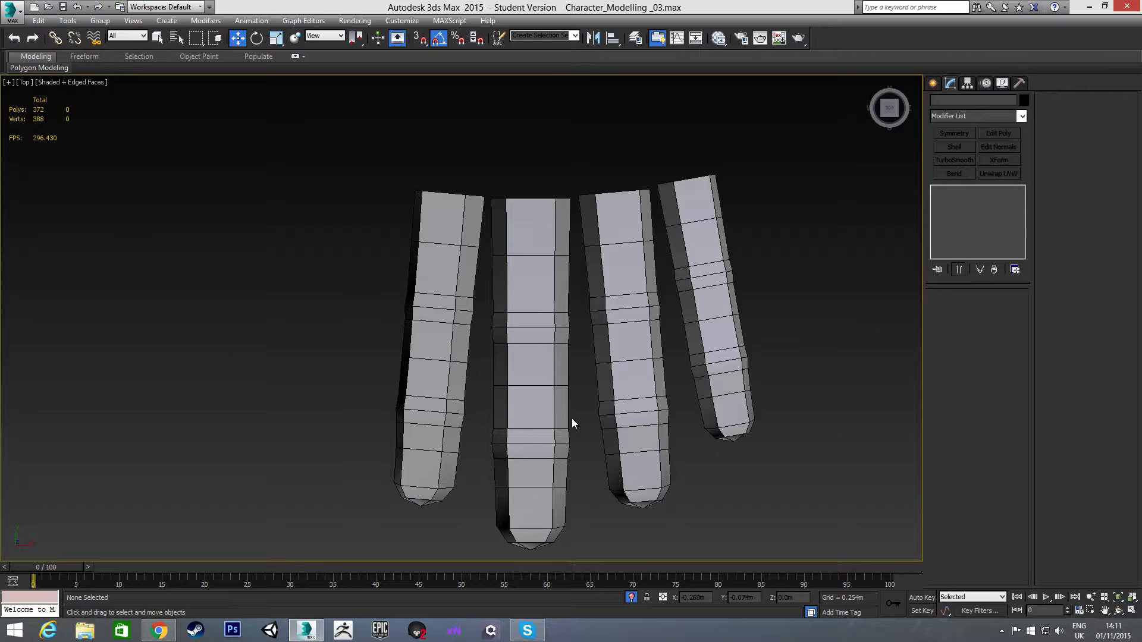
Duplicate the second finger along X as one independent copy placed beyond the first finger
{"action": "scroll", "coordinate": [574, 416], "scroll_direction": "down", "scroll_amount": 3}
{"action": "key", "text": "f"}
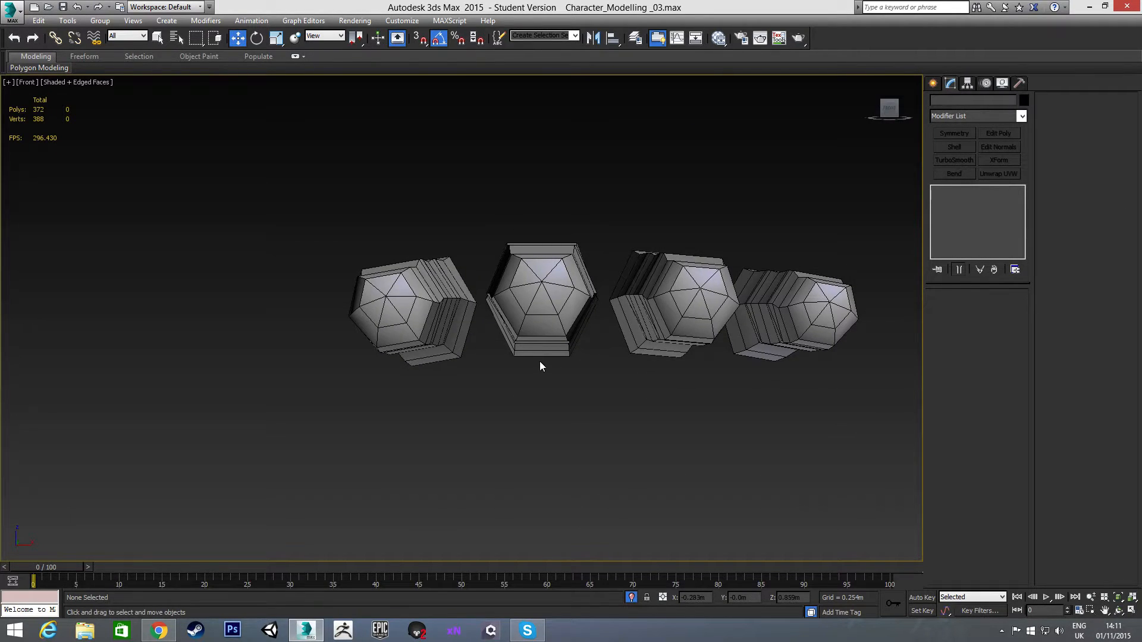
{"action": "key", "text": "p"}
{"action": "middle_click_drag", "start_coordinate": [540, 363], "coordinate": [461, 365], "text": "alt"}
{"action": "scroll", "coordinate": [494, 369], "scroll_direction": "down", "scroll_amount": 4}
{"action": "key", "text": "t"}
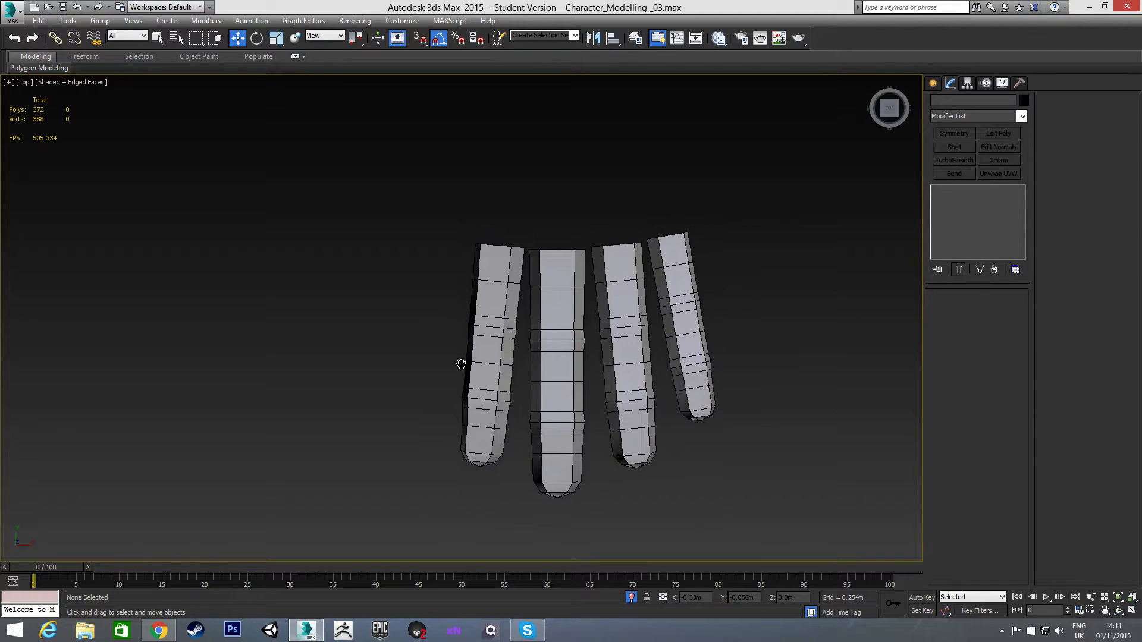
{"action": "left_click", "coordinate": [567, 292]}
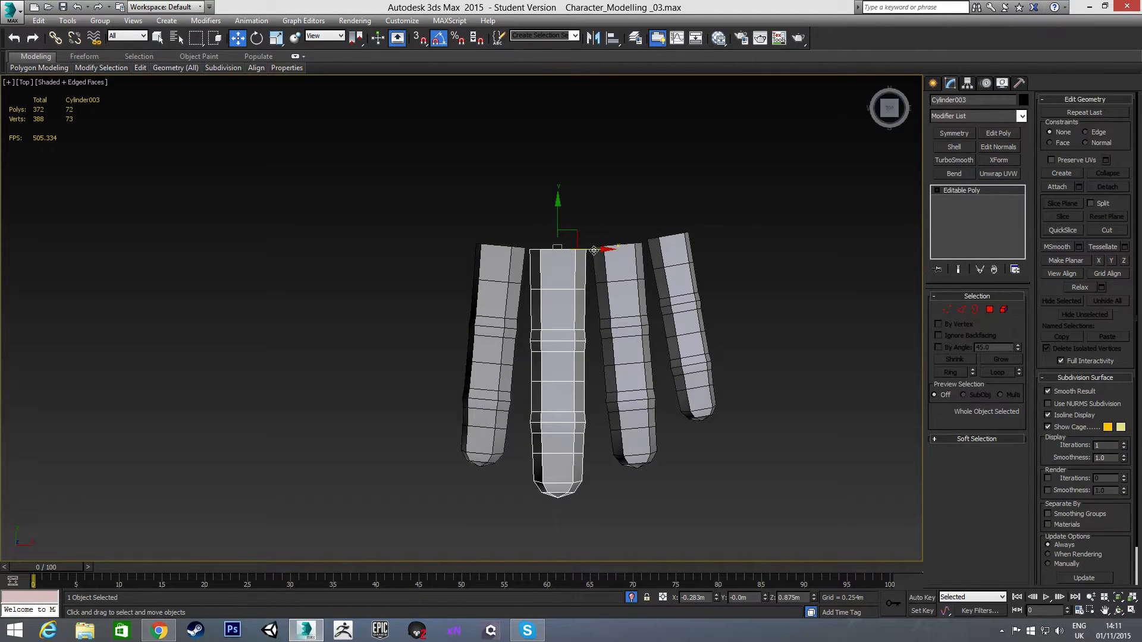
{"action": "left_click_drag", "start_coordinate": [593, 249], "coordinate": [419, 263], "text": "shift"}
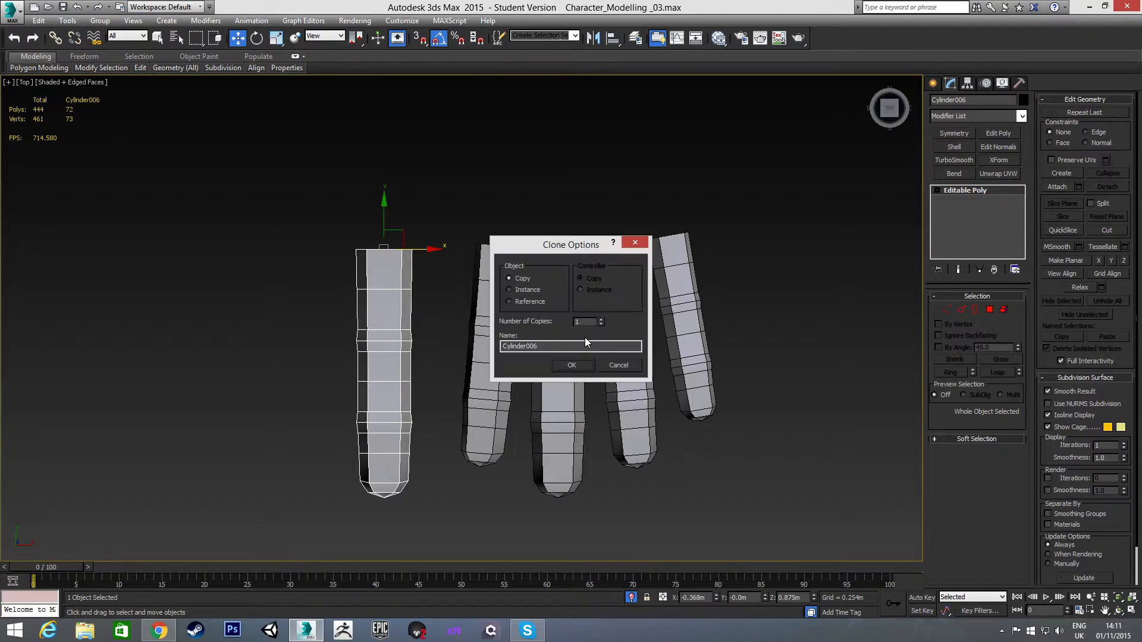
{"action": "left_click", "coordinate": [571, 365]}
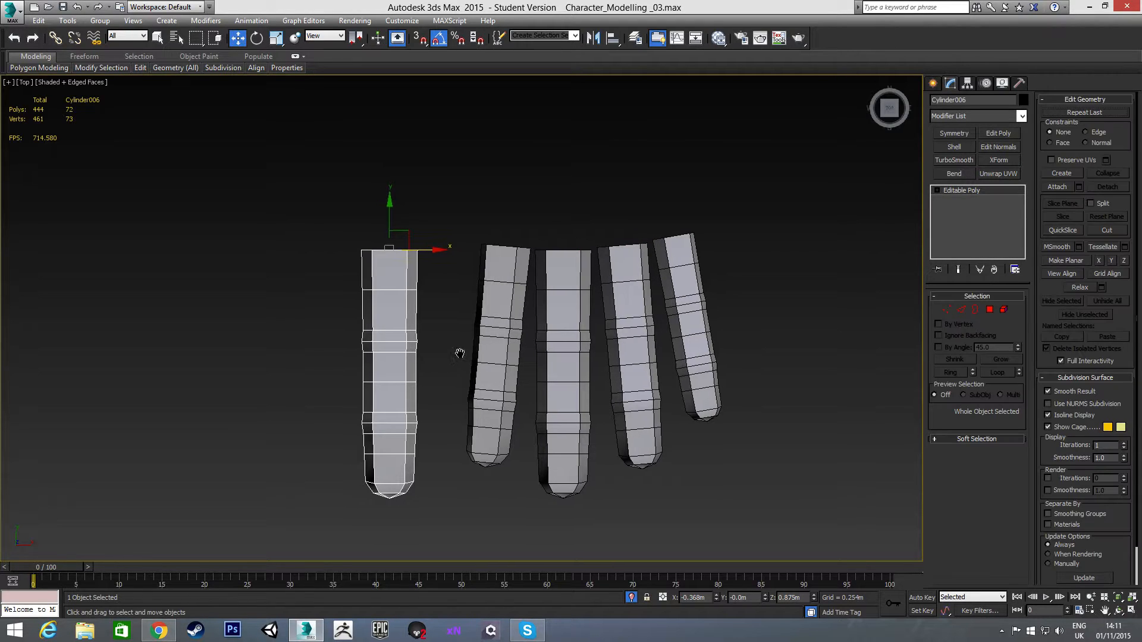
Delete the copied finger's base polygons up to the middle of its first knuckle
{"action": "middle_click_drag", "start_coordinate": [448, 358], "coordinate": [507, 326]}
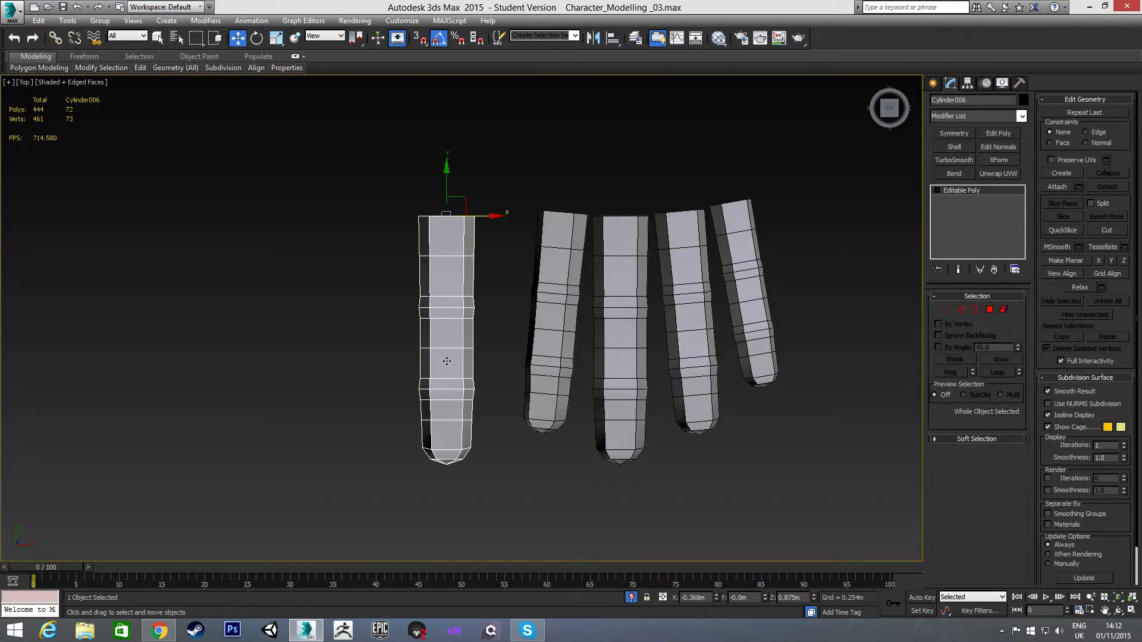
{"action": "key", "text": "4"}
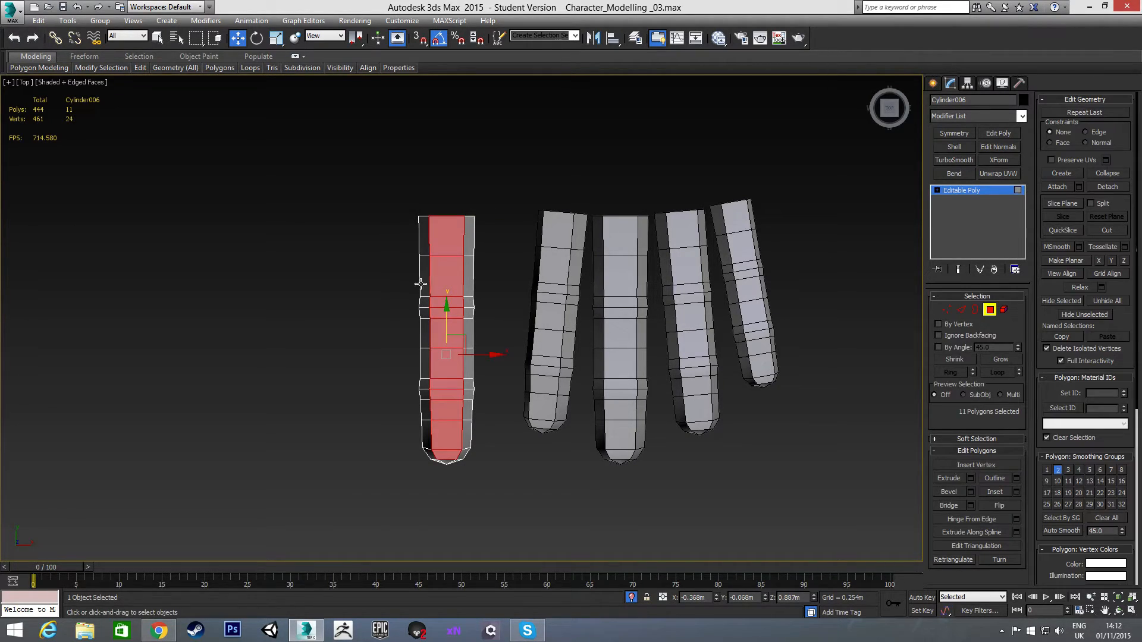
{"action": "left_click", "coordinate": [496, 271]}
{"action": "key", "text": "l"}
{"action": "scroll", "coordinate": [514, 287], "scroll_direction": "up", "scroll_amount": 2}
{"action": "scroll", "coordinate": [487, 296], "scroll_direction": "down", "scroll_amount": 2}
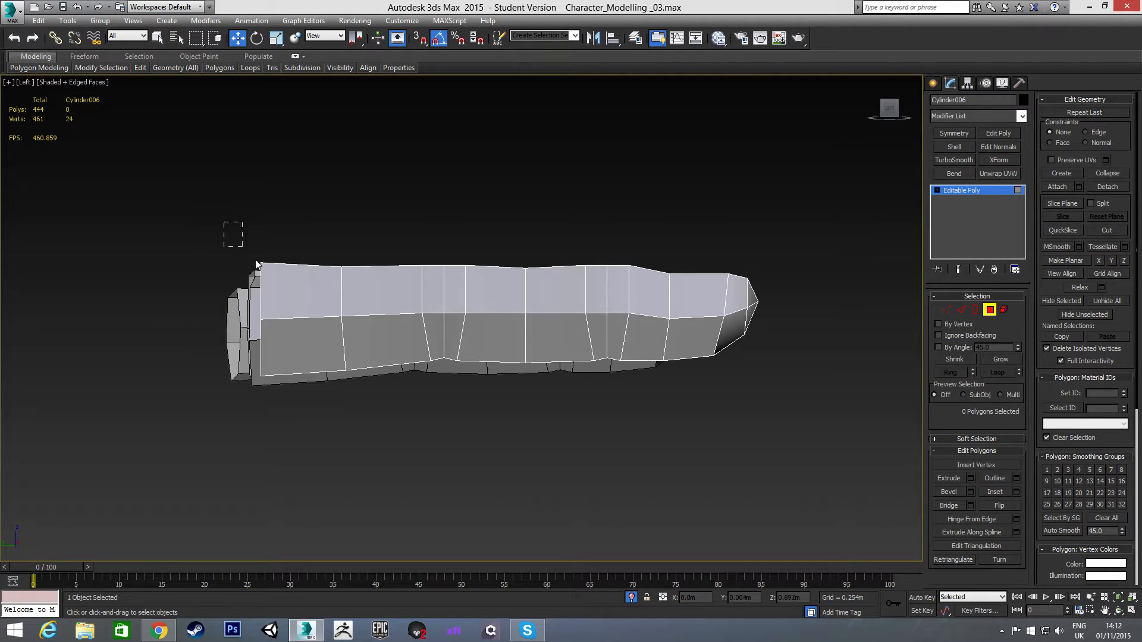
{"action": "left_click_drag", "start_coordinate": [435, 397], "coordinate": [435, 396]}
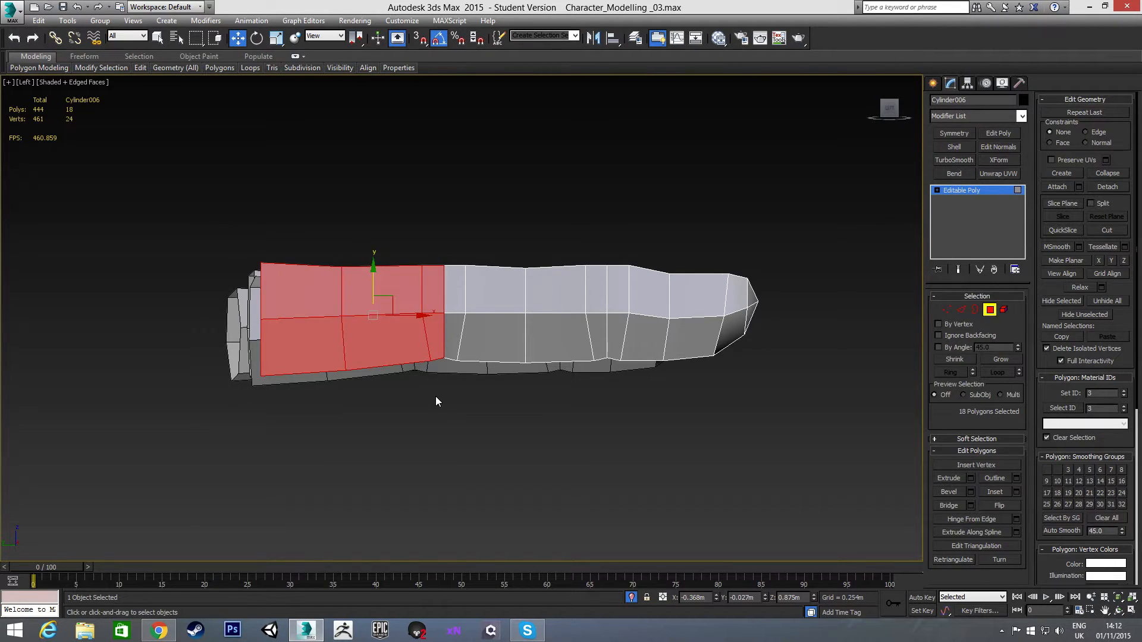
{"action": "key", "text": "Delete"}
Remove the edge loop nearest the copied finger's open end, including its vertices
{"action": "key", "text": "2"}
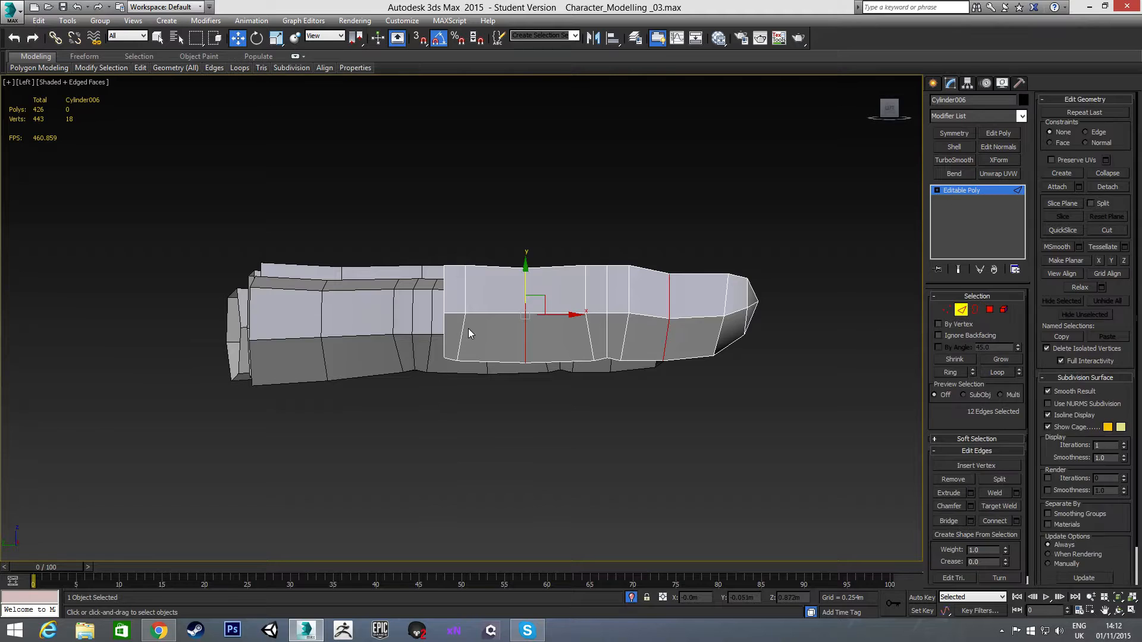
{"action": "double_click", "coordinate": [465, 329]}
{"action": "key", "text": "ctrl+BackSpace"}
Lower the two underside vertices at the copied finger's open end by 0.002 m in the left view
{"action": "key", "text": "1"}
{"action": "left_click_drag", "start_coordinate": [427, 348], "coordinate": [458, 375]}
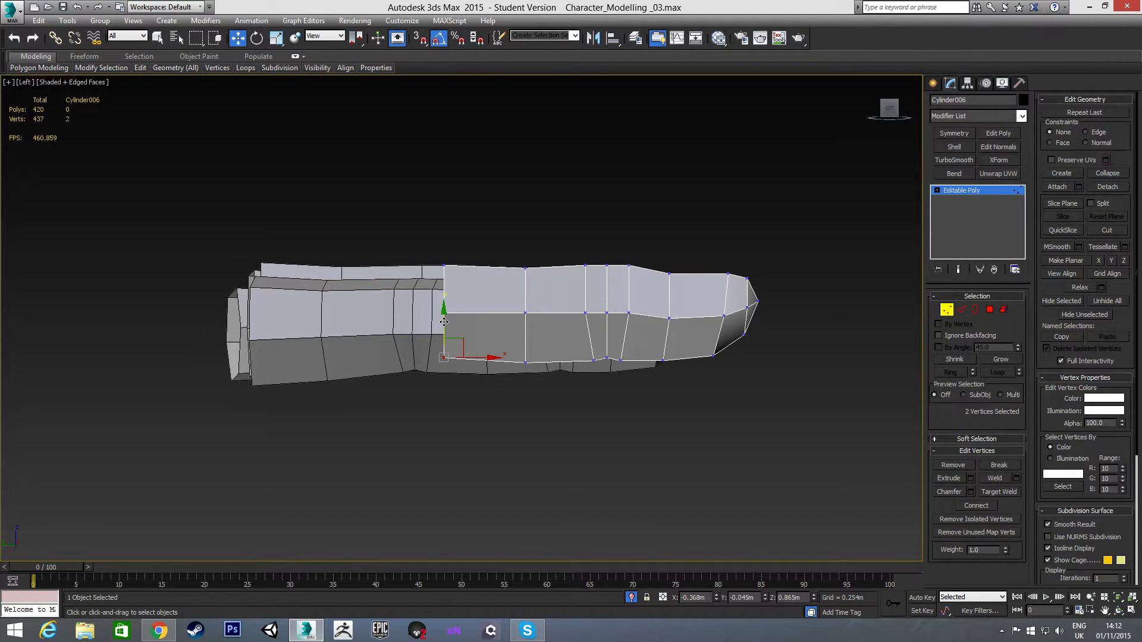
{"action": "left_click_drag", "start_coordinate": [444, 322], "coordinate": [444, 332]}
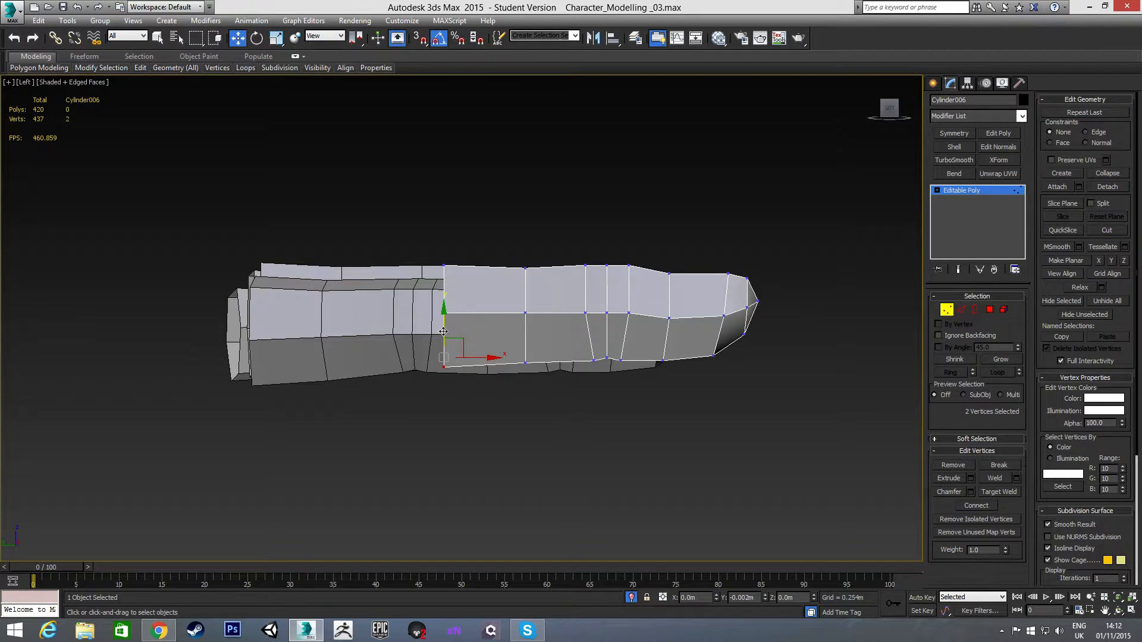
Remove the edge loop midway along the copied finger's base segment, including its vertices
{"action": "key", "text": "2"}
{"action": "double_click", "coordinate": [527, 331]}
{"action": "key", "text": "ctrl+BackSpace"}
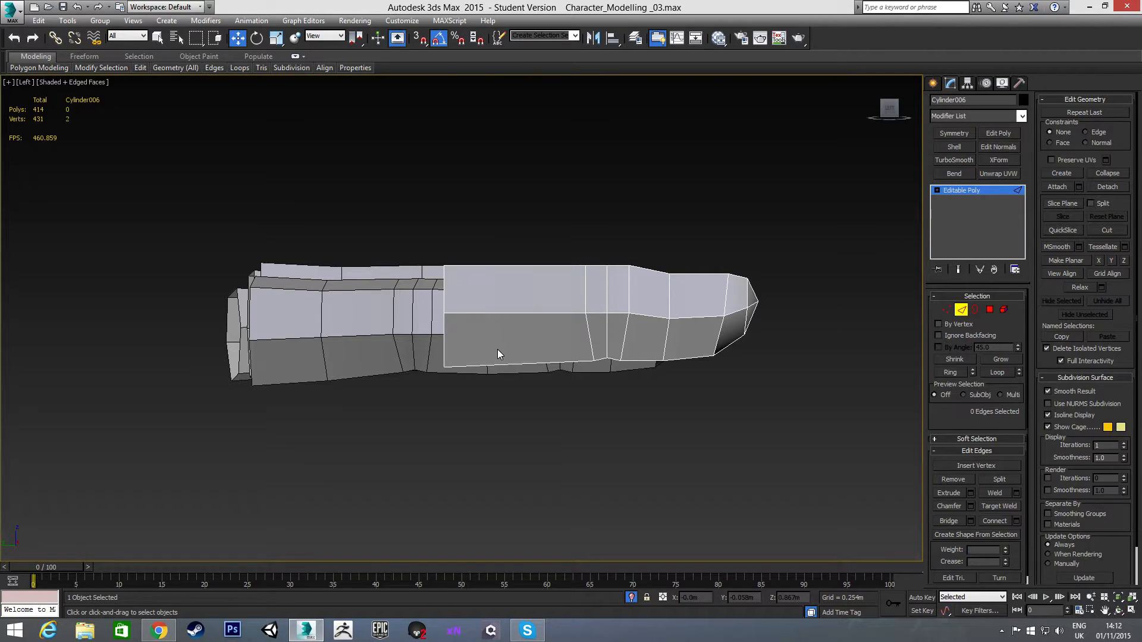
Select the edge loop around the copied finger's open end, convert it to vertices and scale them up slightly and uniformly
{"action": "middle_click_drag", "start_coordinate": [470, 314], "coordinate": [418, 352], "text": "alt"}
{"action": "double_click", "coordinate": [493, 214]}
{"action": "middle_click_drag", "start_coordinate": [488, 305], "coordinate": [464, 321], "text": "alt"}
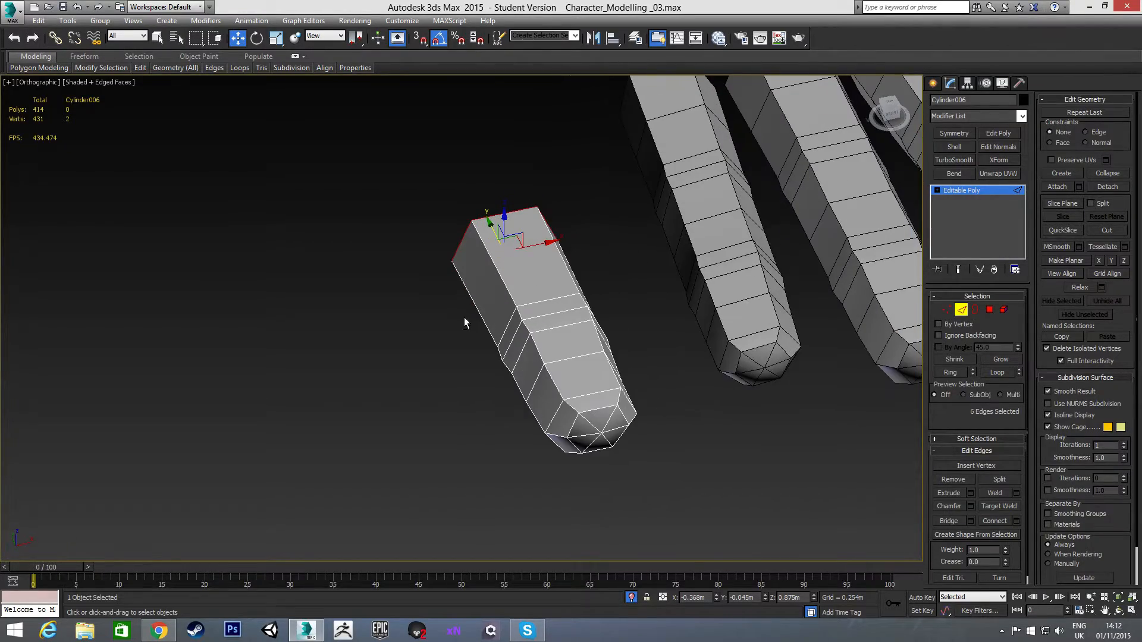
{"action": "left_click", "coordinate": [946, 309], "text": "ctrl"}
{"action": "middle_click_drag", "start_coordinate": [595, 344], "coordinate": [640, 326], "text": "alt"}
{"action": "key", "text": "r"}
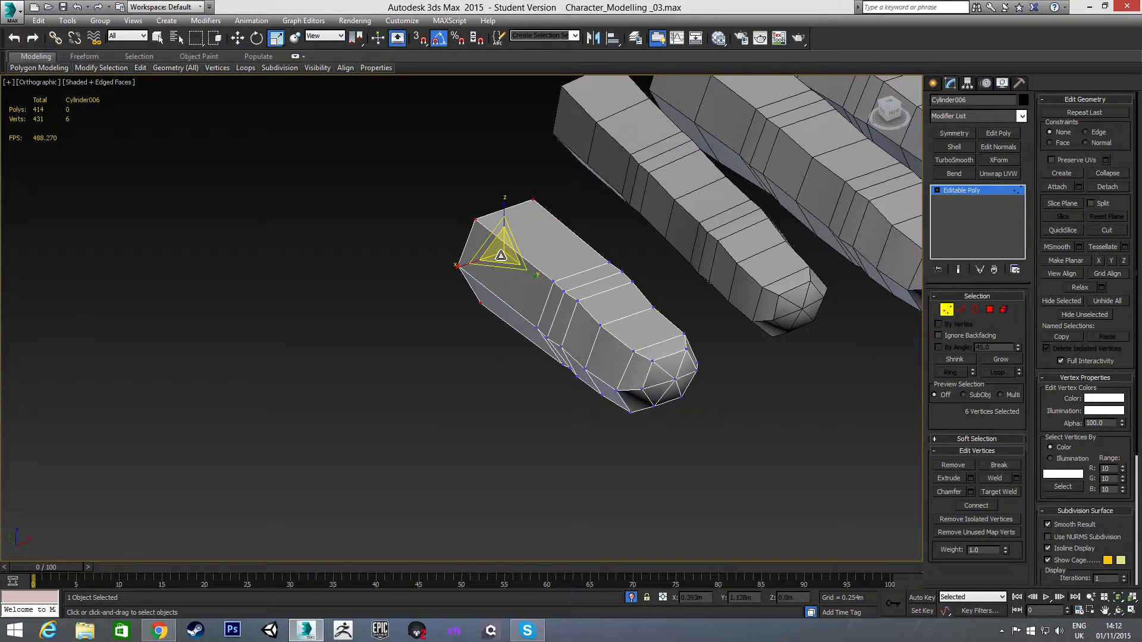
{"action": "left_click_drag", "start_coordinate": [501, 255], "coordinate": [502, 249]}
{"action": "middle_click_drag", "start_coordinate": [497, 282], "coordinate": [455, 333], "text": "alt"}
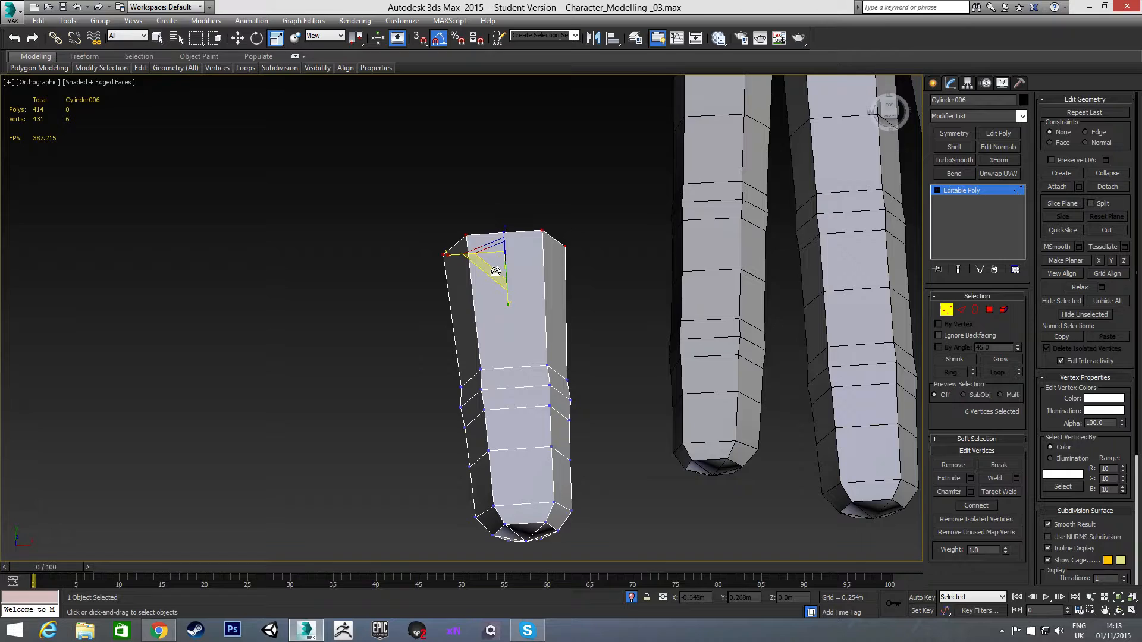
Connect the lengthwise edges of the copied finger's base segment with one new edge loop, using pinch 0 and slide 0
{"action": "middle_click_drag", "start_coordinate": [469, 336], "coordinate": [568, 161], "text": "alt"}
{"action": "key", "text": "2"}
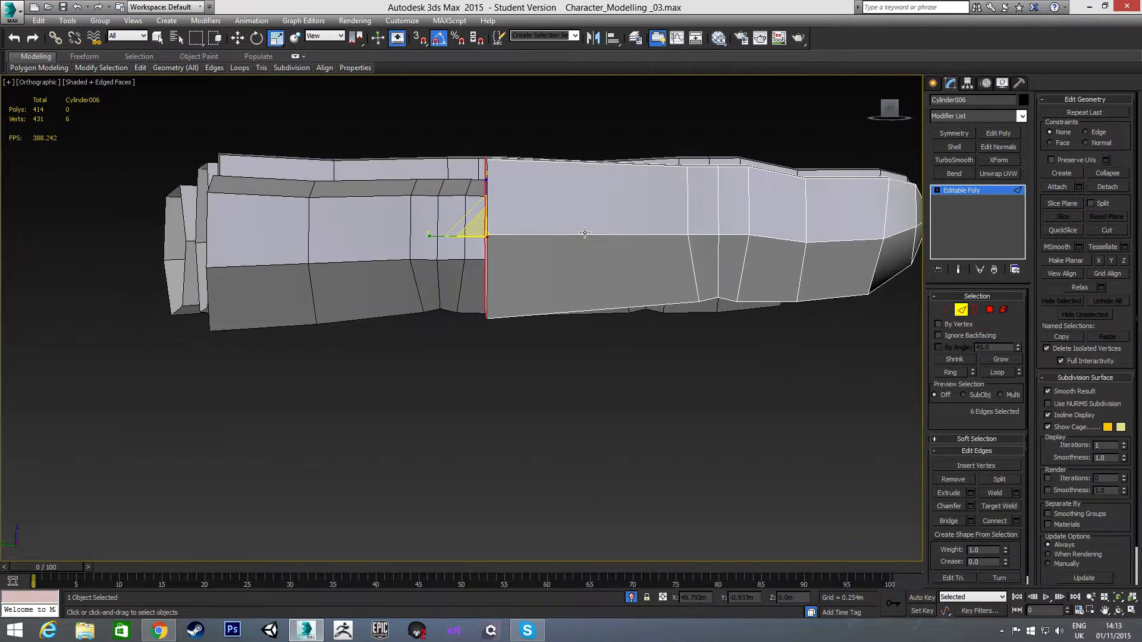
{"action": "left_click_drag", "start_coordinate": [597, 239], "coordinate": [611, 355]}
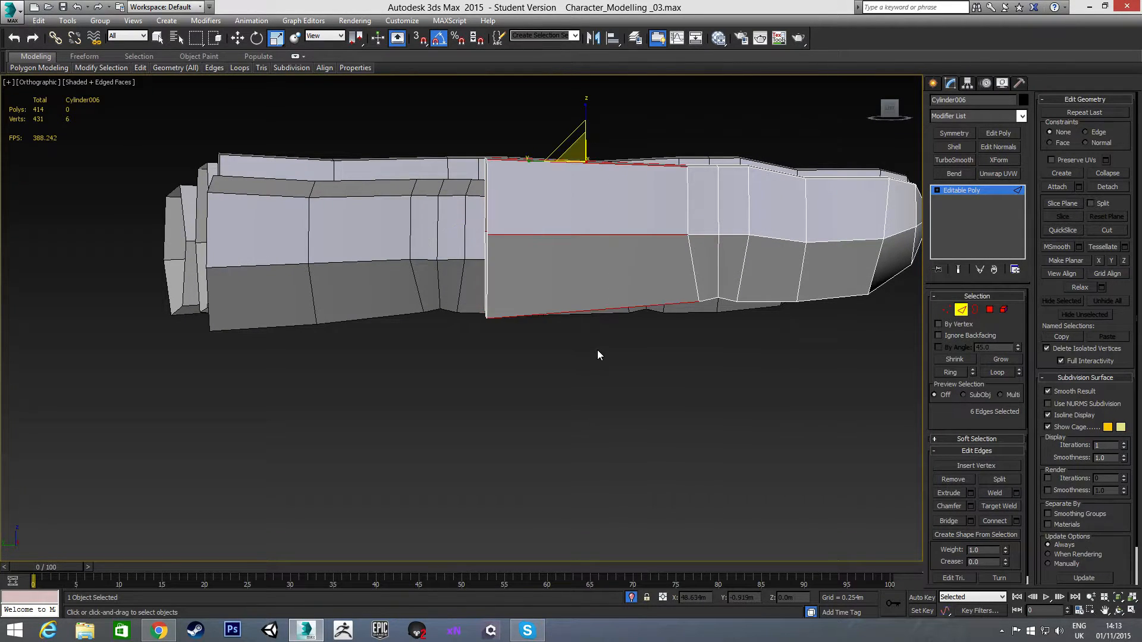
{"action": "right_click", "coordinate": [597, 350]}
{"action": "left_click", "coordinate": [488, 388]}
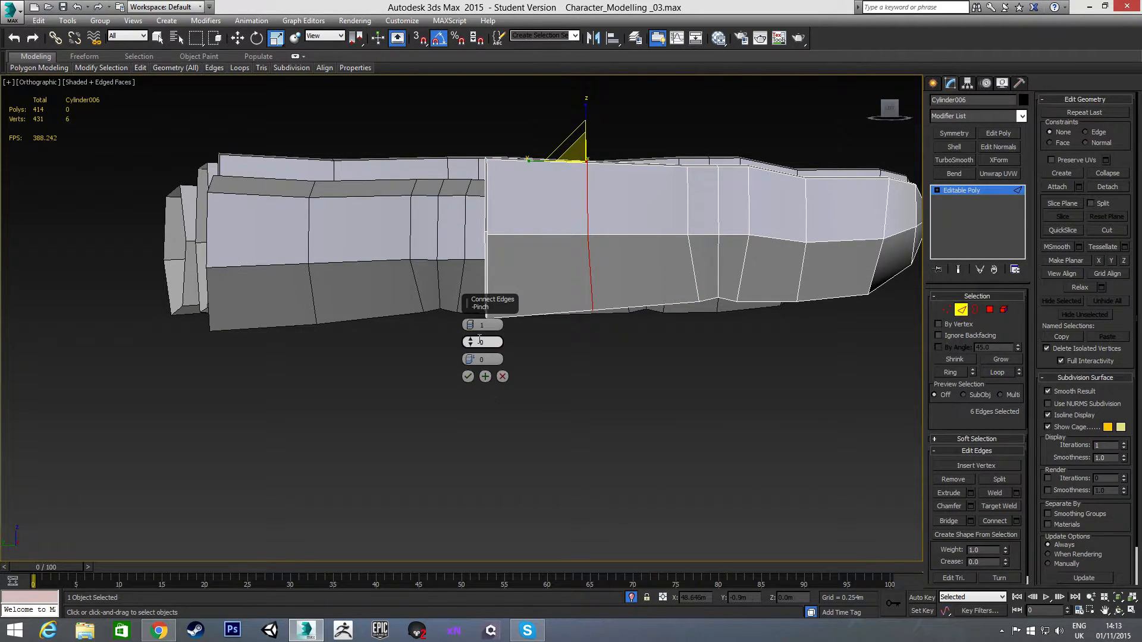
{"action": "left_click", "coordinate": [467, 376]}
Lower the two topside vertices of the base segment's new edge loop by 0.001 m in the left view
{"action": "key", "text": "l"}
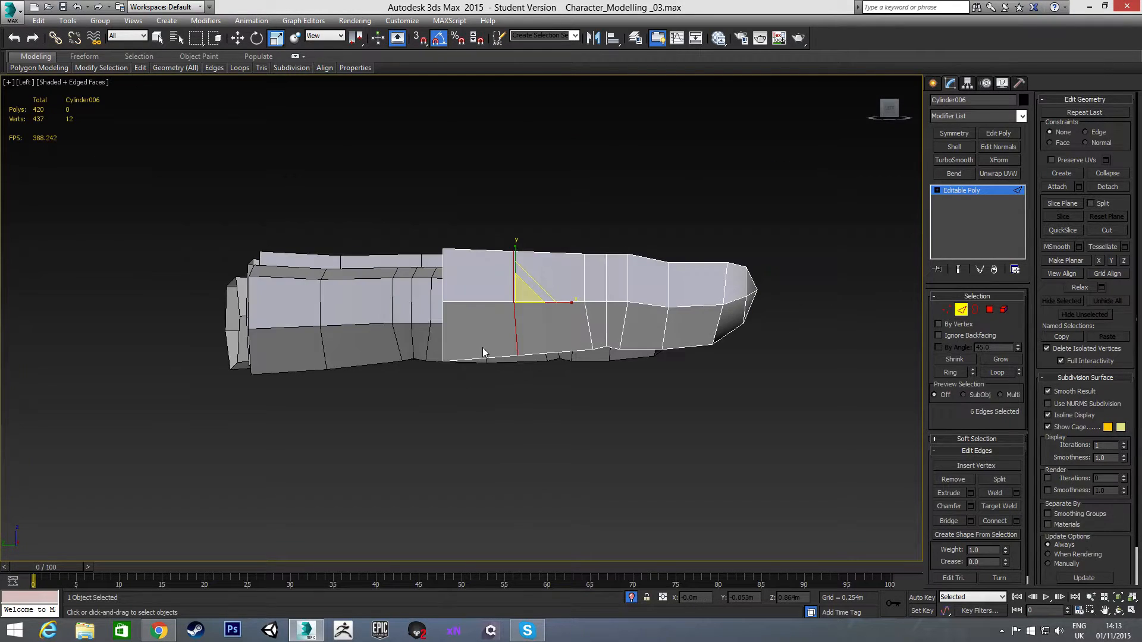
{"action": "key", "text": "1"}
{"action": "left_click_drag", "start_coordinate": [578, 208], "coordinate": [577, 207]}
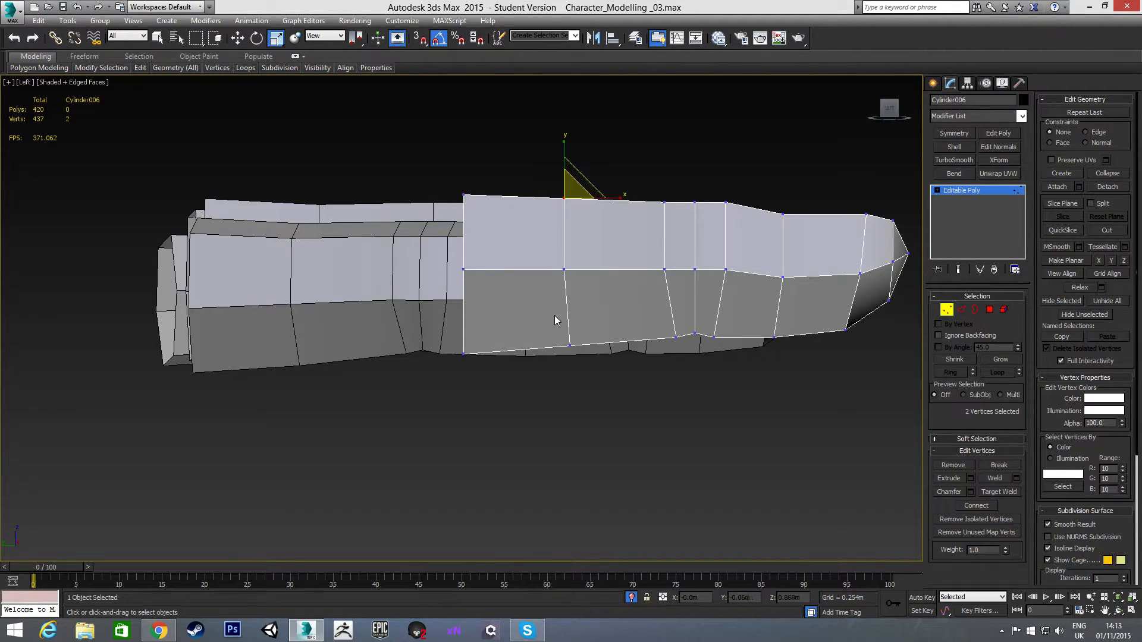
{"action": "key", "text": "w"}
{"action": "left_click_drag", "start_coordinate": [563, 163], "coordinate": [563, 170]}
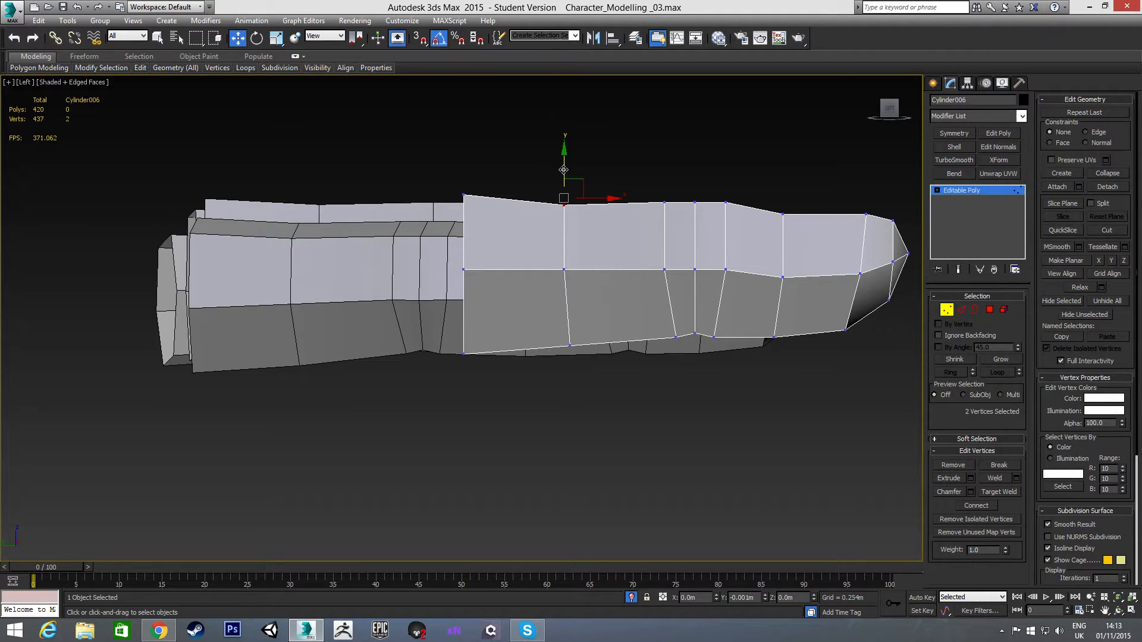
{"action": "left_click_drag", "start_coordinate": [580, 356], "coordinate": [562, 336]}
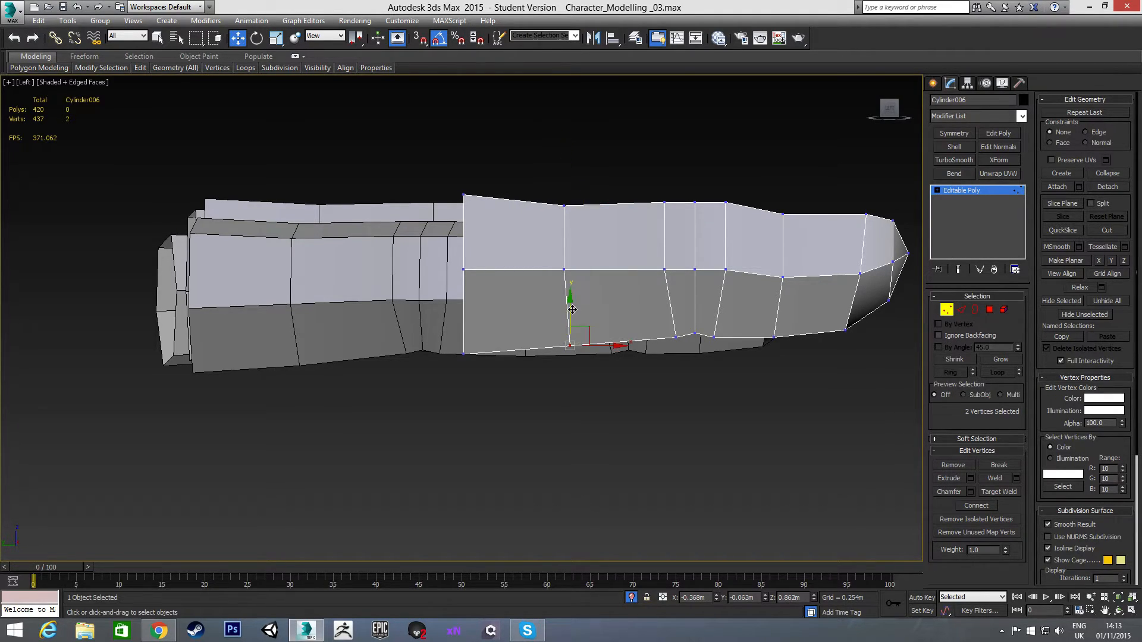
{"action": "left_click", "coordinate": [575, 405]}
{"action": "middle_click_drag", "start_coordinate": [578, 384], "coordinate": [515, 384], "text": "alt"}
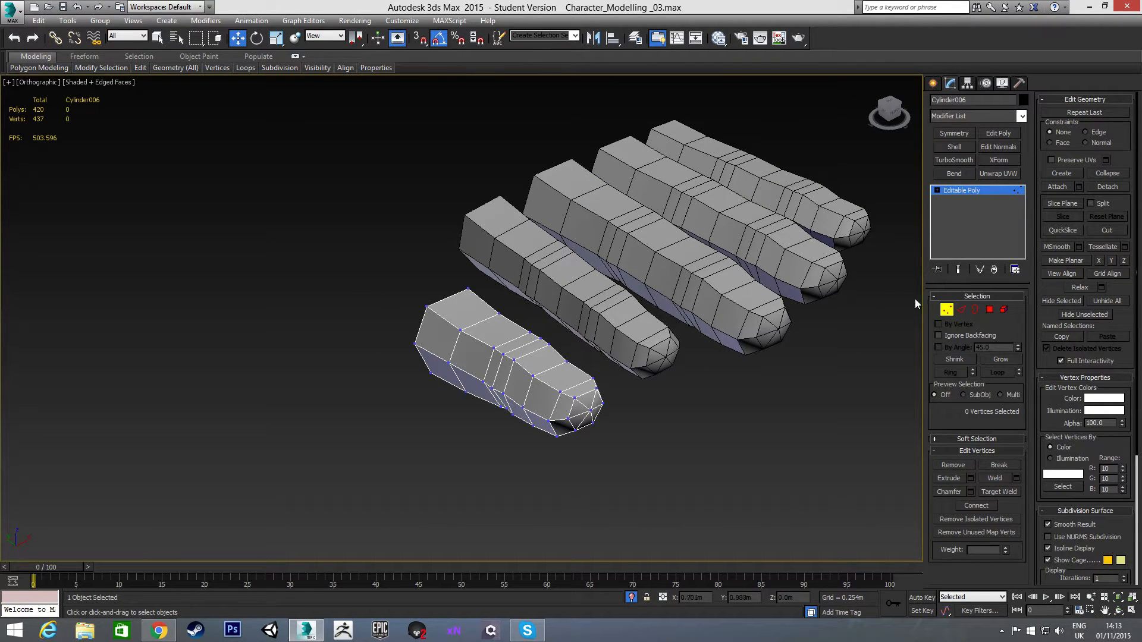
Isolate the longest middle finger and apply a TurboSmooth modifier to preview its smoothed shape in the left view
{"action": "left_click", "coordinate": [947, 310]}
{"action": "left_click", "coordinate": [685, 309]}
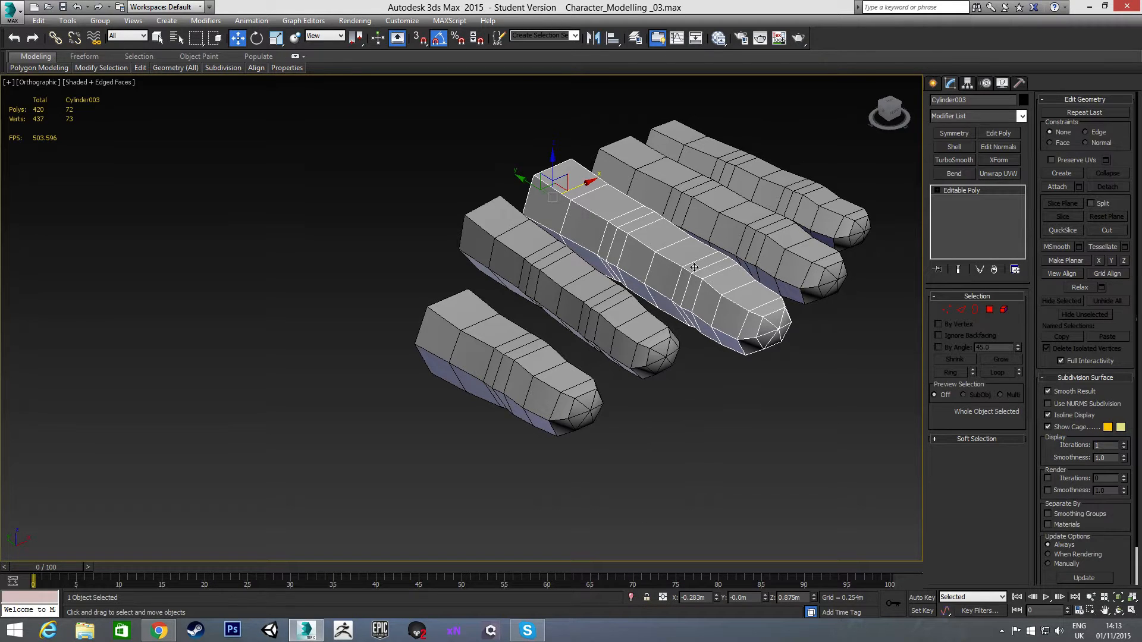
{"action": "left_click", "coordinate": [631, 597]}
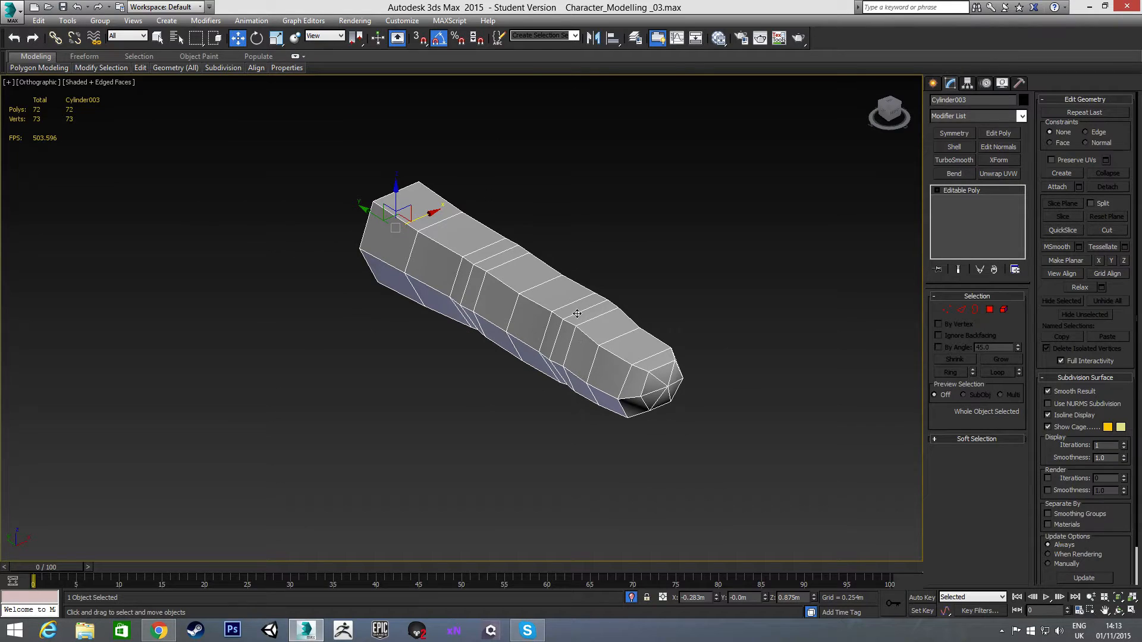
{"action": "left_click", "coordinate": [952, 160]}
{"action": "middle_click_drag", "start_coordinate": [567, 329], "coordinate": [544, 323], "text": "alt"}
{"action": "key", "text": "l"}
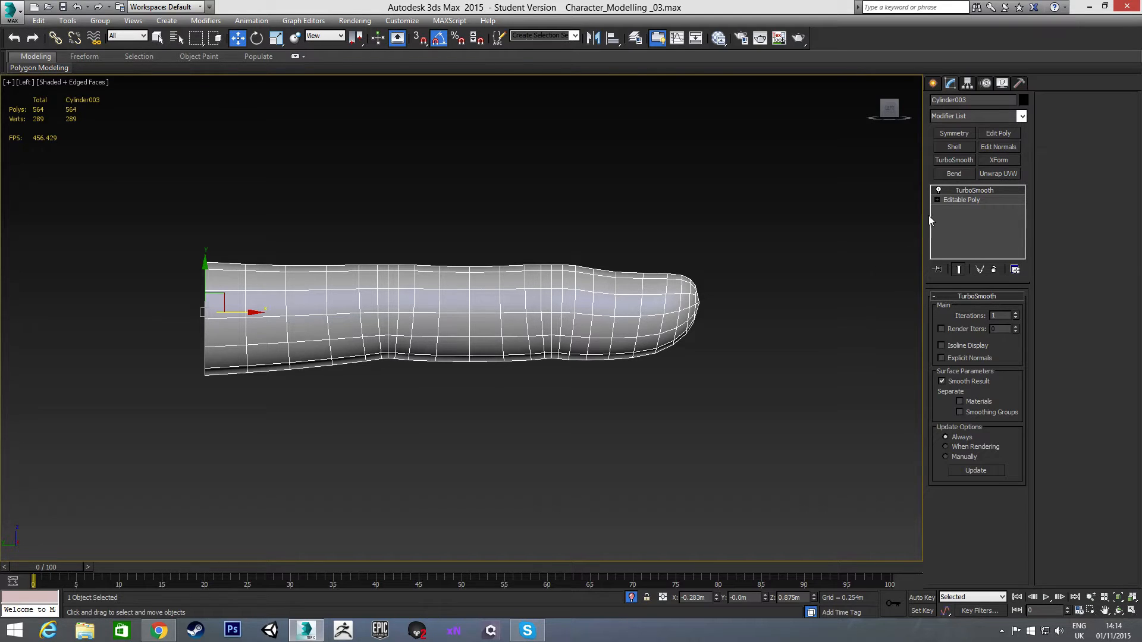
Delete the TurboSmooth modifier from the middle finger and leave isolation so all the fingers are shown
{"action": "right_click", "coordinate": [965, 193]}
{"action": "left_click", "coordinate": [989, 209]}
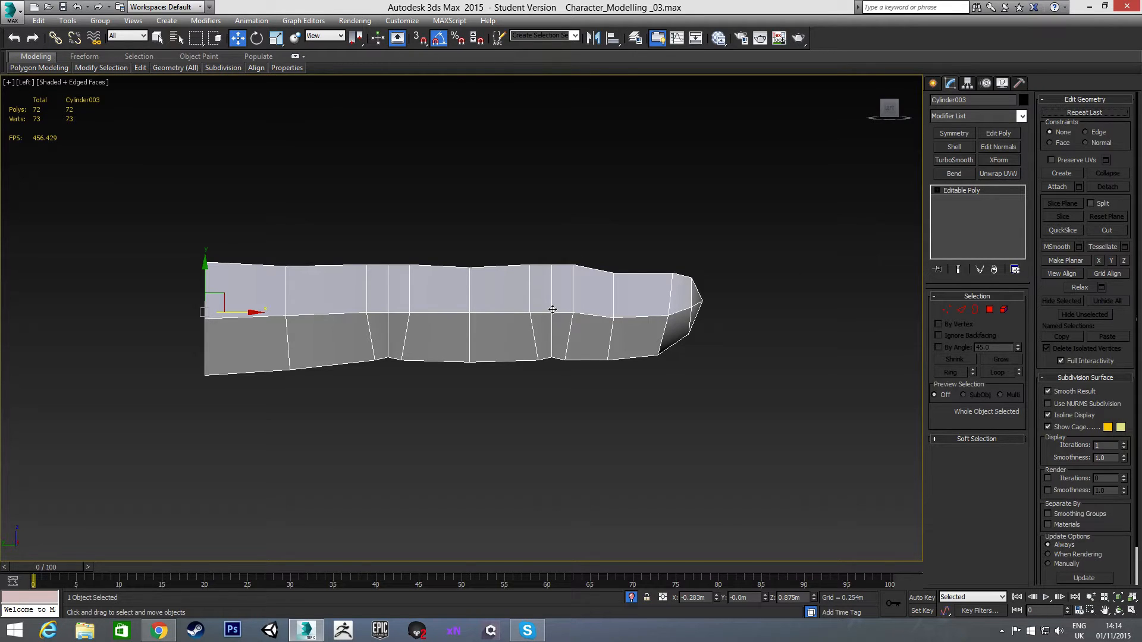
{"action": "left_click", "coordinate": [630, 597]}
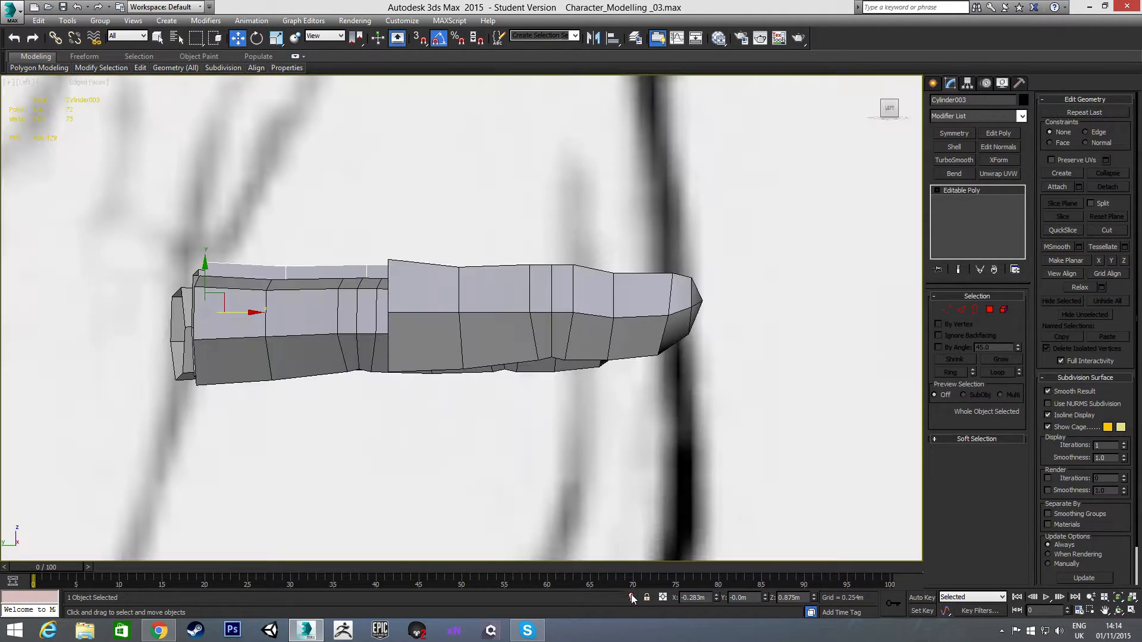
Move the shortened finger copy in the top view to X -0.347 m, Y 0.072 m, set back beside the first finger
{"action": "scroll", "coordinate": [510, 420], "scroll_direction": "down", "scroll_amount": 2}
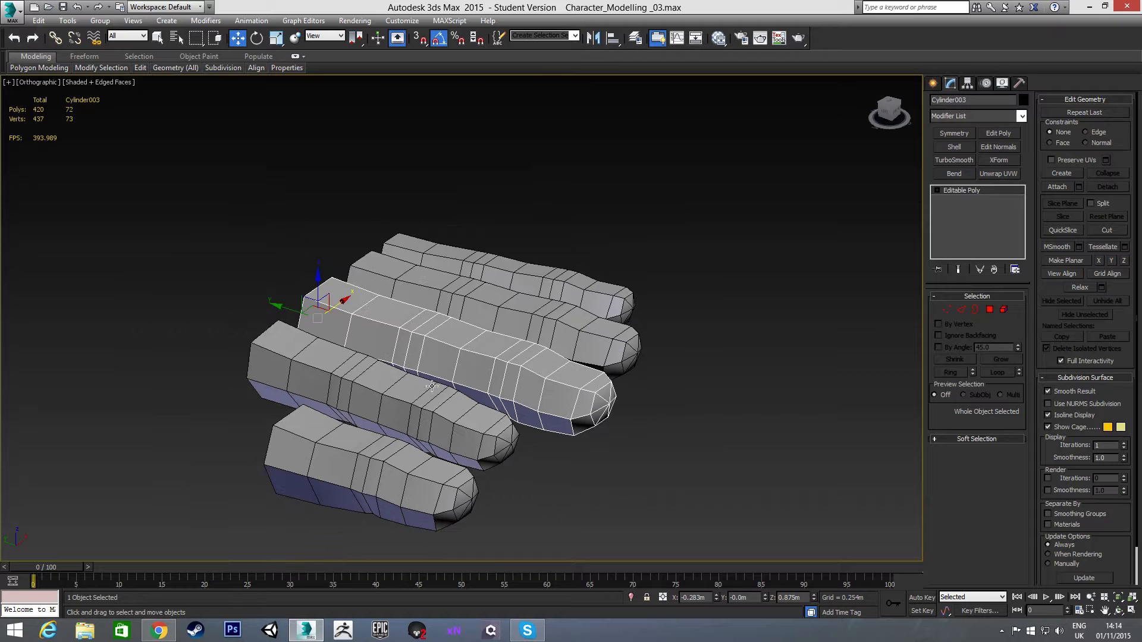
{"action": "scroll", "coordinate": [431, 385], "scroll_direction": "down", "scroll_amount": 2}
{"action": "middle_click_drag", "start_coordinate": [430, 381], "coordinate": [493, 343], "text": "alt"}
{"action": "left_click", "coordinate": [409, 394]}
{"action": "middle_click_drag", "start_coordinate": [429, 376], "coordinate": [467, 376], "text": "alt"}
{"action": "key", "text": "t"}
{"action": "left_click_drag", "start_coordinate": [404, 243], "coordinate": [445, 94]}
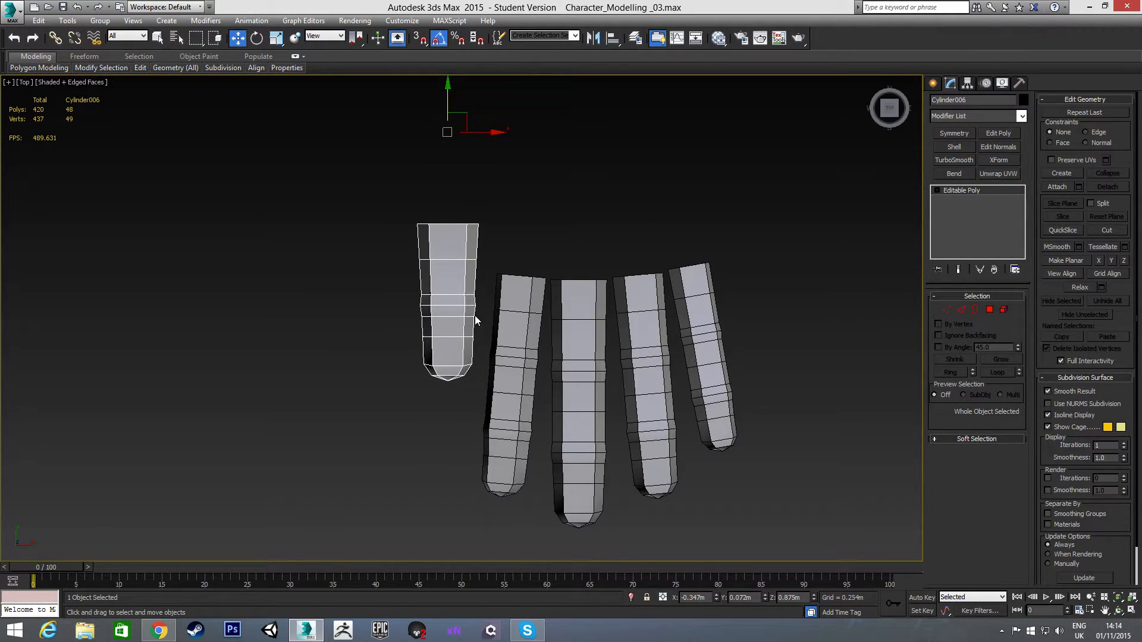
Lower the shortened finger copy by 0.022 m in the left view, below the other fingers
{"action": "key", "text": "l"}
{"action": "middle_click_drag", "start_coordinate": [181, 295], "coordinate": [322, 295]}
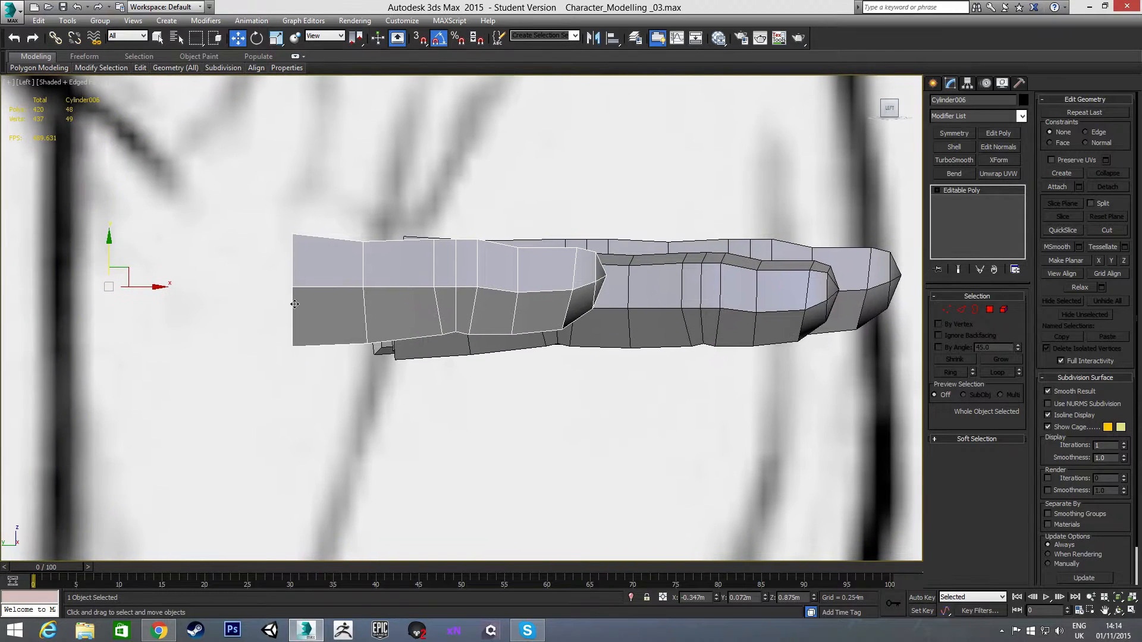
{"action": "left_click_drag", "start_coordinate": [110, 245], "coordinate": [110, 335]}
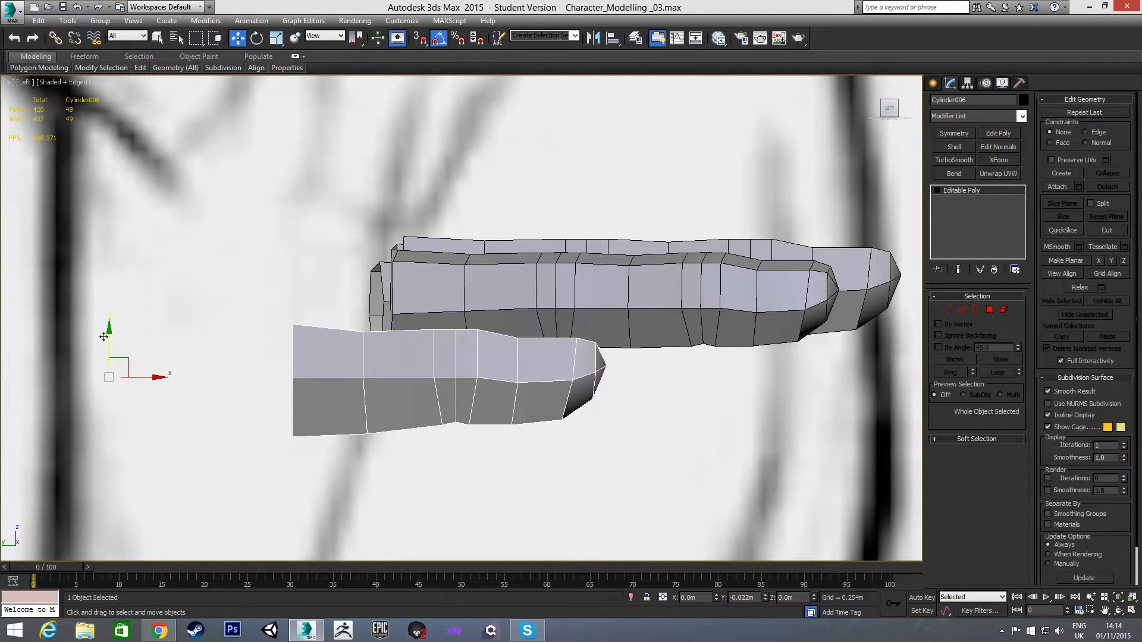
{"action": "middle_click_drag", "start_coordinate": [280, 302], "coordinate": [375, 302]}
{"action": "scroll", "coordinate": [430, 285], "scroll_direction": "down", "scroll_amount": 2}
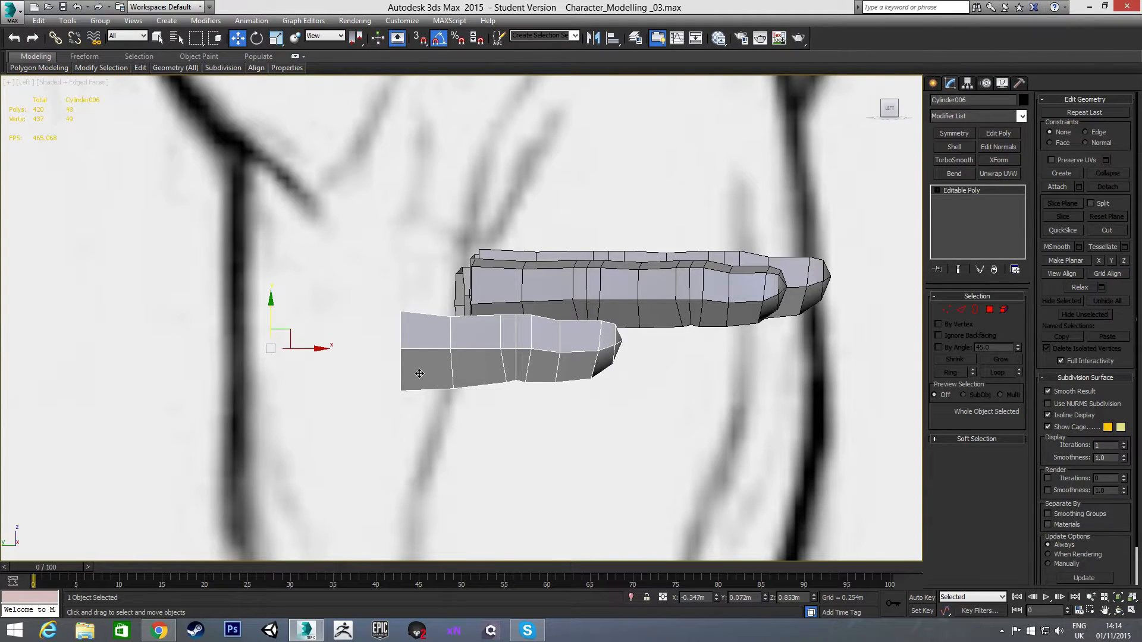
Rotate the shortened finger copy around its length in the front view to a Y rotation of -60 degrees
{"action": "key", "text": "e"}
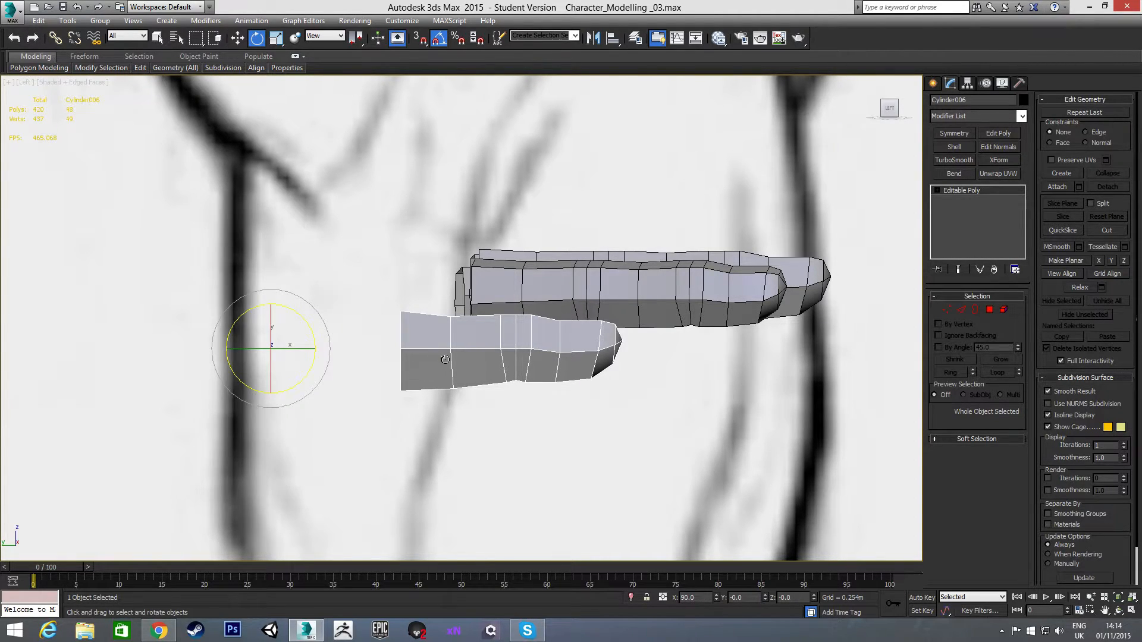
{"action": "key", "text": "f"}
{"action": "middle_click_drag", "start_coordinate": [354, 333], "coordinate": [533, 291]}
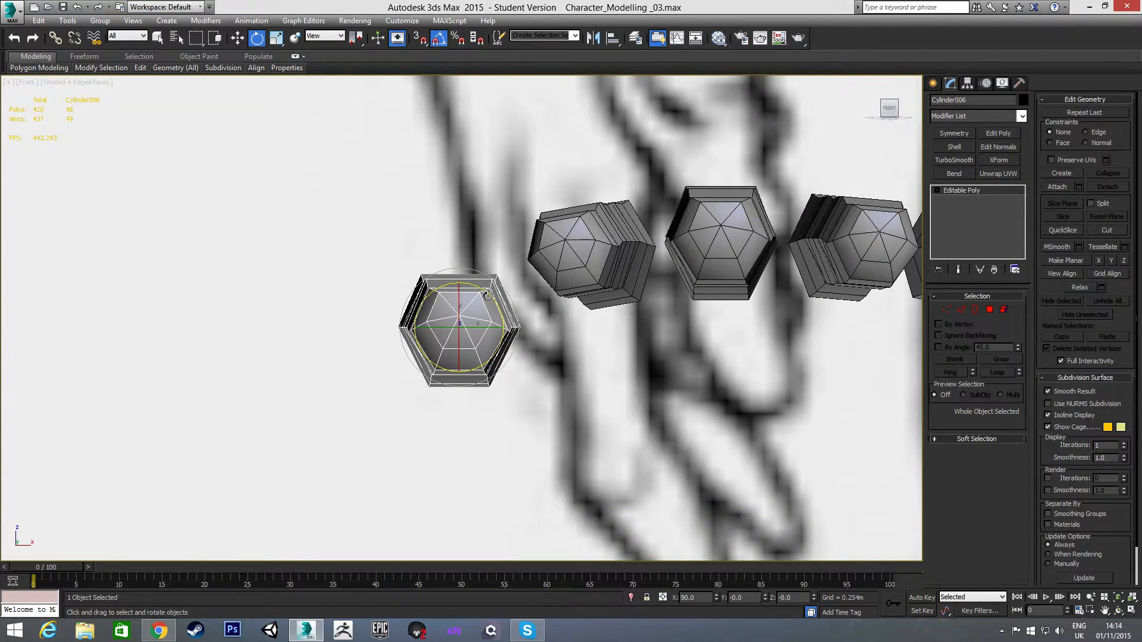
{"action": "left_click_drag", "start_coordinate": [488, 295], "coordinate": [454, 283]}
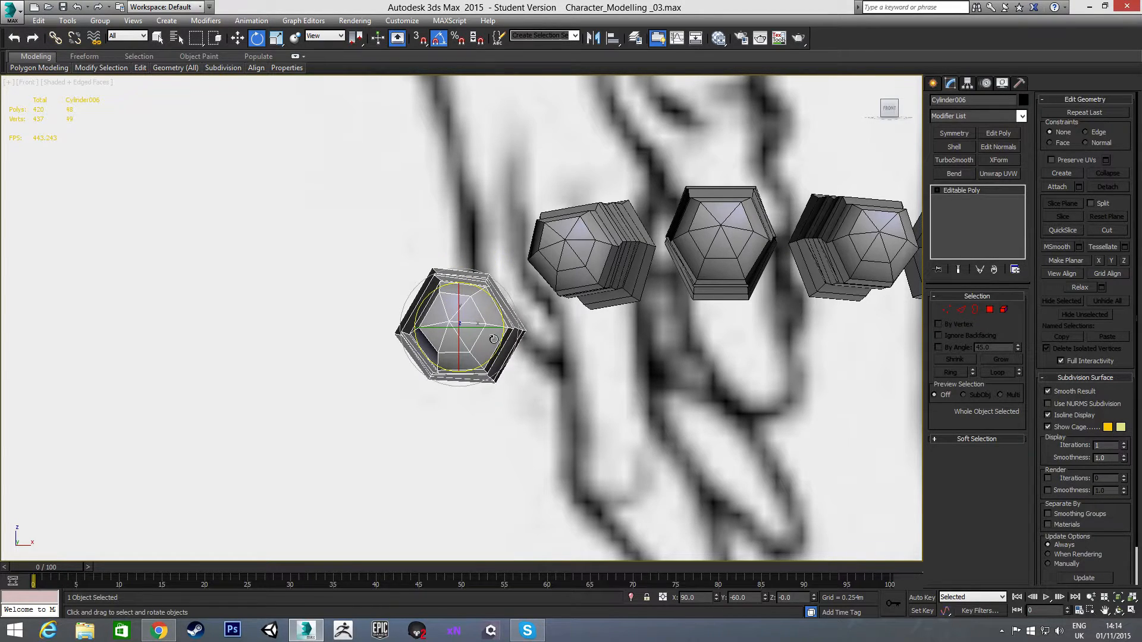
{"action": "middle_click_drag", "start_coordinate": [494, 303], "coordinate": [530, 377], "text": "alt"}
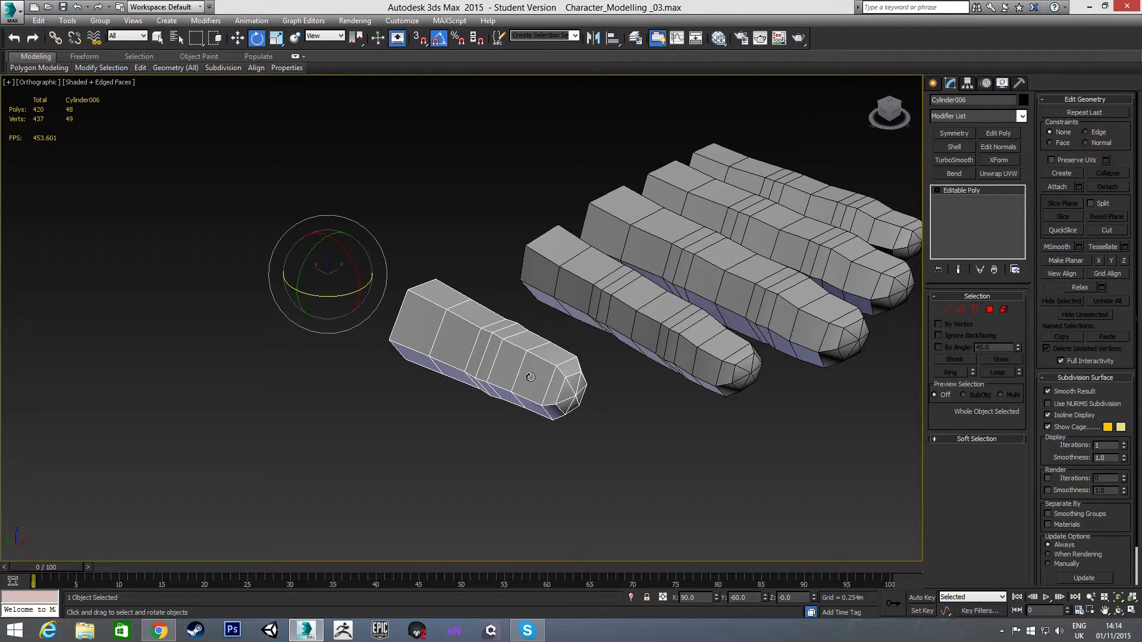
Delete the upper side polygon just behind the shortened finger's tip and leave polygon editing
{"action": "left_click", "coordinate": [988, 310]}
{"action": "middle_click_drag", "start_coordinate": [546, 376], "coordinate": [564, 375], "text": "alt"}
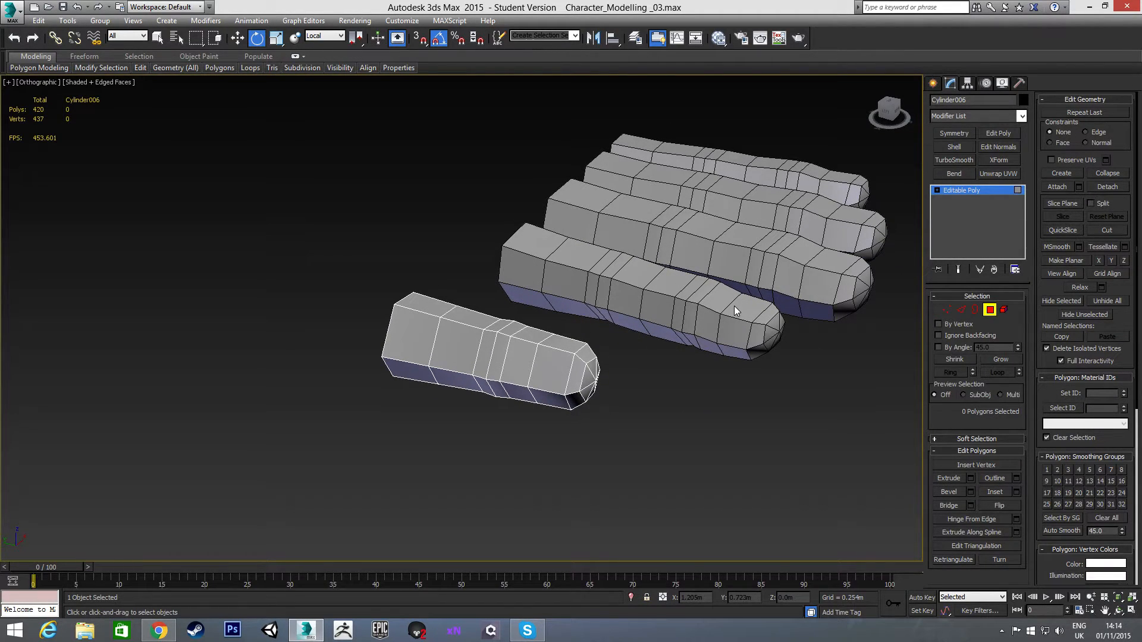
{"action": "middle_click_drag", "start_coordinate": [534, 387], "coordinate": [606, 350], "text": "alt"}
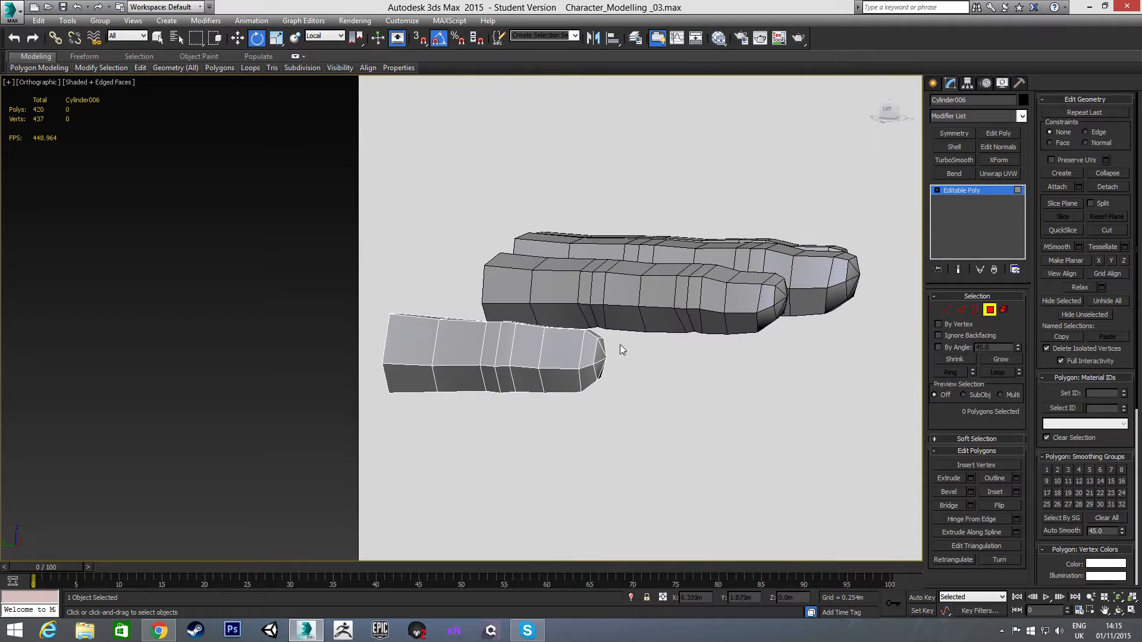
{"action": "middle_click_drag", "start_coordinate": [648, 312], "coordinate": [529, 339], "text": "alt"}
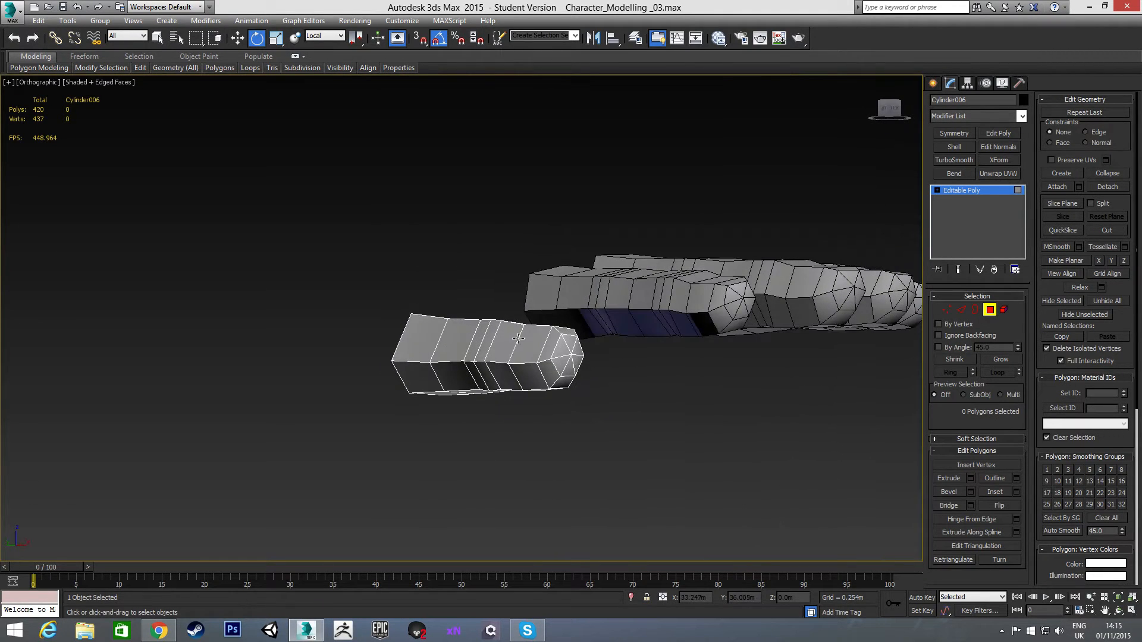
{"action": "left_click", "coordinate": [530, 338]}
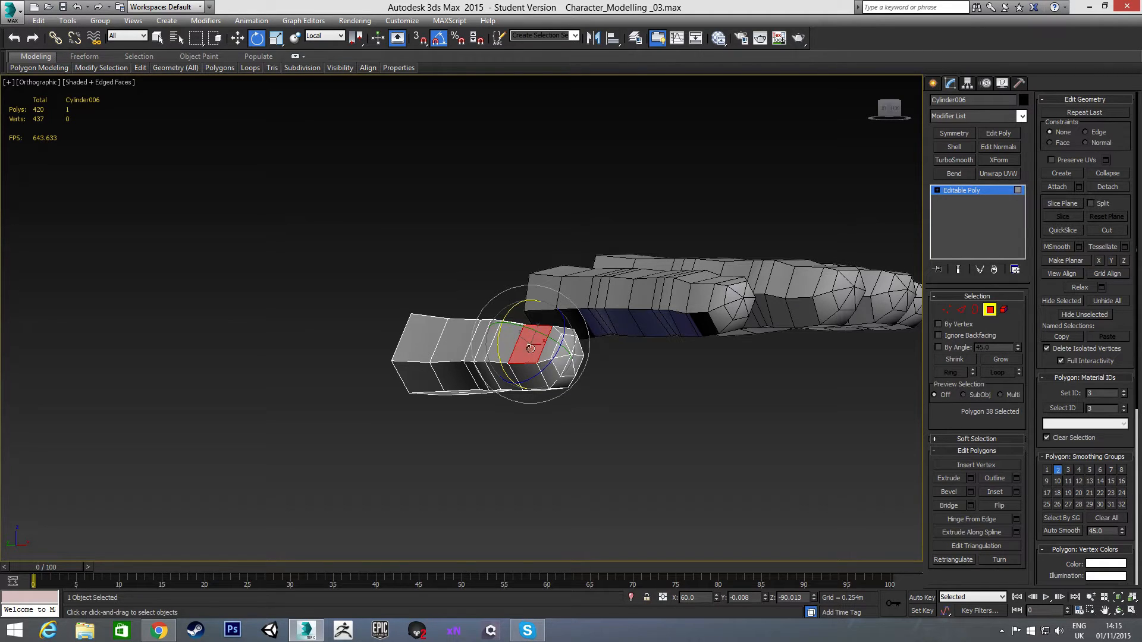
{"action": "key", "text": "Delete"}
{"action": "middle_click_drag", "start_coordinate": [531, 349], "coordinate": [862, 345], "text": "alt"}
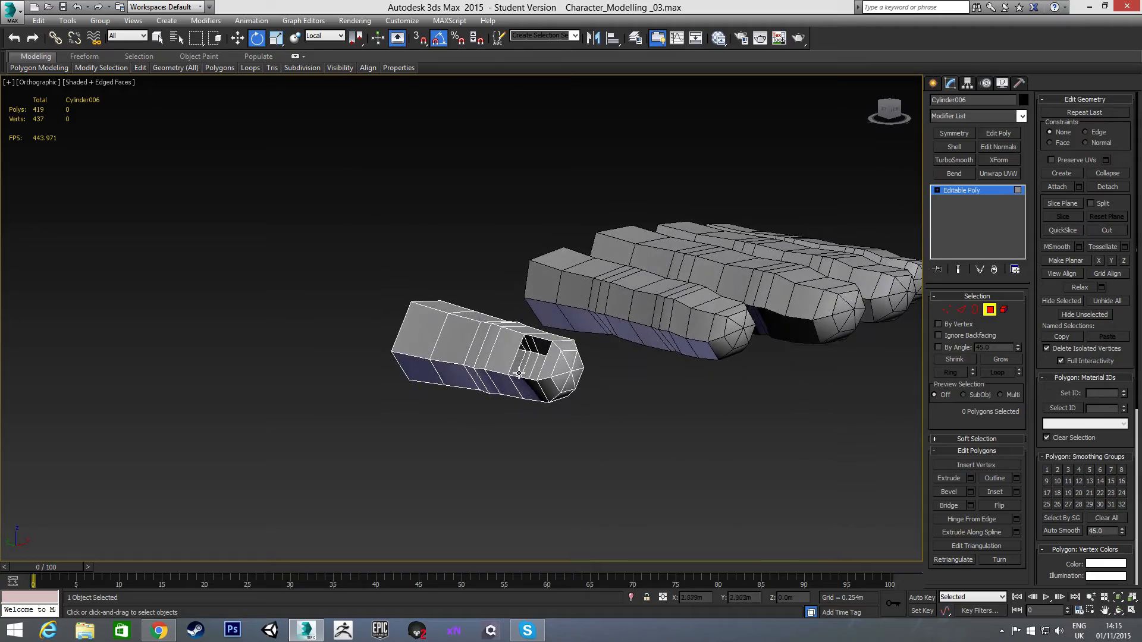
{"action": "left_click", "coordinate": [989, 310]}
Rotate the shortened finger copy -20 degrees about Z in the top view, angling its tip away from the other fingers
{"action": "middle_click_drag", "start_coordinate": [595, 369], "coordinate": [506, 374], "text": "alt"}
{"action": "middle_click_drag", "start_coordinate": [423, 356], "coordinate": [592, 376], "text": "alt"}
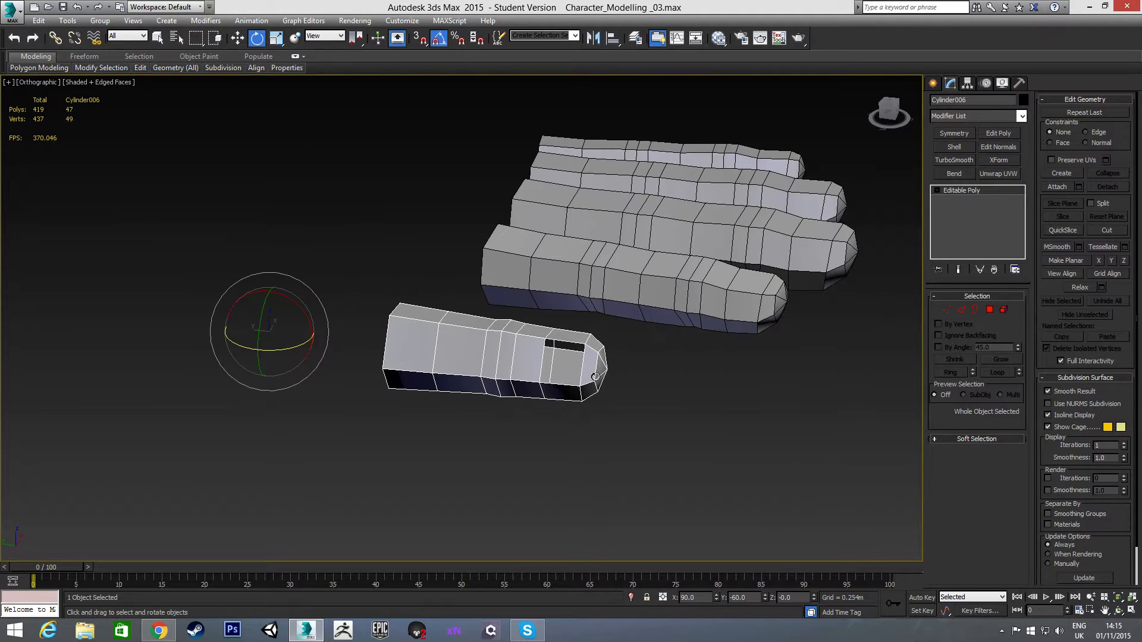
{"action": "middle_click_drag", "start_coordinate": [458, 366], "coordinate": [433, 368], "text": "alt"}
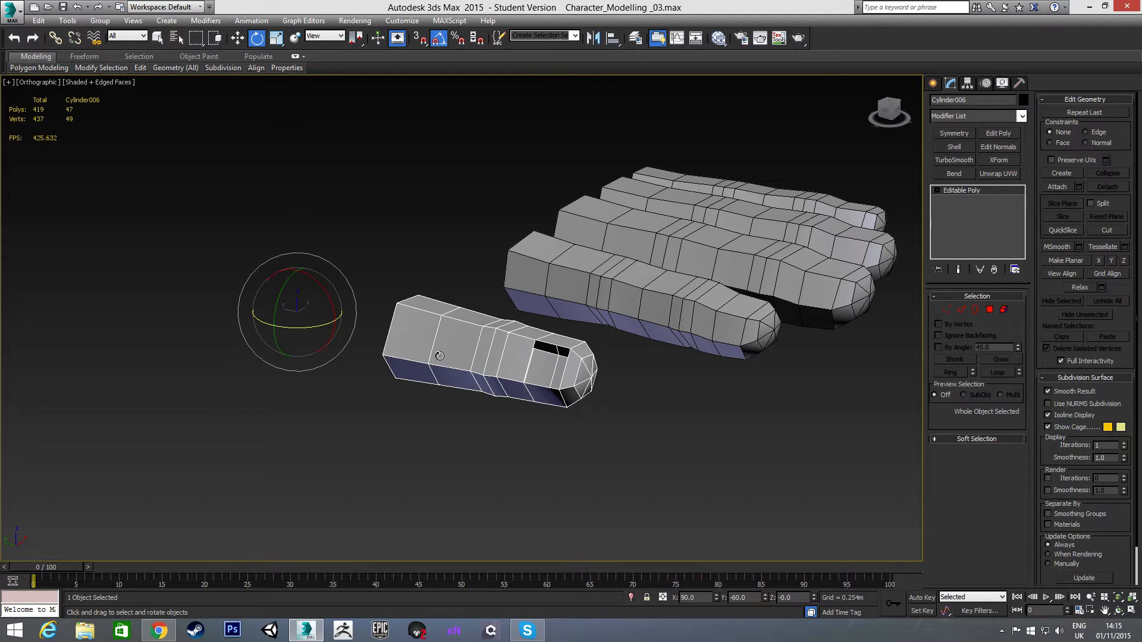
{"action": "key", "text": "t"}
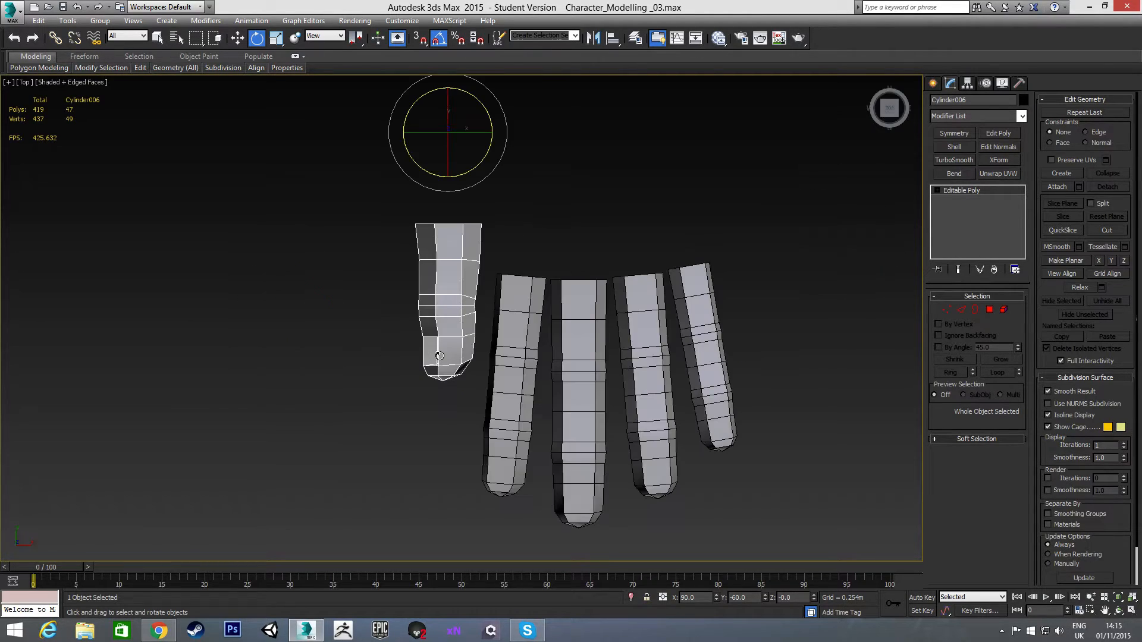
{"action": "left_click_drag", "start_coordinate": [474, 219], "coordinate": [469, 229]}
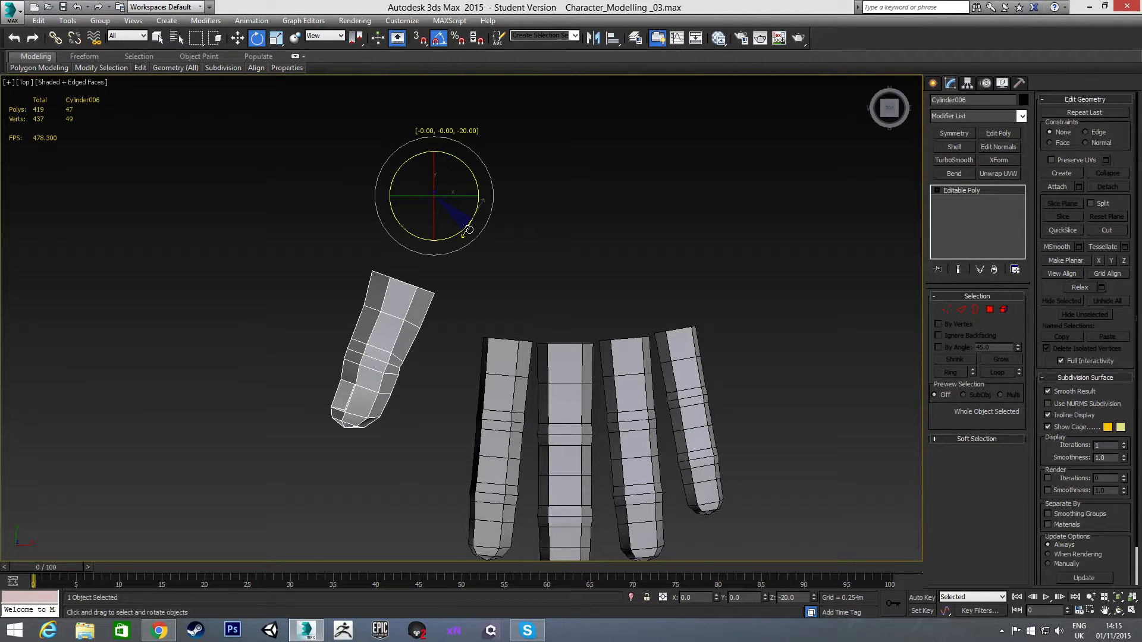
Move the thumb copy 0.021 m along X in the top view, closer to the other fingers
{"action": "key", "text": "w"}
{"action": "left_click_drag", "start_coordinate": [468, 199], "coordinate": [512, 202]}
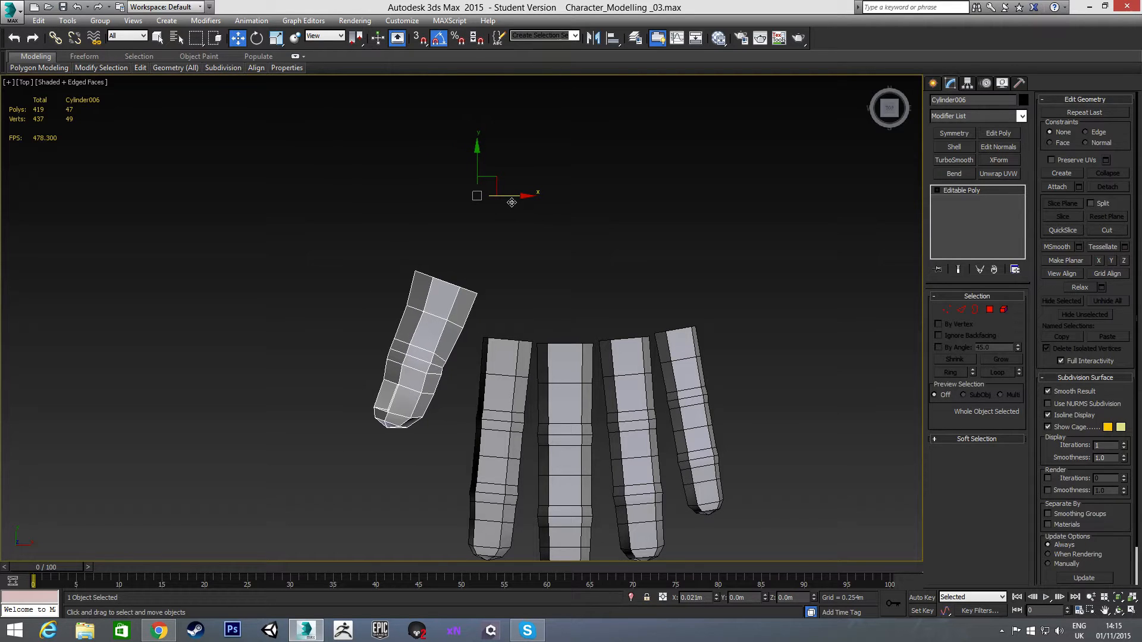
{"action": "middle_click_drag", "start_coordinate": [492, 284], "coordinate": [593, 195], "text": "alt"}
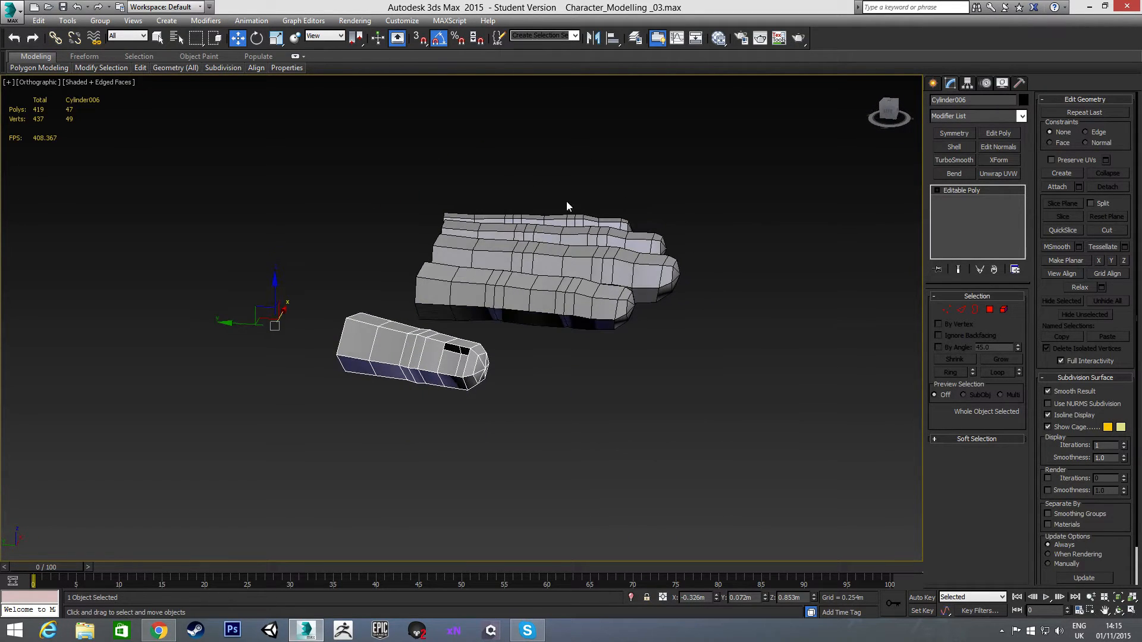
Set the rotation coordinate system to Local and rotate the thumb copy in small amounts so its tip tilts downward
{"action": "left_click", "coordinate": [256, 38]}
{"action": "left_click", "coordinate": [340, 37]}
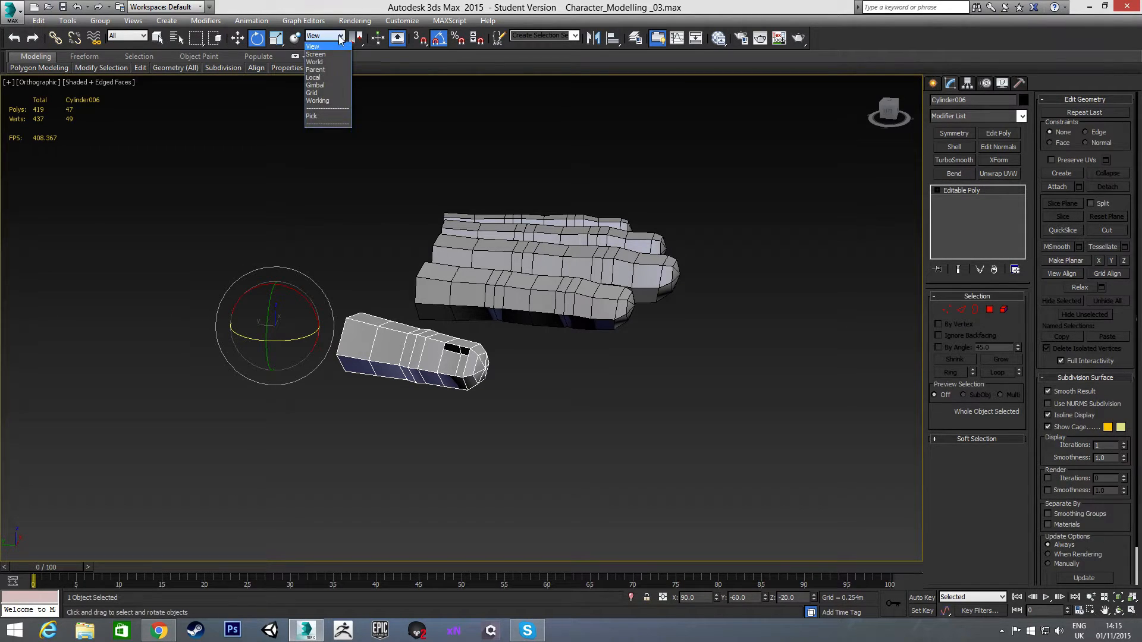
{"action": "left_click", "coordinate": [318, 78]}
{"action": "middle_click_drag", "start_coordinate": [367, 321], "coordinate": [341, 330], "text": "alt"}
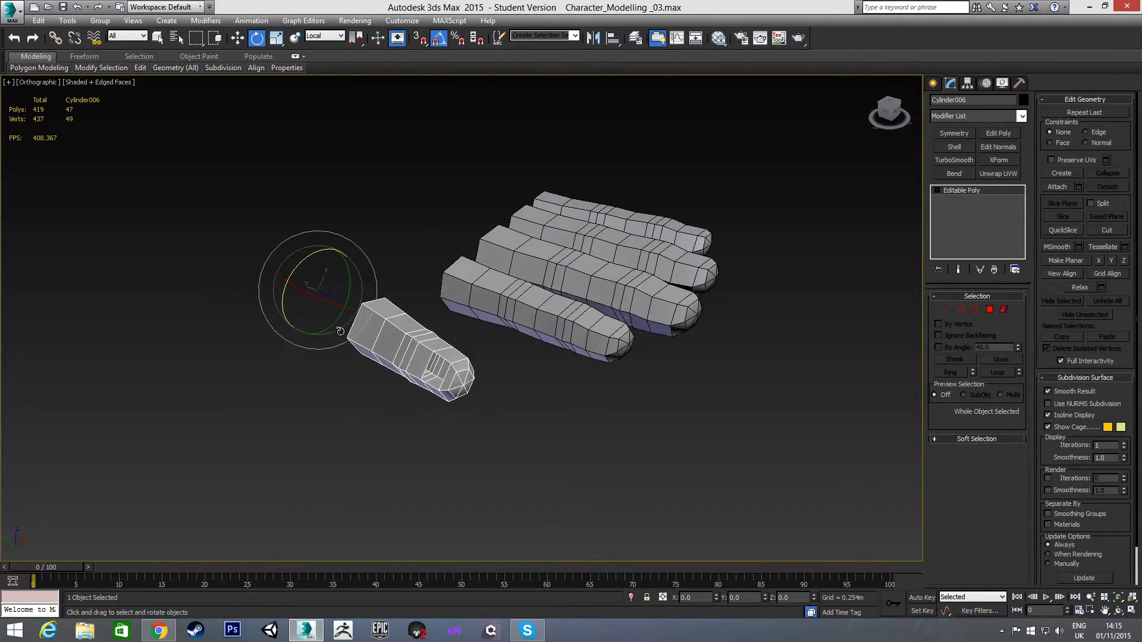
{"action": "scroll", "coordinate": [350, 315], "scroll_direction": "up", "scroll_amount": 3}
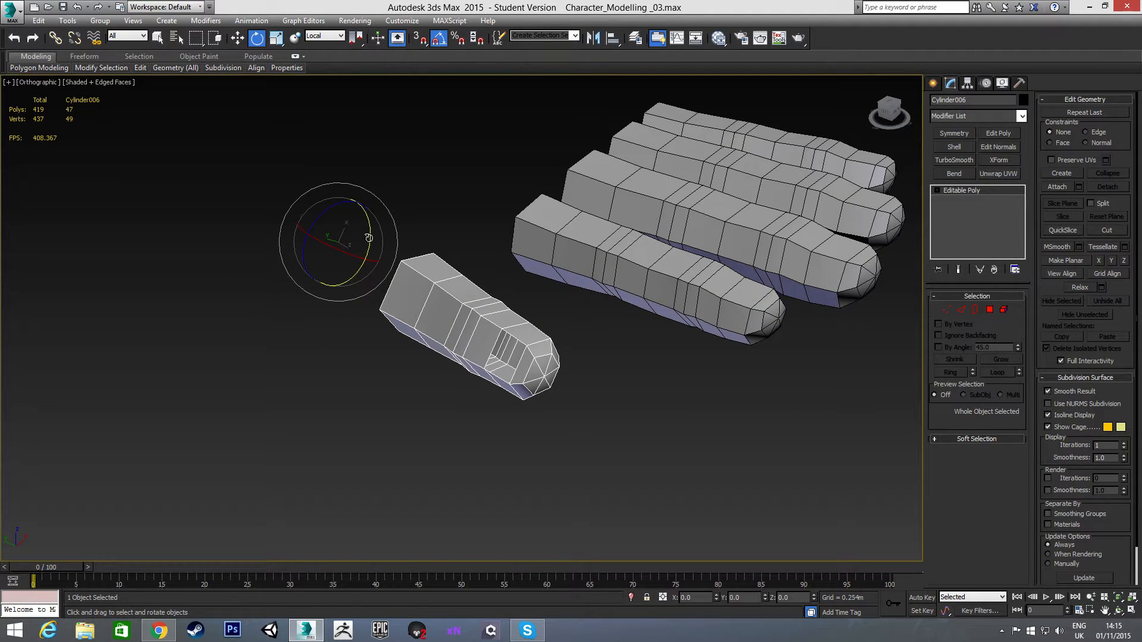
{"action": "left_click_drag", "start_coordinate": [369, 236], "coordinate": [367, 246]}
{"action": "mouse_move", "coordinate": [507, 338]}
{"action": "middle_mouse_down", "text": "alt"}
{"action": "mouse_move", "coordinate": [409, 241]}
{"action": "mouse_move", "coordinate": [442, 212]}
{"action": "mouse_move", "coordinate": [497, 330]}
{"action": "middle_mouse_up", "text": "alt"}
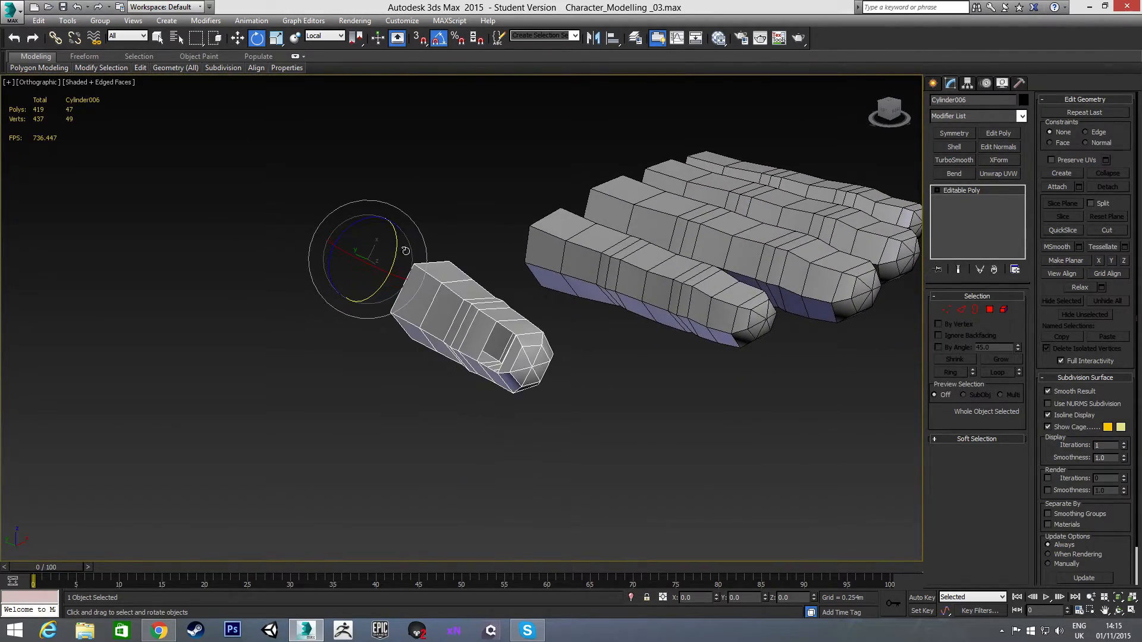
{"action": "left_click_drag", "start_coordinate": [396, 246], "coordinate": [395, 255]}
{"action": "middle_click_drag", "start_coordinate": [395, 255], "coordinate": [423, 280], "text": "alt"}
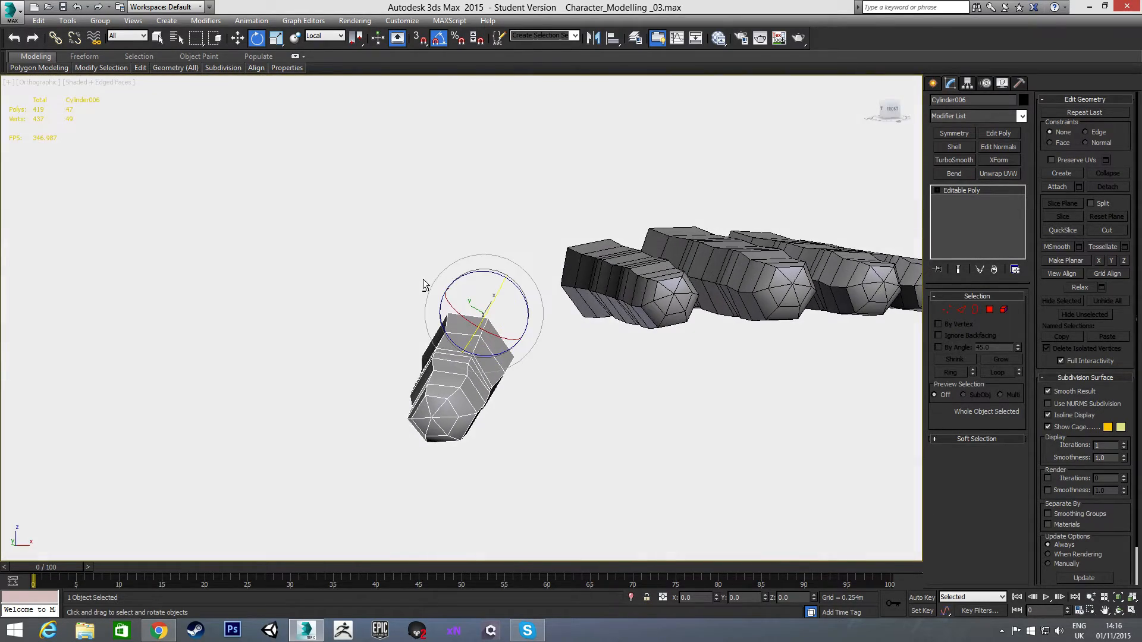
Reposition the thumb copy in the top view to X -0.32 m and Y 0.077 m
{"action": "key", "text": "w"}
{"action": "middle_click_drag", "start_coordinate": [418, 226], "coordinate": [406, 325], "text": "alt"}
{"action": "key", "text": "t"}
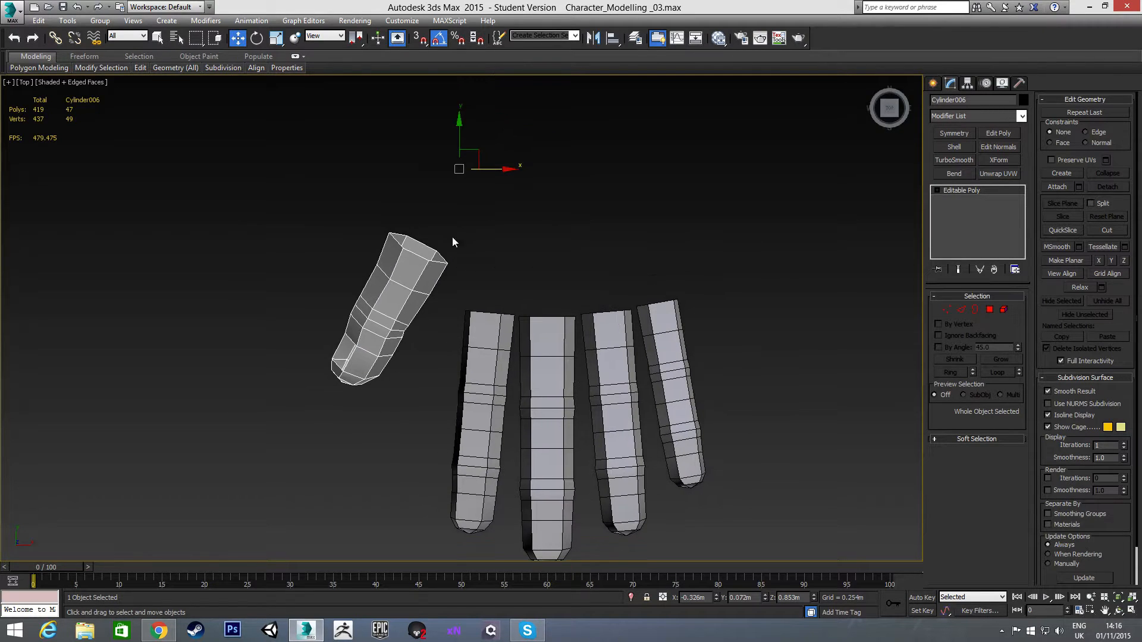
{"action": "left_click_drag", "start_coordinate": [492, 170], "coordinate": [502, 173]}
{"action": "left_click_drag", "start_coordinate": [468, 137], "coordinate": [505, 158]}
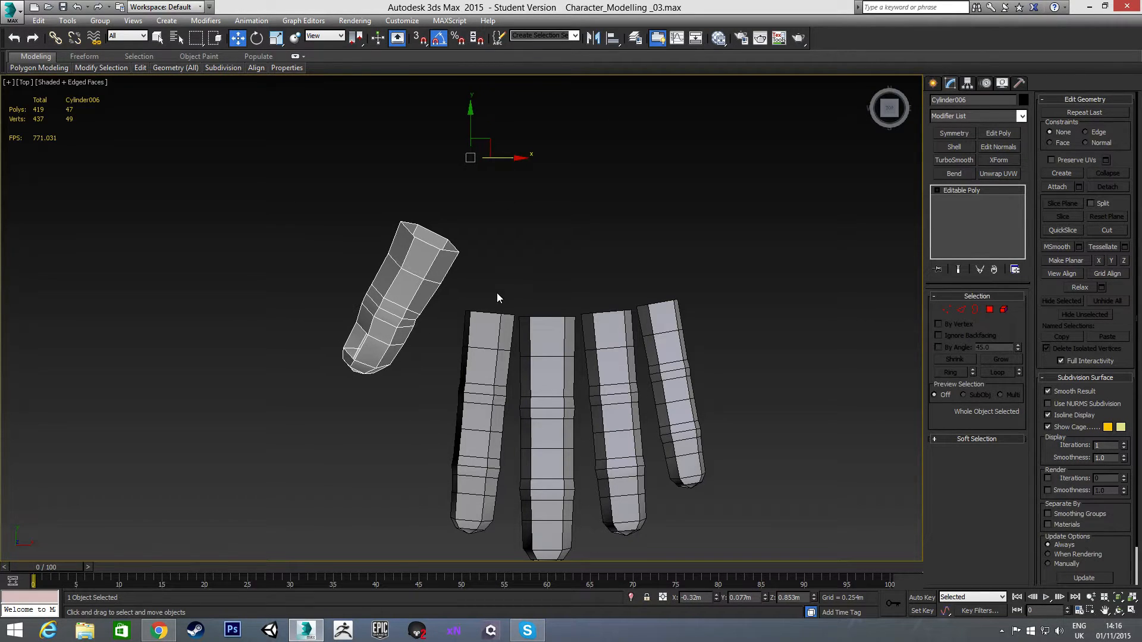
Raise the thumb copy to Z 0.859 m in the left view and make small sideways adjustments to its position beside the fingers
{"action": "key", "text": "l"}
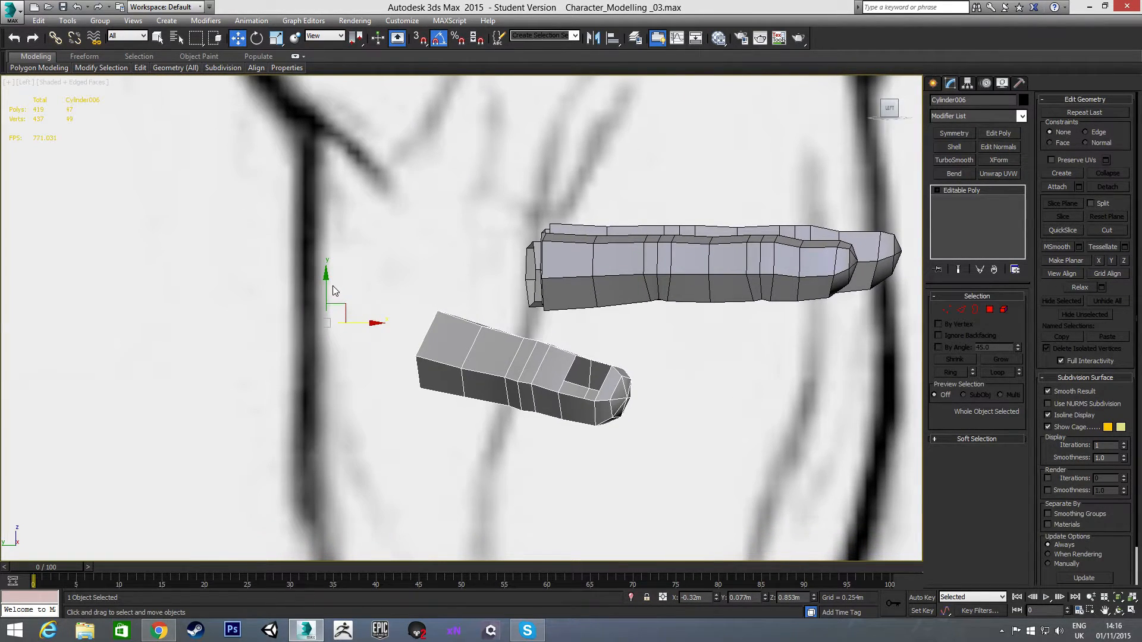
{"action": "left_click_drag", "start_coordinate": [327, 289], "coordinate": [328, 274]}
{"action": "middle_click_drag", "start_coordinate": [329, 275], "coordinate": [390, 332], "text": "alt"}
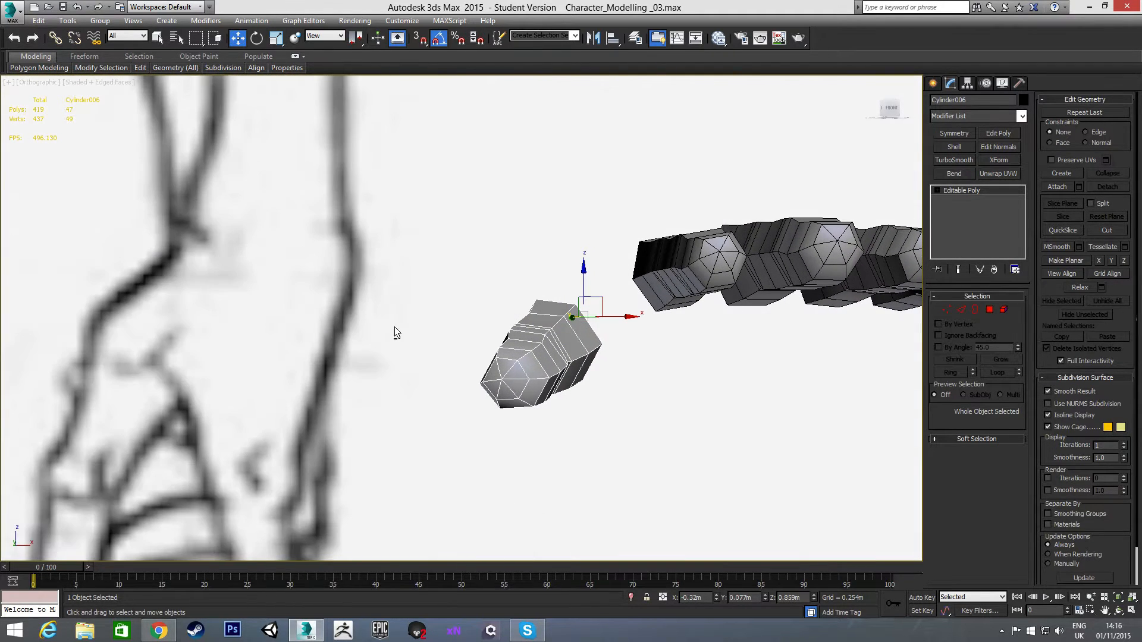
{"action": "left_click_drag", "start_coordinate": [619, 317], "coordinate": [634, 318]}
{"action": "middle_click_drag", "start_coordinate": [634, 318], "coordinate": [575, 327], "text": "alt"}
{"action": "left_click_drag", "start_coordinate": [619, 196], "coordinate": [607, 197]}
{"action": "middle_click_drag", "start_coordinate": [607, 196], "coordinate": [519, 341], "text": "alt"}
Attach the other three fingers and the thumb to the middle finger as one editable poly object
{"action": "left_click", "coordinate": [616, 332]}
{"action": "middle_click_drag", "start_coordinate": [582, 309], "coordinate": [548, 314]}
{"action": "left_click", "coordinate": [470, 312]}
{"action": "scroll", "coordinate": [549, 314], "scroll_direction": "up", "scroll_amount": 2}
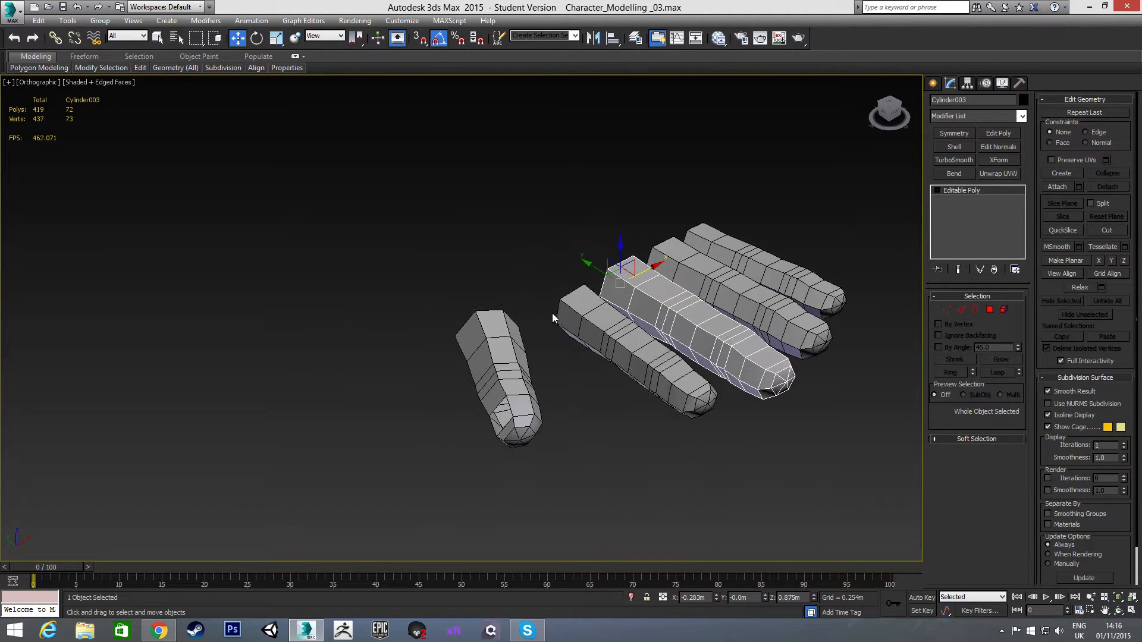
{"action": "middle_click_drag", "start_coordinate": [628, 309], "coordinate": [603, 313]}
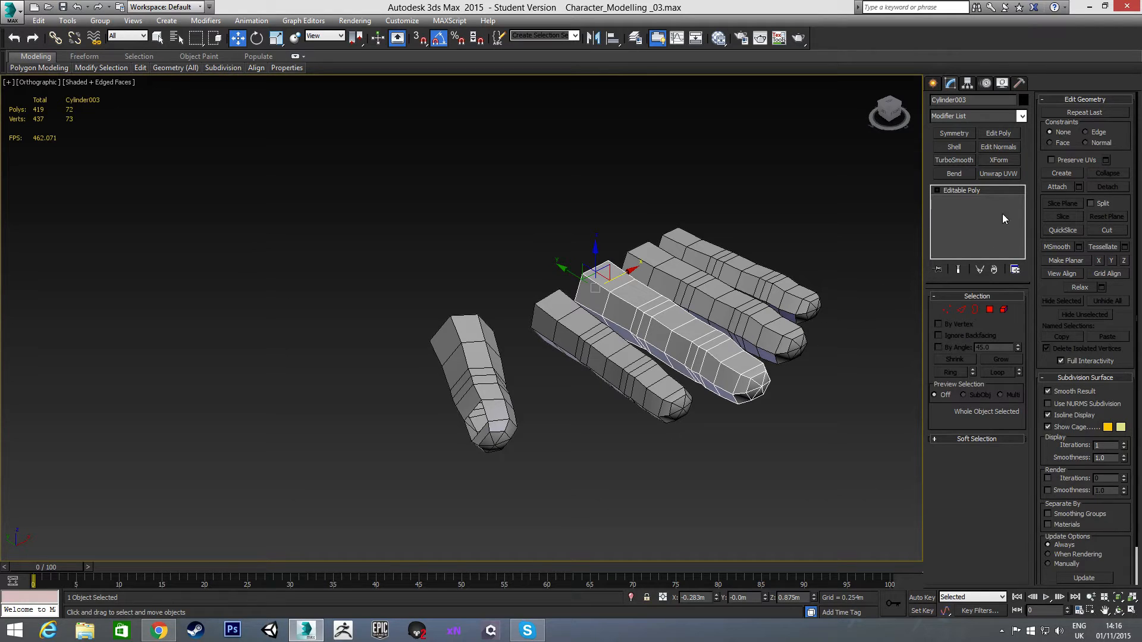
{"action": "left_click", "coordinate": [1057, 187]}
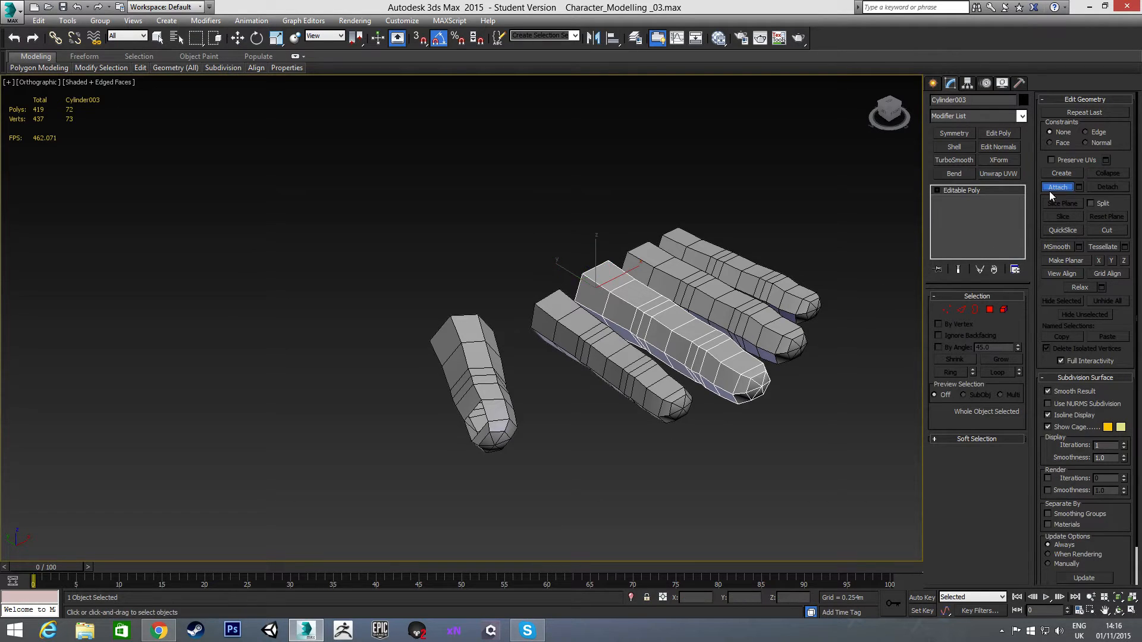
{"action": "left_click", "coordinate": [687, 287]}
{"action": "left_click", "coordinate": [720, 262]}
{"action": "left_click", "coordinate": [575, 345]}
{"action": "left_click", "coordinate": [473, 352]}
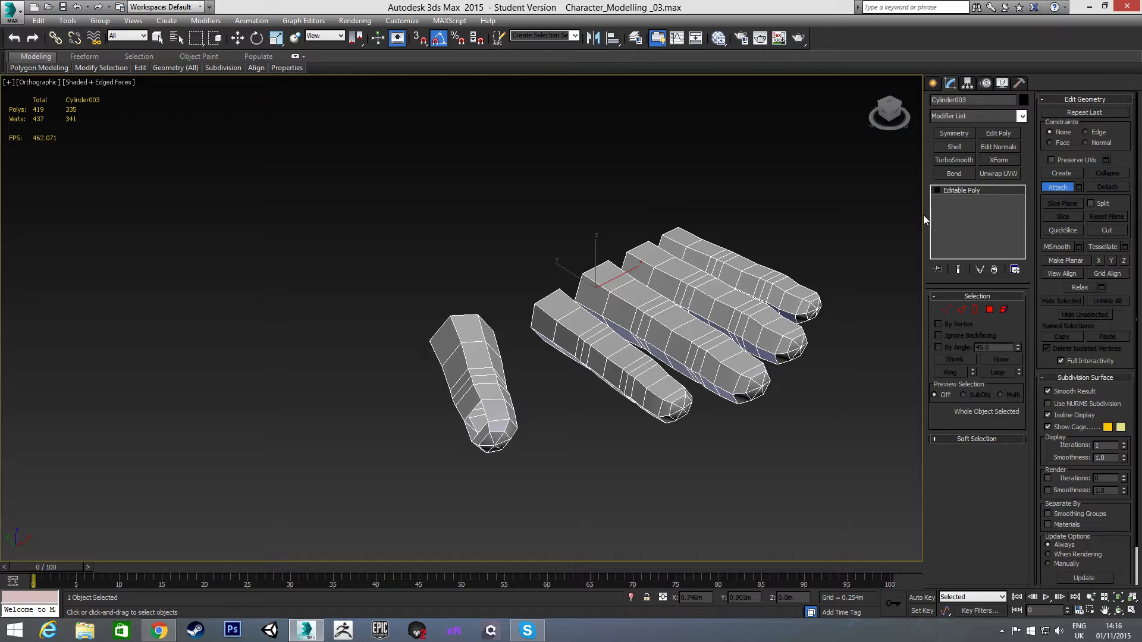
{"action": "left_click", "coordinate": [1048, 188]}
Isolate the combined fingers-and-thumb object, hiding the arm and the reference images
{"action": "scroll", "coordinate": [613, 238], "scroll_direction": "down", "scroll_amount": 6}
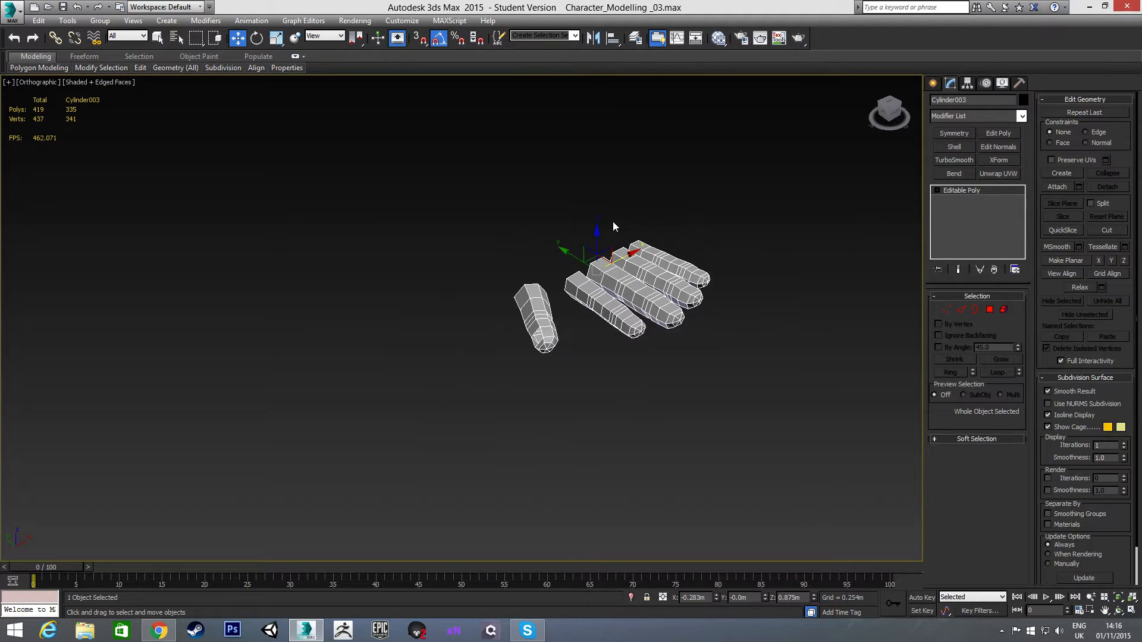
{"action": "scroll", "coordinate": [569, 290], "scroll_direction": "down", "scroll_amount": 4}
{"action": "middle_click_drag", "start_coordinate": [587, 254], "coordinate": [595, 299], "text": "alt"}
{"action": "scroll", "coordinate": [595, 304], "scroll_direction": "up", "scroll_amount": 4}
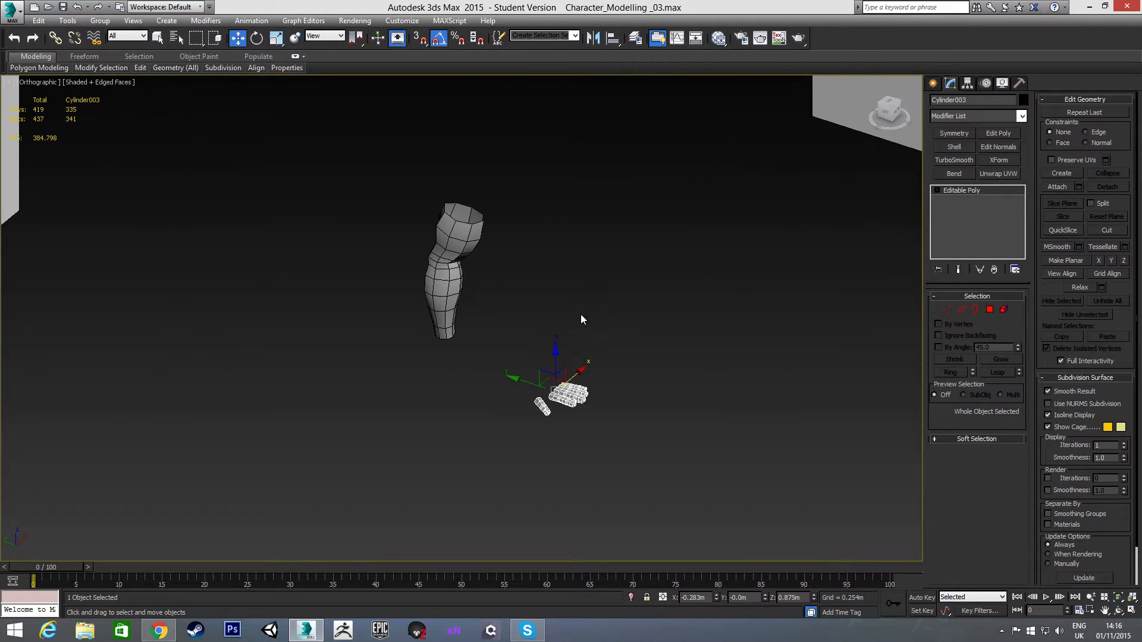
{"action": "scroll", "coordinate": [570, 429], "scroll_direction": "up", "scroll_amount": 6}
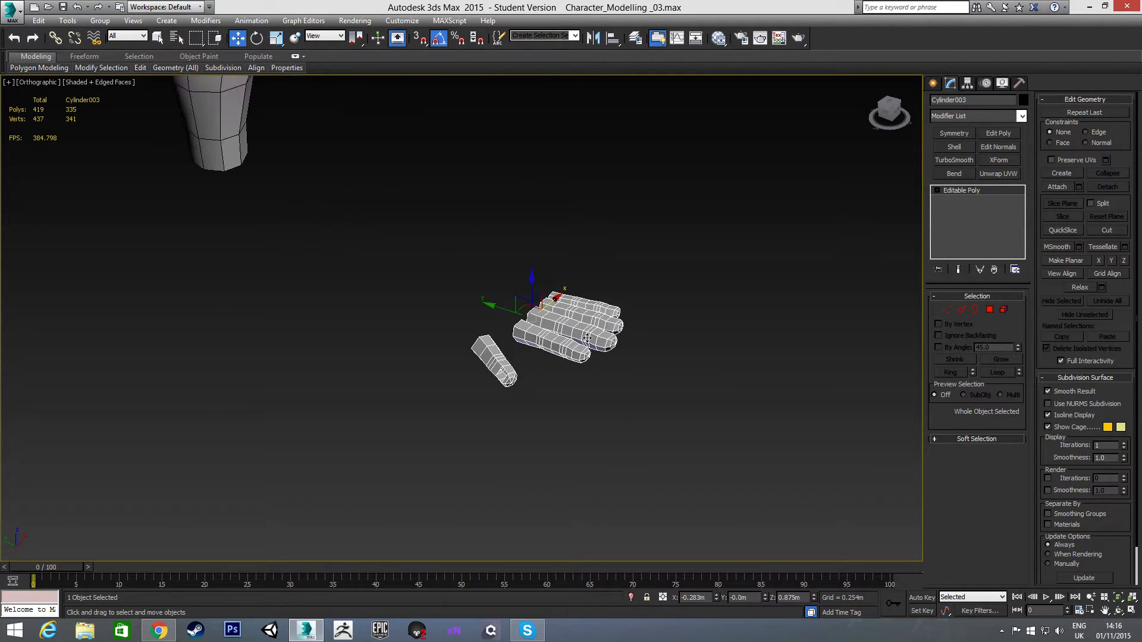
{"action": "left_click", "coordinate": [630, 597]}
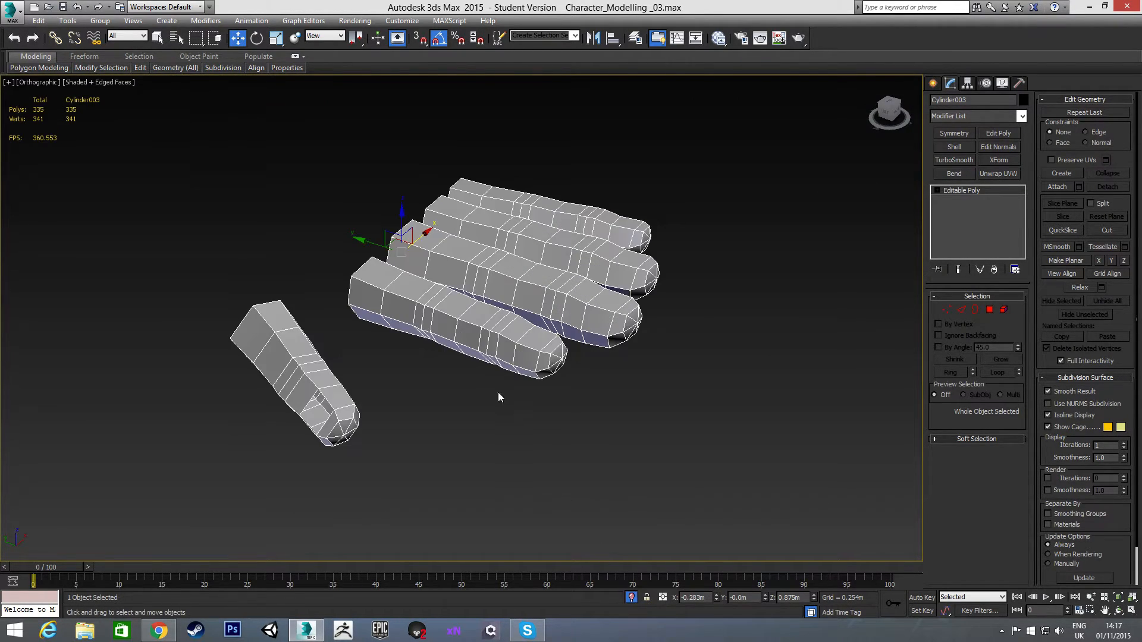
{"action": "middle_click_drag", "start_coordinate": [416, 321], "coordinate": [524, 333]}
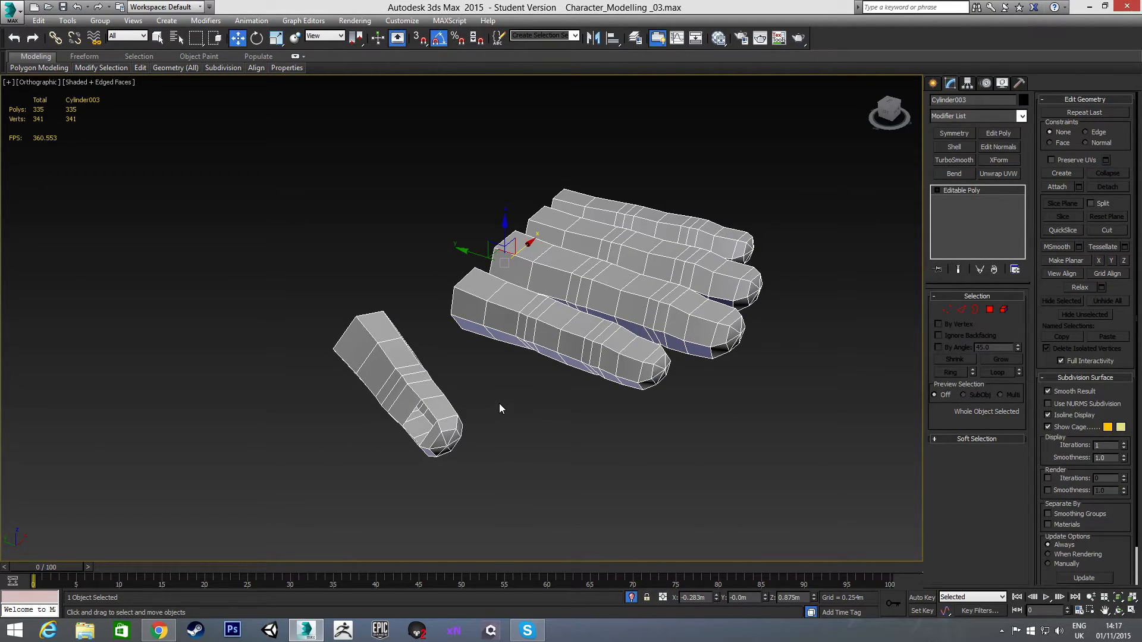
{"action": "key", "text": "shift+z"}
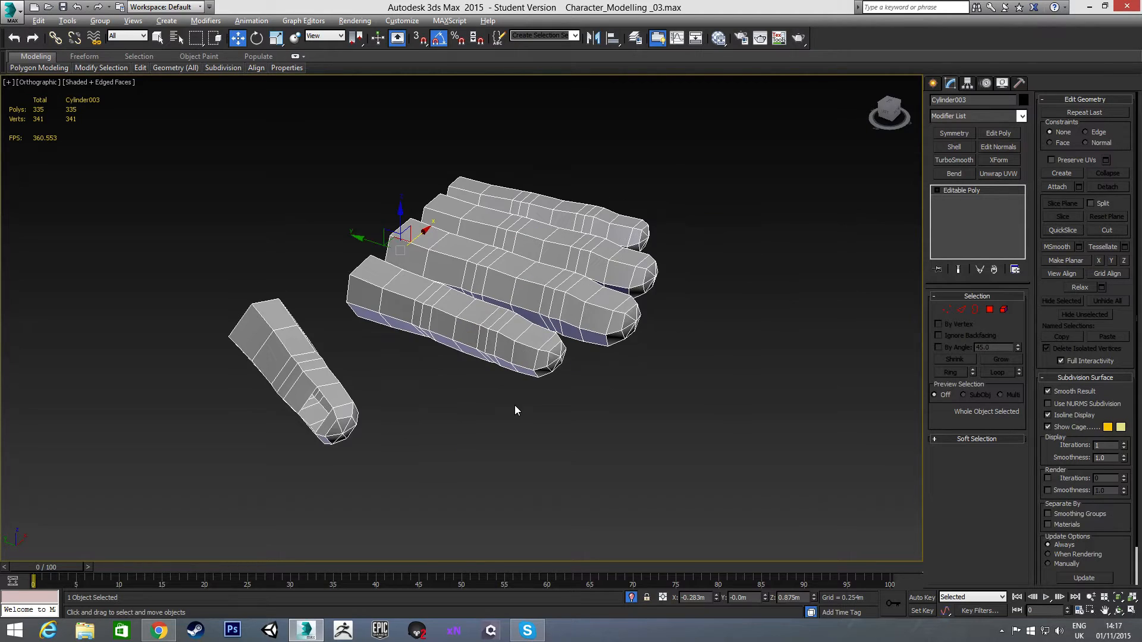
{"action": "left_click", "coordinate": [629, 598]}
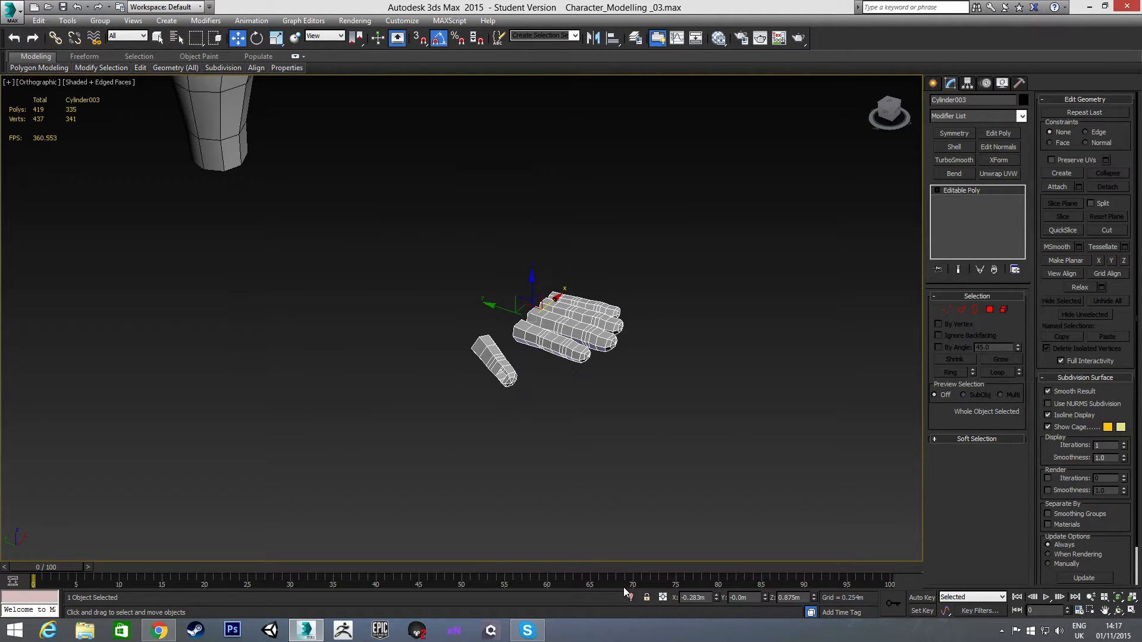
{"action": "key", "text": "alt+q"}
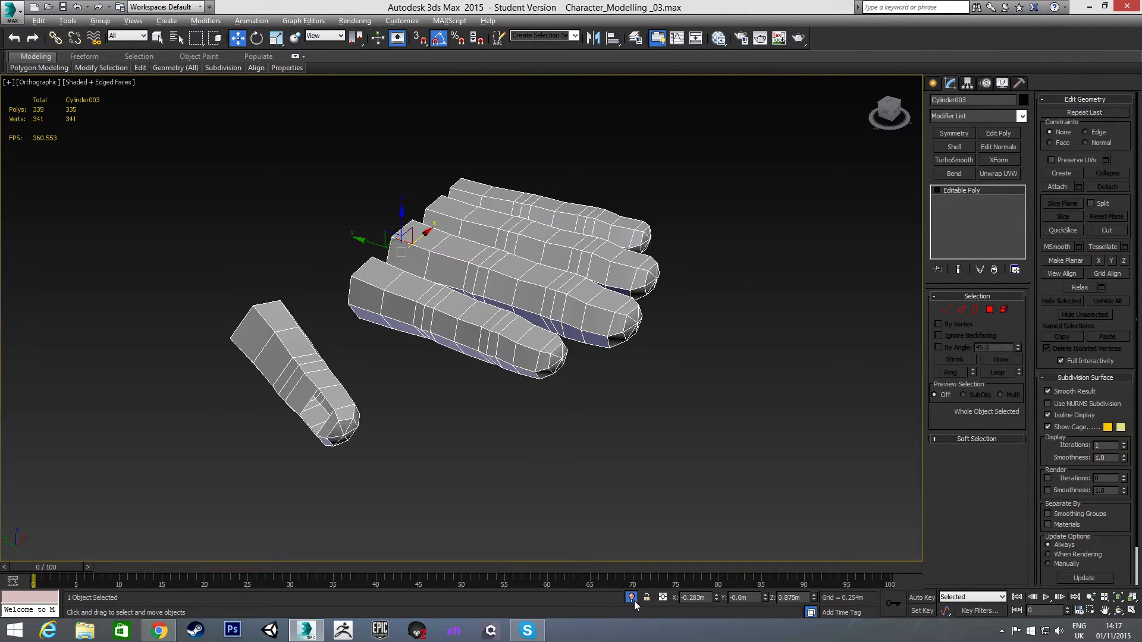
Switch the combined object to edge editing, facing the open finger bases, and clear the existing edge selection
{"action": "middle_click_drag", "start_coordinate": [440, 390], "coordinate": [609, 301], "text": "alt"}
{"action": "scroll", "coordinate": [508, 309], "scroll_direction": "up", "scroll_amount": 3}
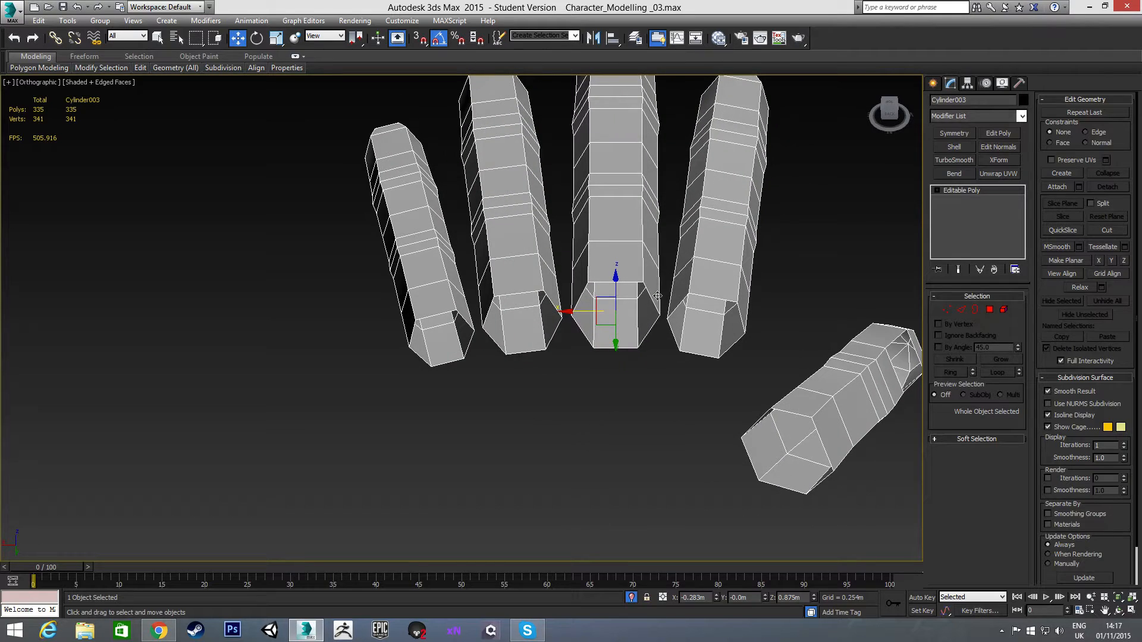
{"action": "middle_click_drag", "start_coordinate": [637, 343], "coordinate": [622, 314], "text": "alt"}
{"action": "key", "text": "2"}
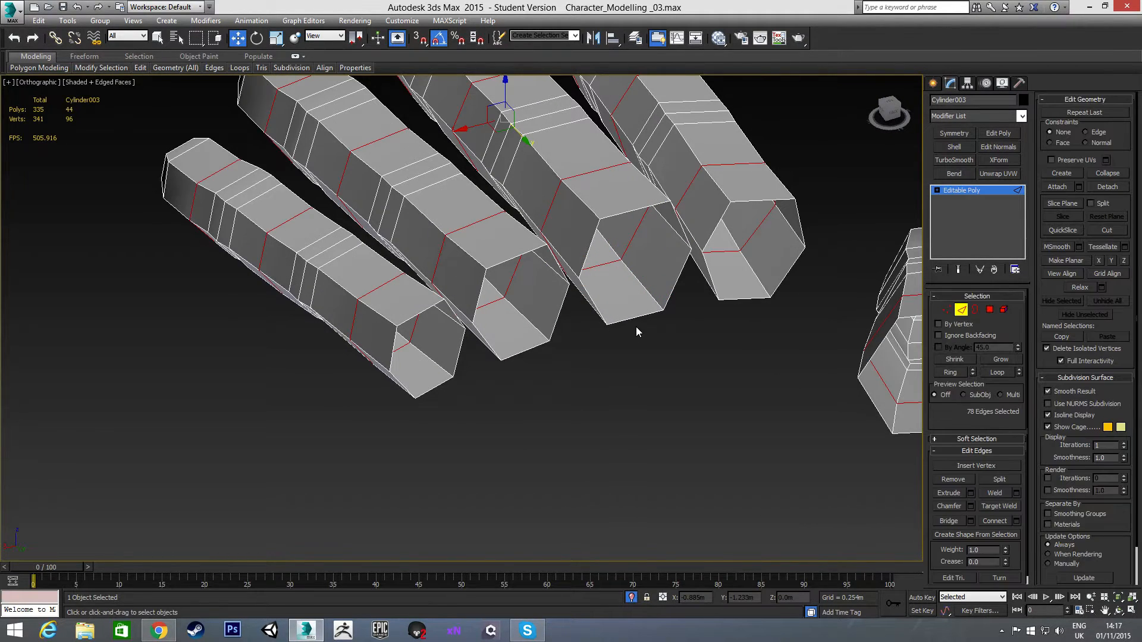
{"action": "middle_click_drag", "start_coordinate": [637, 328], "coordinate": [591, 306]}
{"action": "left_click", "coordinate": [638, 351]}
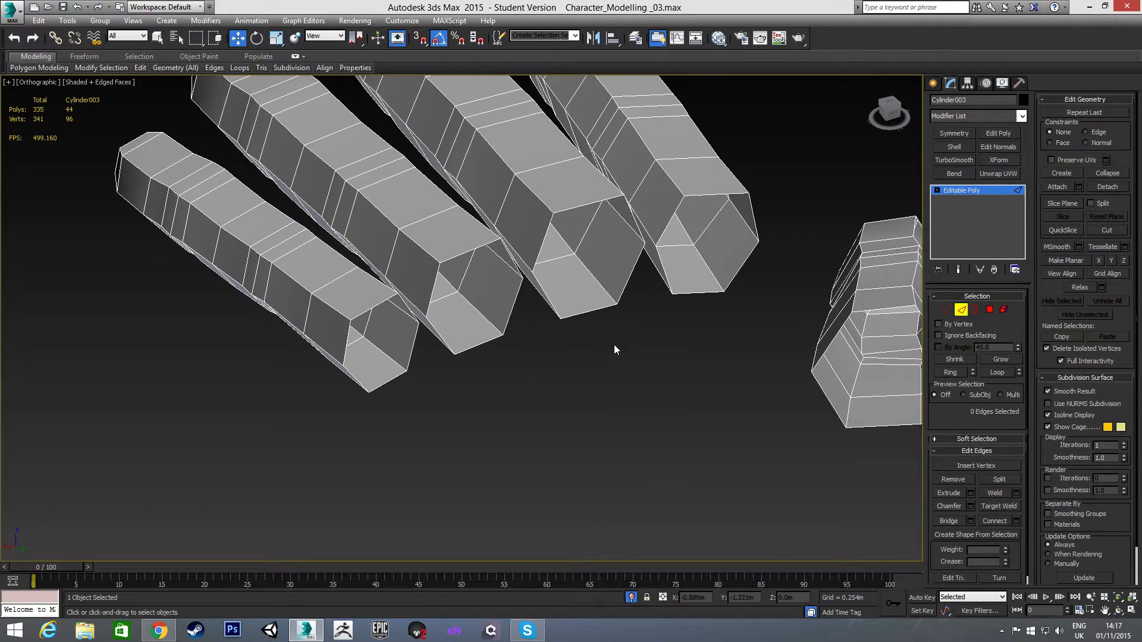
{"action": "left_click", "coordinate": [410, 309]}
{"action": "left_click", "coordinate": [434, 288], "text": "ctrl"}
{"action": "middle_click_drag", "start_coordinate": [434, 288], "coordinate": [424, 349], "text": "alt"}
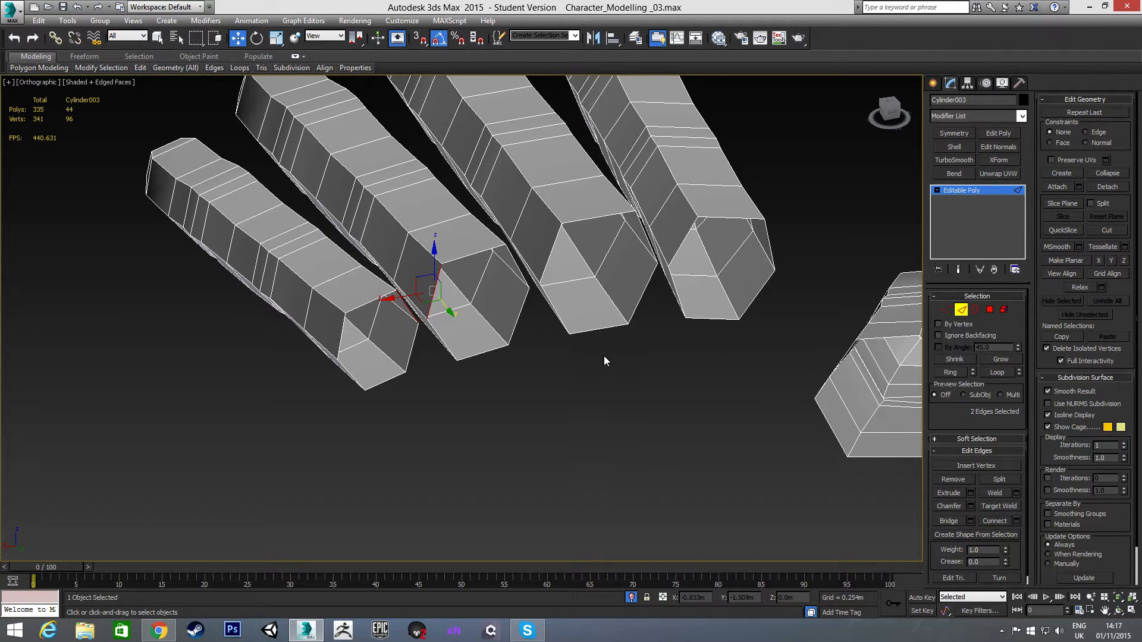
{"action": "left_click", "coordinate": [697, 380]}
Bridge the two facing pairs of open base edges between the little finger and the ring finger
{"action": "left_click", "coordinate": [952, 521]}
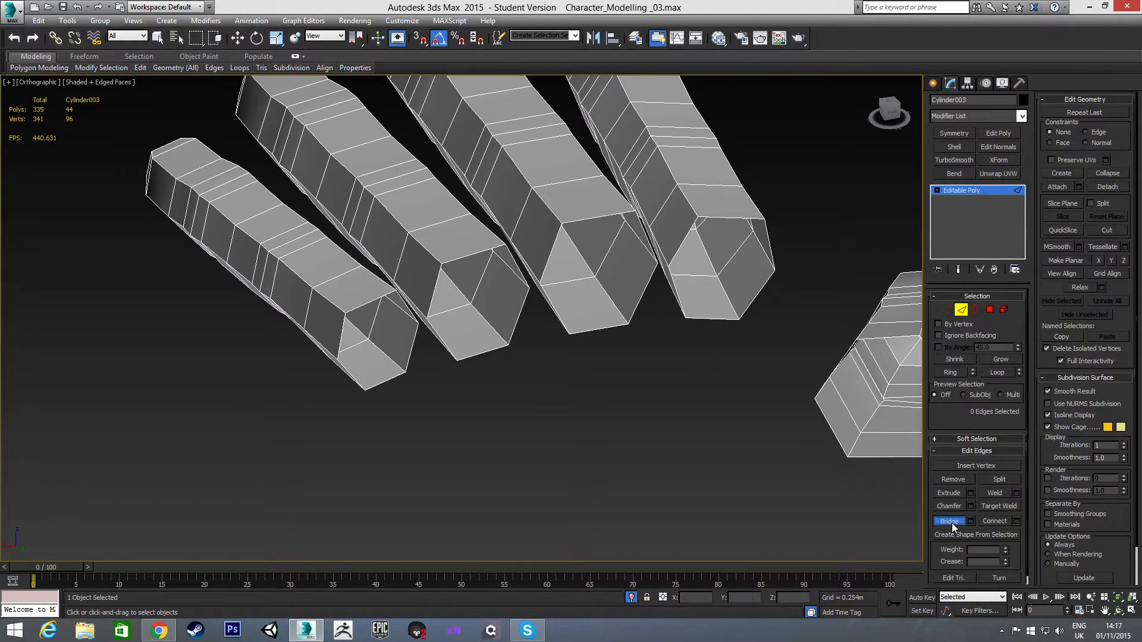
{"action": "left_click", "coordinate": [405, 304]}
{"action": "left_click", "coordinate": [434, 292]}
{"action": "left_click", "coordinate": [414, 341]}
{"action": "left_click", "coordinate": [441, 336]}
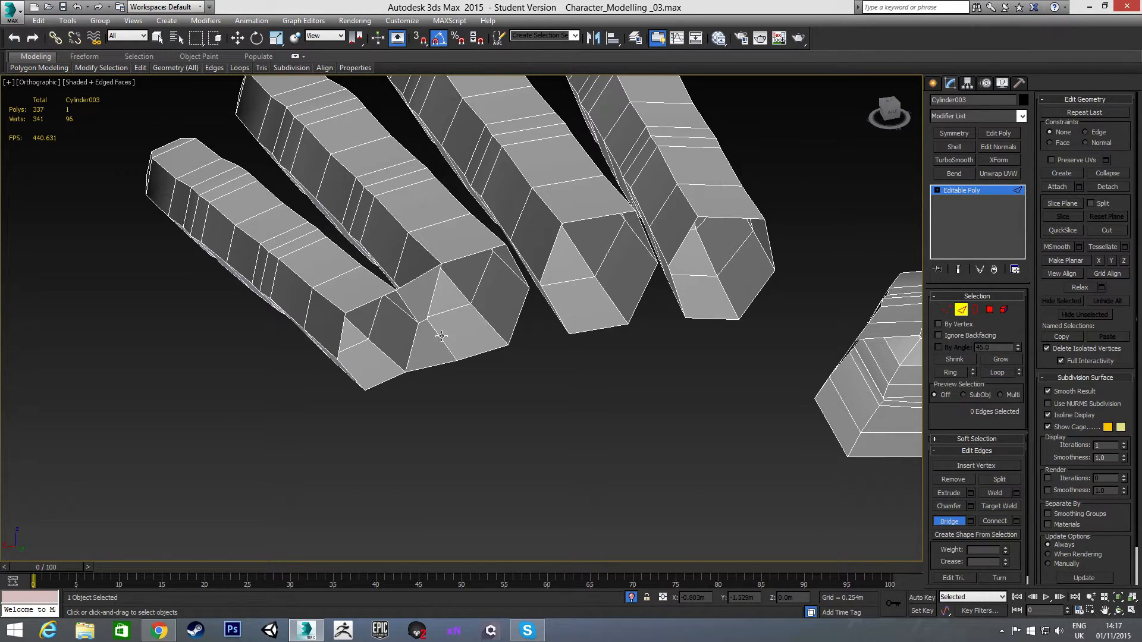
Bridge the two facing pairs of open base edges between the ring finger and the middle finger
{"action": "left_click", "coordinate": [521, 315]}
{"action": "left_click", "coordinate": [554, 311]}
{"action": "left_click", "coordinate": [538, 276]}
{"action": "left_click", "coordinate": [548, 266]}
Bridge the two facing pairs of open base edges between the middle and index fingers, and leave the Bridge tool
{"action": "left_click", "coordinate": [651, 234]}
{"action": "left_click", "coordinate": [681, 244]}
{"action": "left_click", "coordinate": [651, 275]}
{"action": "left_click", "coordinate": [671, 282]}
{"action": "key", "text": "w"}
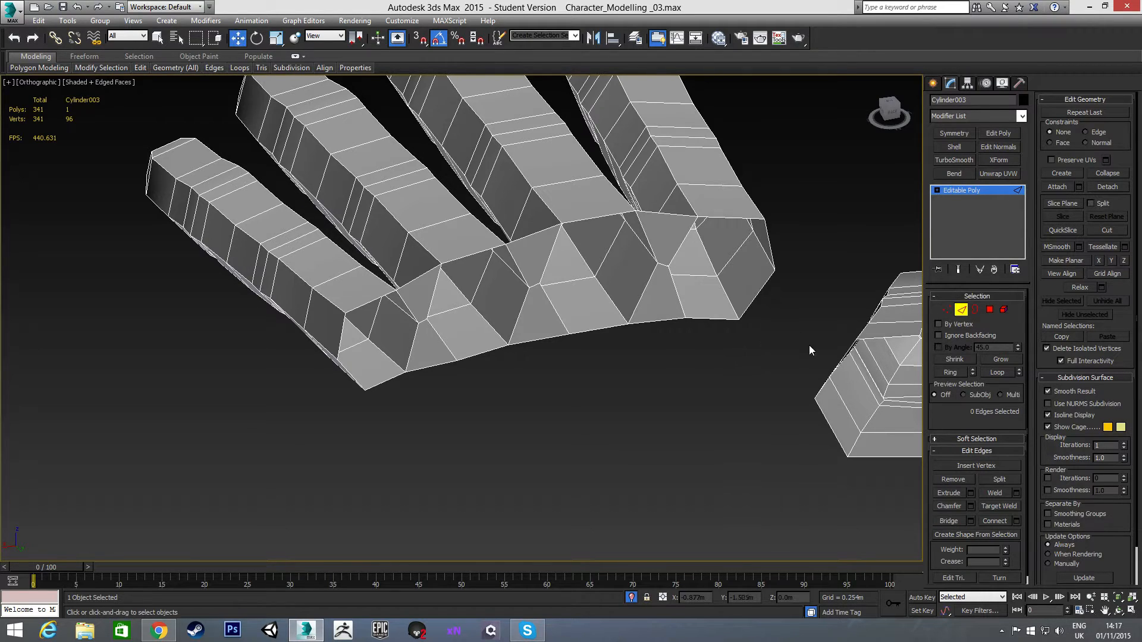
Extend the joined open border of the four finger bases backward in the top view to Y 0.019 m, adding a new polygon strip
{"action": "middle_click_drag", "start_coordinate": [712, 321], "coordinate": [662, 309], "text": "alt"}
{"action": "key", "text": "3"}
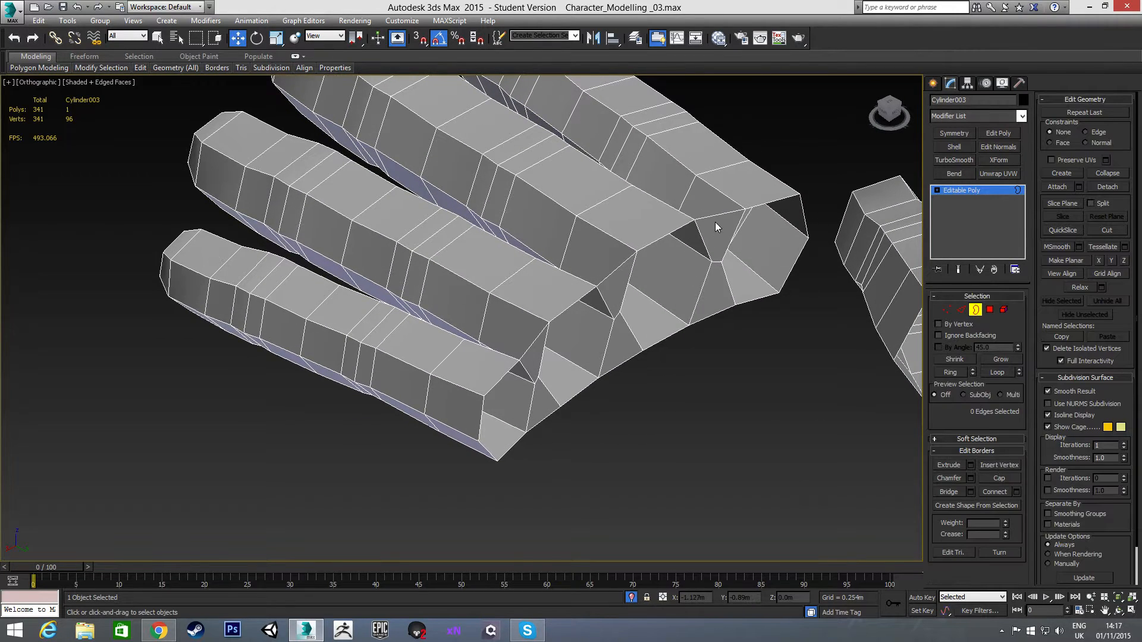
{"action": "left_click", "coordinate": [716, 217]}
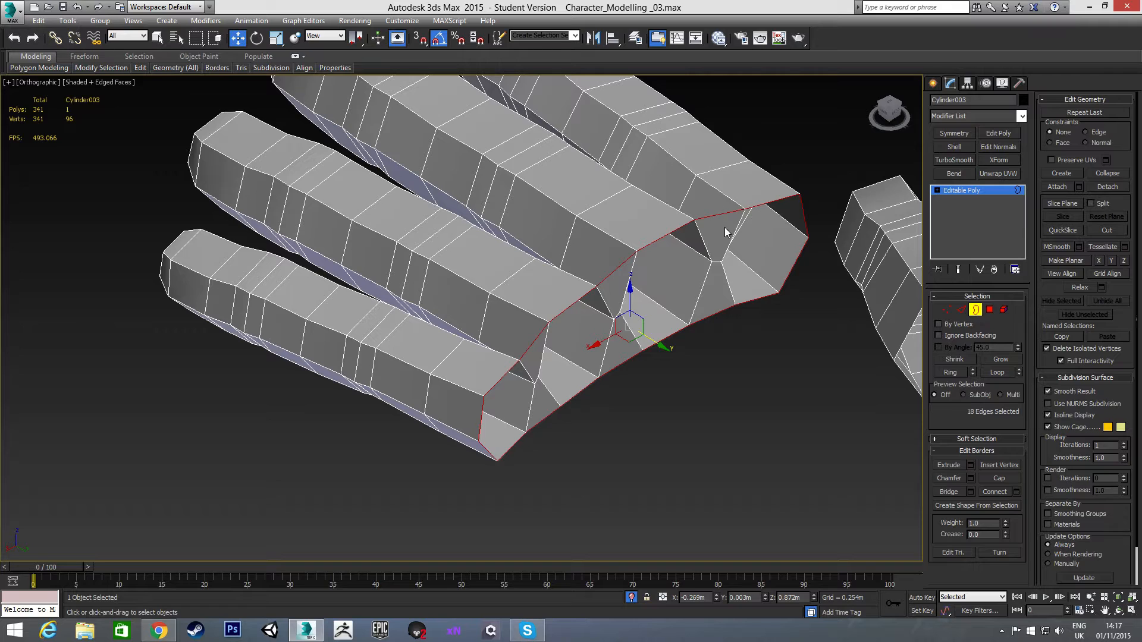
{"action": "middle_click_drag", "start_coordinate": [725, 229], "coordinate": [670, 240]}
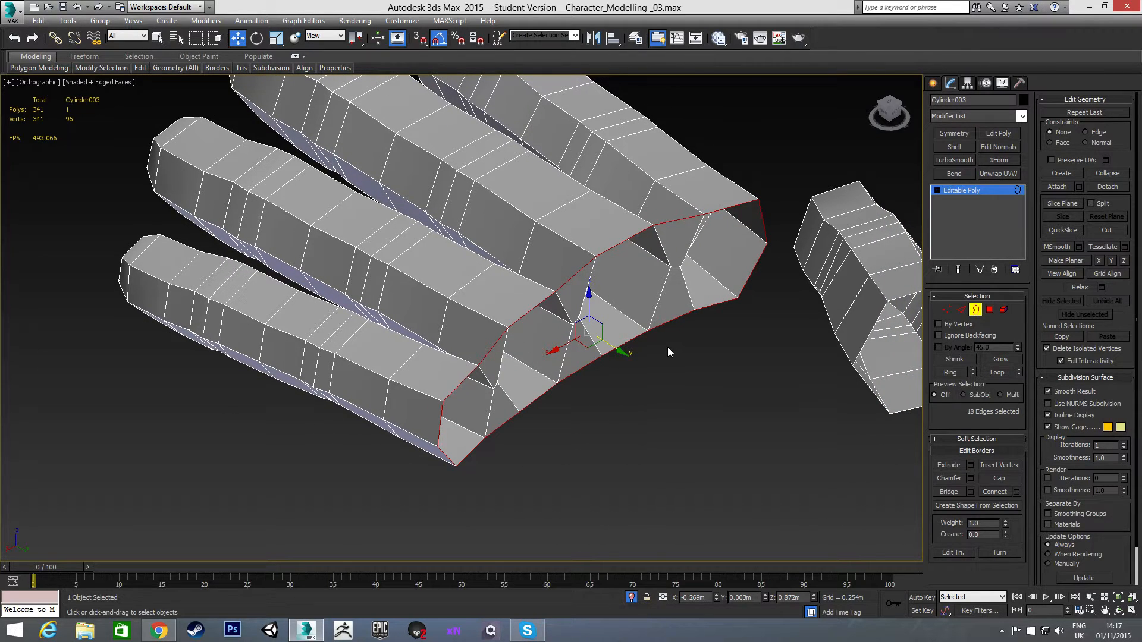
{"action": "key", "text": "t"}
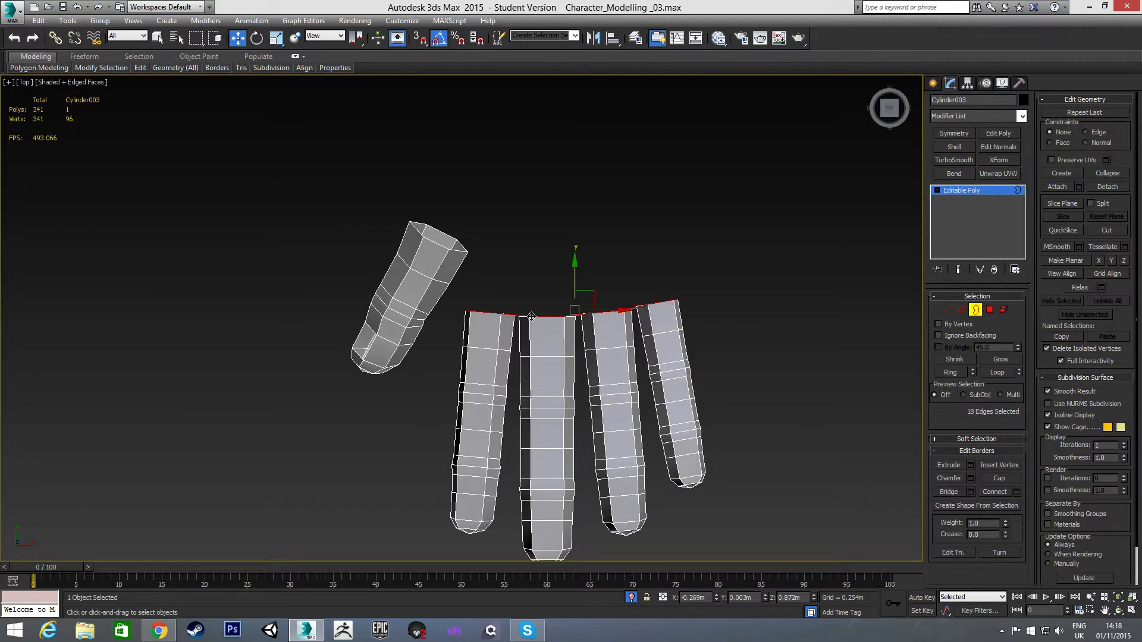
{"action": "scroll", "coordinate": [531, 317], "scroll_direction": "up", "scroll_amount": 2}
{"action": "left_click_drag", "start_coordinate": [592, 278], "coordinate": [595, 233], "text": "shift"}
{"action": "middle_click_drag", "start_coordinate": [594, 233], "coordinate": [601, 308], "text": "alt"}
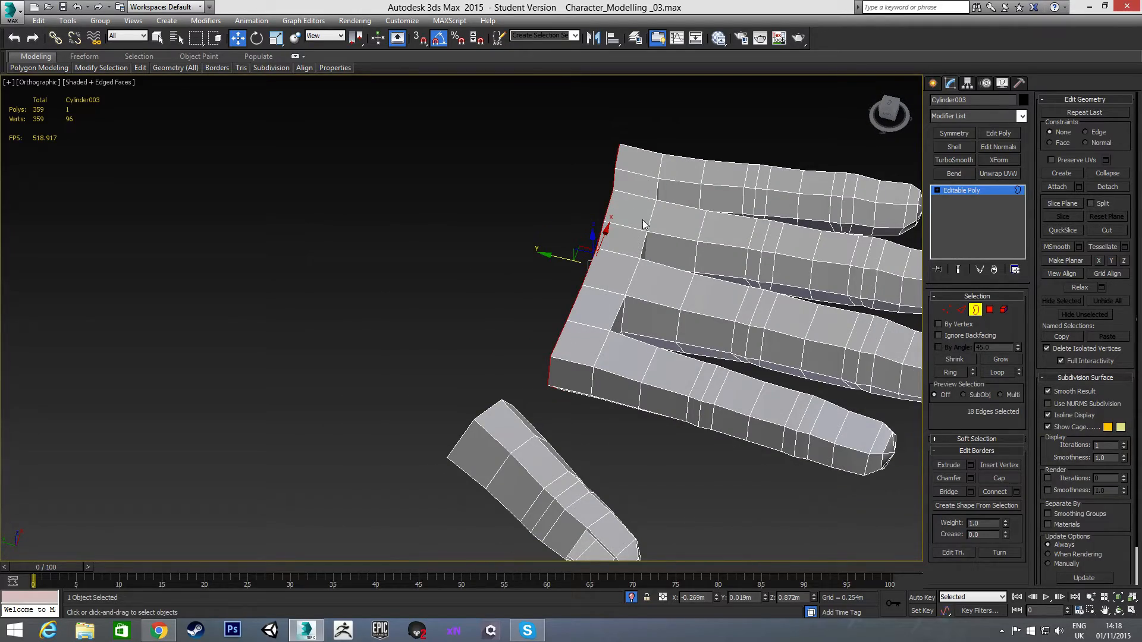
Scale the joined open border of the four finger bases slightly in height with the Scale tool
{"action": "middle_click_drag", "start_coordinate": [586, 367], "coordinate": [681, 316], "text": "alt"}
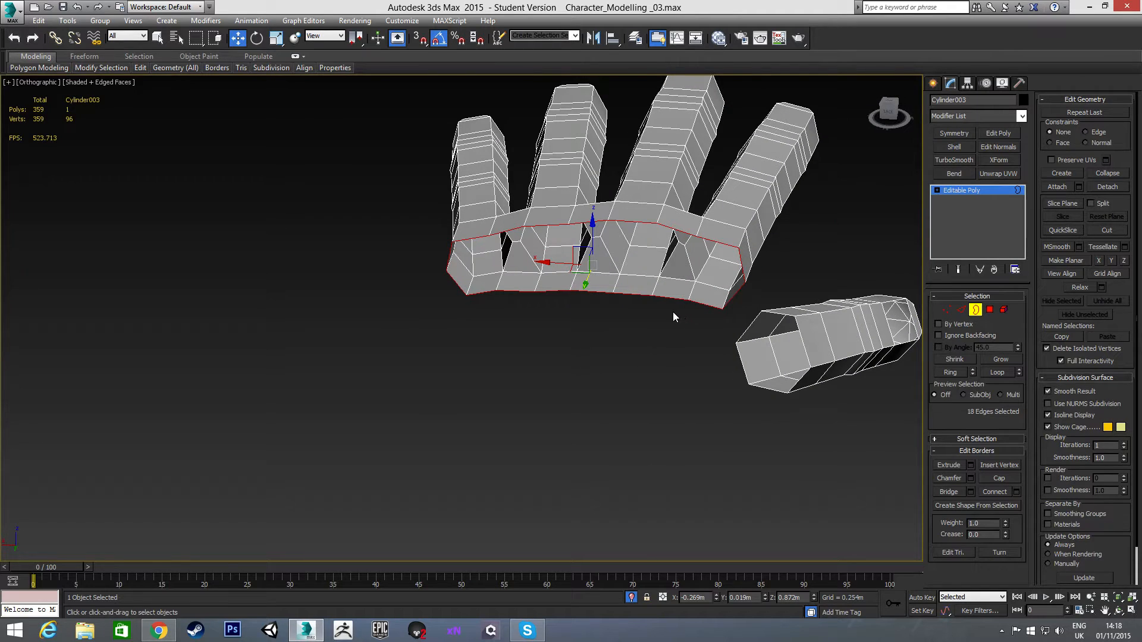
{"action": "key", "text": "r"}
{"action": "left_click_drag", "start_coordinate": [593, 219], "coordinate": [591, 215]}
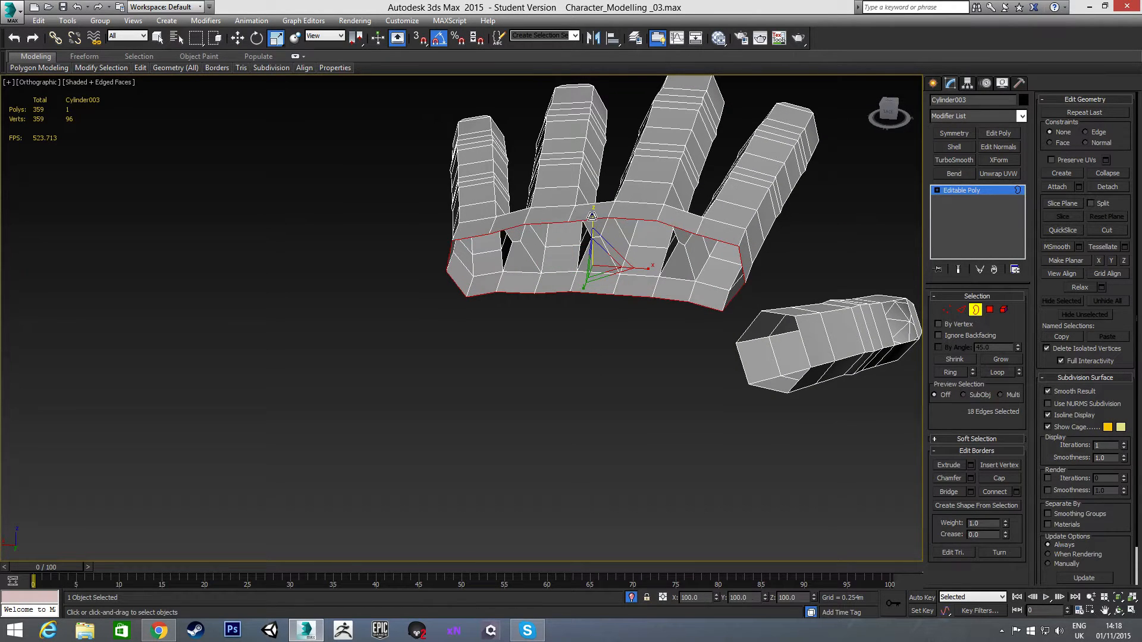
{"action": "middle_click_drag", "start_coordinate": [592, 216], "coordinate": [632, 294], "text": "alt"}
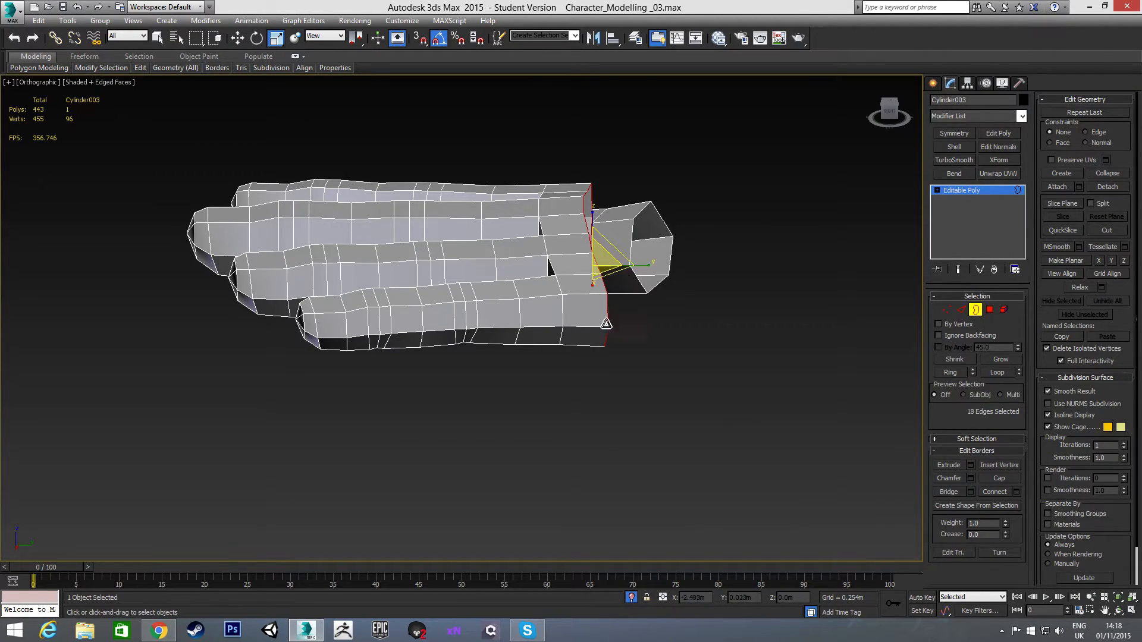
{"action": "middle_click_drag", "start_coordinate": [548, 289], "coordinate": [327, 285], "text": "alt"}
{"action": "left_click_drag", "start_coordinate": [576, 233], "coordinate": [571, 272]}
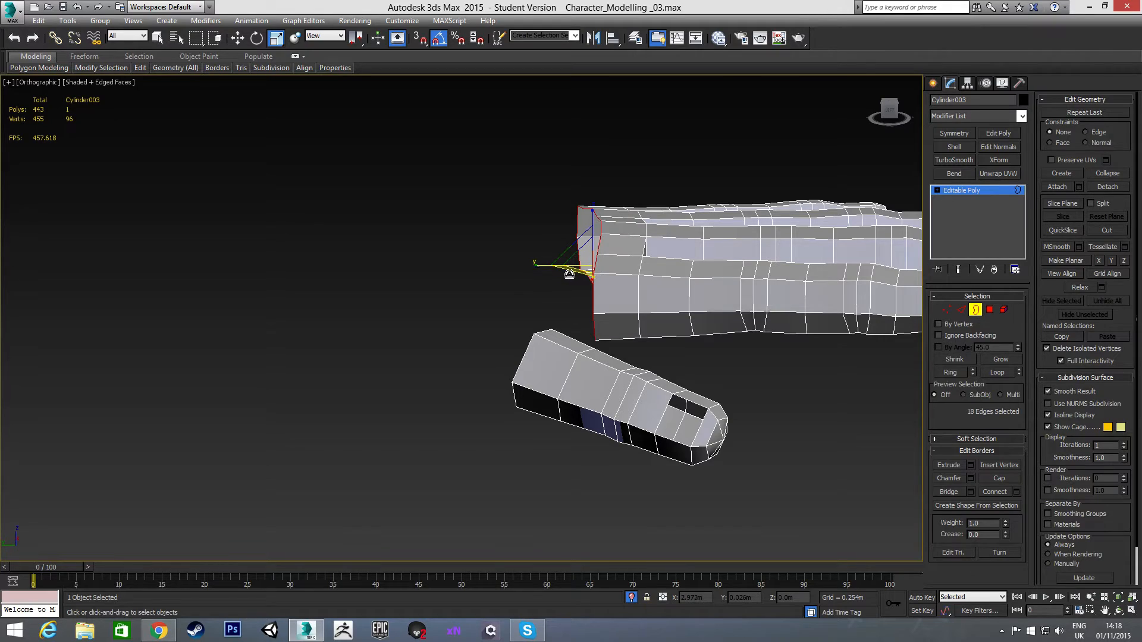
Weld the two upper border vertices behind the gap between the little and ring fingers, using a weld threshold of 0.024 m
{"action": "middle_click_drag", "start_coordinate": [494, 258], "coordinate": [683, 337], "text": "alt"}
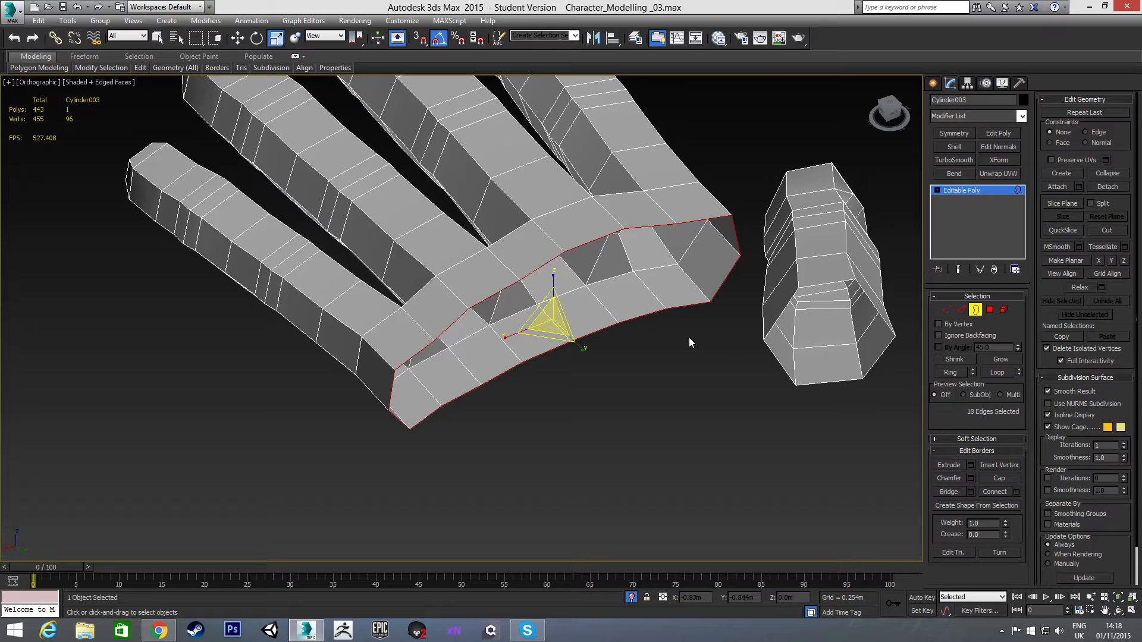
{"action": "scroll", "coordinate": [690, 368], "scroll_direction": "down", "scroll_amount": 3}
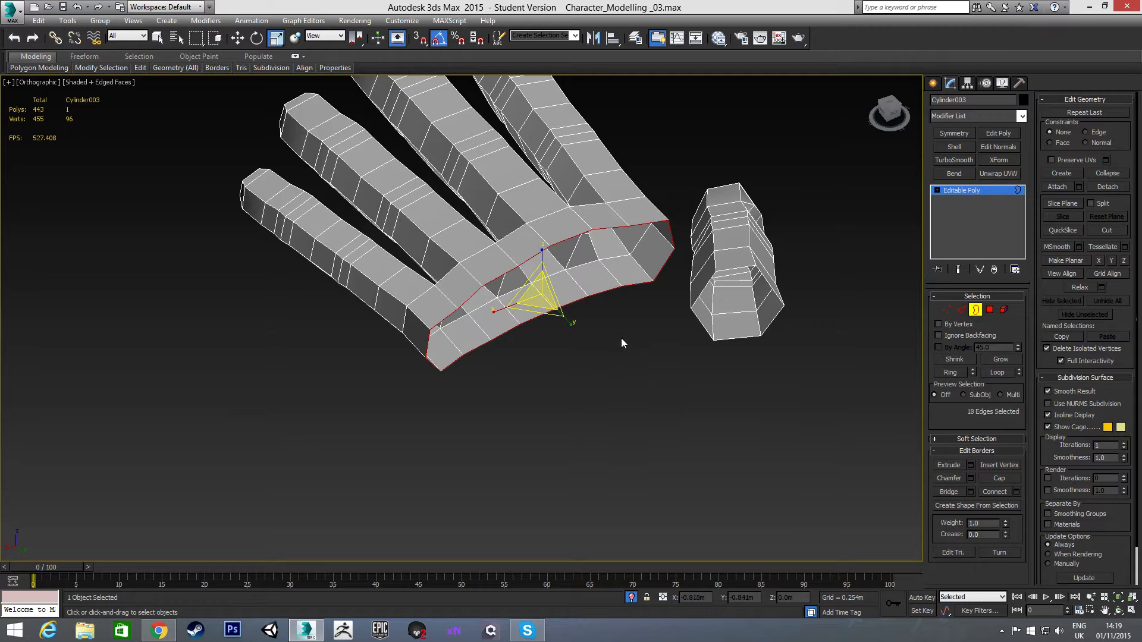
{"action": "middle_click_drag", "start_coordinate": [618, 338], "coordinate": [633, 362]}
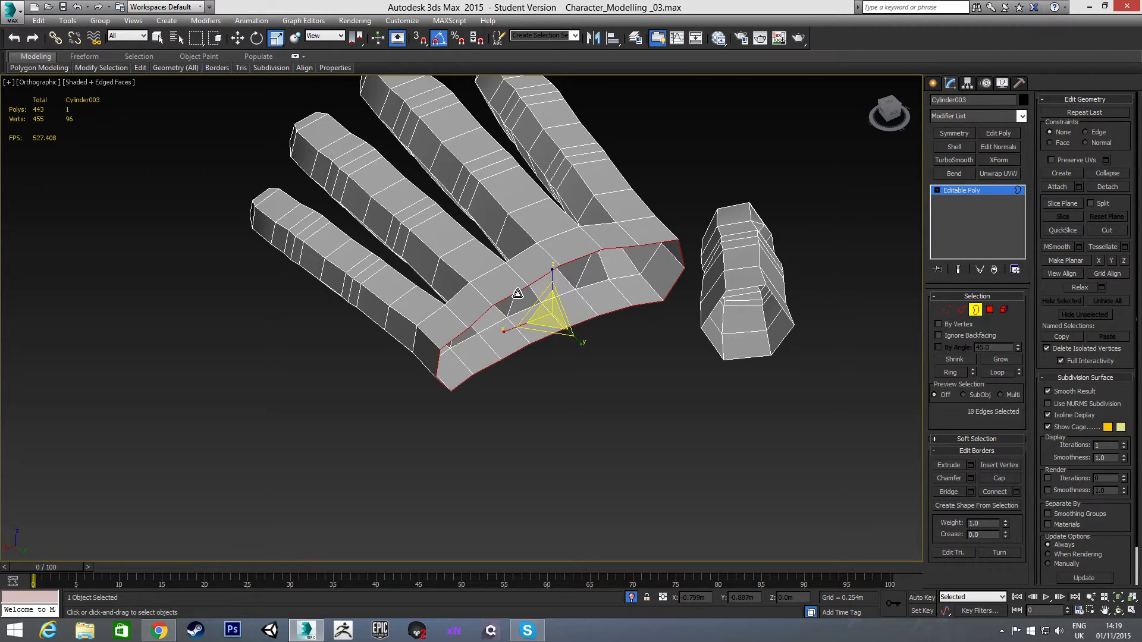
{"action": "scroll", "coordinate": [513, 297], "scroll_direction": "up", "scroll_amount": 2}
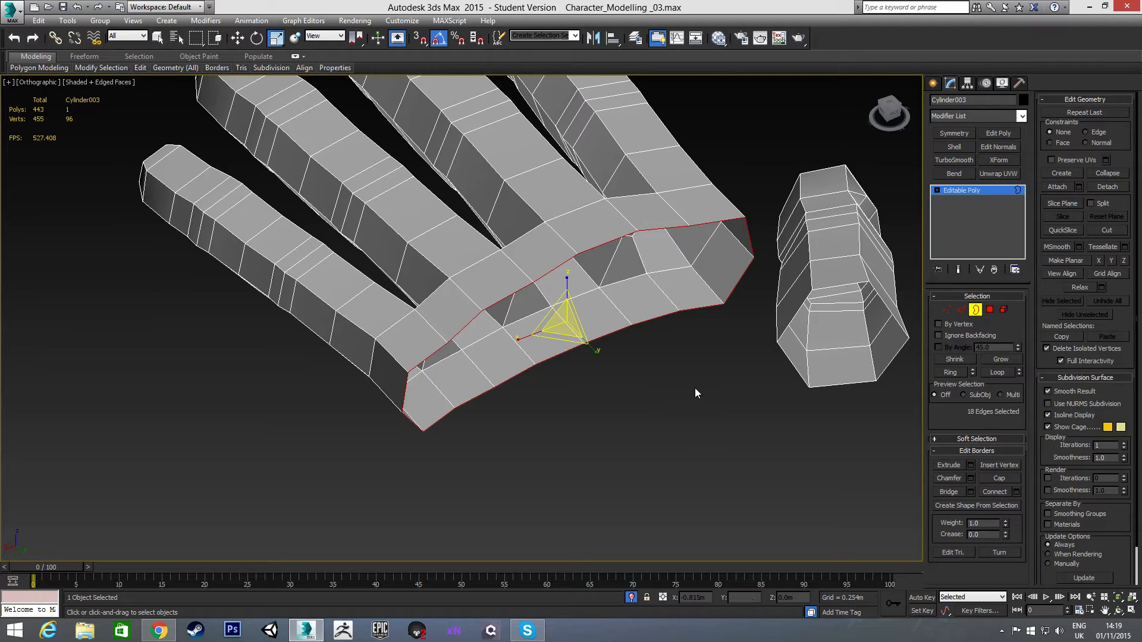
{"action": "left_click", "coordinate": [946, 312]}
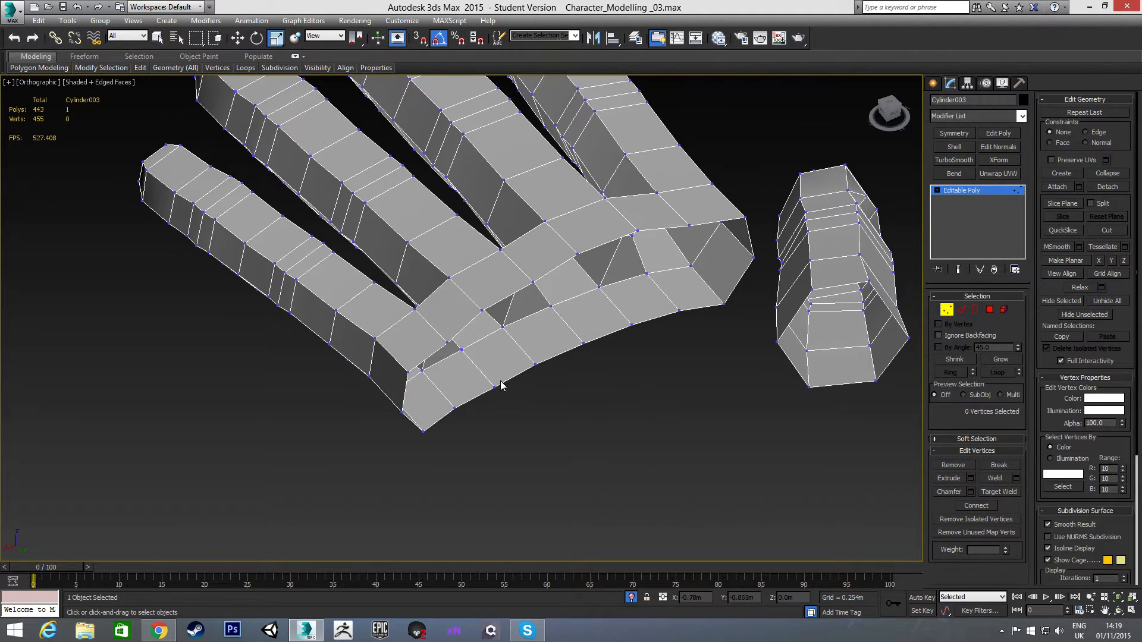
{"action": "mouse_move", "coordinate": [466, 365]}
{"action": "middle_mouse_down", "text": "alt"}
{"action": "mouse_move", "coordinate": [466, 388]}
{"action": "mouse_move", "coordinate": [464, 374]}
{"action": "middle_mouse_up", "text": "alt"}
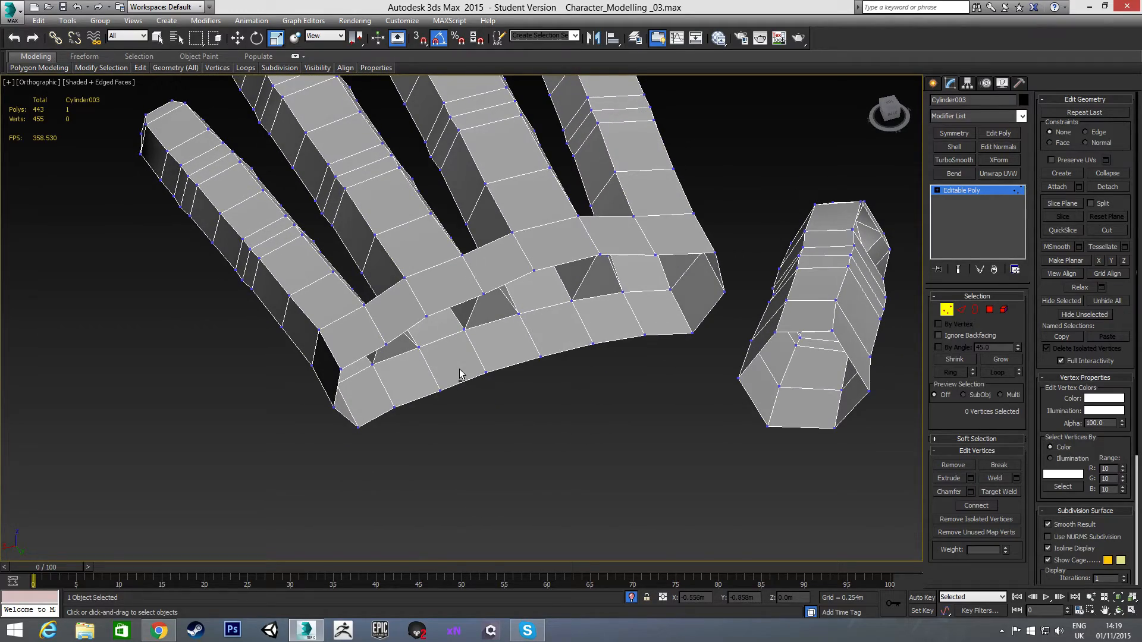
{"action": "left_click", "coordinate": [386, 344]}
{"action": "left_click", "coordinate": [426, 316], "text": "ctrl"}
{"action": "middle_click_drag", "start_coordinate": [426, 316], "coordinate": [496, 349], "text": "alt"}
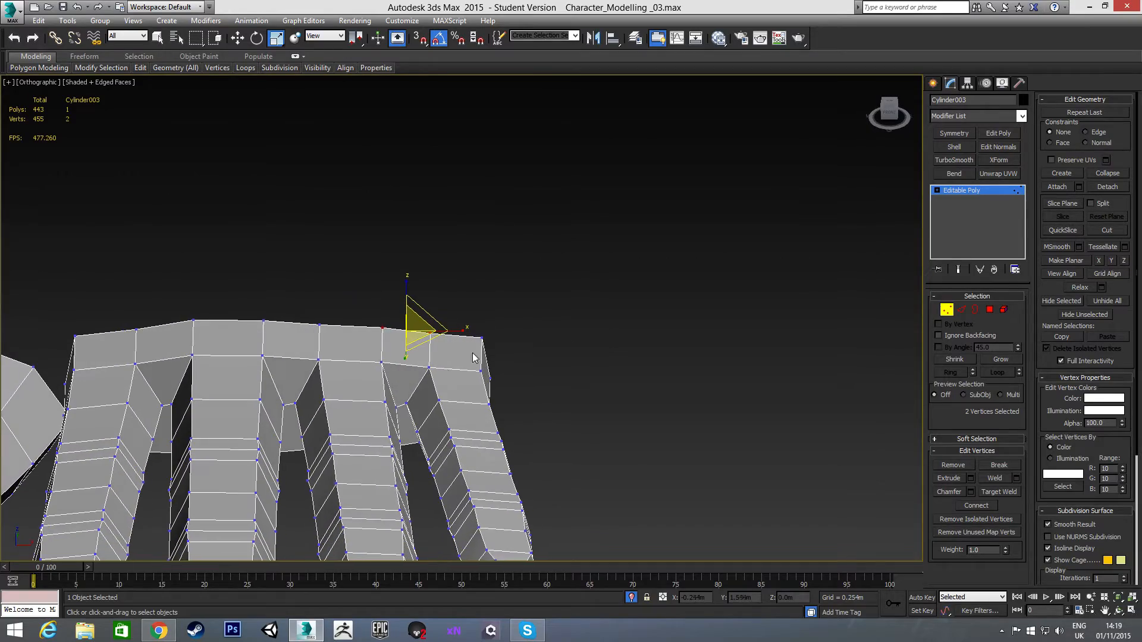
{"action": "left_click", "coordinate": [406, 350]}
{"action": "key", "text": "4"}
{"action": "left_click", "coordinate": [407, 349]}
{"action": "middle_click_drag", "start_coordinate": [407, 350], "coordinate": [379, 371], "text": "alt"}
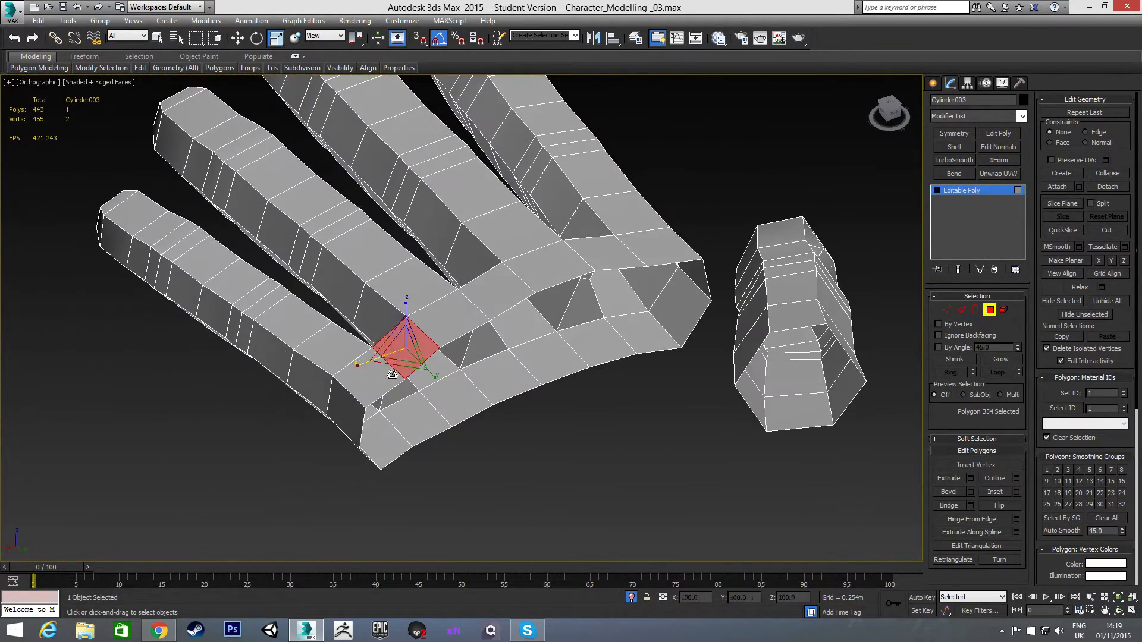
{"action": "scroll", "coordinate": [379, 371], "scroll_direction": "up", "scroll_amount": 3}
{"action": "key", "text": "1"}
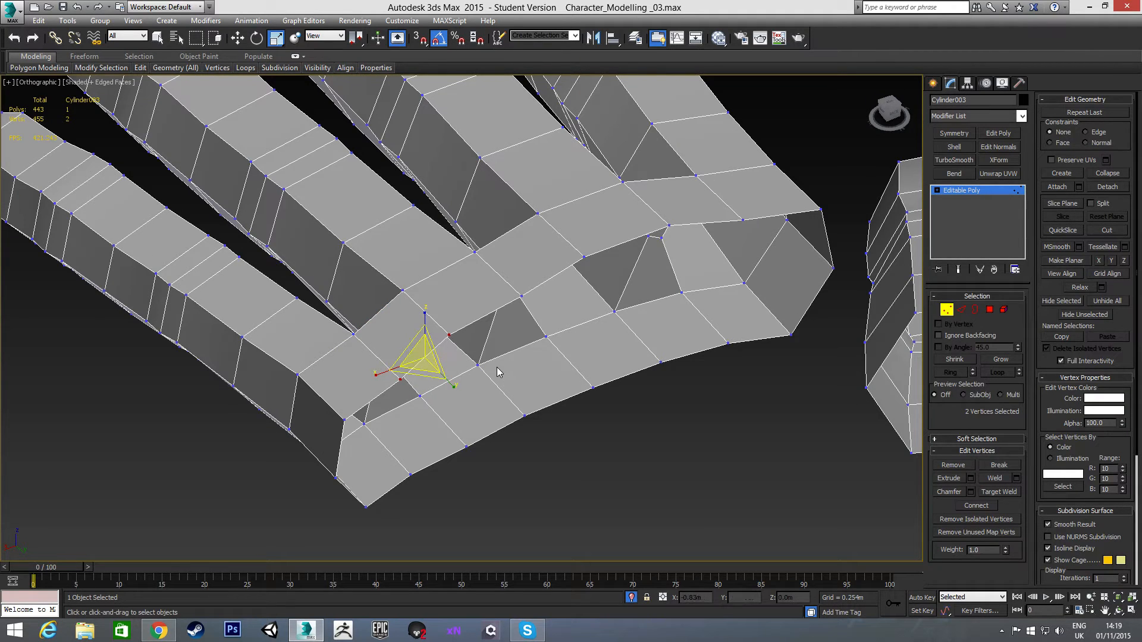
{"action": "middle_click_drag", "start_coordinate": [492, 372], "coordinate": [459, 339], "text": "alt"}
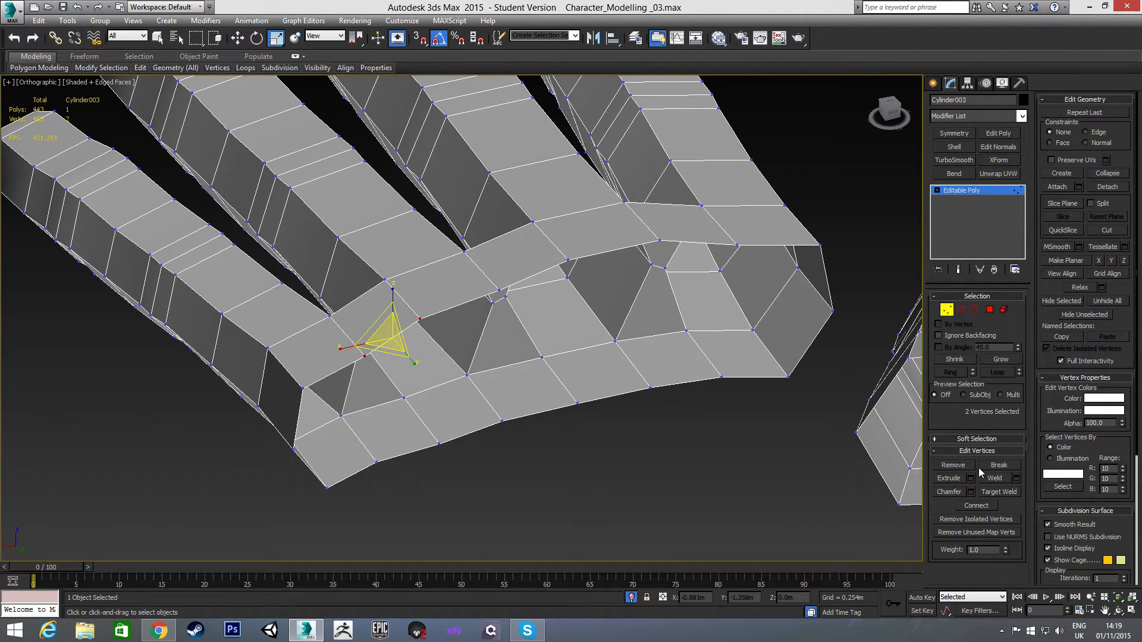
{"action": "left_click", "coordinate": [1017, 480]}
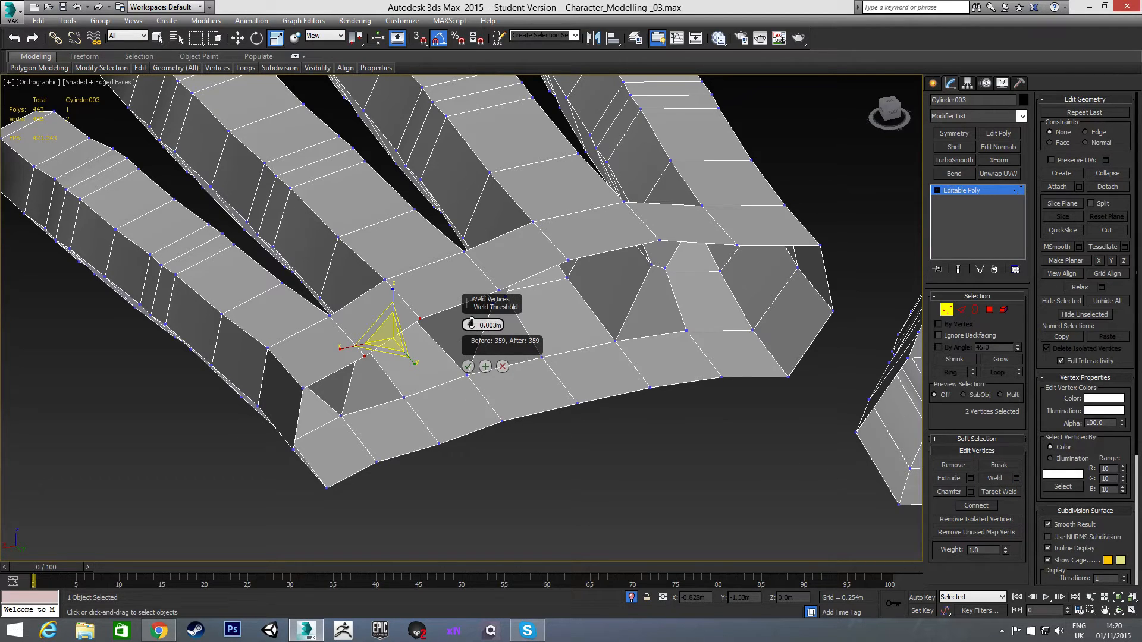
{"action": "left_click_drag", "start_coordinate": [471, 325], "coordinate": [472, 199]}
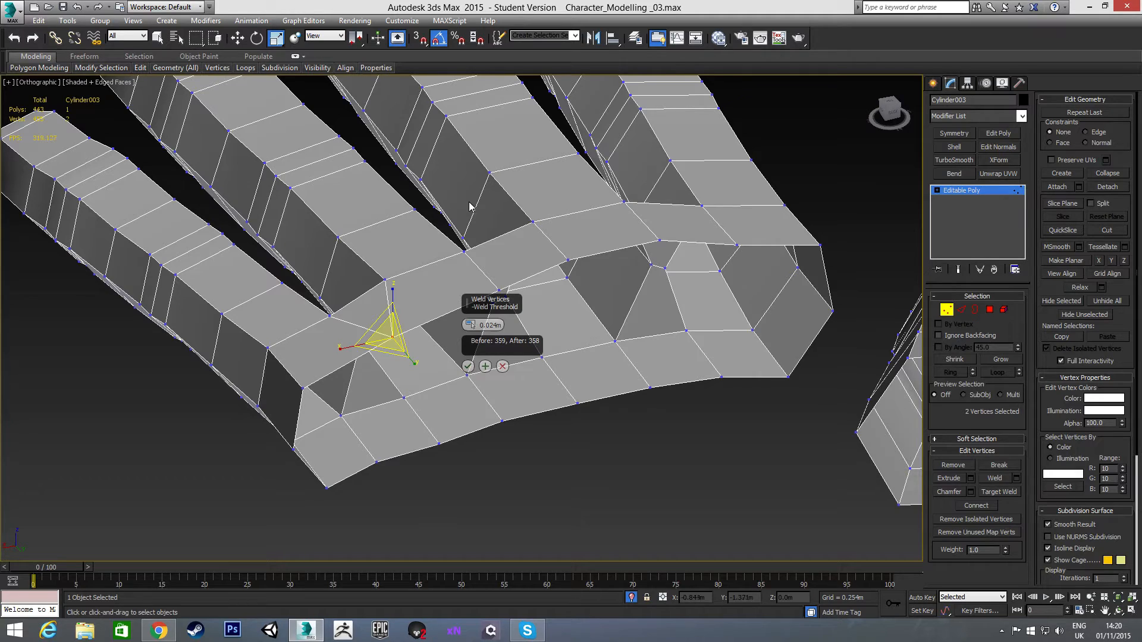
{"action": "left_click", "coordinate": [467, 366]}
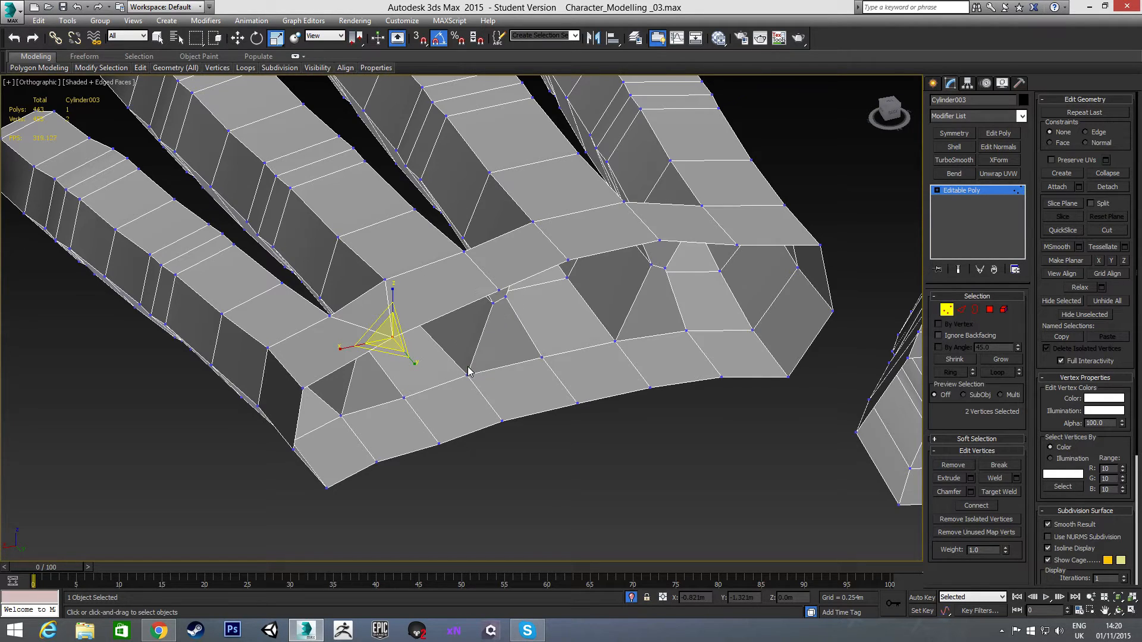
Weld the upper border vertex pairs behind the ring–middle finger gap and the middle–index finger gap with the same threshold
{"action": "left_click", "coordinate": [500, 291]}
{"action": "left_click", "coordinate": [568, 260], "text": "ctrl"}
{"action": "mouse_move", "coordinate": [553, 334]}
{"action": "middle_mouse_down", "text": "alt"}
{"action": "mouse_move", "coordinate": [581, 363]}
{"action": "mouse_move", "coordinate": [557, 357]}
{"action": "mouse_move", "coordinate": [557, 315]}
{"action": "middle_mouse_up", "text": "alt"}
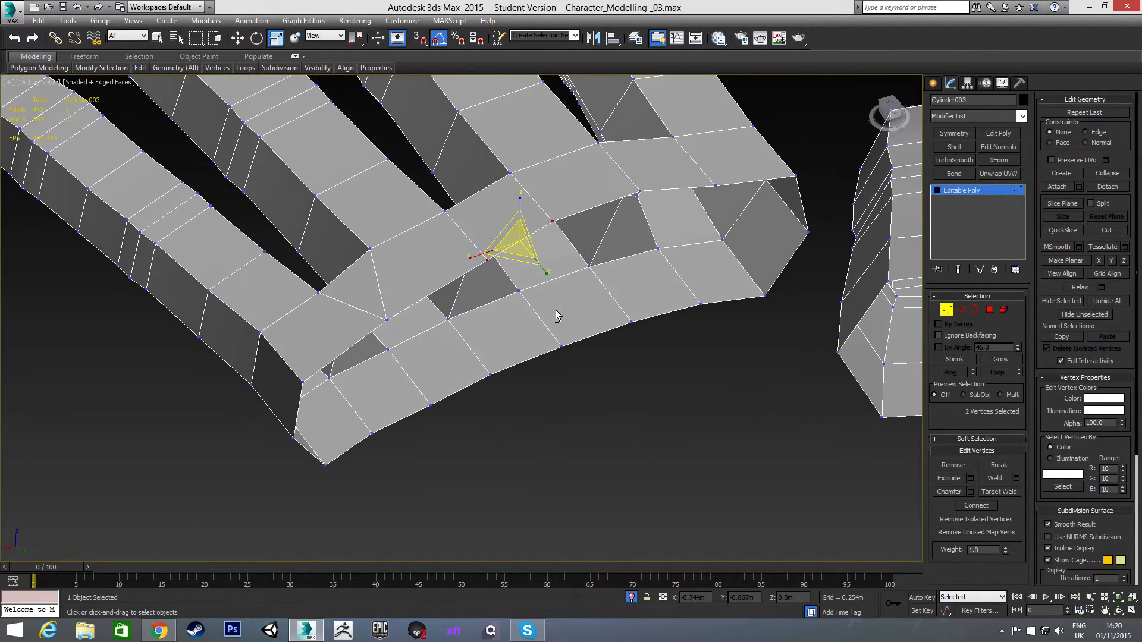
{"action": "left_click", "coordinate": [994, 478]}
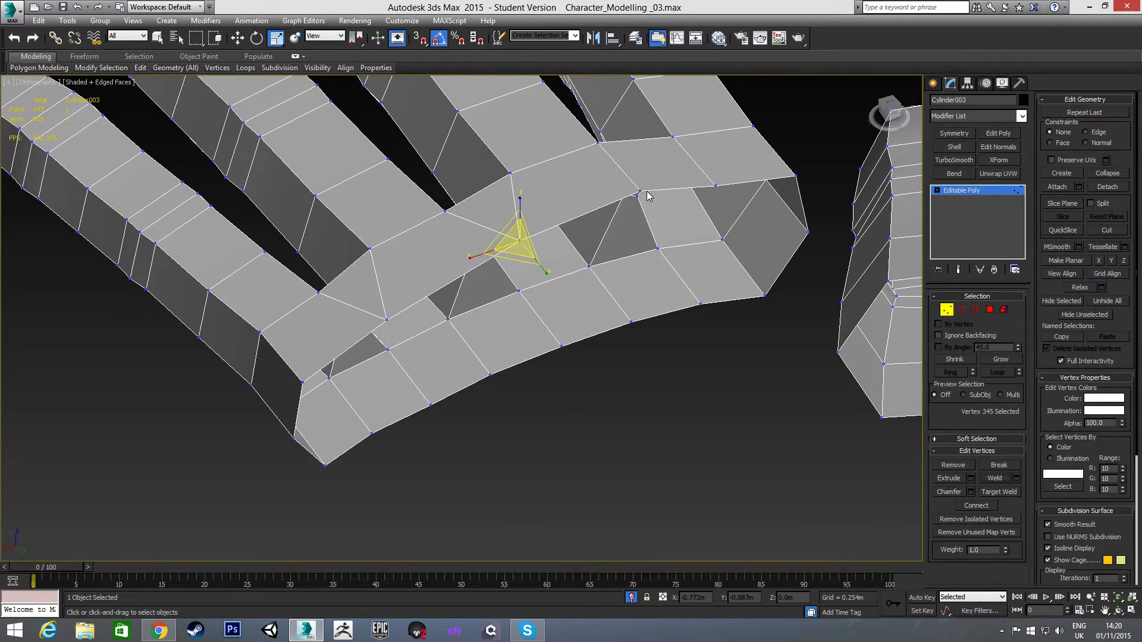
{"action": "left_click", "coordinate": [641, 189]}
{"action": "left_click", "coordinate": [714, 187], "text": "ctrl"}
{"action": "left_click", "coordinate": [994, 478]}
Weld the lower border vertex pairs behind all three finger gaps, from the index finger side to the little finger, and clear the selection
{"action": "left_click", "coordinate": [632, 322]}
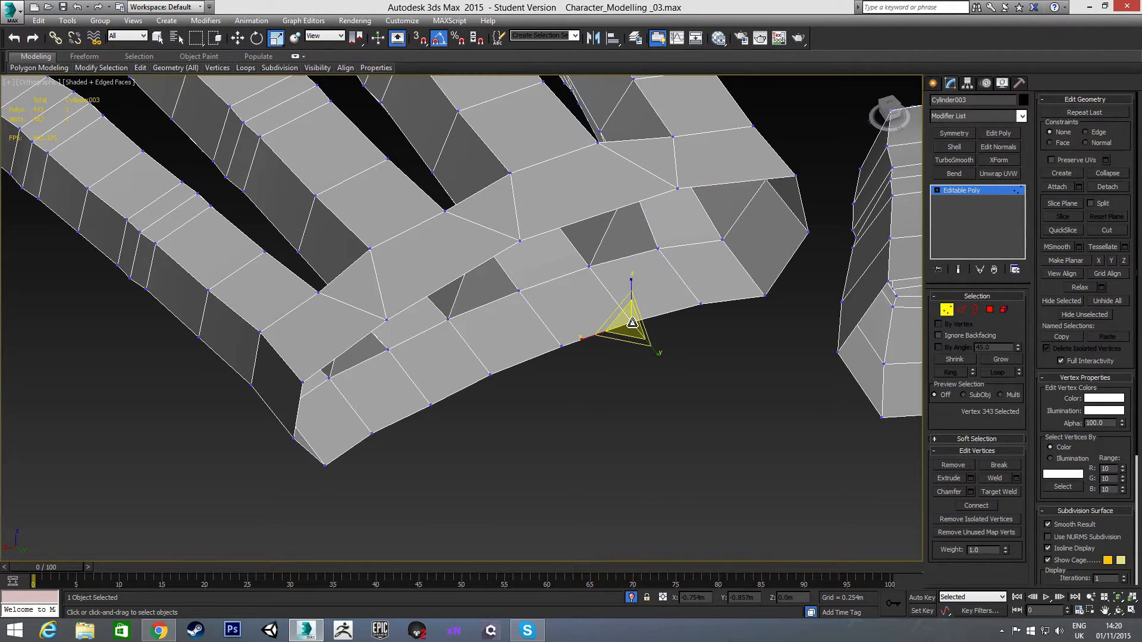
{"action": "left_click", "coordinate": [701, 304], "text": "ctrl"}
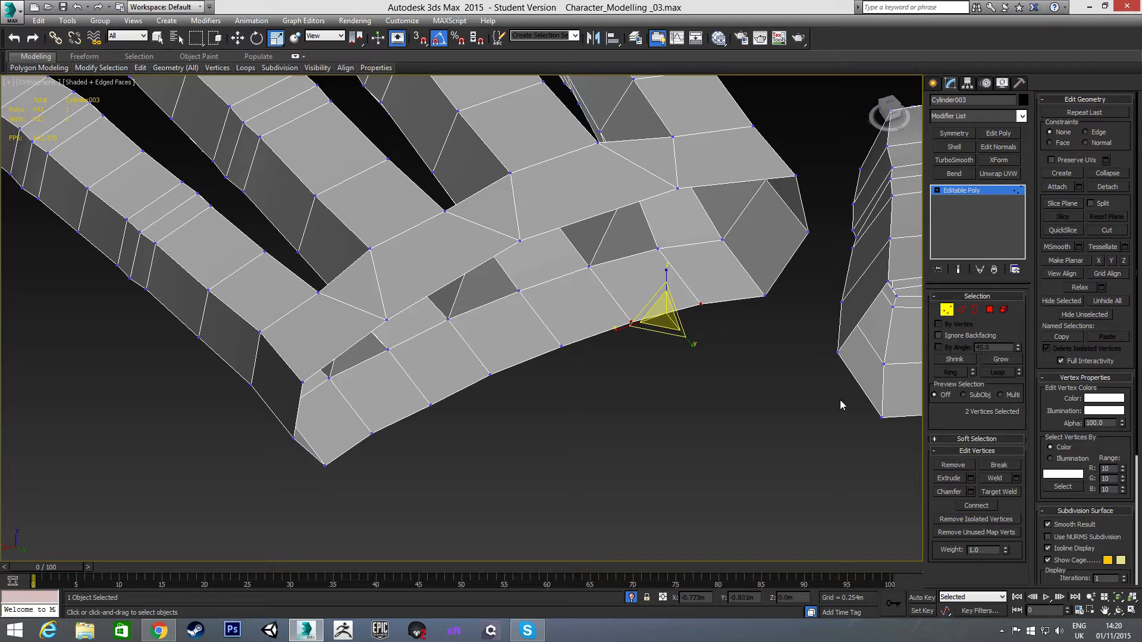
{"action": "left_click", "coordinate": [994, 479]}
{"action": "left_click", "coordinate": [491, 373]}
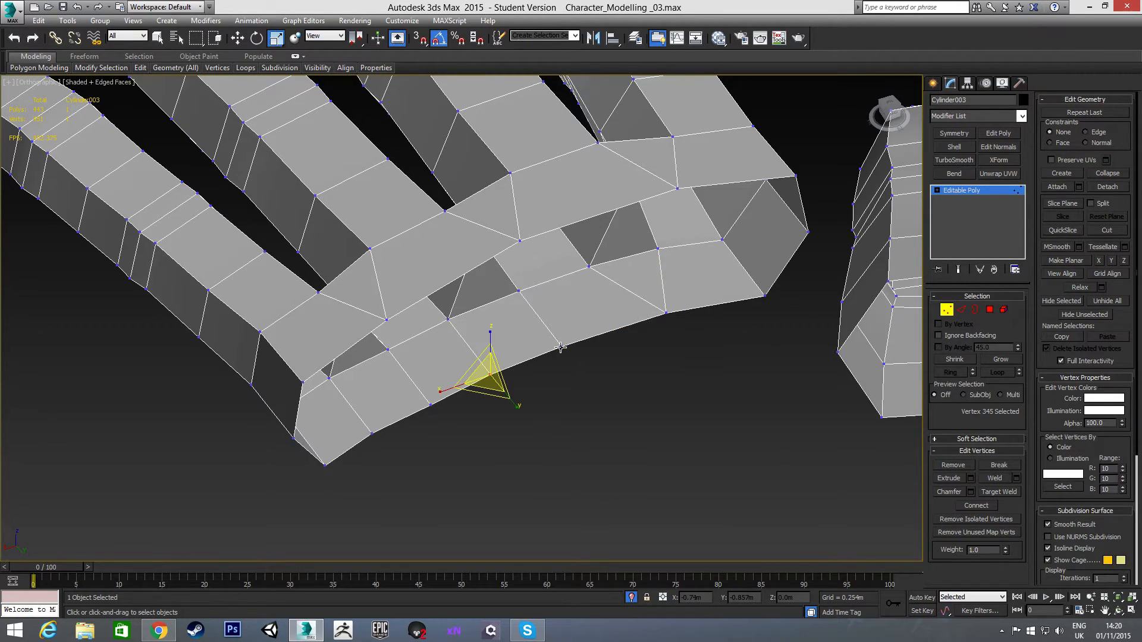
{"action": "left_click", "coordinate": [561, 346], "text": "ctrl"}
{"action": "left_click", "coordinate": [994, 479]}
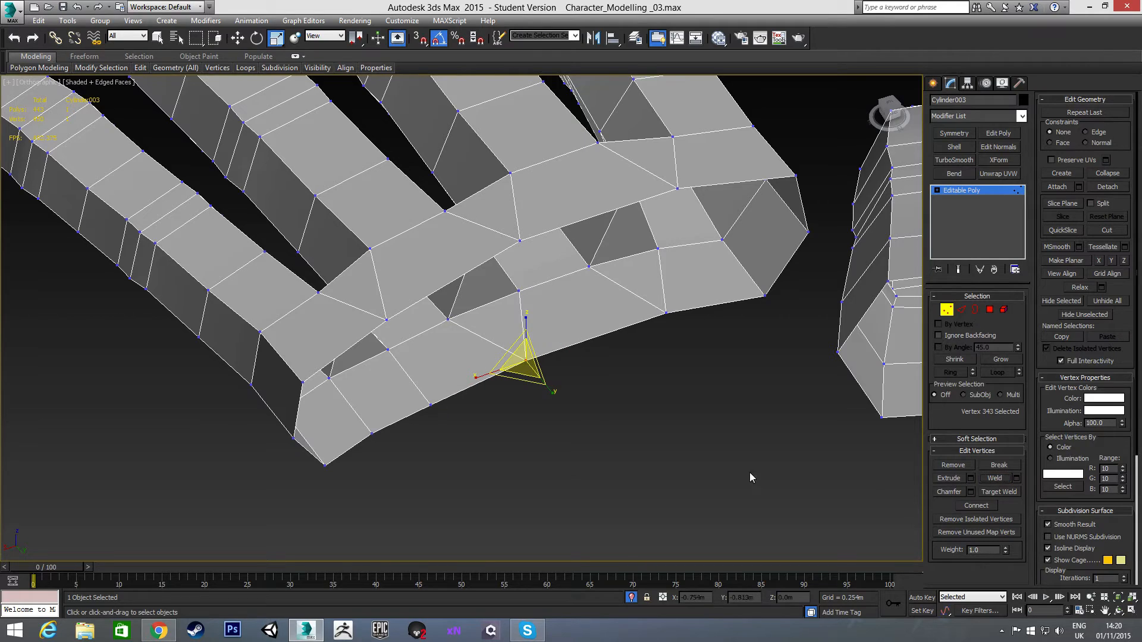
{"action": "left_click", "coordinate": [372, 434]}
{"action": "left_click", "coordinate": [430, 405], "text": "ctrl"}
{"action": "left_click", "coordinate": [995, 478]}
{"action": "left_click", "coordinate": [659, 464]}
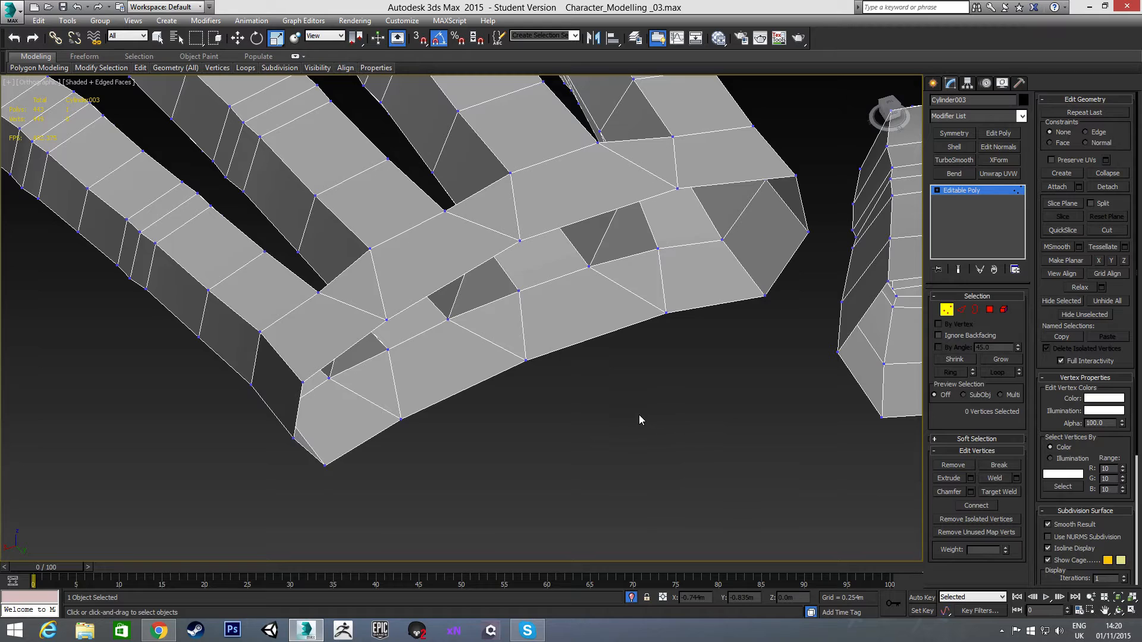
Connect the nine crosswise edges of the webs between the four fingers with one segment, adding a centre line to each web
{"action": "key", "text": "3"}
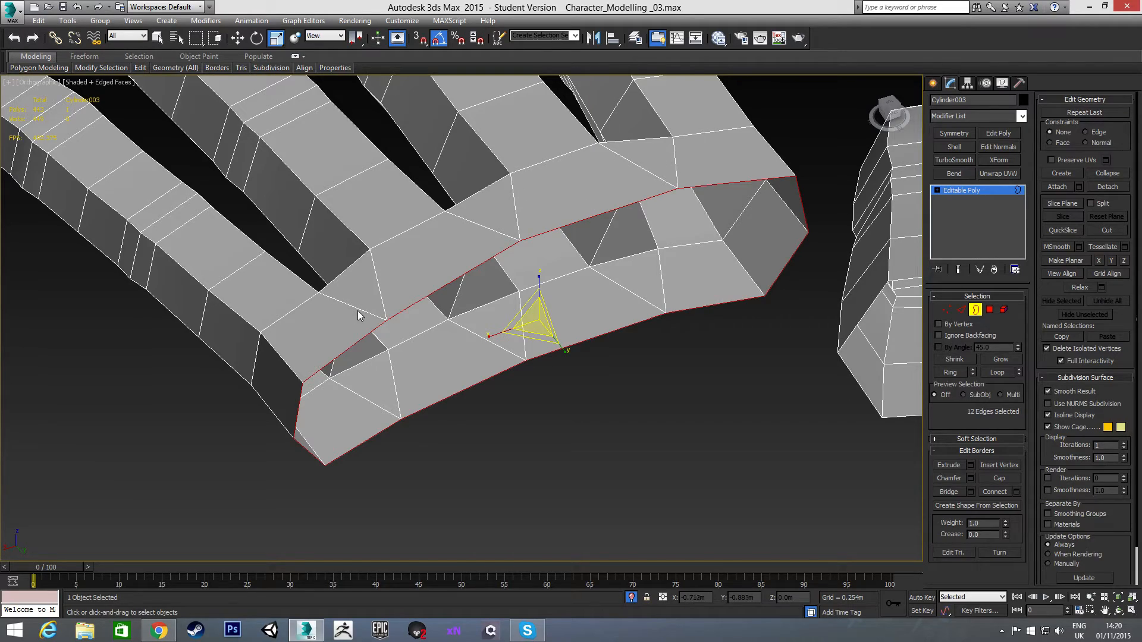
{"action": "middle_click_drag", "start_coordinate": [469, 338], "coordinate": [564, 303], "text": "alt"}
{"action": "key", "text": "2"}
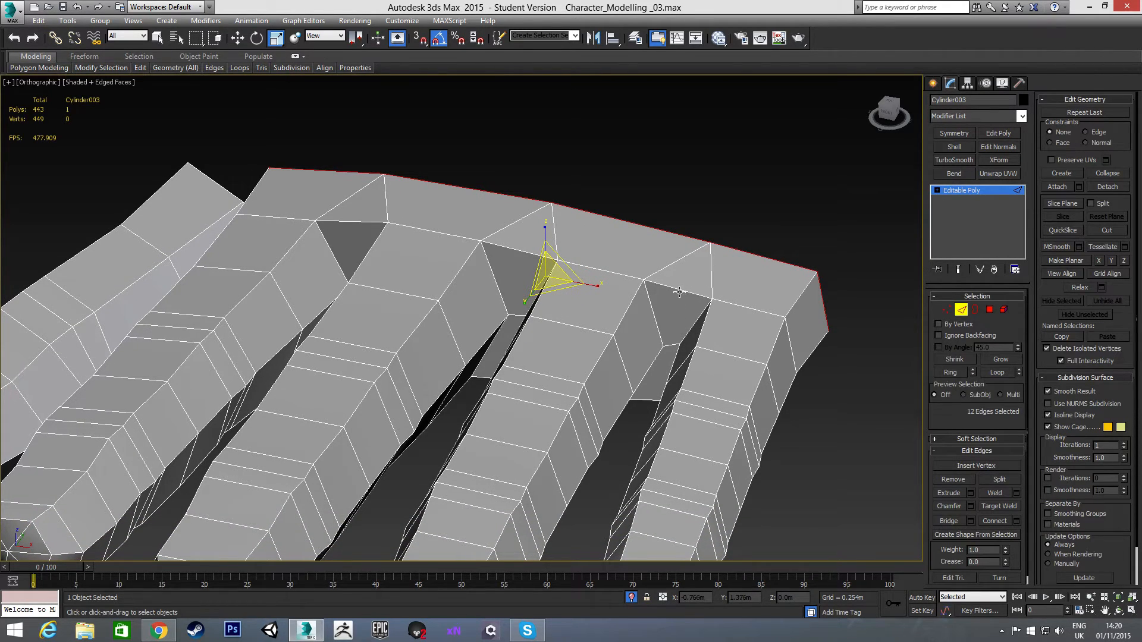
{"action": "left_click", "coordinate": [679, 291]}
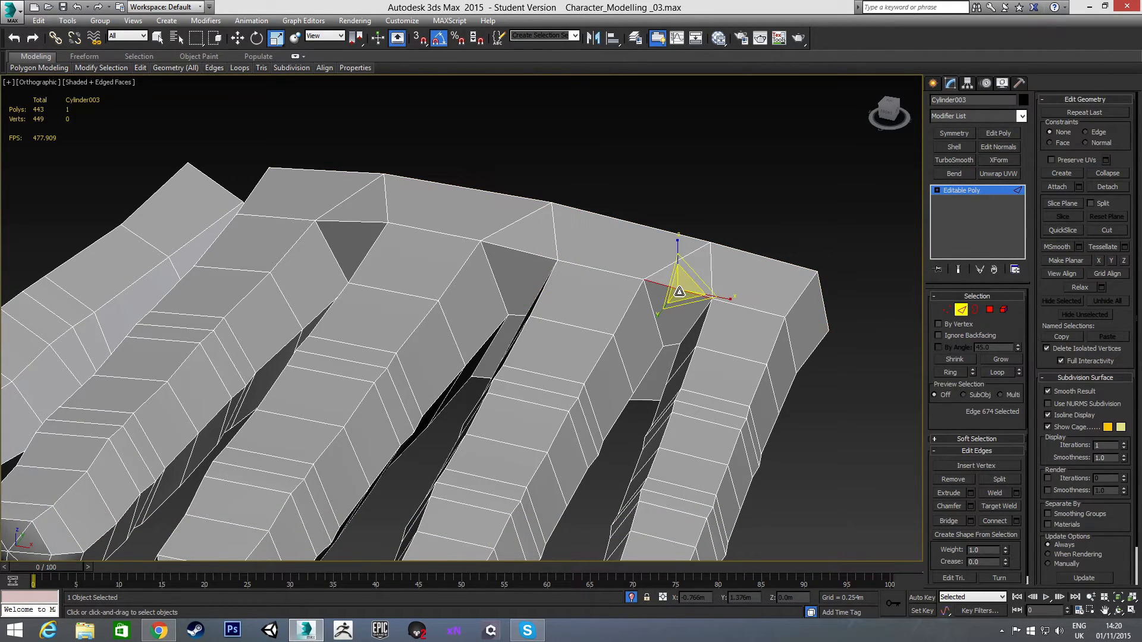
{"action": "left_click", "coordinate": [672, 345], "text": "shift"}
{"action": "middle_click_drag", "start_coordinate": [619, 390], "coordinate": [571, 402], "text": "alt"}
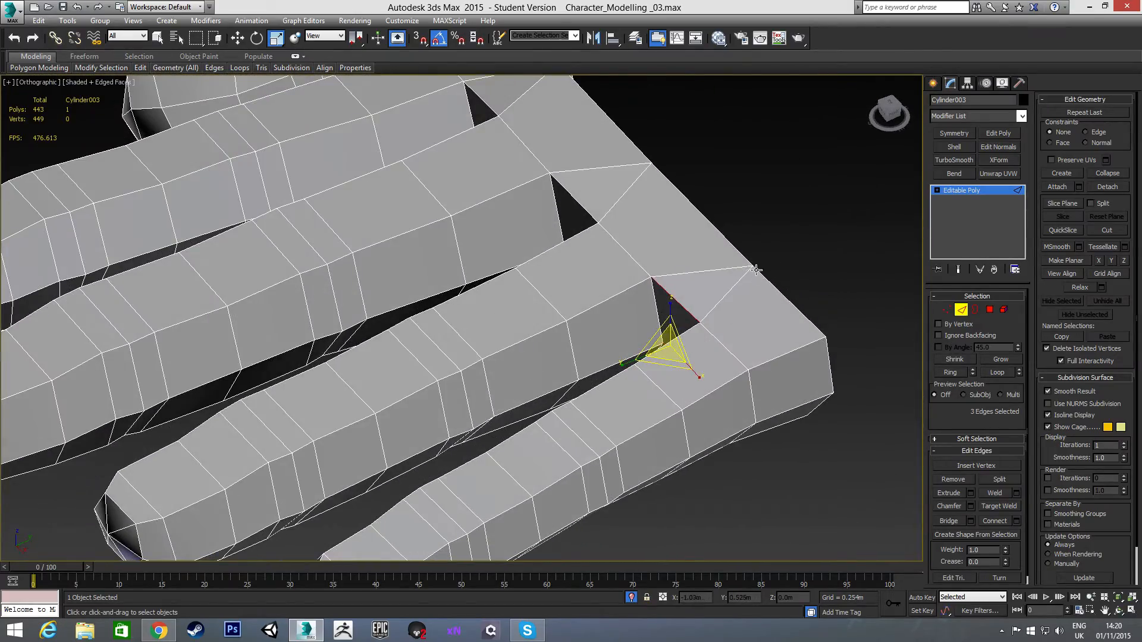
{"action": "middle_click_drag", "start_coordinate": [754, 270], "coordinate": [717, 253]}
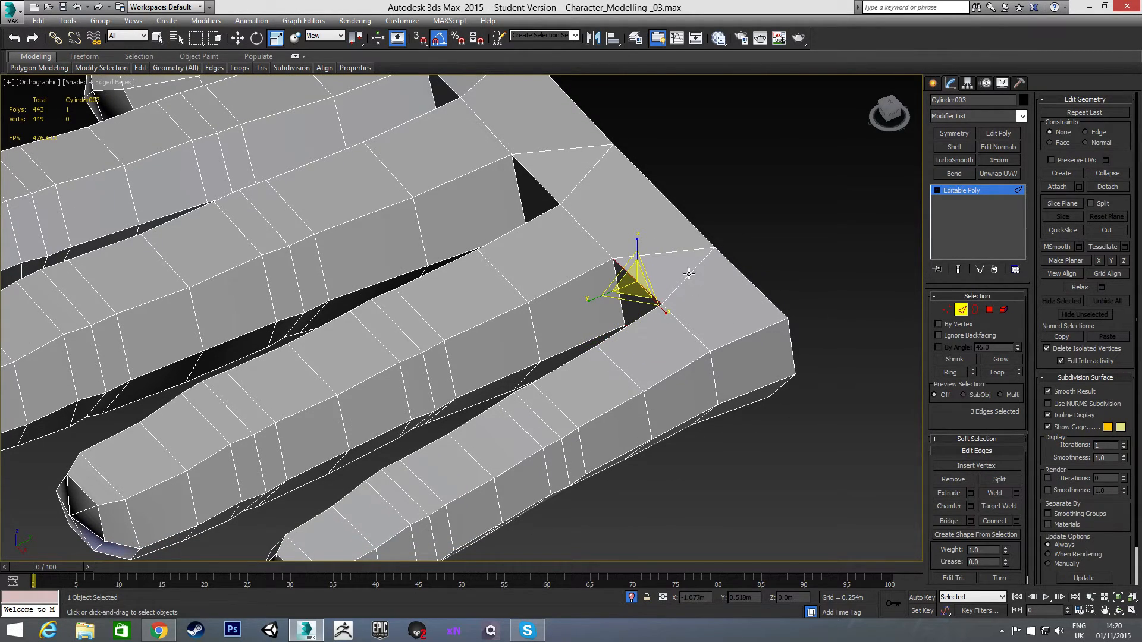
{"action": "middle_click_drag", "start_coordinate": [686, 311], "coordinate": [730, 289], "text": "alt"}
{"action": "middle_click_drag", "start_coordinate": [532, 294], "coordinate": [599, 282], "text": "alt"}
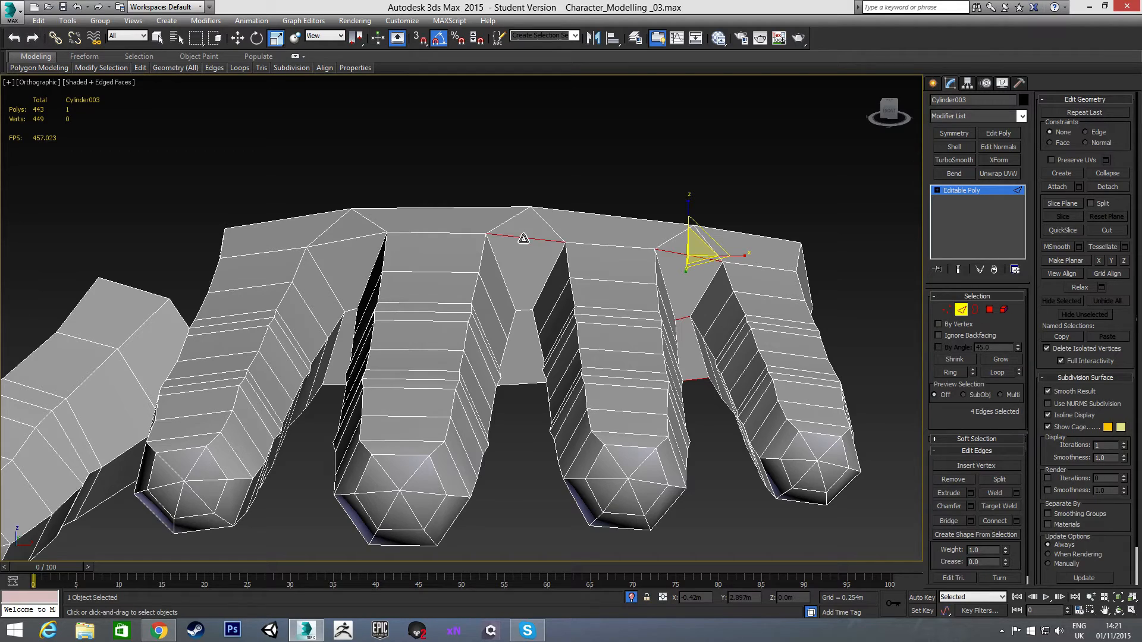
{"action": "left_click", "coordinate": [523, 239], "text": "ctrl"}
{"action": "left_click", "coordinate": [522, 383], "text": "ctrl"}
{"action": "left_click", "coordinate": [522, 311], "text": "ctrl"}
{"action": "left_click", "coordinate": [349, 243], "text": "ctrl"}
{"action": "left_click", "coordinate": [349, 310], "text": "ctrl"}
{"action": "left_click", "coordinate": [336, 384], "text": "ctrl"}
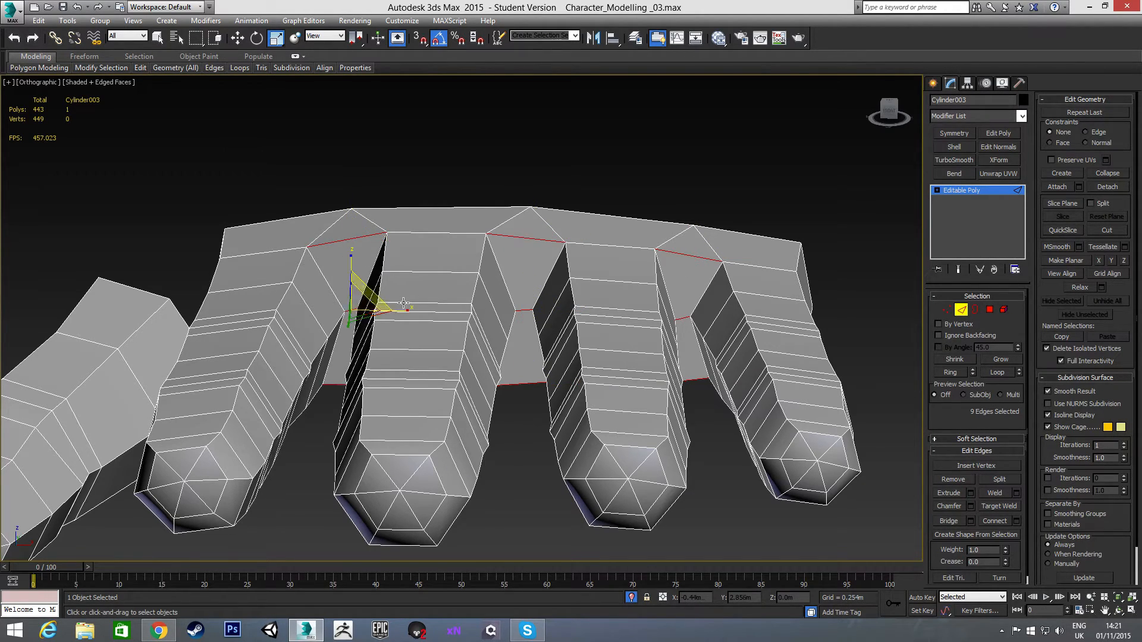
{"action": "middle_click_drag", "start_coordinate": [562, 275], "coordinate": [567, 276], "text": "alt"}
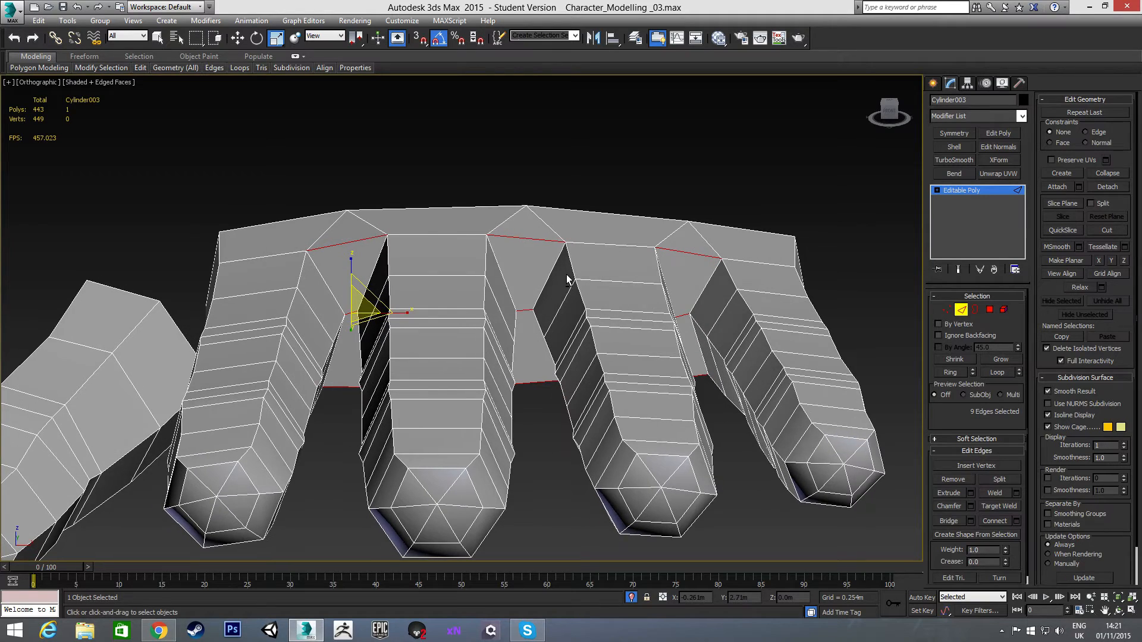
{"action": "right_click", "coordinate": [540, 198]}
{"action": "left_click", "coordinate": [432, 237]}
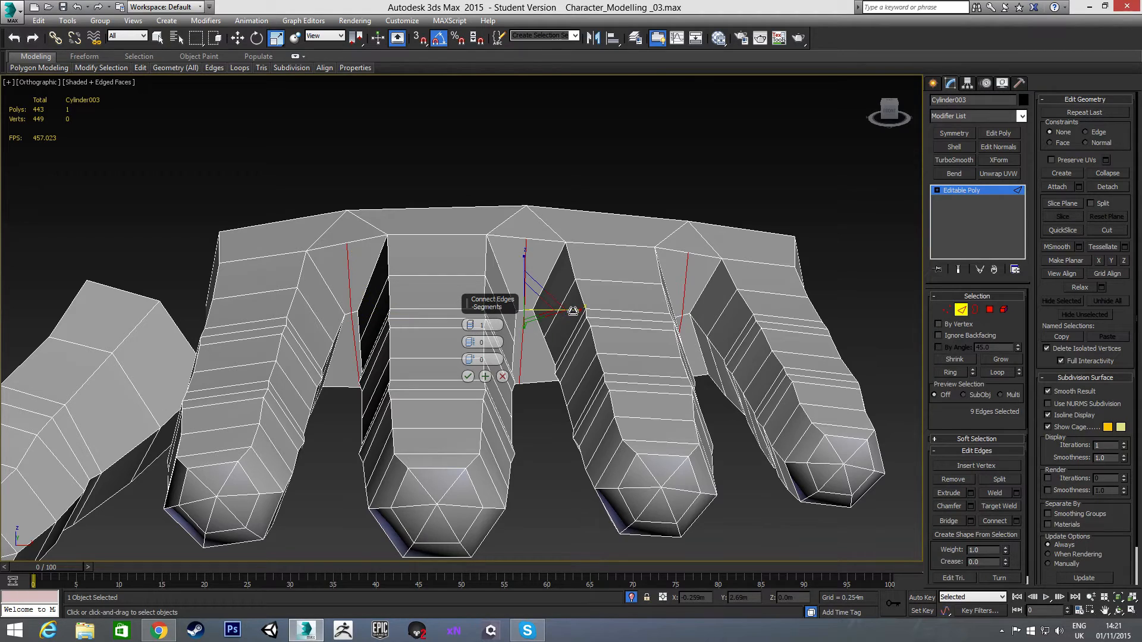
{"action": "left_click", "coordinate": [467, 376]}
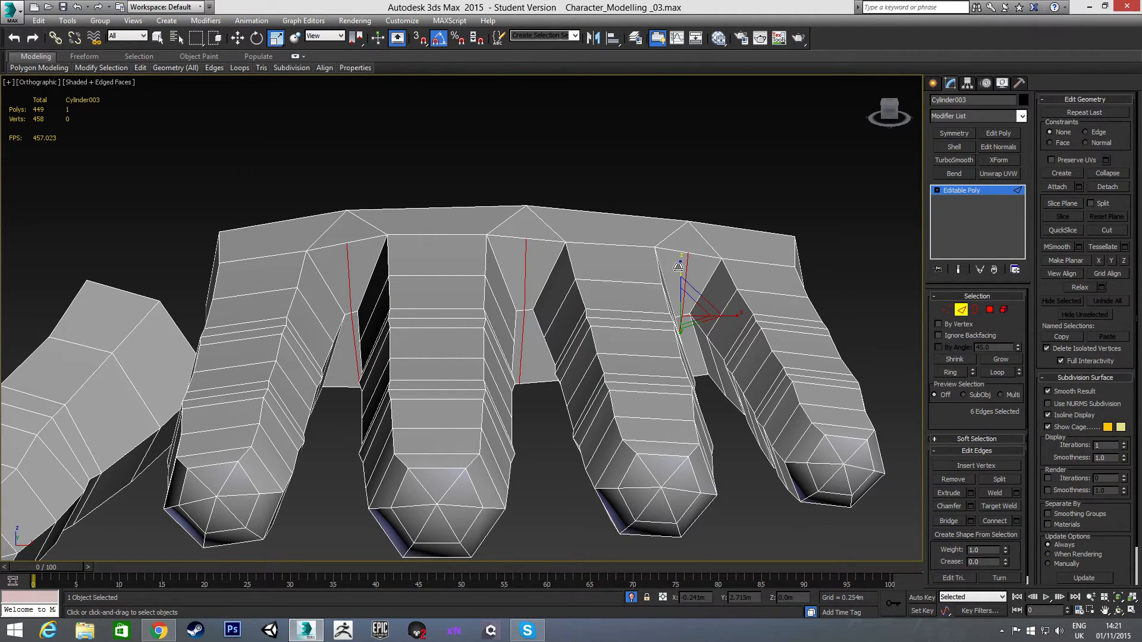
Scale the new centre edges of the three finger webs slightly smaller in height
{"action": "left_click_drag", "start_coordinate": [678, 269], "coordinate": [676, 280]}
{"action": "middle_click_drag", "start_coordinate": [650, 288], "coordinate": [467, 328], "text": "alt"}
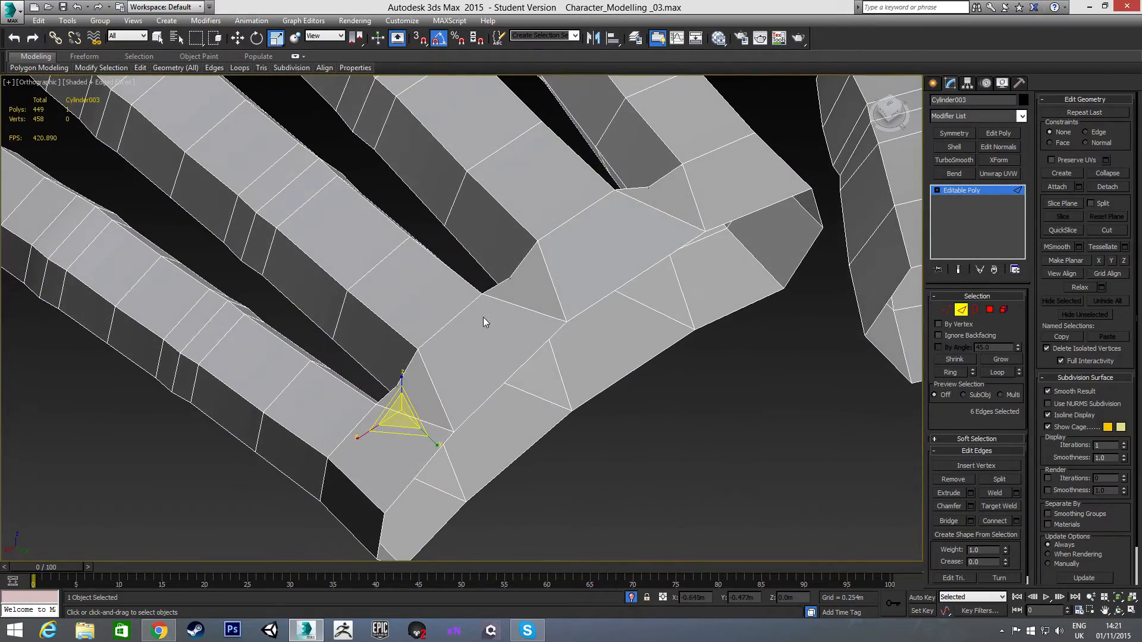
Extend the open border behind the four fingers toward the wrist with a new row of palm polygons
{"action": "key", "text": "4"}
{"action": "left_click", "coordinate": [529, 288]}
{"action": "middle_click_drag", "start_coordinate": [529, 288], "coordinate": [525, 337], "text": "alt"}
{"action": "key", "text": "2"}
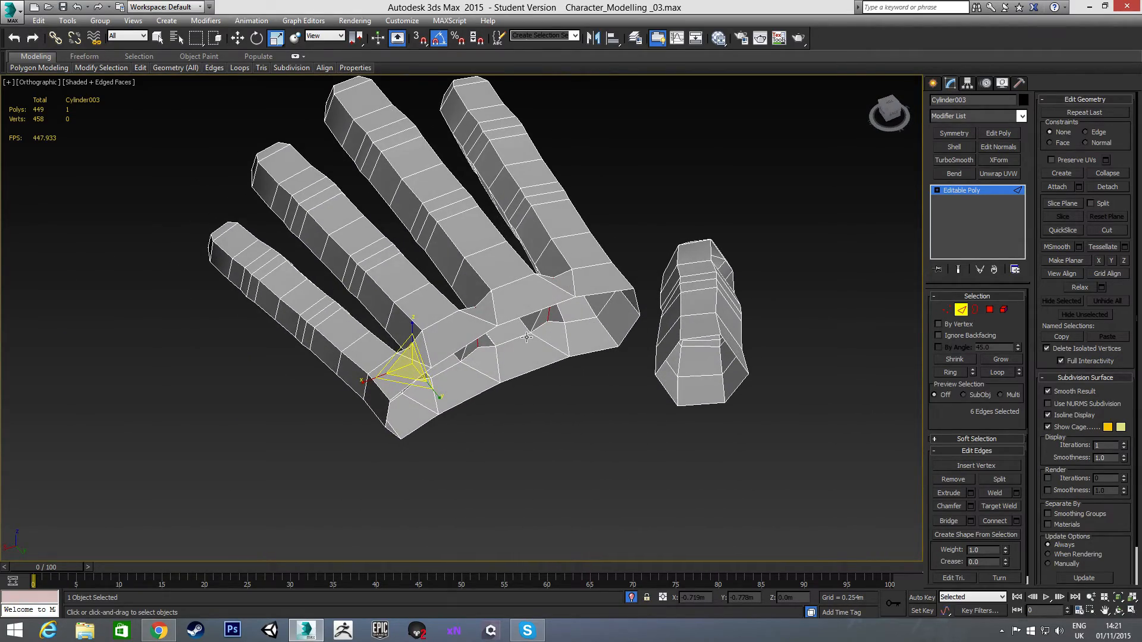
{"action": "key", "text": "3"}
{"action": "left_click", "coordinate": [522, 336]}
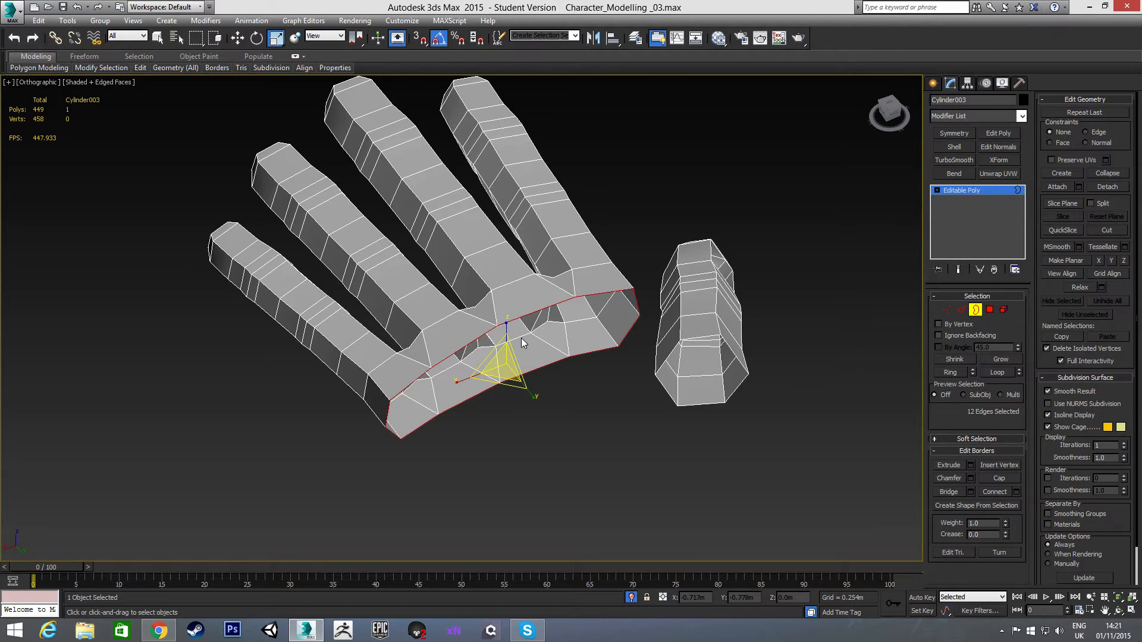
{"action": "key", "text": "t"}
{"action": "scroll", "coordinate": [545, 317], "scroll_direction": "up", "scroll_amount": 3}
{"action": "key", "text": "w"}
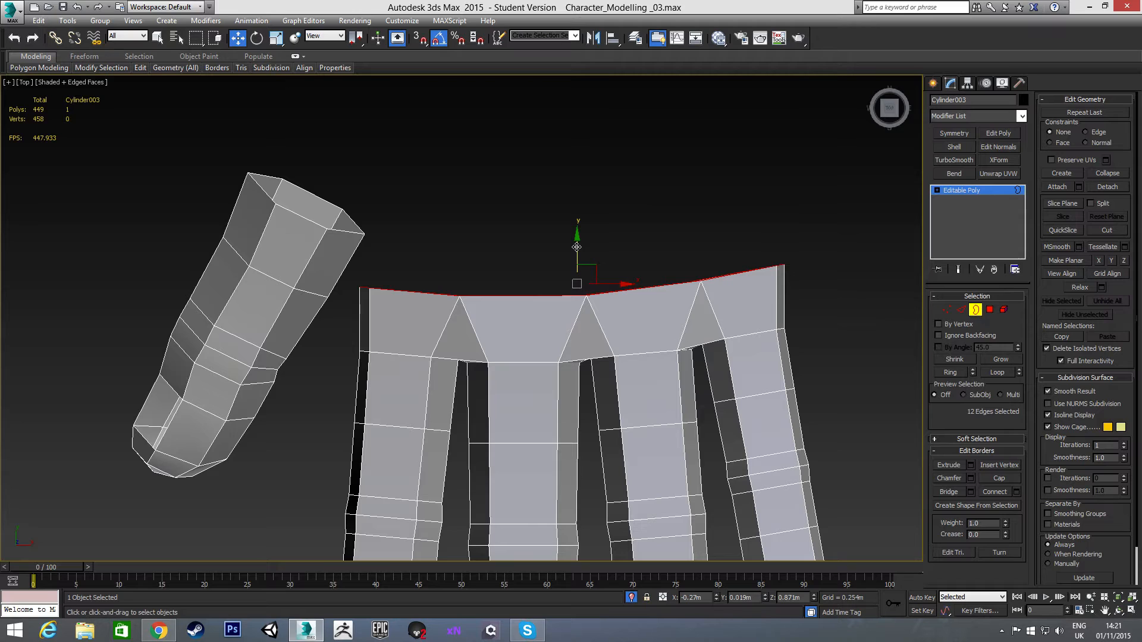
{"action": "left_click_drag", "start_coordinate": [576, 247], "coordinate": [575, 189], "text": "shift"}
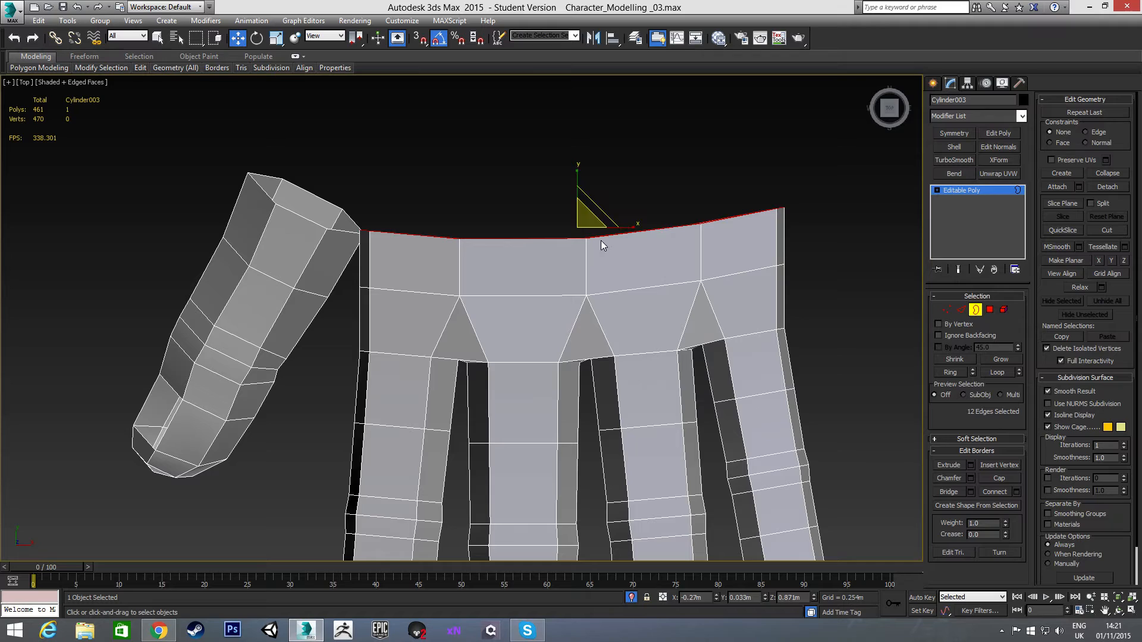
{"action": "key", "text": "r"}
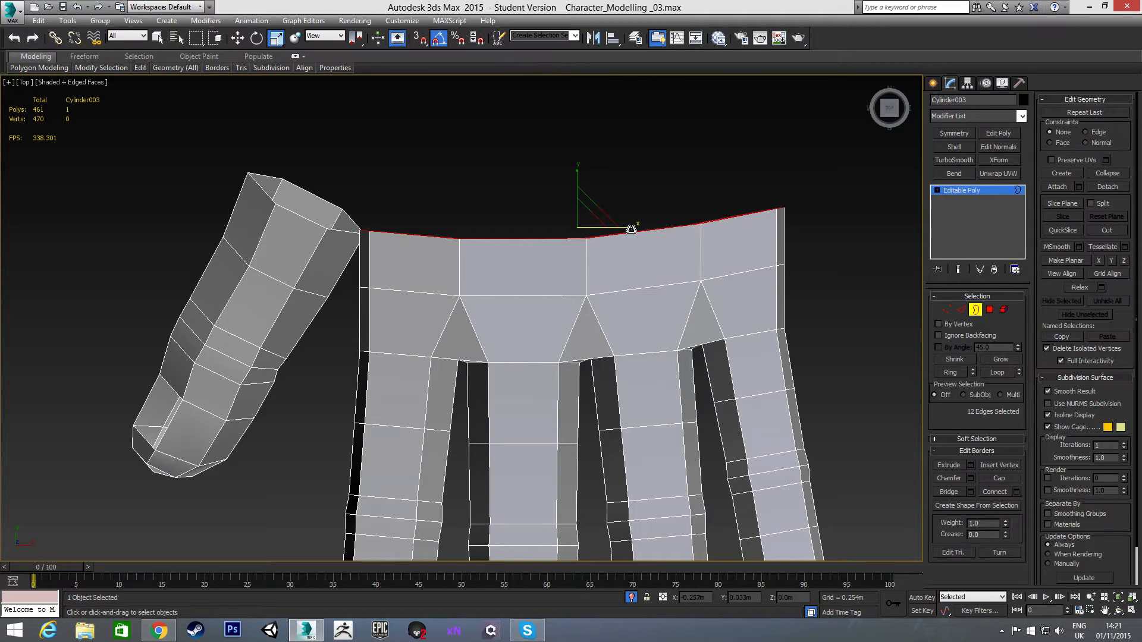
{"action": "left_click_drag", "start_coordinate": [631, 229], "coordinate": [631, 229]}
{"action": "scroll", "coordinate": [713, 273], "scroll_direction": "down", "scroll_amount": 2}
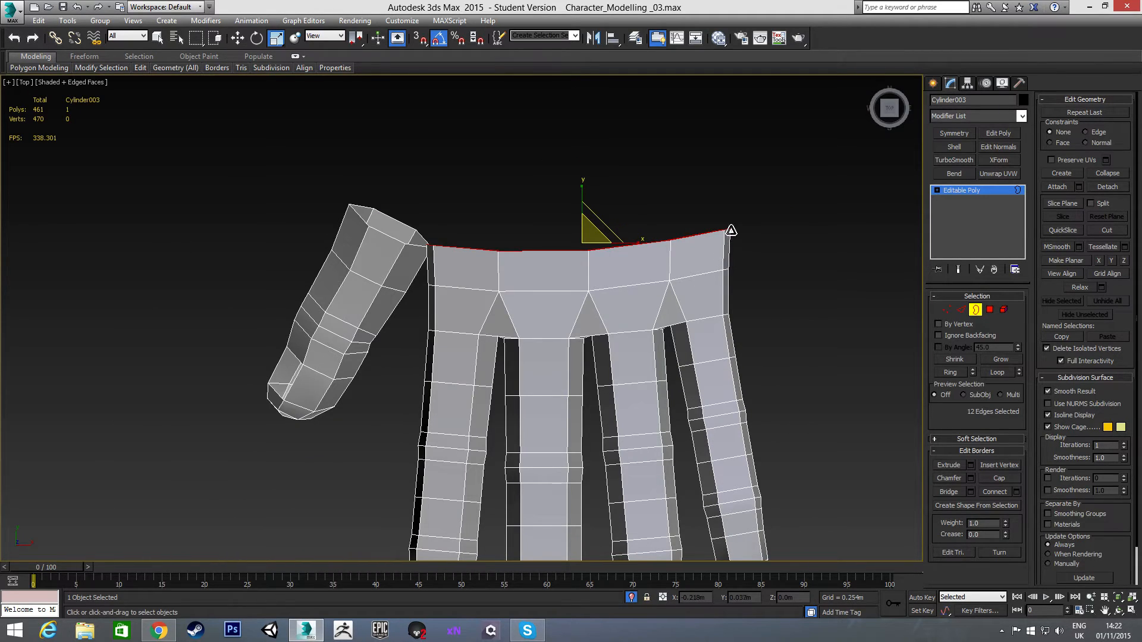
Bridge the thumb's inner base edge to the lower side edge of the palm behind the index finger
{"action": "middle_click_drag", "start_coordinate": [504, 303], "coordinate": [552, 212], "text": "alt"}
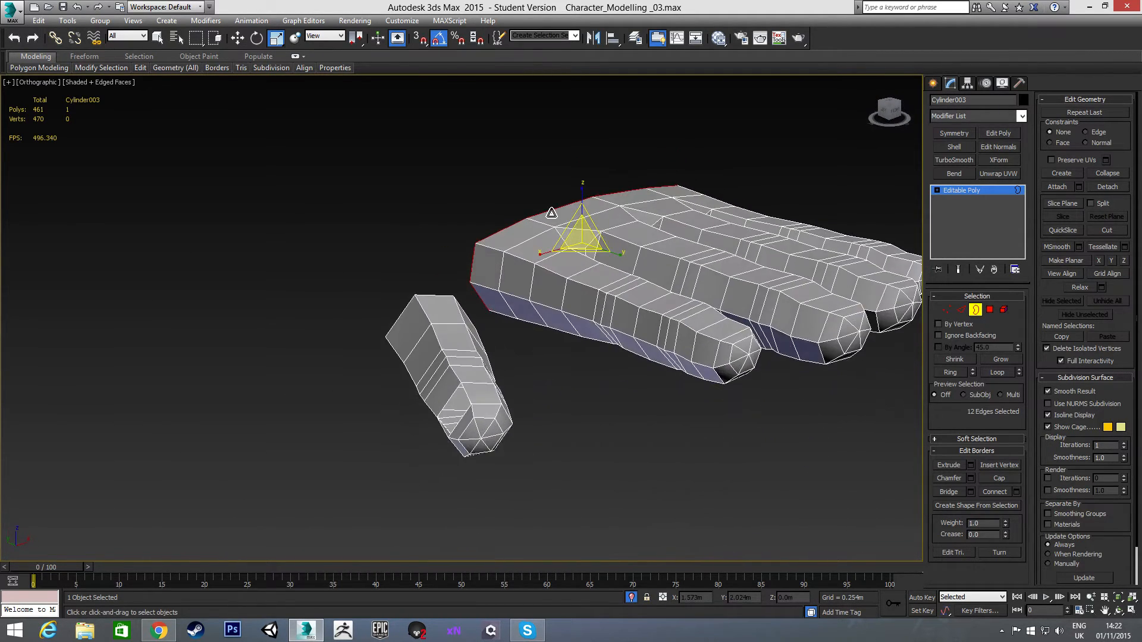
{"action": "middle_click_drag", "start_coordinate": [500, 279], "coordinate": [533, 262], "text": "alt"}
{"action": "scroll", "coordinate": [585, 290], "scroll_direction": "up", "scroll_amount": 4}
{"action": "key", "text": "2"}
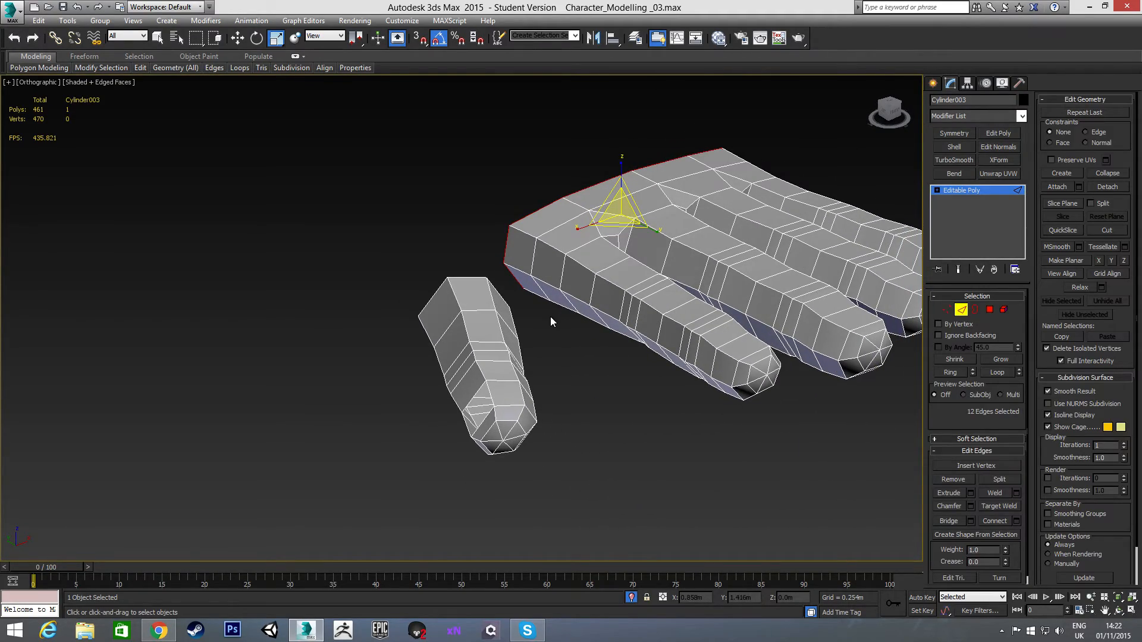
{"action": "middle_click_drag", "start_coordinate": [518, 303], "coordinate": [420, 312], "text": "alt"}
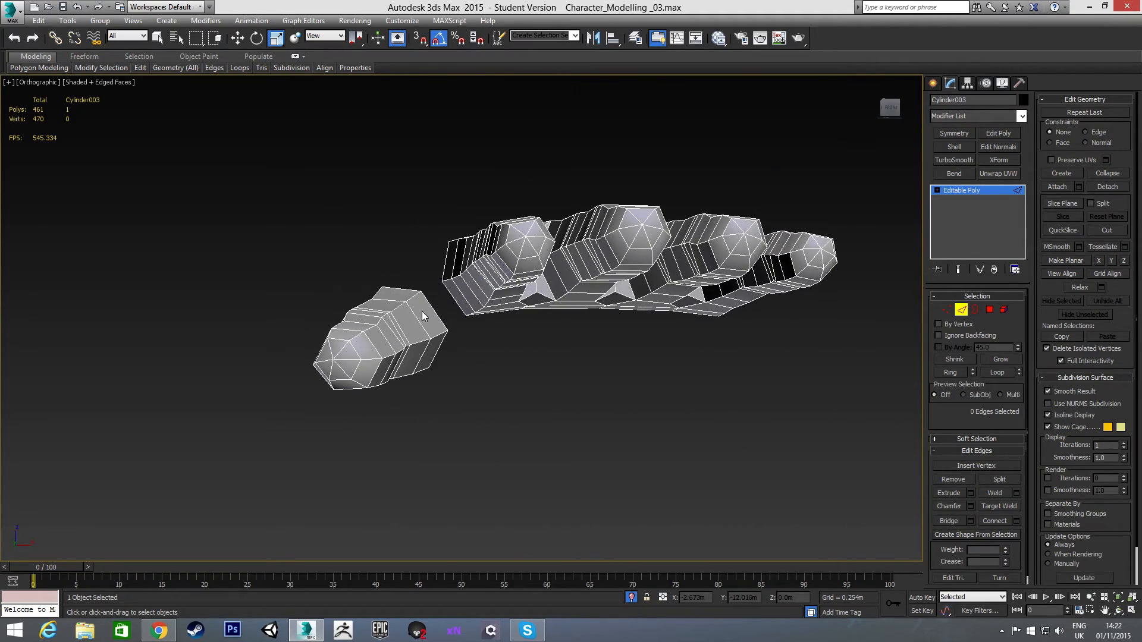
{"action": "scroll", "coordinate": [443, 298], "scroll_direction": "up", "scroll_amount": 5}
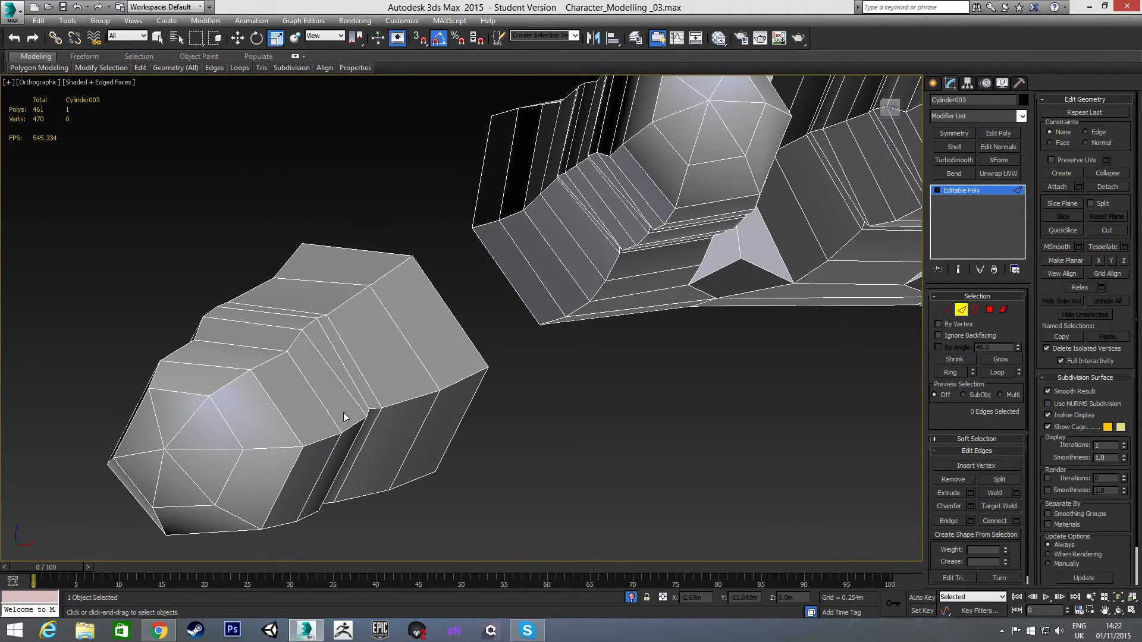
{"action": "left_click", "coordinate": [436, 291]}
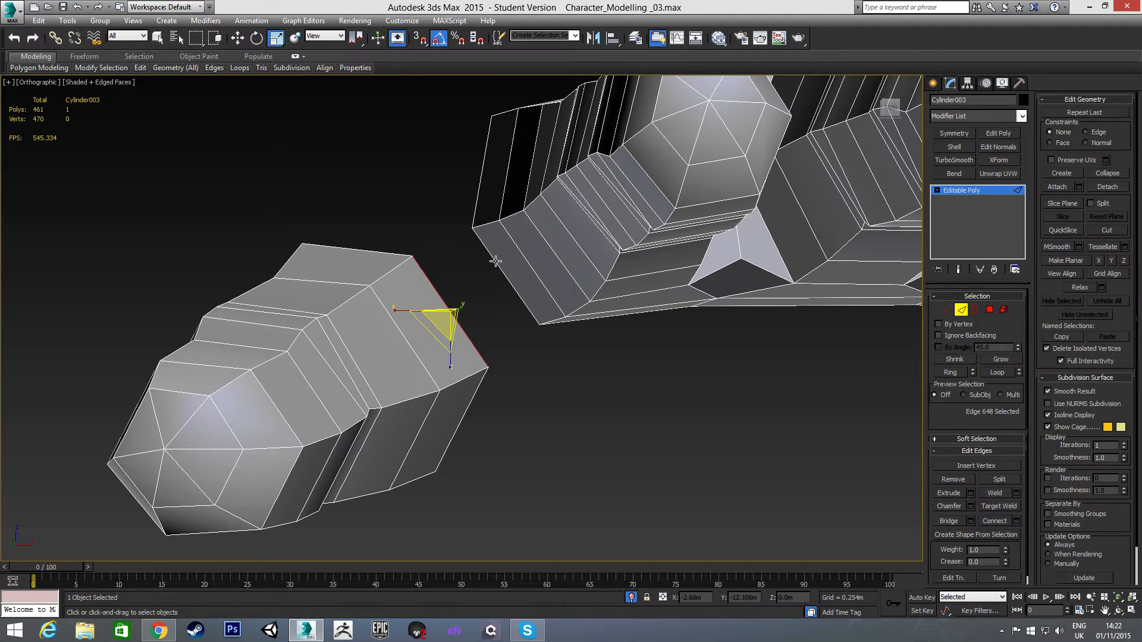
{"action": "left_click", "coordinate": [493, 255], "text": "ctrl"}
{"action": "middle_click_drag", "start_coordinate": [492, 242], "coordinate": [533, 283], "text": "alt"}
{"action": "scroll", "coordinate": [674, 255], "scroll_direction": "up", "scroll_amount": 4}
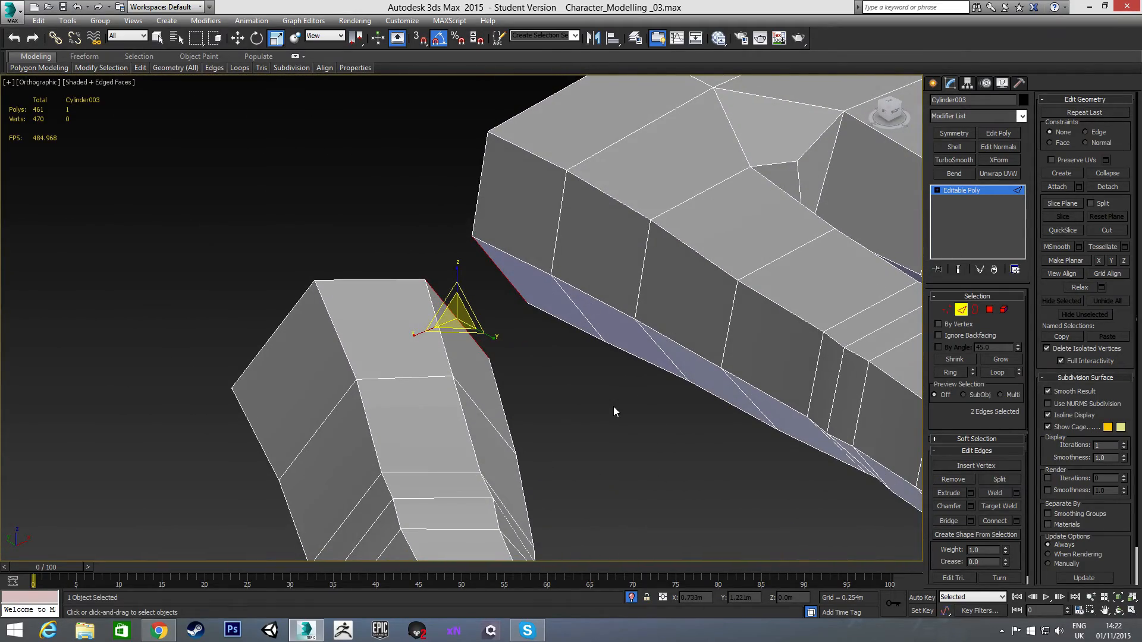
{"action": "left_click", "coordinate": [947, 521]}
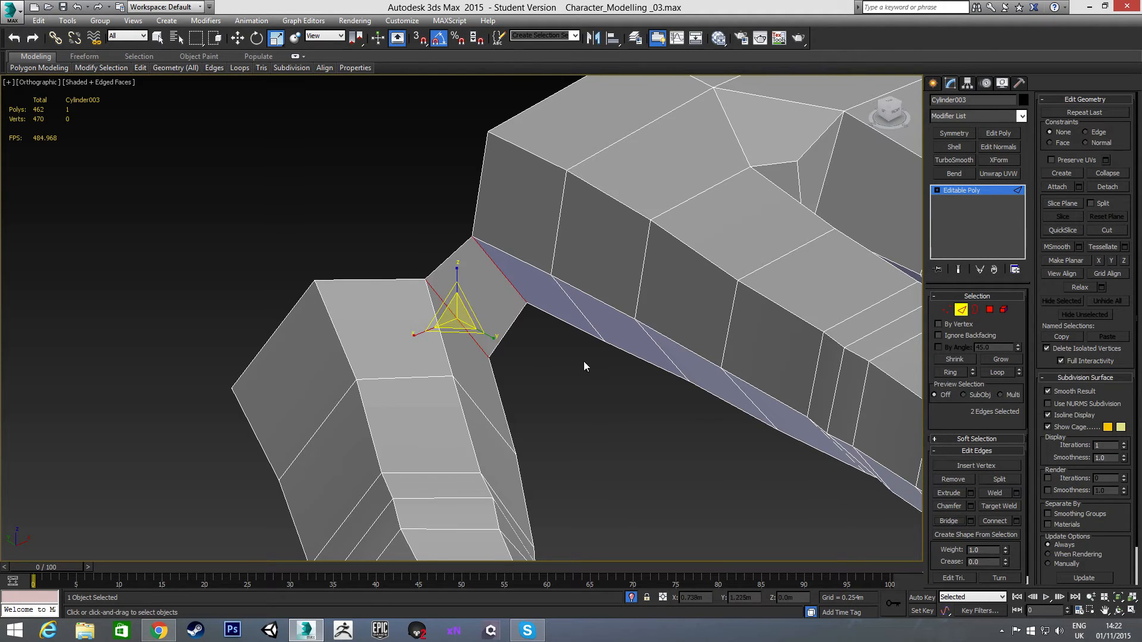
Bridge the thumb's upper base edge to the vertical side edge of the palm and clear the selection
{"action": "left_click", "coordinate": [396, 279]}
{"action": "left_click", "coordinate": [471, 211], "text": "ctrl"}
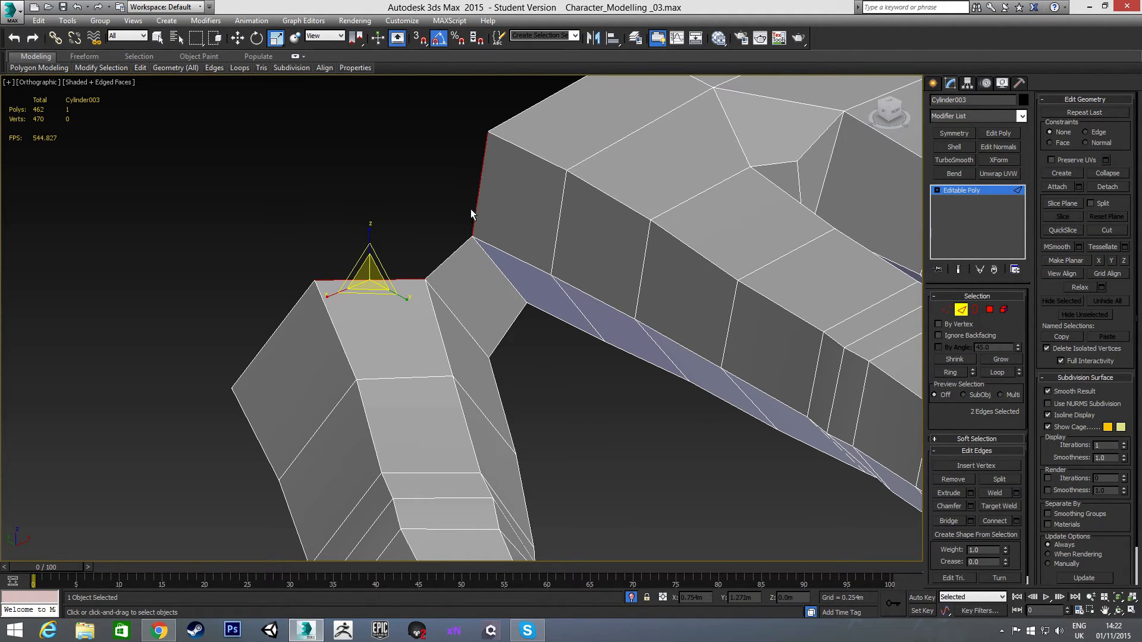
{"action": "left_click", "coordinate": [951, 522]}
{"action": "left_click", "coordinate": [573, 397]}
Move the palm border vertex beside the thumb bridge slightly away from the fingers, toward the wrist
{"action": "middle_click_drag", "start_coordinate": [492, 367], "coordinate": [566, 319], "text": "alt"}
{"action": "key", "text": "1"}
{"action": "left_click", "coordinate": [528, 256]}
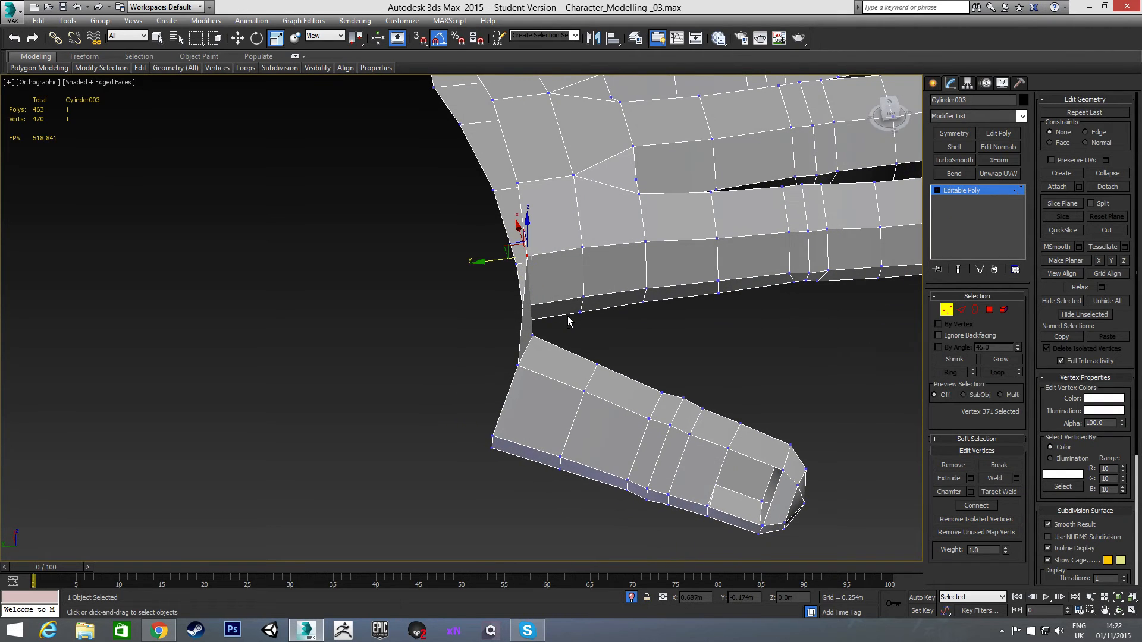
{"action": "key", "text": "w"}
{"action": "left_click_drag", "start_coordinate": [495, 259], "coordinate": [473, 262]}
Move the thumb's upper base corner vertex toward the wrist and raise it slightly to smooth the thumb-to-palm bridge
{"action": "middle_click_drag", "start_coordinate": [504, 297], "coordinate": [434, 294], "text": "alt"}
{"action": "middle_click_drag", "start_coordinate": [489, 319], "coordinate": [541, 415], "text": "alt"}
{"action": "scroll", "coordinate": [551, 349], "scroll_direction": "up", "scroll_amount": 5}
{"action": "left_click", "coordinate": [547, 344]}
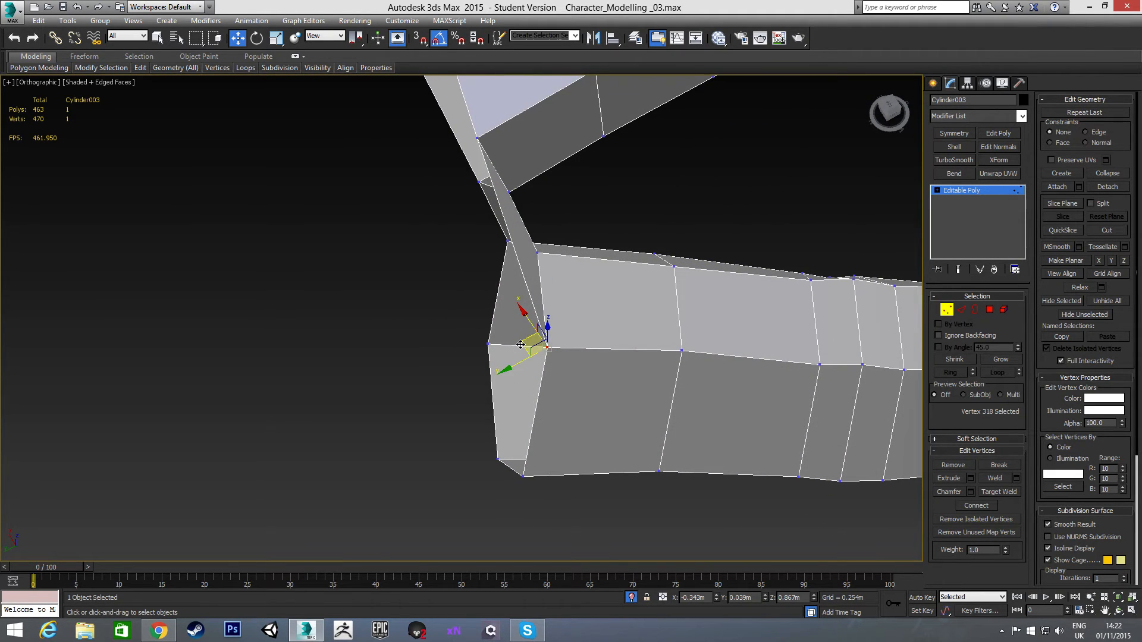
{"action": "left_click_drag", "start_coordinate": [521, 345], "coordinate": [499, 339]}
{"action": "middle_click_drag", "start_coordinate": [515, 377], "coordinate": [374, 303], "text": "alt"}
{"action": "left_click_drag", "start_coordinate": [526, 313], "coordinate": [526, 293]}
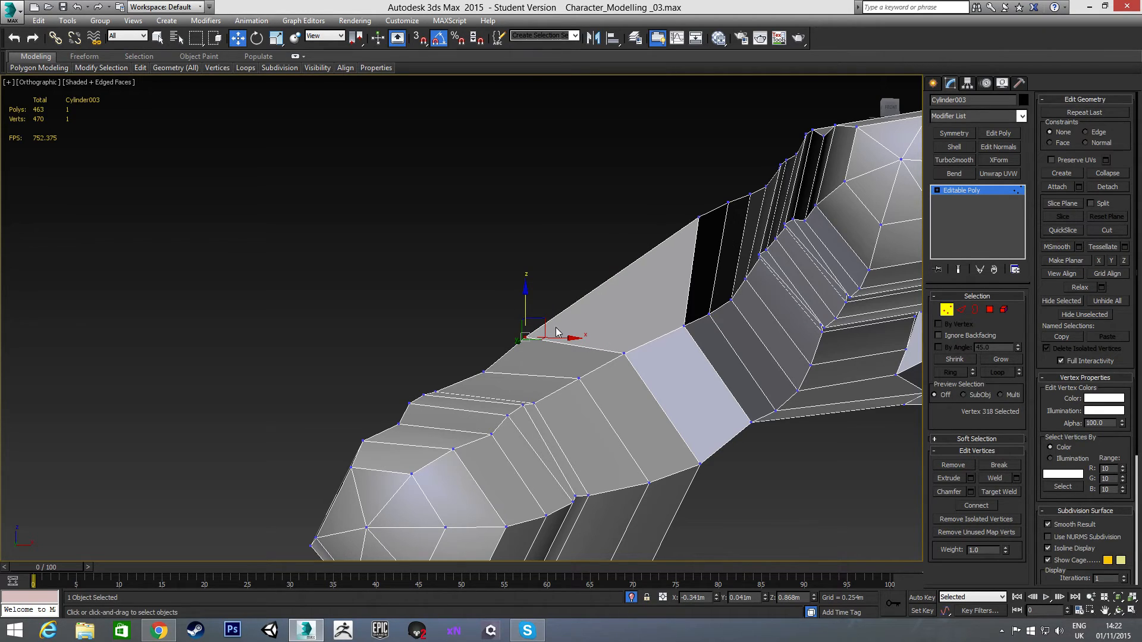
{"action": "middle_click_drag", "start_coordinate": [610, 284], "coordinate": [551, 339], "text": "alt"}
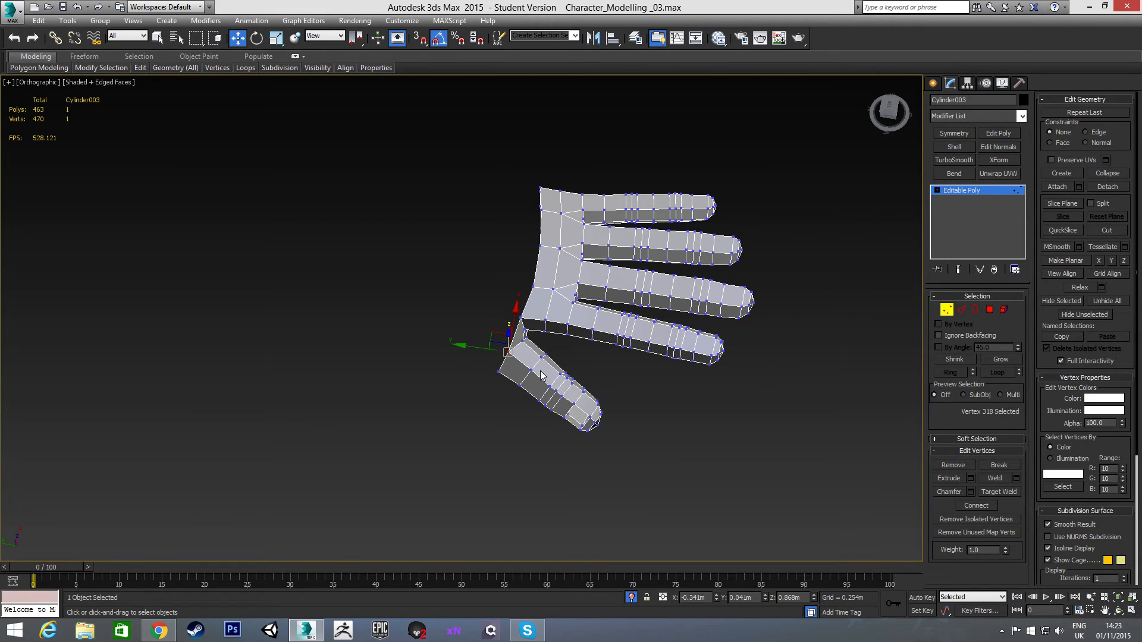
{"action": "middle_click_drag", "start_coordinate": [537, 376], "coordinate": [490, 355], "text": "alt"}
{"action": "middle_click_drag", "start_coordinate": [619, 401], "coordinate": [565, 381], "text": "alt"}
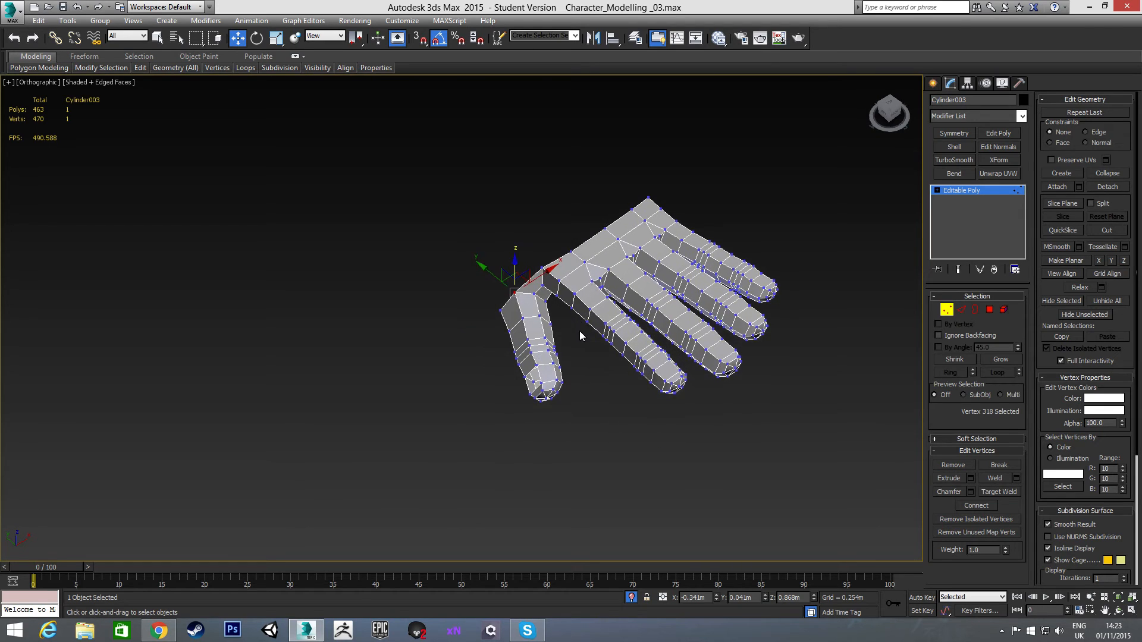
Select all the thumb's polygons and reposition the thumb relative to the palm with small moves from several angles
{"action": "scroll", "coordinate": [521, 360], "scroll_direction": "up", "scroll_amount": 2}
{"action": "key", "text": "4"}
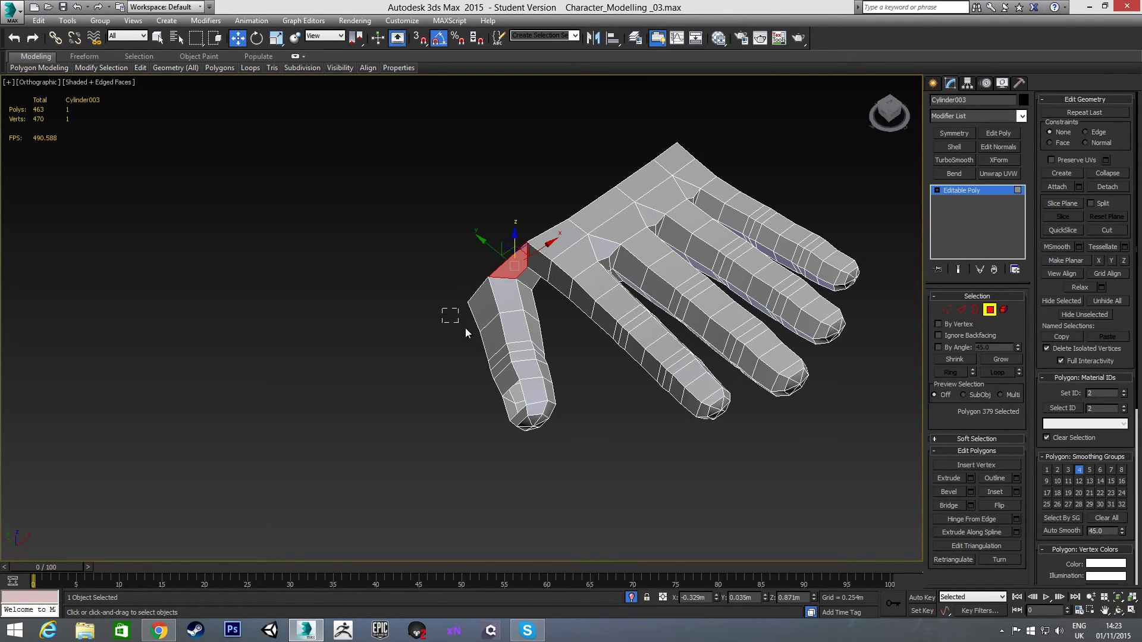
{"action": "left_click_drag", "start_coordinate": [576, 420], "coordinate": [565, 444]}
{"action": "middle_click_drag", "start_coordinate": [565, 443], "coordinate": [464, 362], "text": "alt"}
{"action": "left_click_drag", "start_coordinate": [557, 360], "coordinate": [565, 362]}
{"action": "middle_click_drag", "start_coordinate": [565, 362], "coordinate": [632, 351], "text": "alt"}
{"action": "left_click_drag", "start_coordinate": [490, 375], "coordinate": [485, 375]}
{"action": "middle_click_drag", "start_coordinate": [485, 376], "coordinate": [395, 295], "text": "alt"}
{"action": "left_click_drag", "start_coordinate": [518, 338], "coordinate": [518, 333]}
{"action": "middle_click_drag", "start_coordinate": [519, 333], "coordinate": [571, 327], "text": "alt"}
{"action": "scroll", "coordinate": [609, 379], "scroll_direction": "up", "scroll_amount": 3}
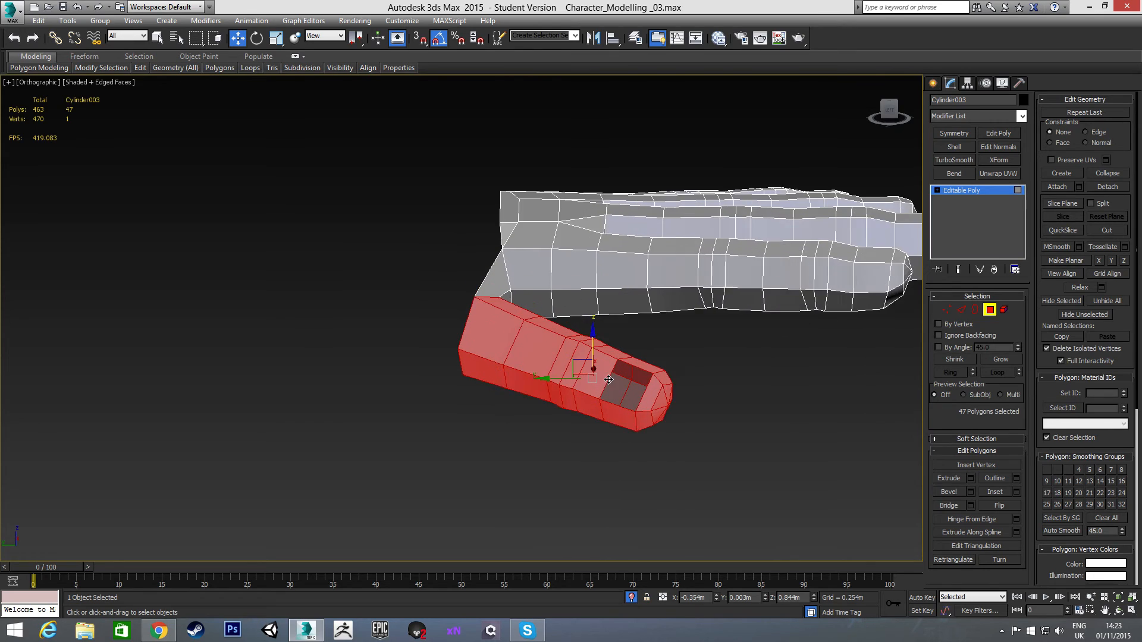
Cap the open four-edge border near the thumb's tip and leave border editing
{"action": "scroll", "coordinate": [608, 379], "scroll_direction": "up", "scroll_amount": 2}
{"action": "key", "text": "3"}
{"action": "left_click", "coordinate": [643, 361]}
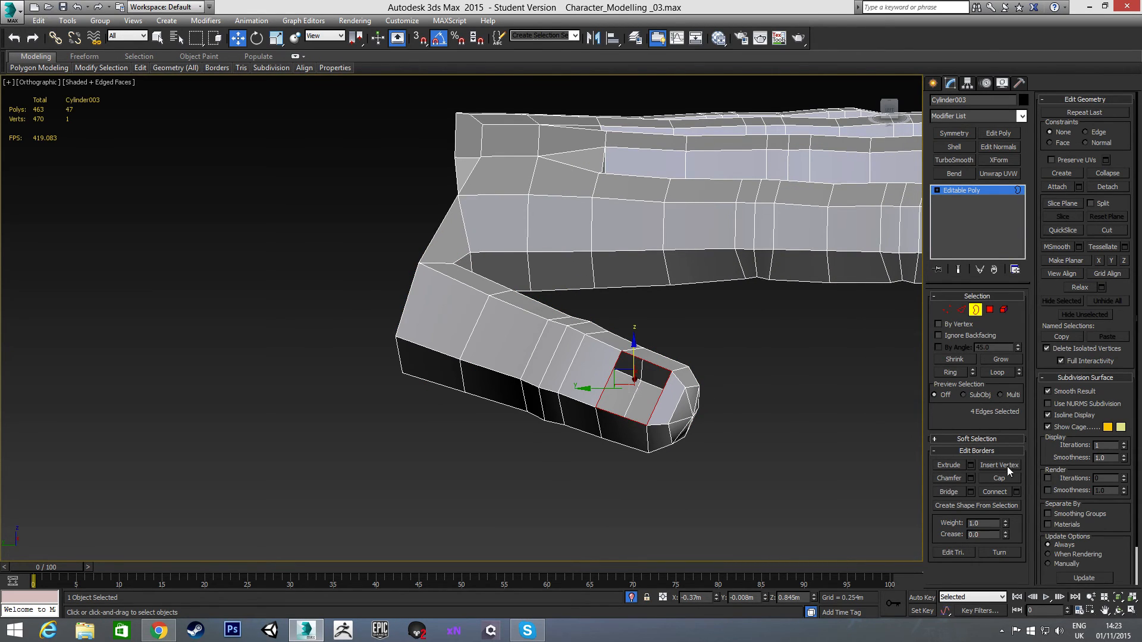
{"action": "left_click", "coordinate": [998, 479]}
{"action": "left_click", "coordinate": [717, 335]}
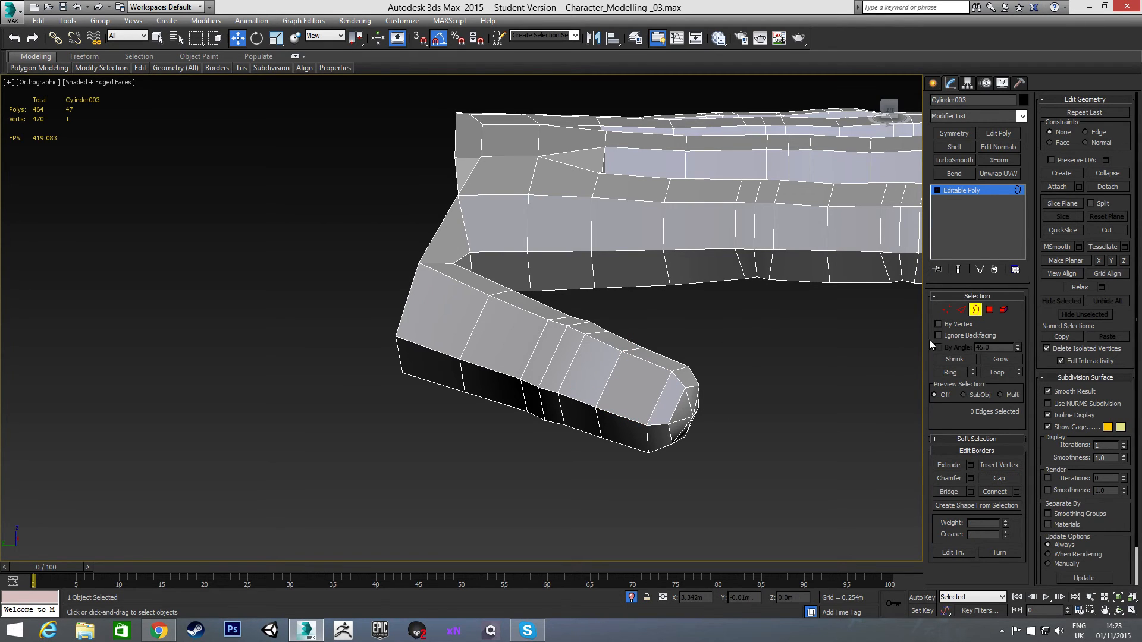
{"action": "left_click", "coordinate": [976, 311]}
Examine the palm opening, the thumb connection and the finger topology from several angles
{"action": "middle_click_drag", "start_coordinate": [602, 271], "coordinate": [541, 319], "text": "alt"}
{"action": "scroll", "coordinate": [587, 289], "scroll_direction": "down", "scroll_amount": 2}
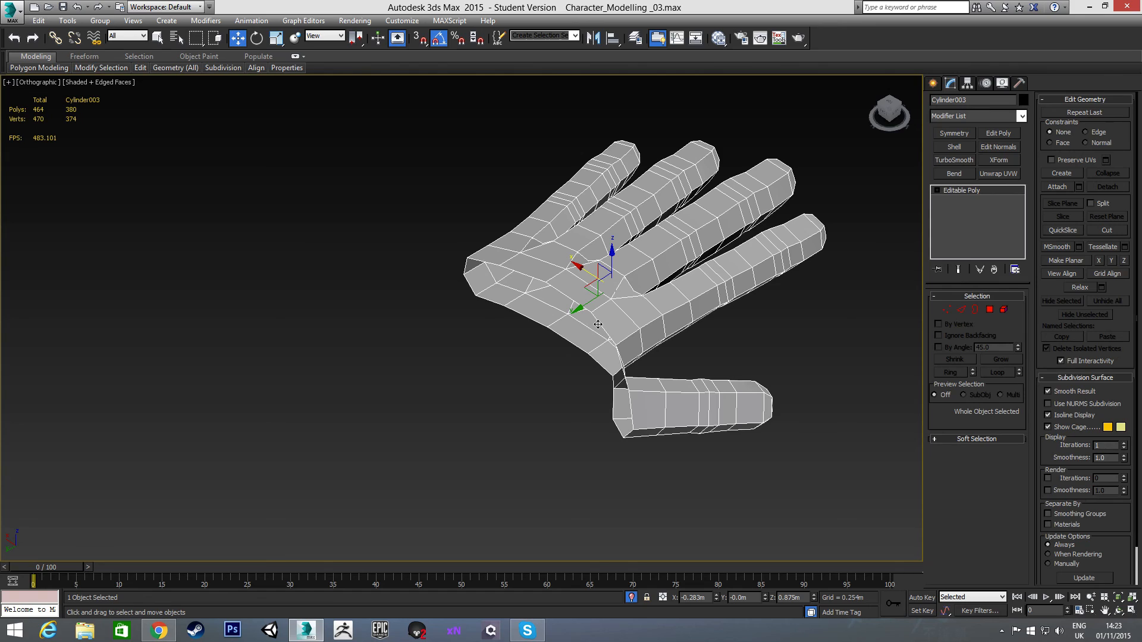
{"action": "key", "text": "2"}
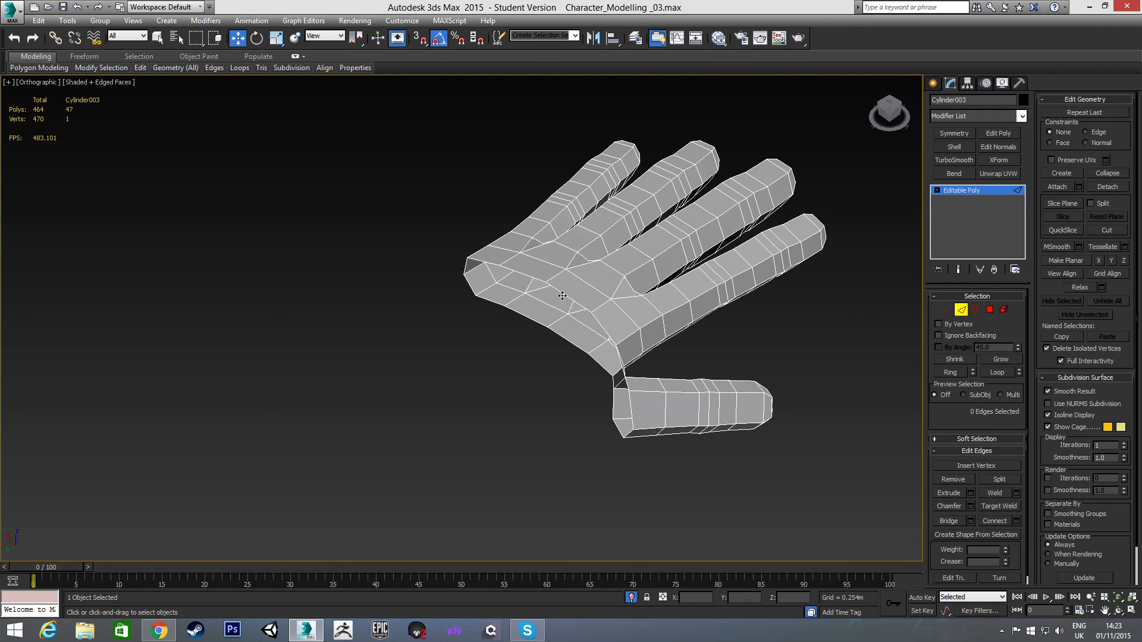
{"action": "left_click", "coordinate": [569, 296]}
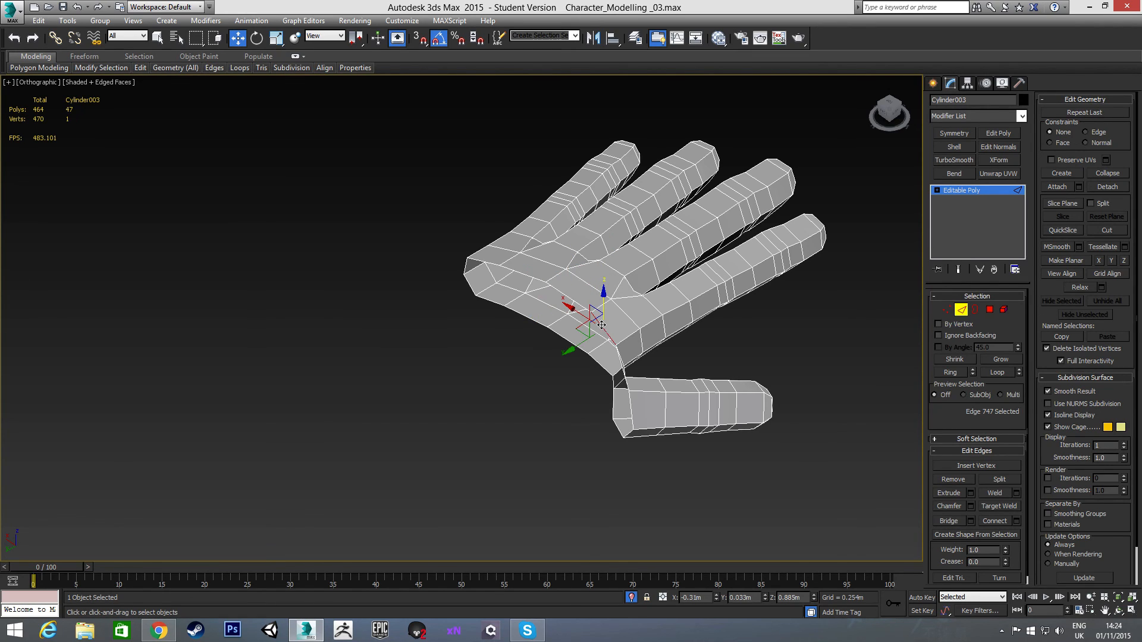
{"action": "left_click", "coordinate": [559, 384]}
{"action": "key", "text": "f"}
{"action": "middle_click_drag", "start_coordinate": [555, 375], "coordinate": [530, 316], "text": "alt"}
{"action": "scroll", "coordinate": [585, 343], "scroll_direction": "up", "scroll_amount": 5}
{"action": "scroll", "coordinate": [585, 343], "scroll_direction": "down", "scroll_amount": 5}
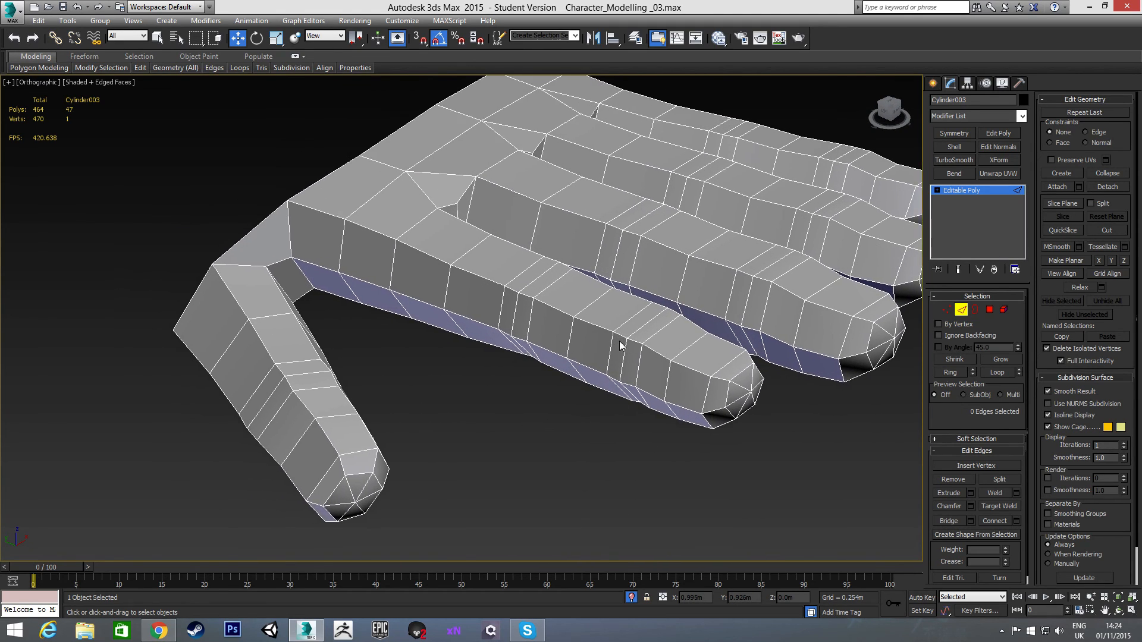
{"action": "middle_click_drag", "start_coordinate": [592, 340], "coordinate": [598, 343], "text": "alt"}
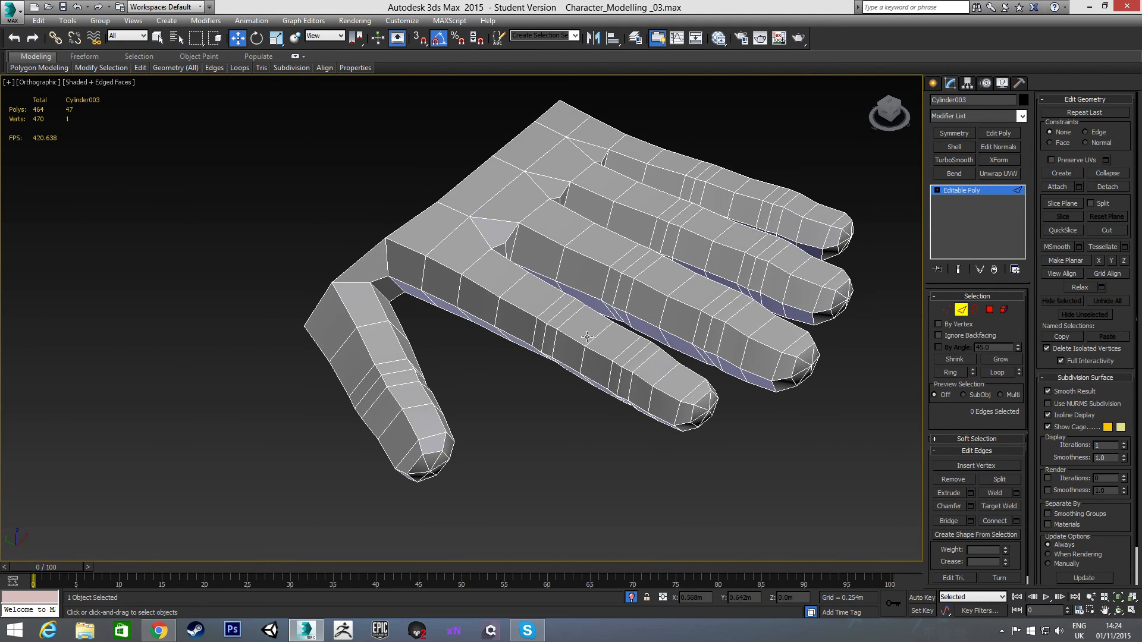
Apply a TurboSmooth modifier to preview the smoothed hand, and delete the modifier
{"action": "left_click", "coordinate": [951, 159]}
{"action": "middle_click_drag", "start_coordinate": [648, 319], "coordinate": [668, 305], "text": "alt"}
{"action": "right_click", "coordinate": [974, 191]}
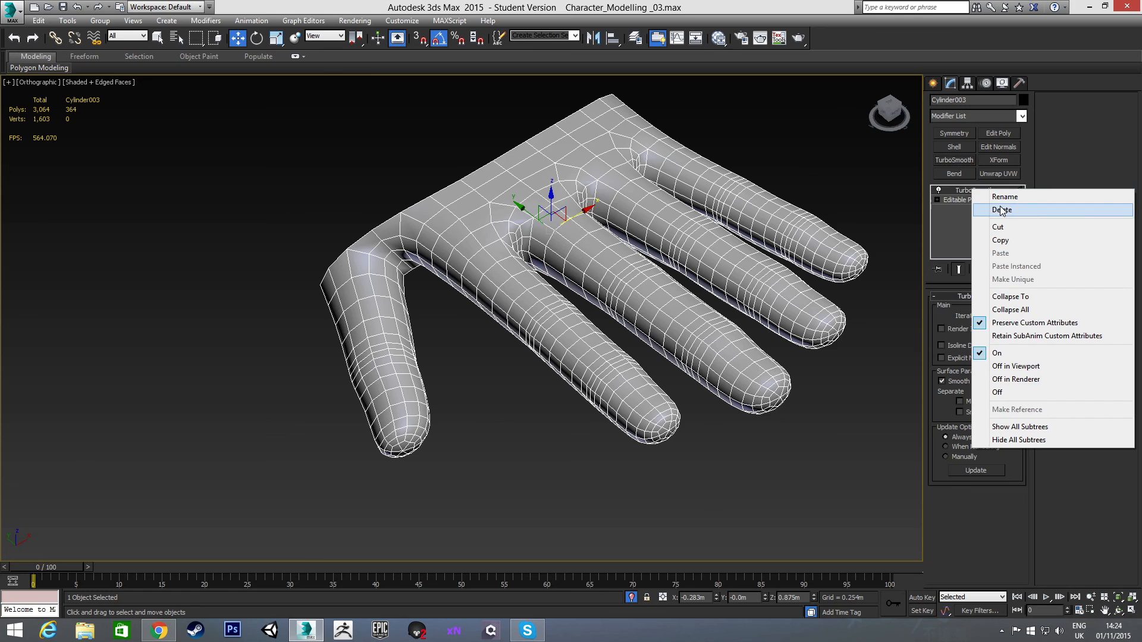
{"action": "left_click", "coordinate": [1001, 210]}
{"action": "scroll", "coordinate": [606, 299], "scroll_direction": "down", "scroll_amount": 4}
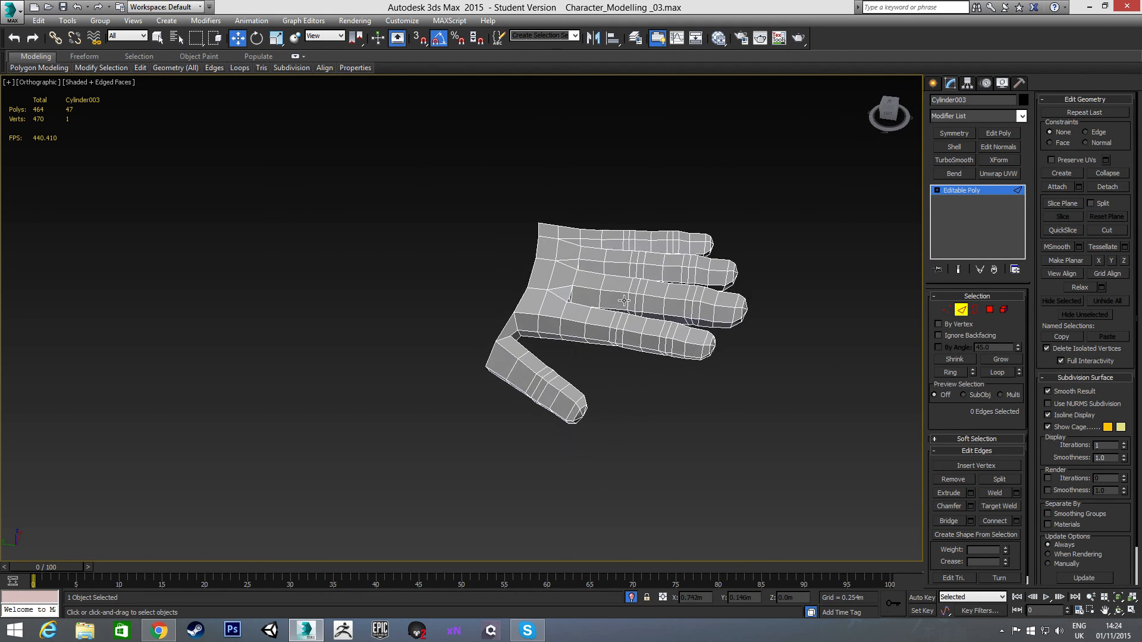